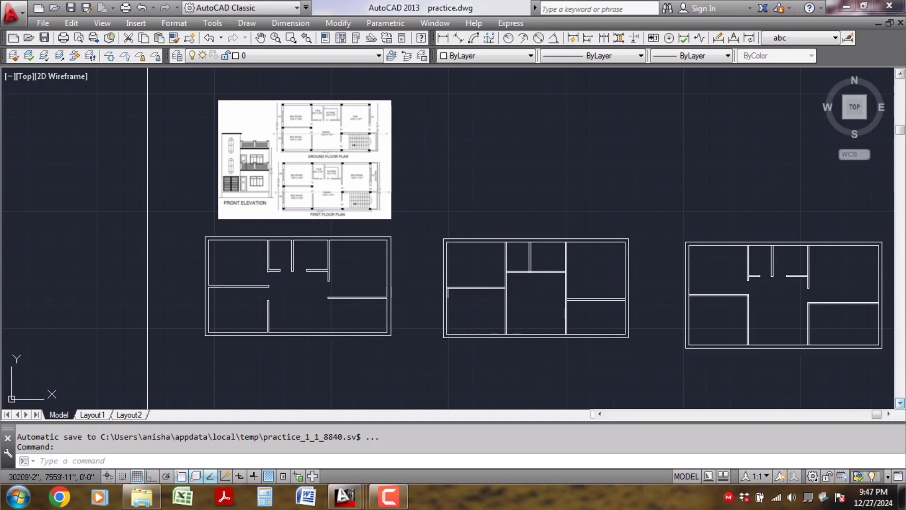
Step: Examine the double-line wall floor plans and the reference elevation and plan image above them
middle_drag(299, 331, 350, 310)
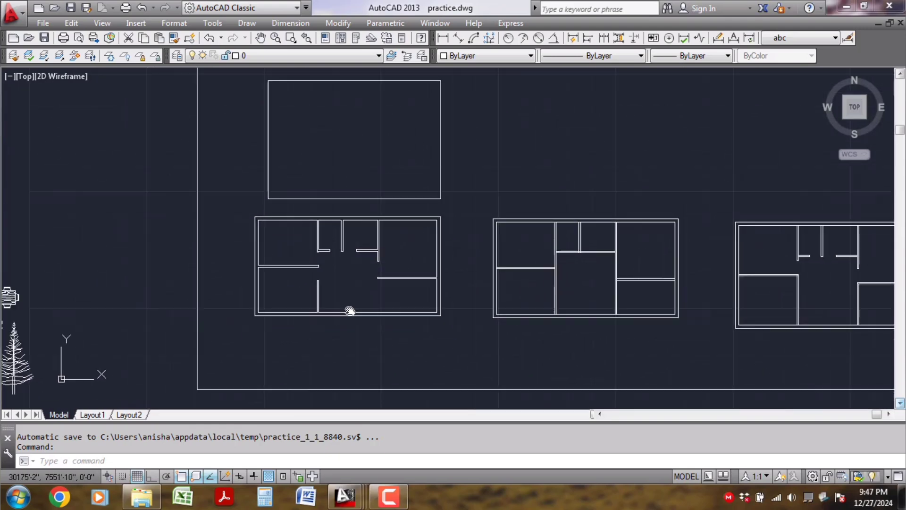
scroll(189, 313, down, 1)
scroll(313, 293, up, 2)
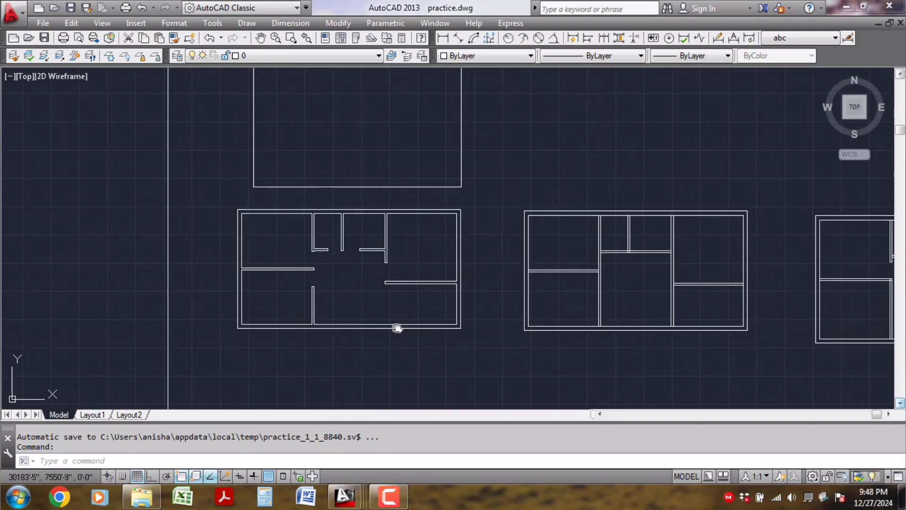
mouse_move(396, 327)
middle_down()
mouse_move(418, 336)
mouse_move(421, 359)
middle_up()
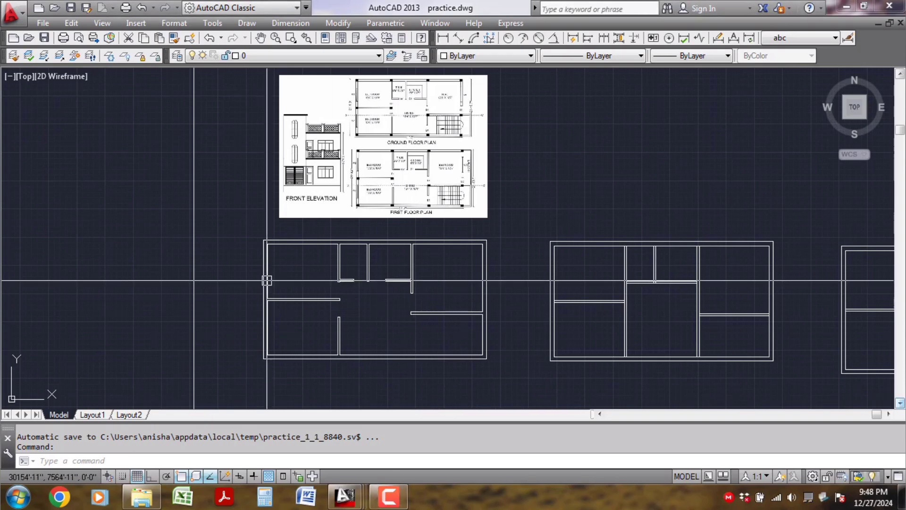
scroll(276, 290, up, 3)
middle_drag(331, 304, 269, 228)
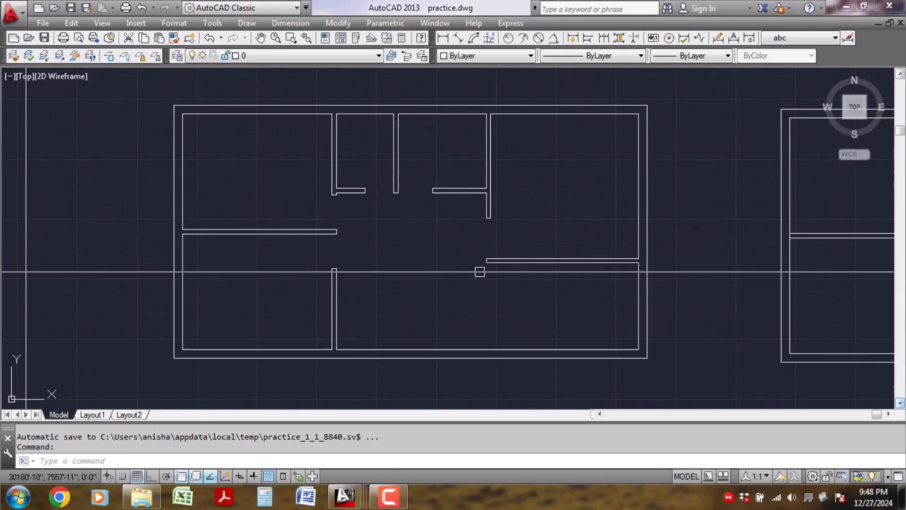
scroll(476, 288, down, 1)
scroll(441, 281, down, 1)
scroll(481, 251, up, 2)
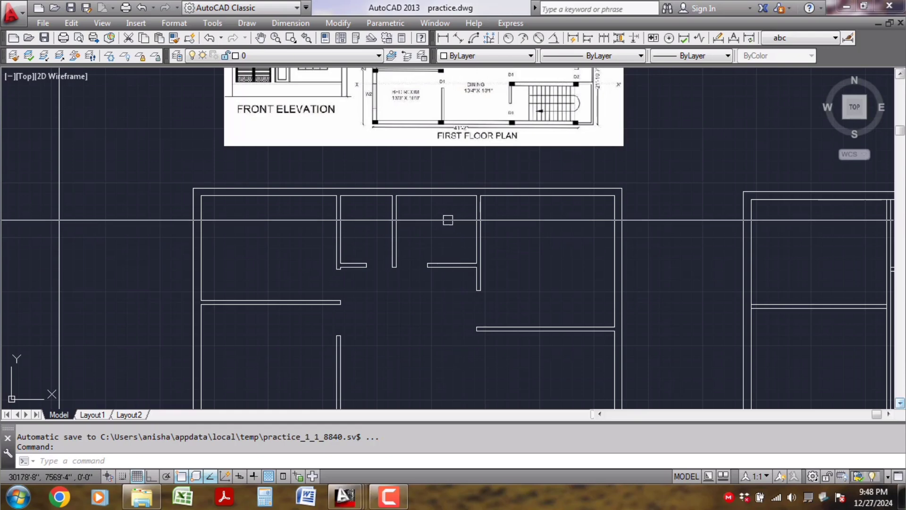
scroll(445, 217, down, 1)
middle_drag(413, 257, 421, 203)
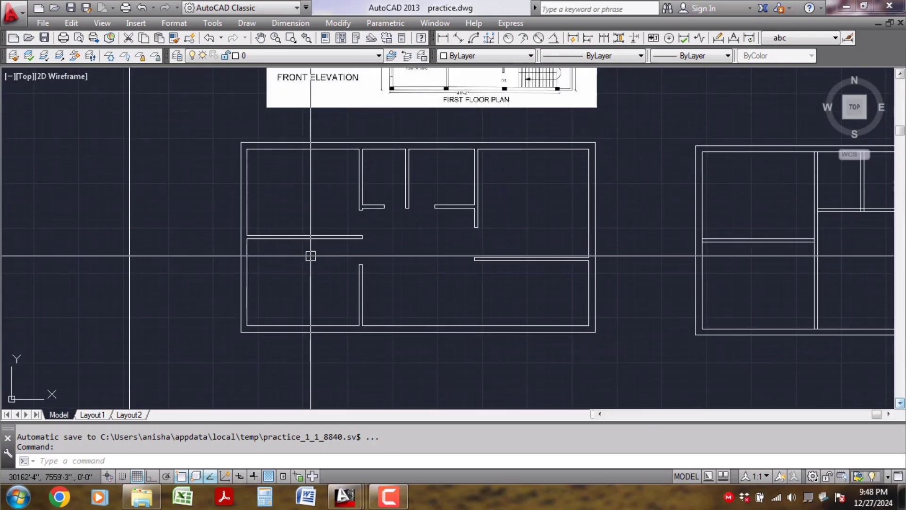
scroll(368, 249, up, 1)
scroll(478, 254, down, 2)
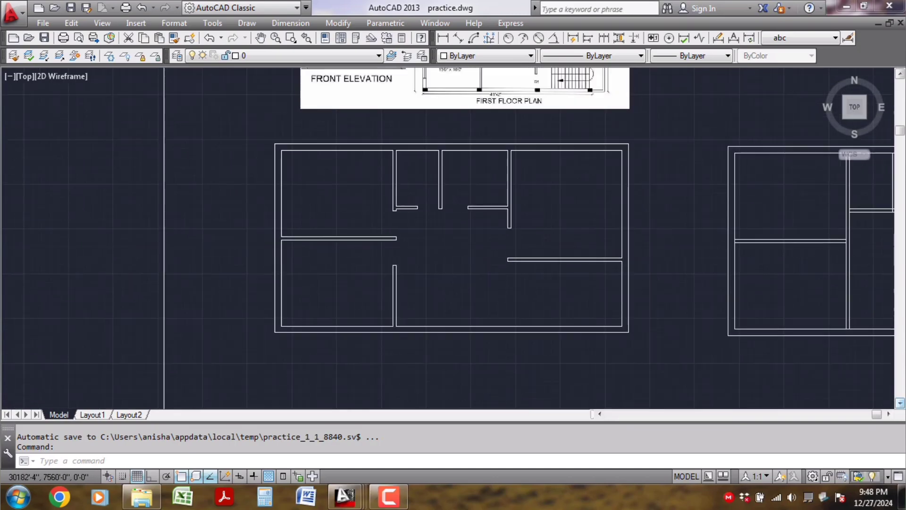
scroll(479, 253, up, 1)
scroll(360, 283, down, 2)
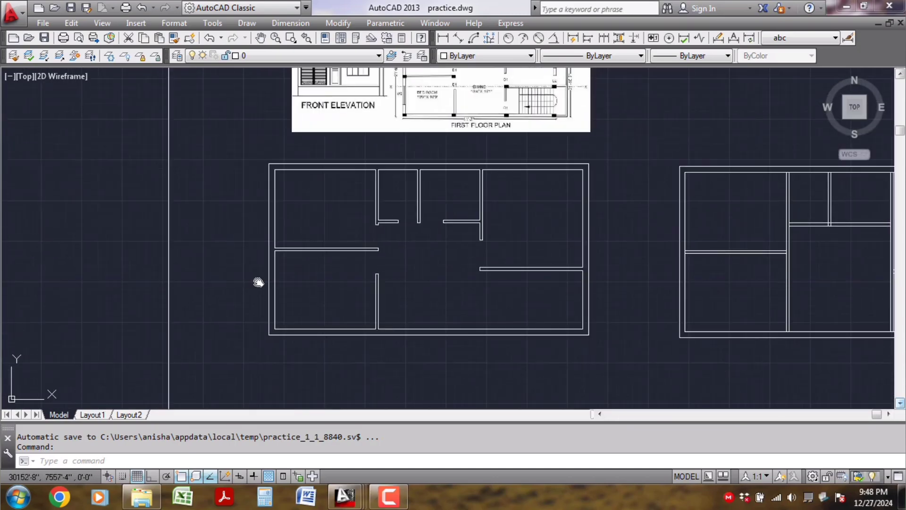
scroll(224, 296, up, 1)
scroll(346, 298, up, 2)
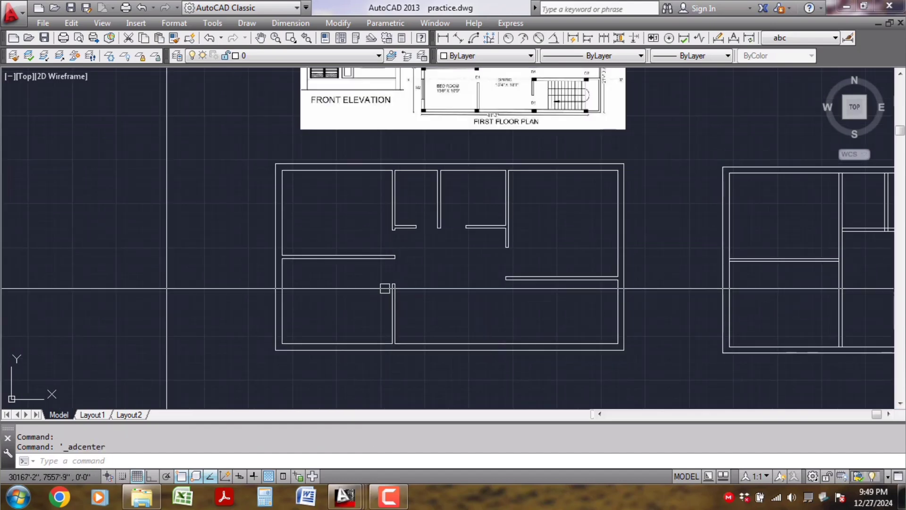
scroll(422, 226, up, 1)
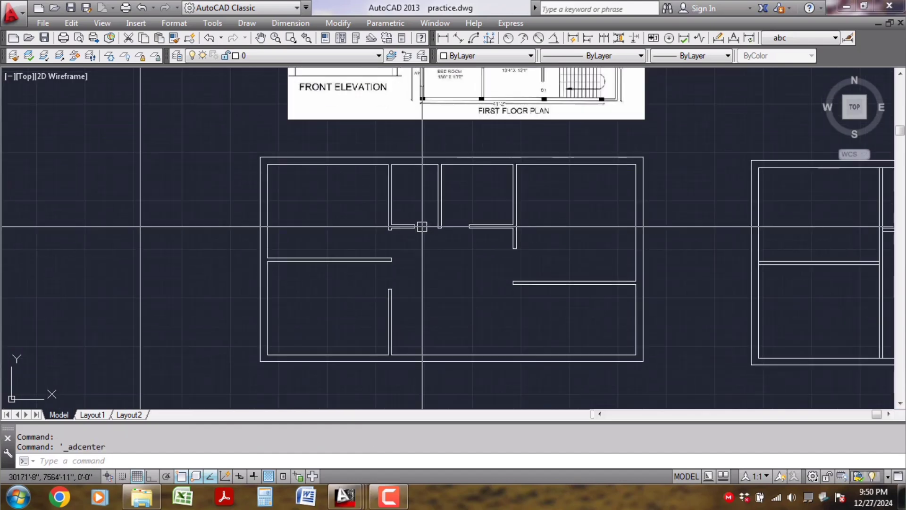
middle_drag(419, 283, 411, 278)
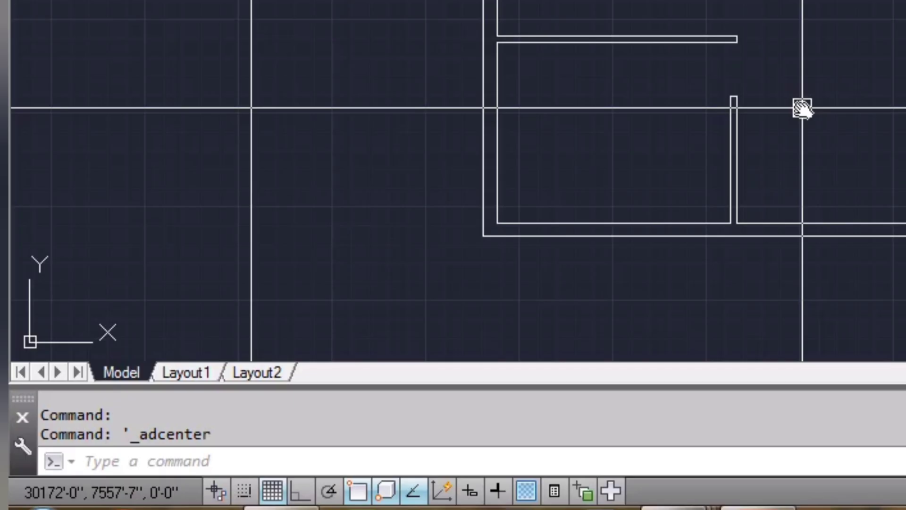
Step: Open DesignCenter and reposition its palette over the floor plan drawing
text(dc)
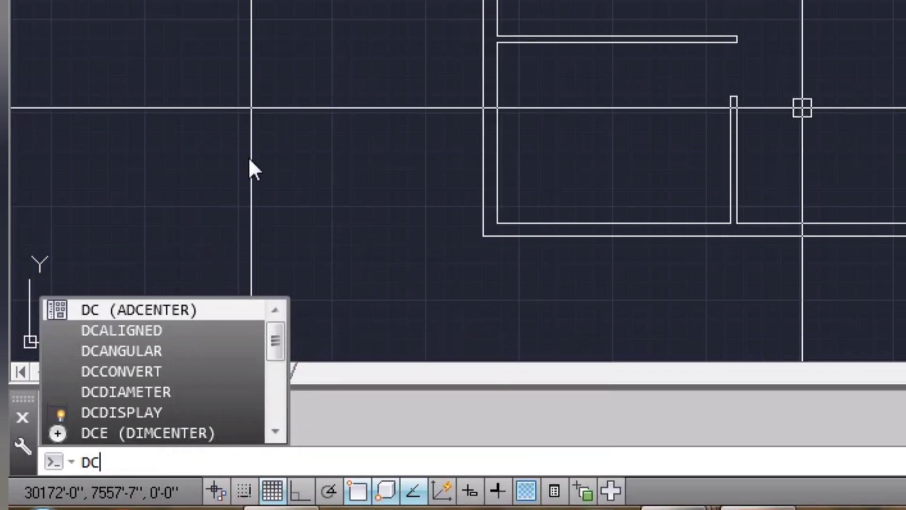
key(ctrl+2)
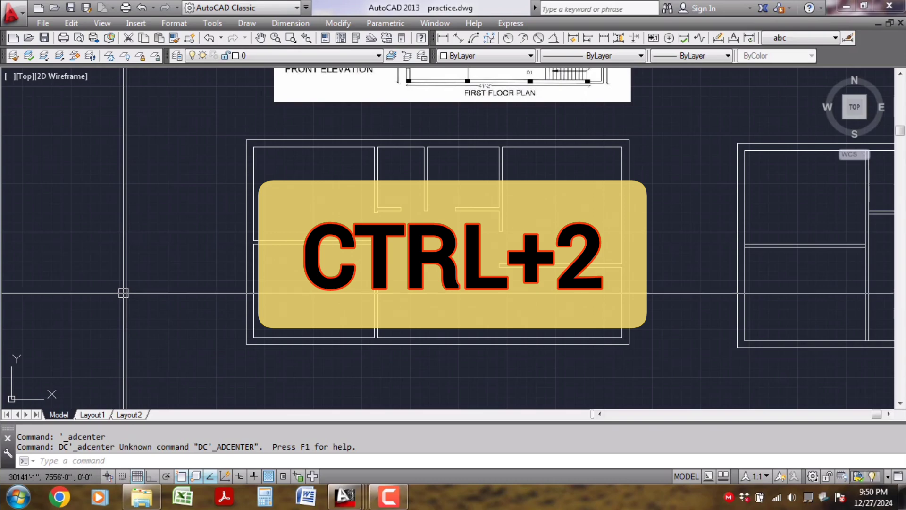
key(ctrl+2)
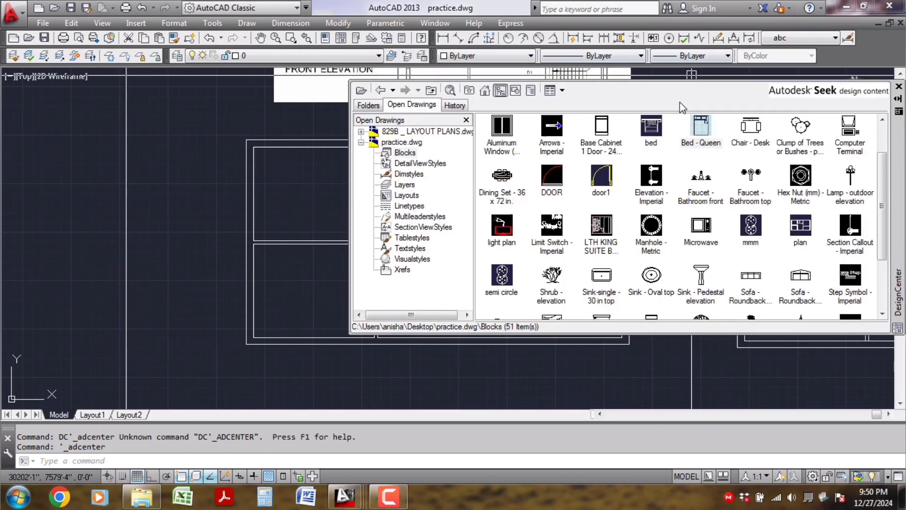
drag(899, 184, 813, 191)
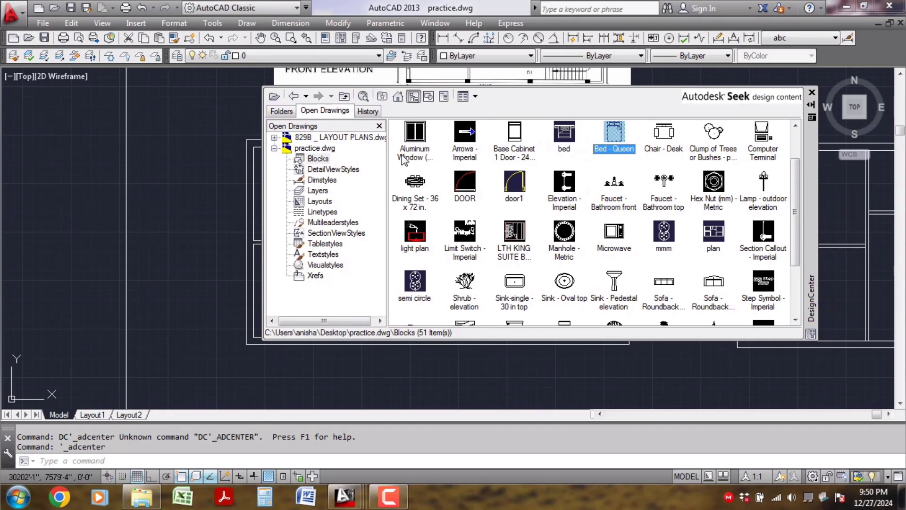
Step: Leave the practice.dwg blocks, switch DesignCenter to browsing folders, and open Local Disk (C:) under Computer
scroll(797, 198, up, 2)
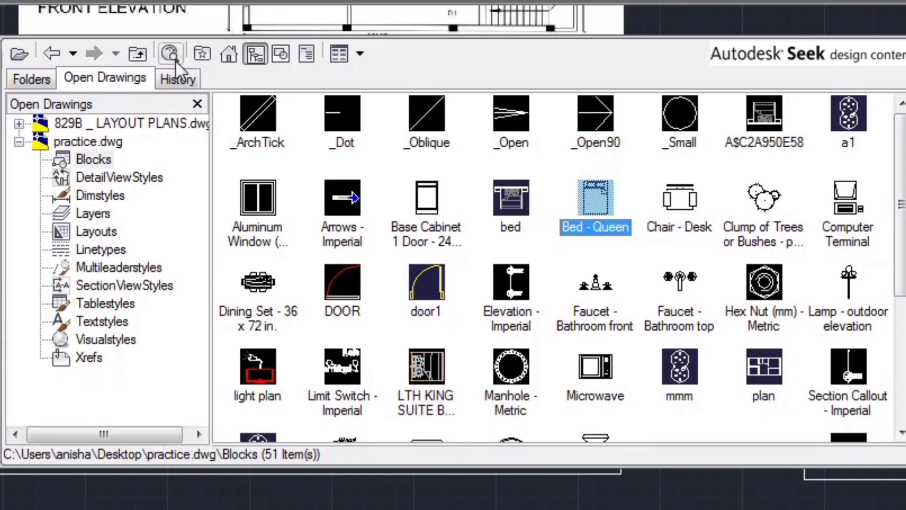
click(141, 58)
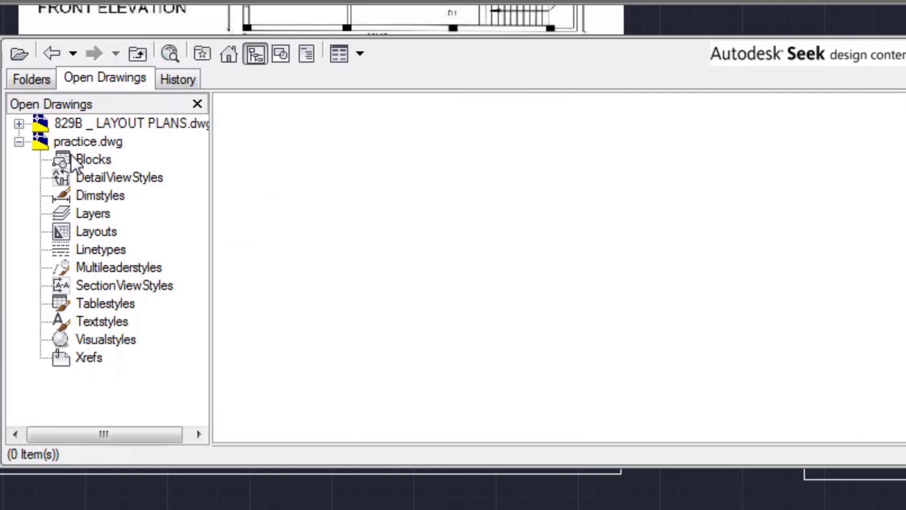
click(33, 83)
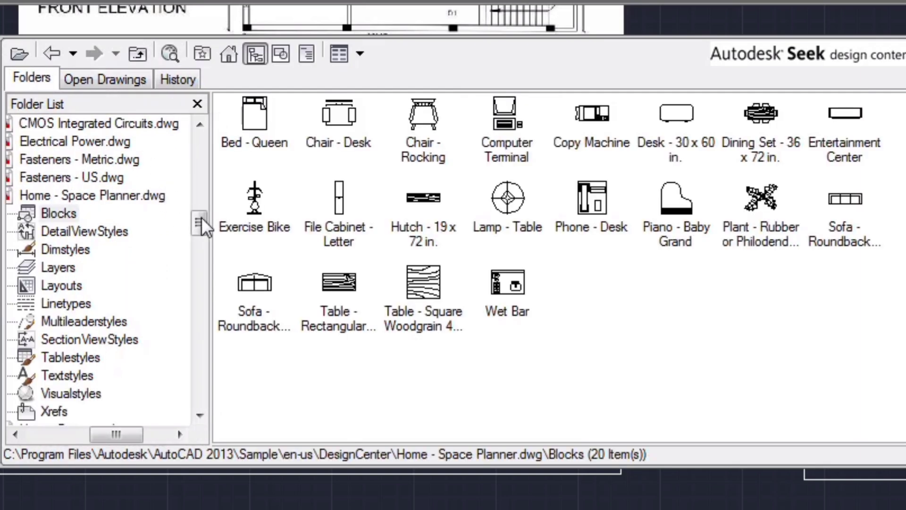
drag(200, 219, 197, 115)
drag(130, 432, 41, 434)
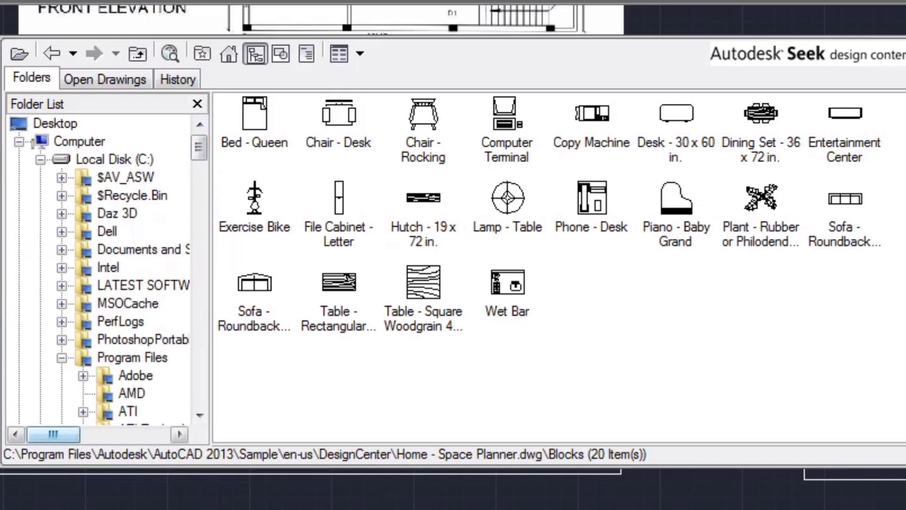
click(80, 142)
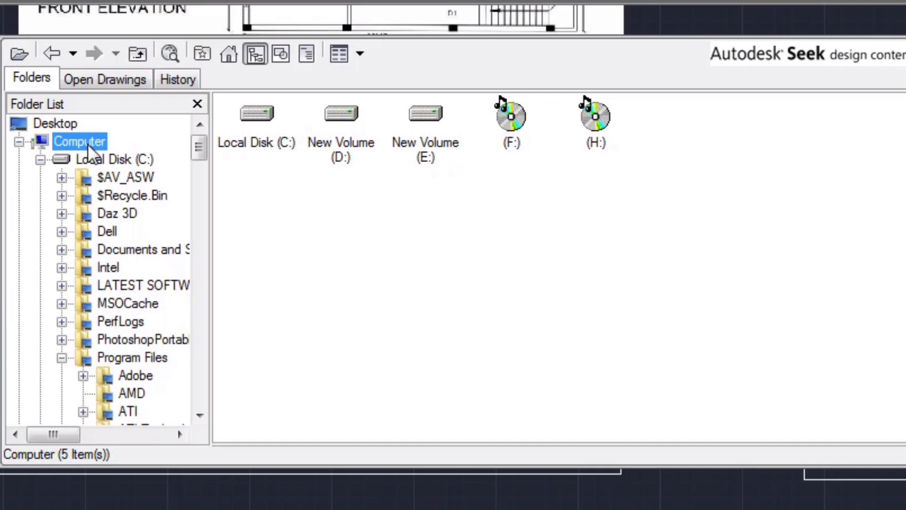
double_click(260, 117)
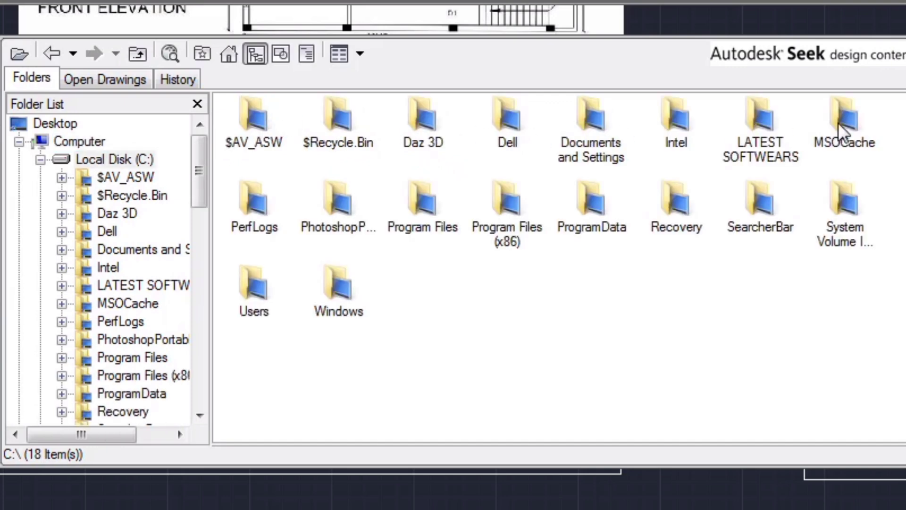
Step: Browse through Program Files, Autodesk, AutoCAD 2013, Sample and en-us to open the DesignCenter folder
double_click(421, 201)
double_click(676, 136)
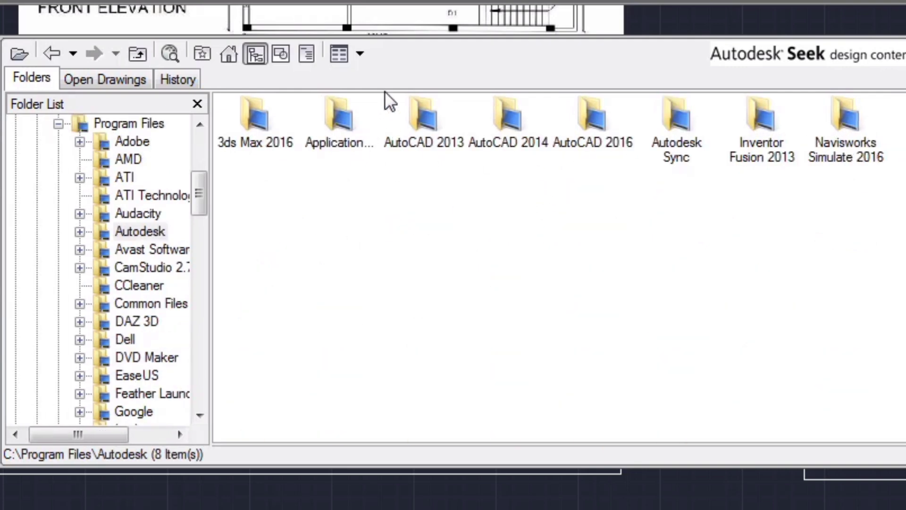
double_click(425, 123)
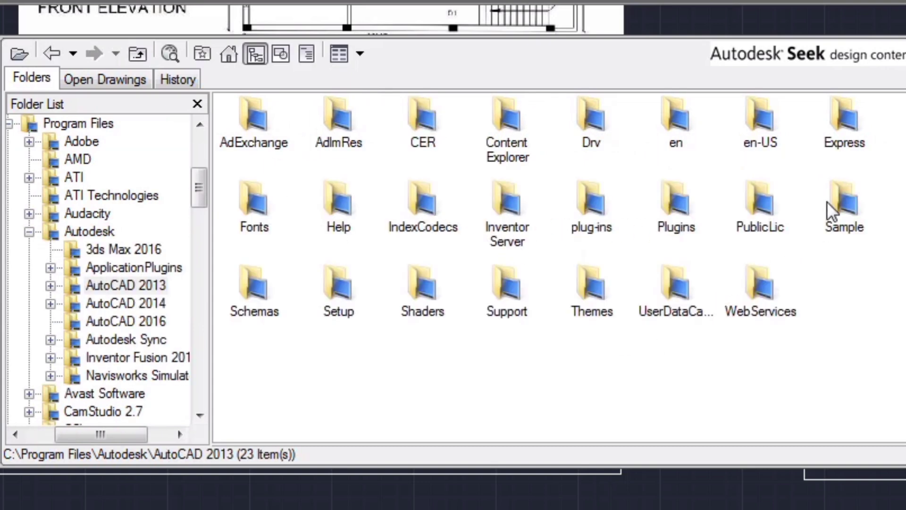
double_click(844, 208)
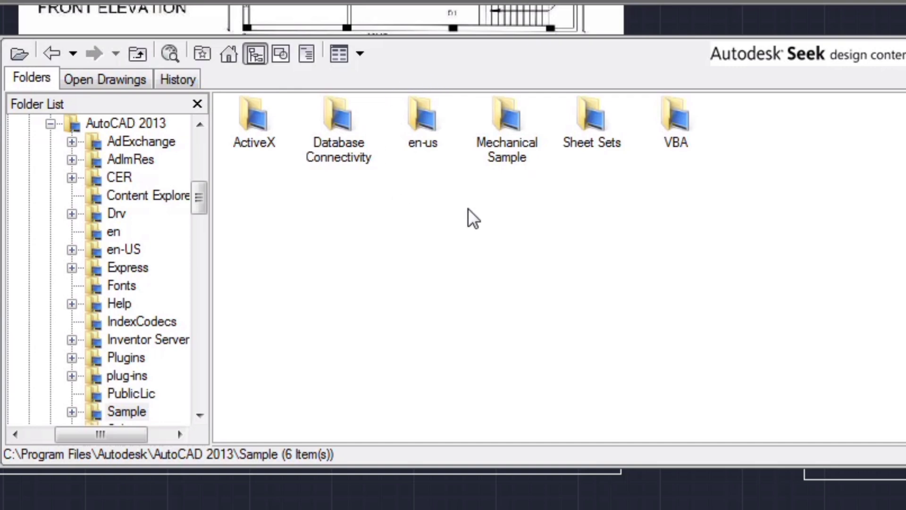
double_click(424, 119)
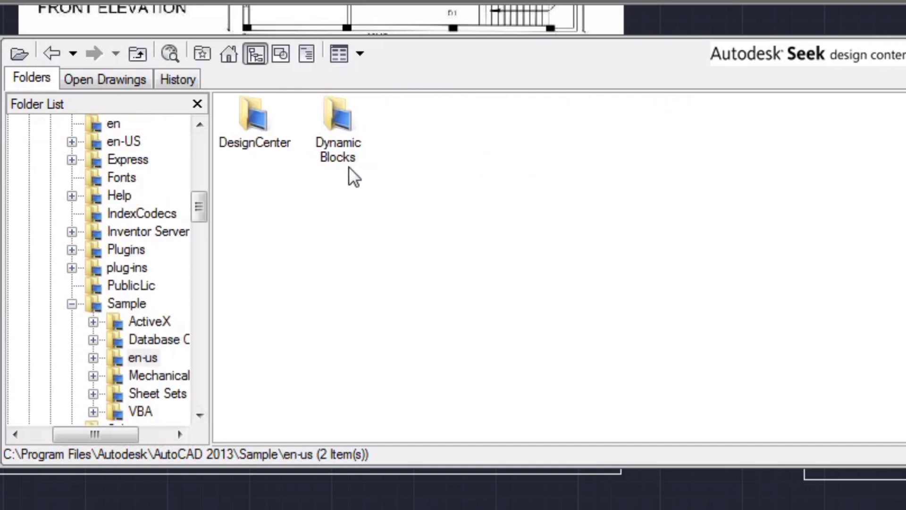
double_click(260, 132)
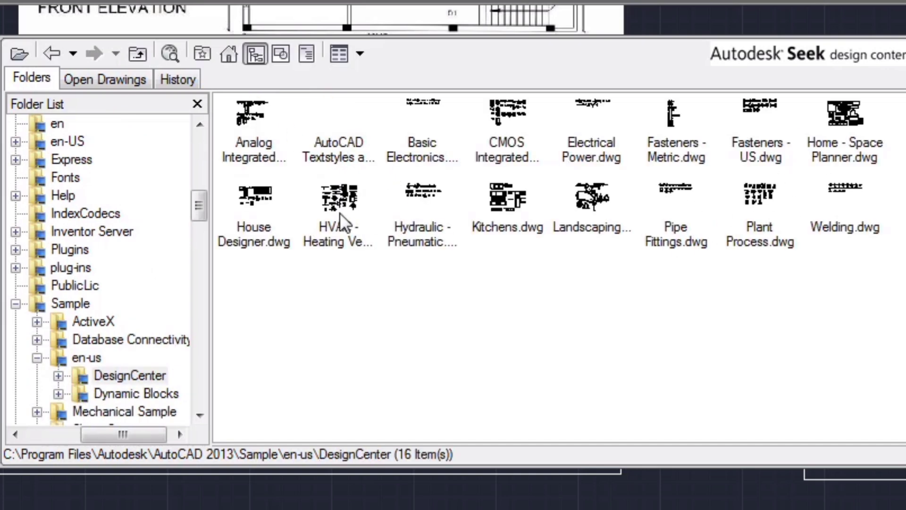
Step: Open the Blocks of Home - Space Planner.dwg and select the Bed - Queen block
click(857, 139)
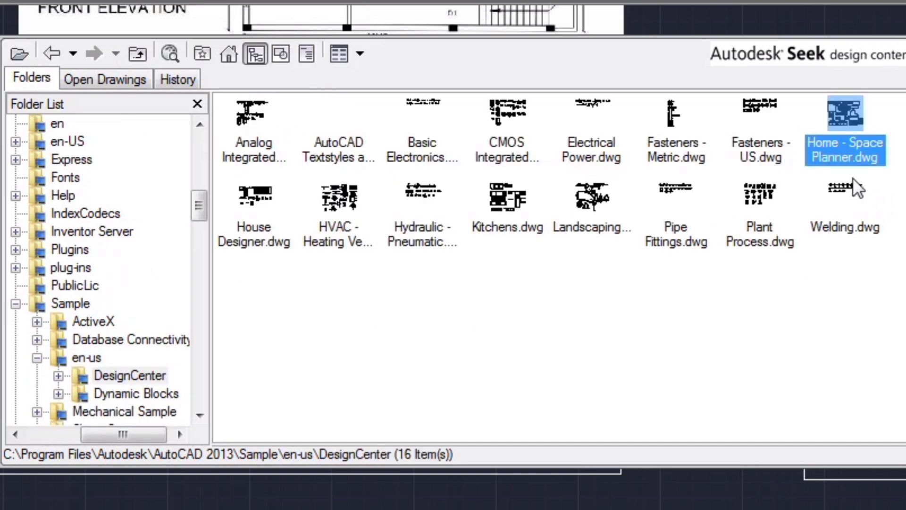
double_click(850, 115)
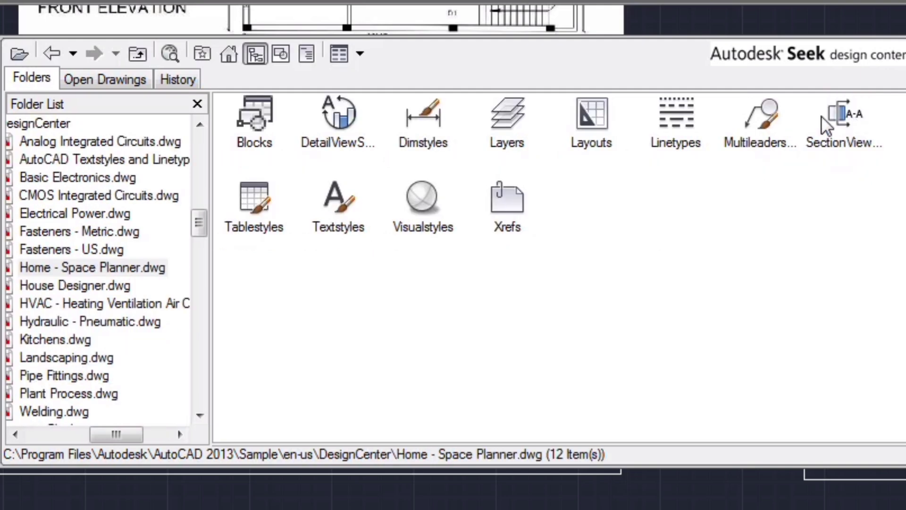
double_click(259, 112)
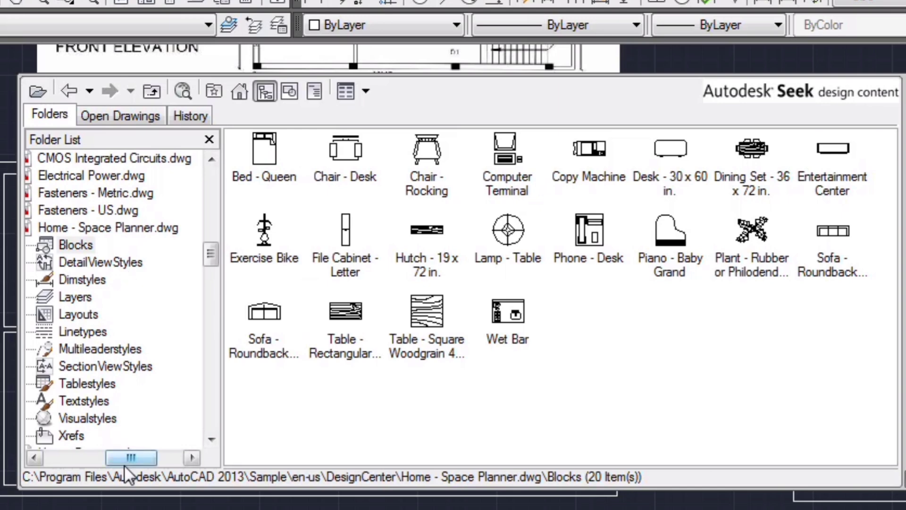
drag(116, 434, 93, 435)
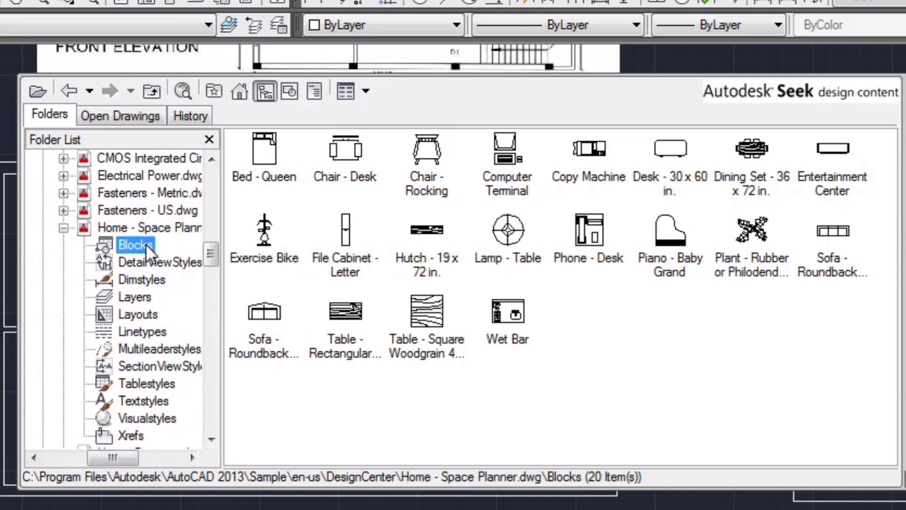
click(272, 166)
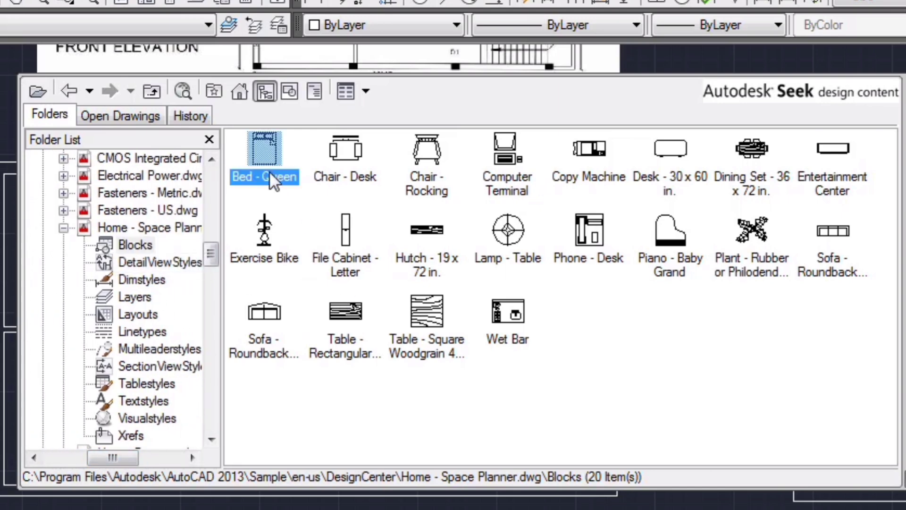
Step: Return to the DesignCenter folder in the folder tree to list its sample drawings
drag(214, 256, 216, 243)
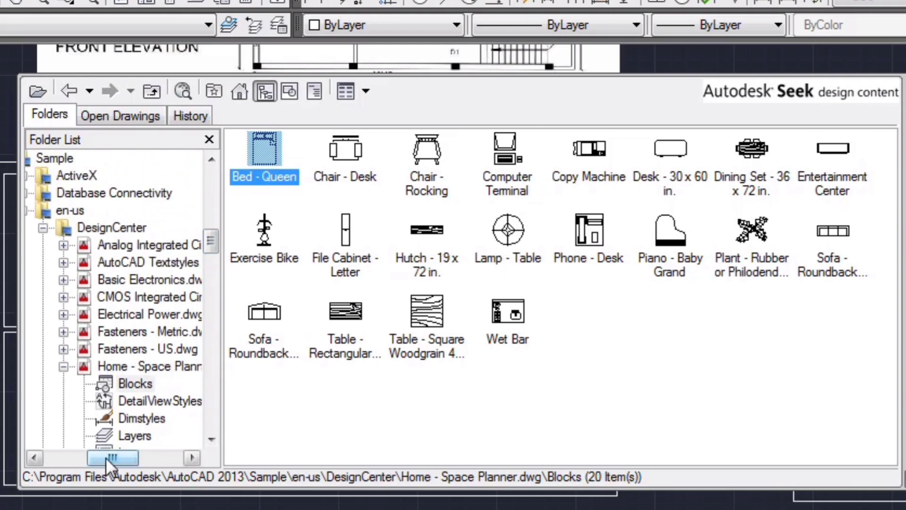
drag(106, 457, 122, 457)
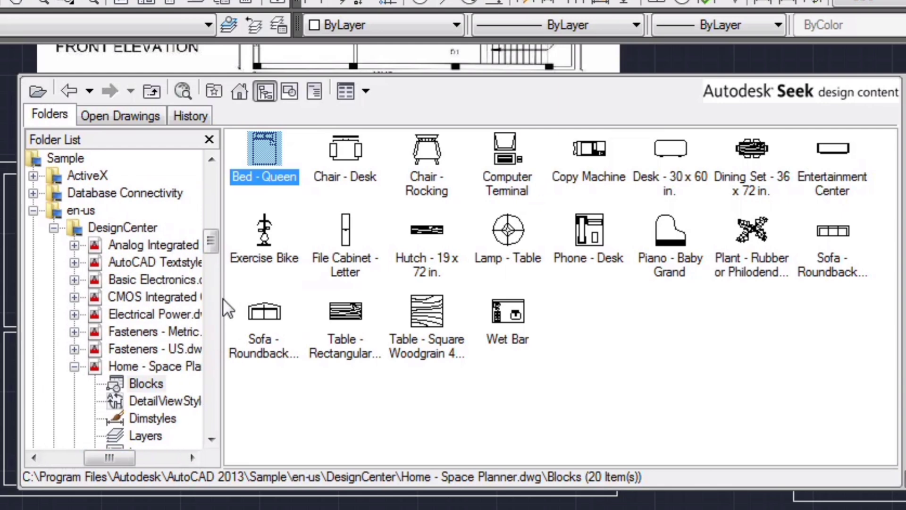
drag(212, 242, 213, 233)
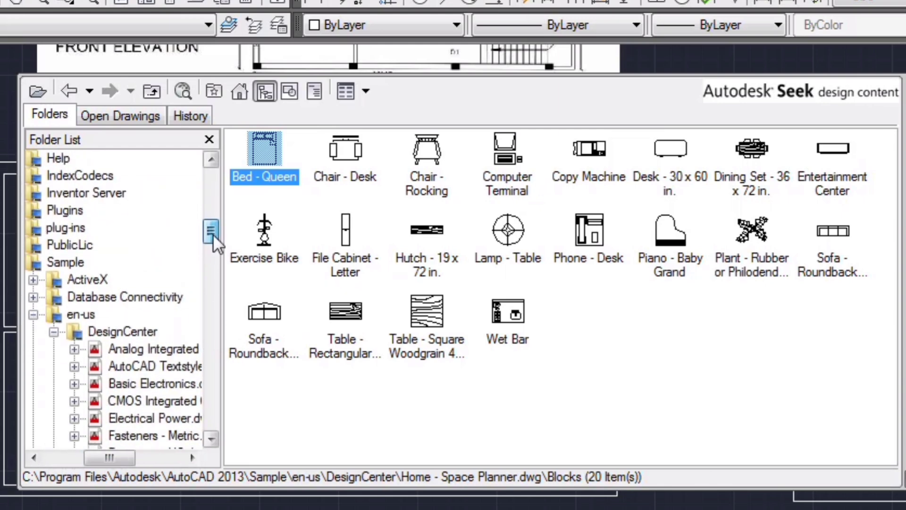
click(115, 331)
double_click(115, 331)
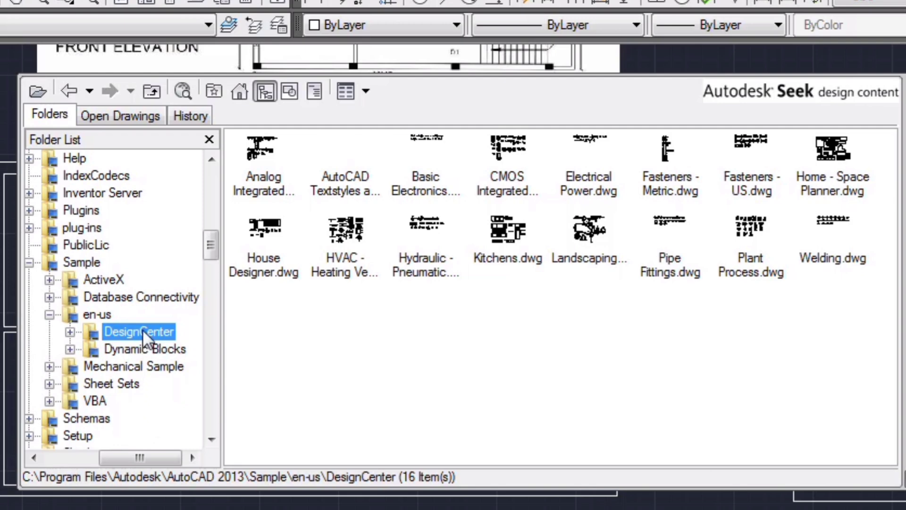
Step: Expand the DesignCenter sample folder in the tree and open the Blocks of Home - Space Planner.dwg
double_click(143, 330)
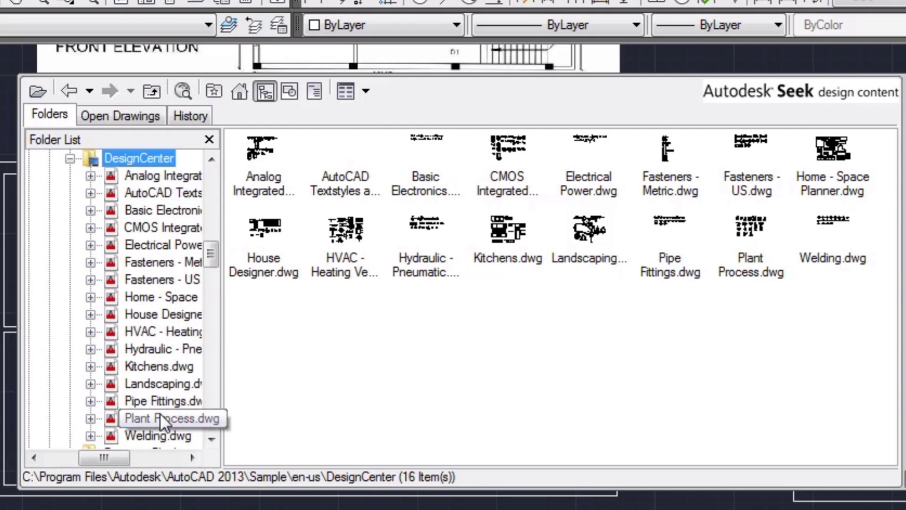
double_click(149, 298)
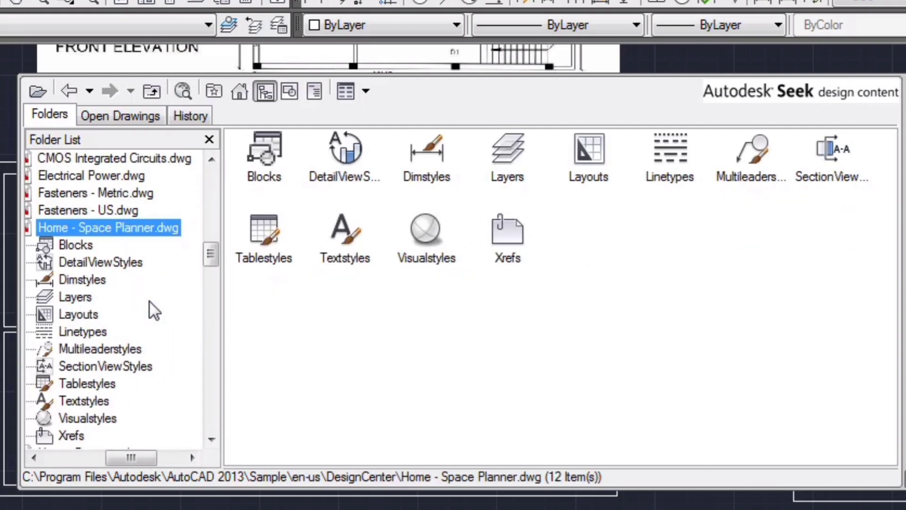
click(75, 246)
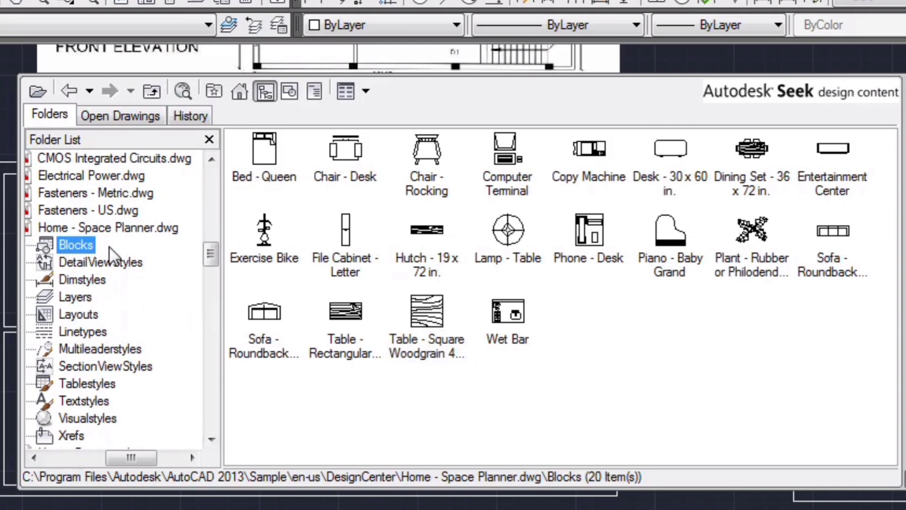
double_click(123, 231)
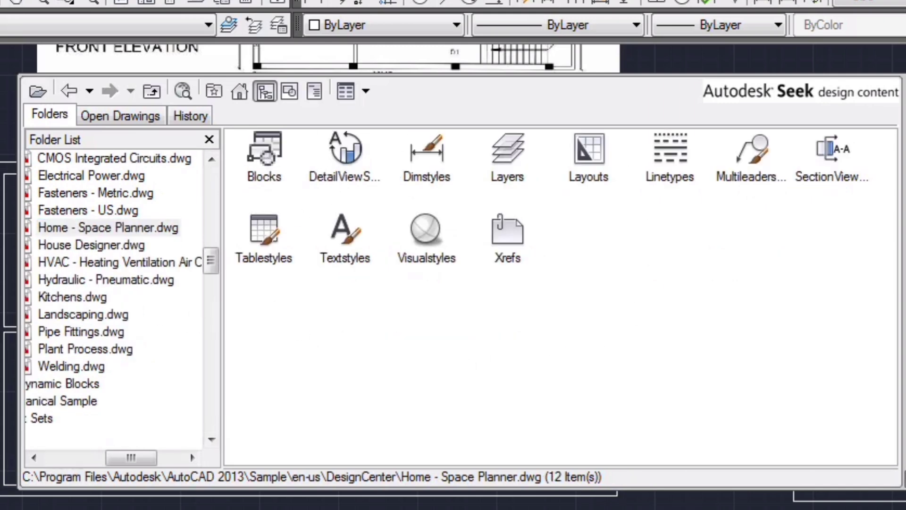
double_click(263, 159)
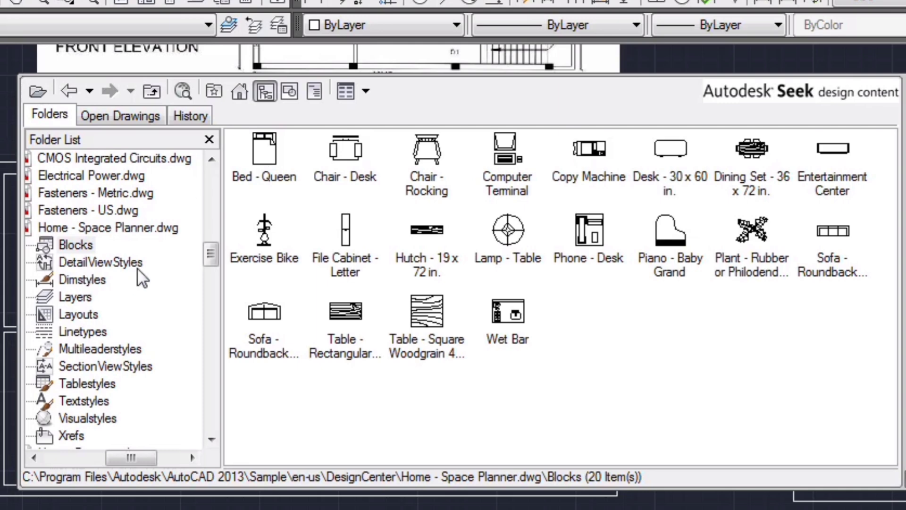
Step: Review the Home - Space Planner.dwg furniture blocks, selecting Bed - Queen and Chair - Desk in turn
drag(125, 455, 118, 455)
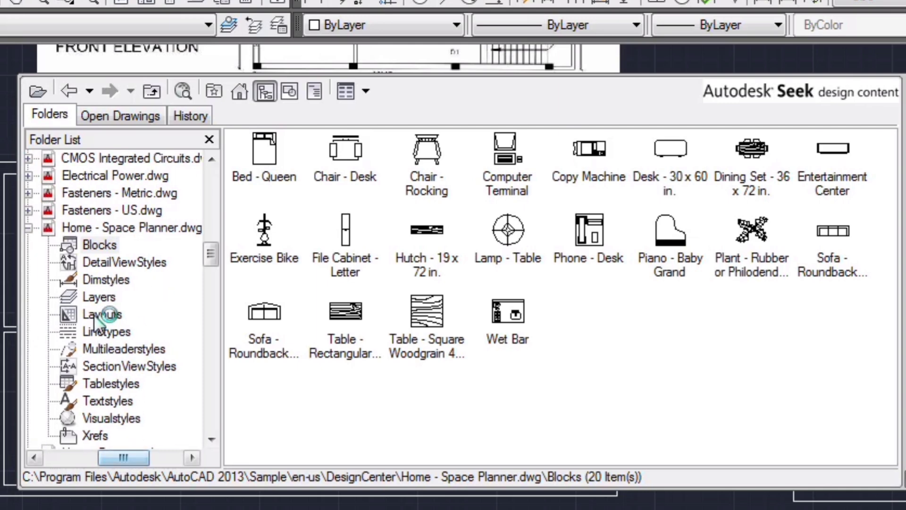
scroll(215, 248, up, 3)
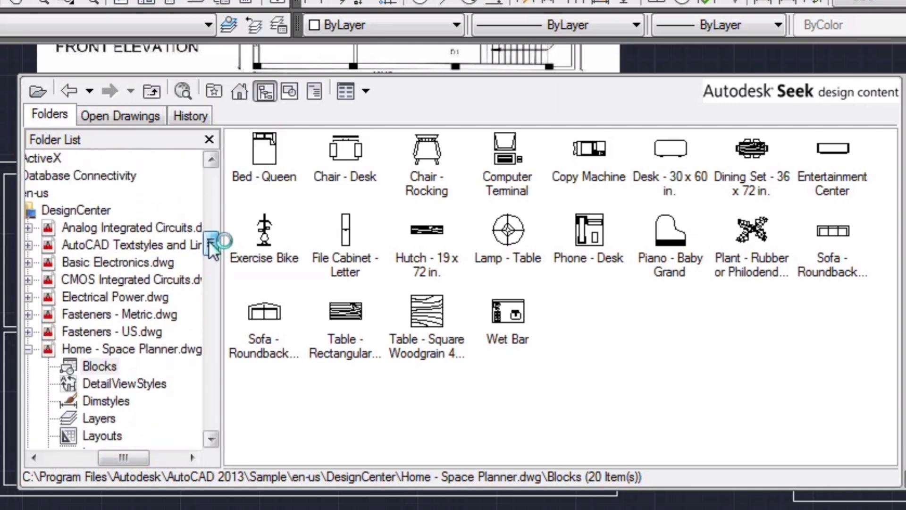
click(267, 151)
click(357, 163)
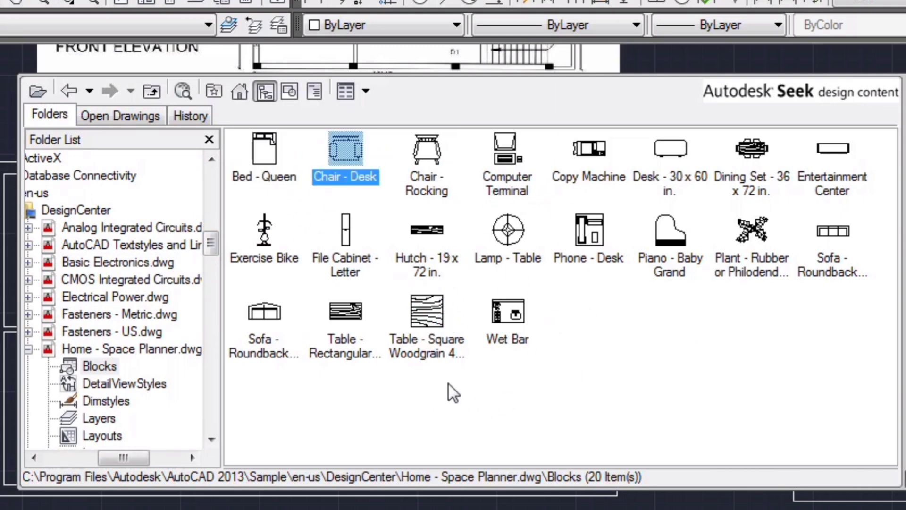
Step: Reopen DesignCenter and list the blocks of the open drawing practice.dwg
key(d)
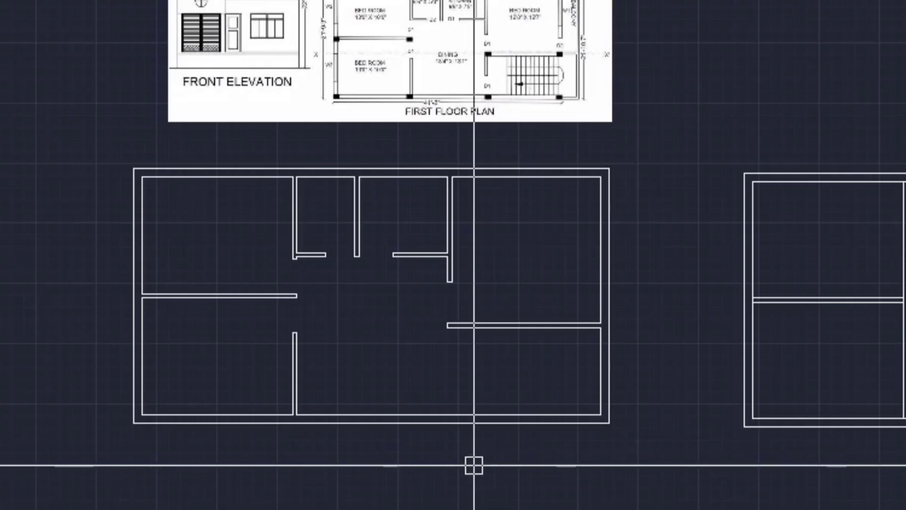
key(ctrl+2)
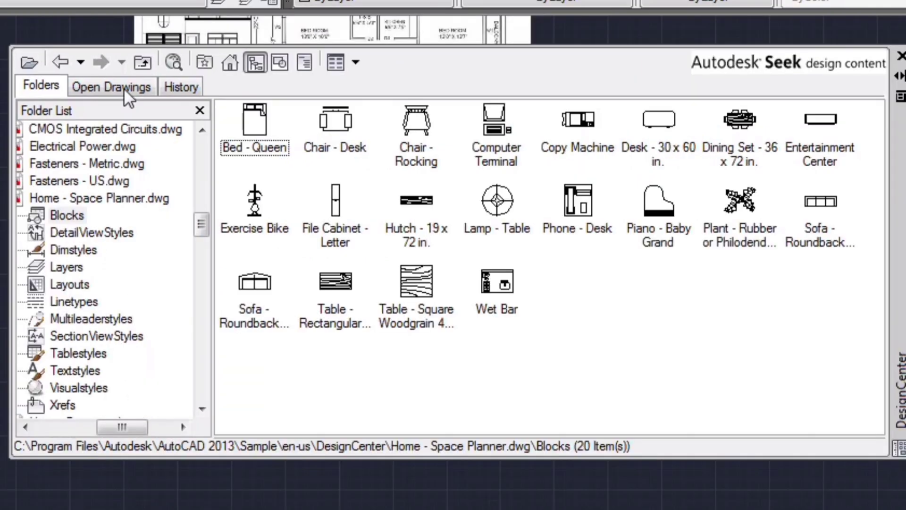
click(124, 88)
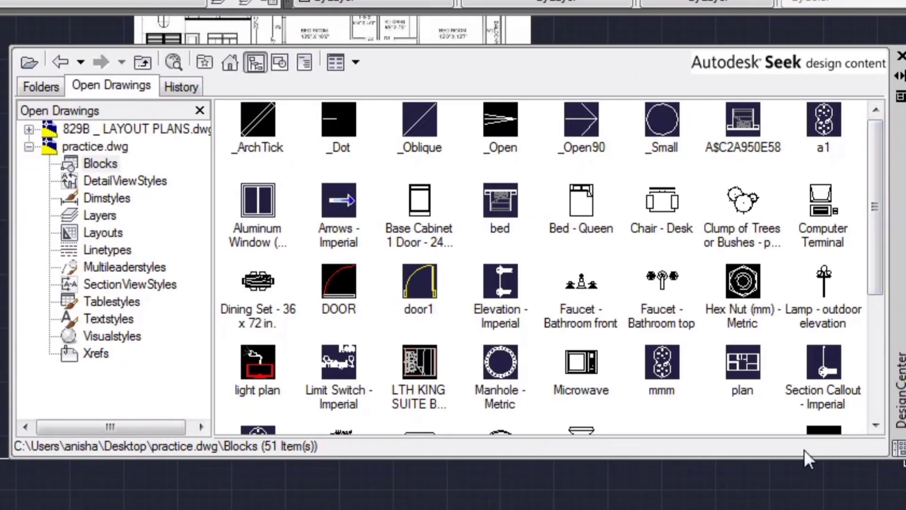
click(576, 251)
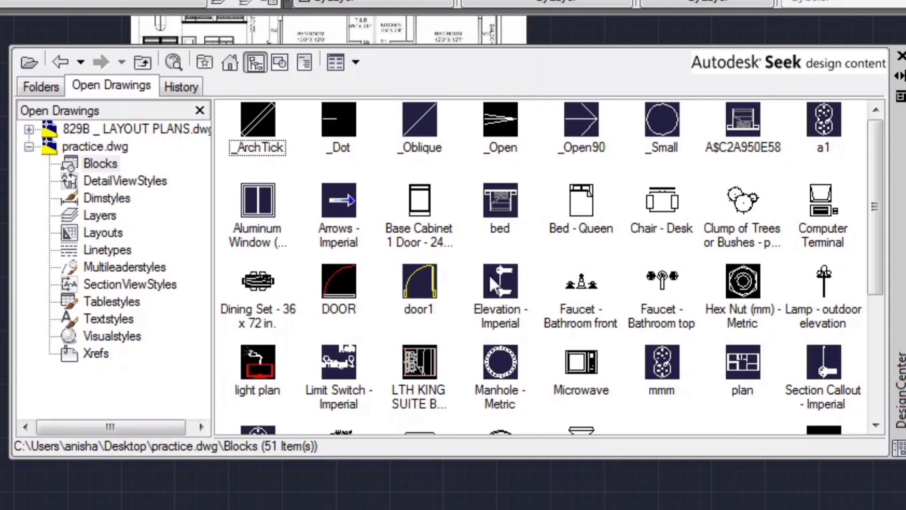
scroll(489, 273, down, 5)
scroll(488, 274, up, 5)
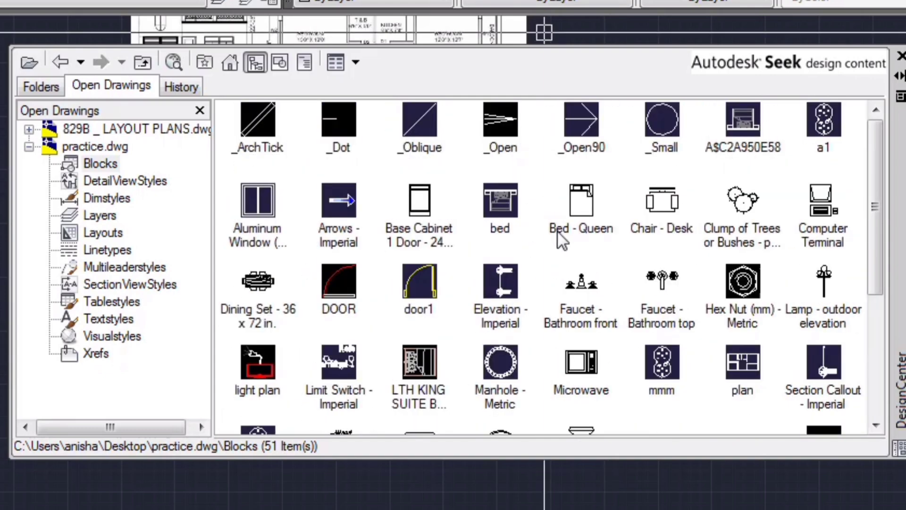
scroll(524, 248, down, 3)
scroll(538, 238, up, 2)
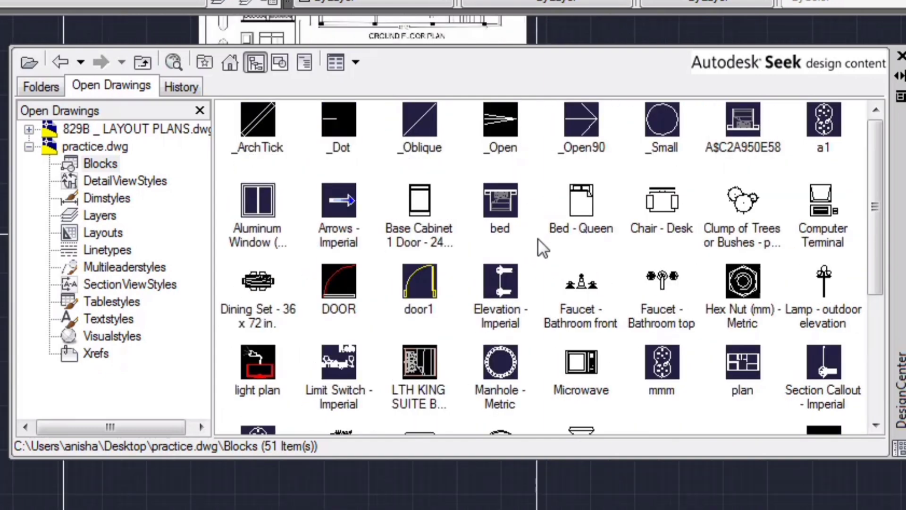
Step: Find the door blocks DOOR and door1 among the practice.dwg blocks and select door1
click(427, 202)
key(d)
key(d)
key(d)
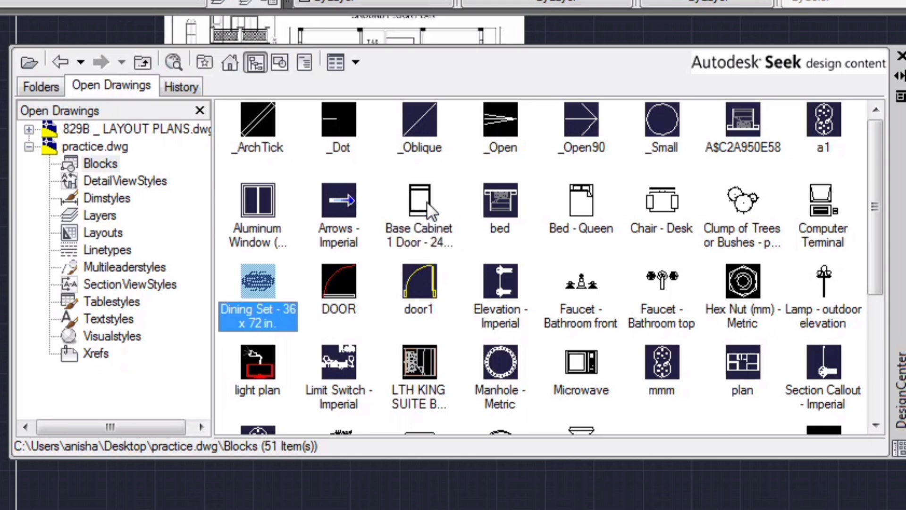
key(d)
key(d)
key(d)
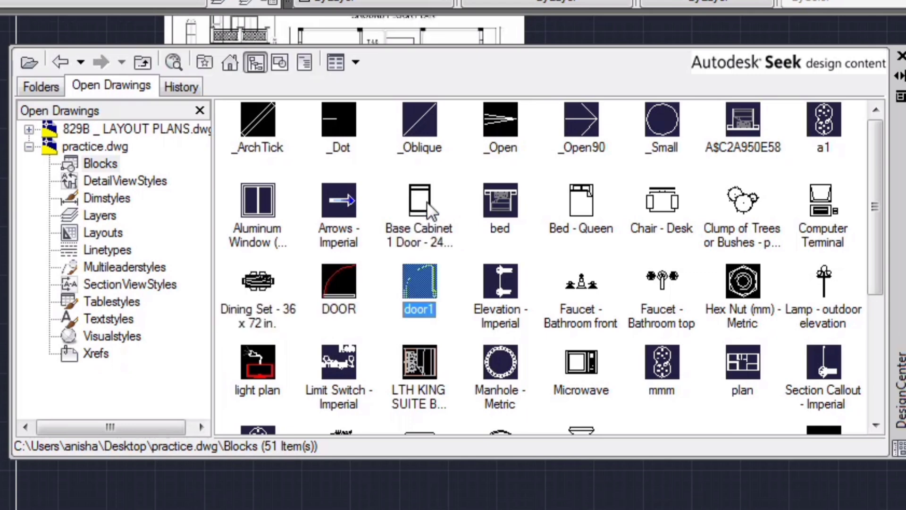
click(350, 312)
click(424, 314)
click(337, 293)
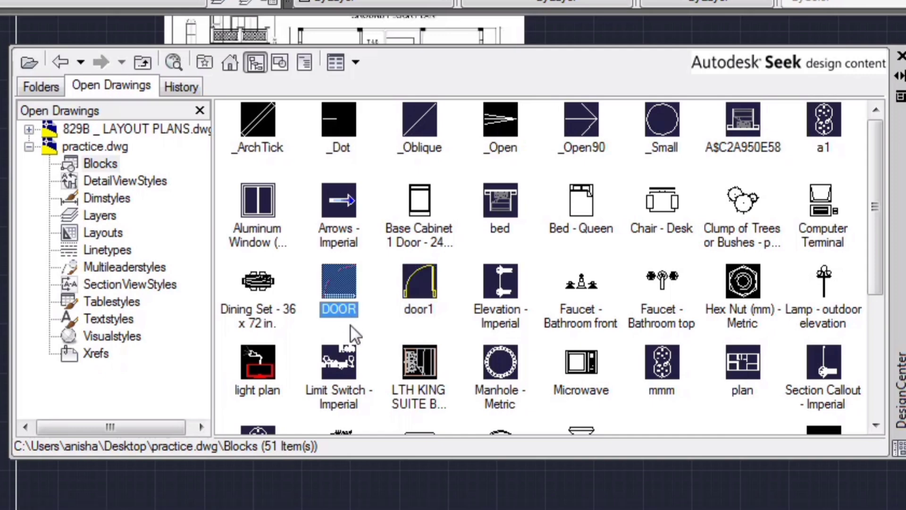
click(420, 289)
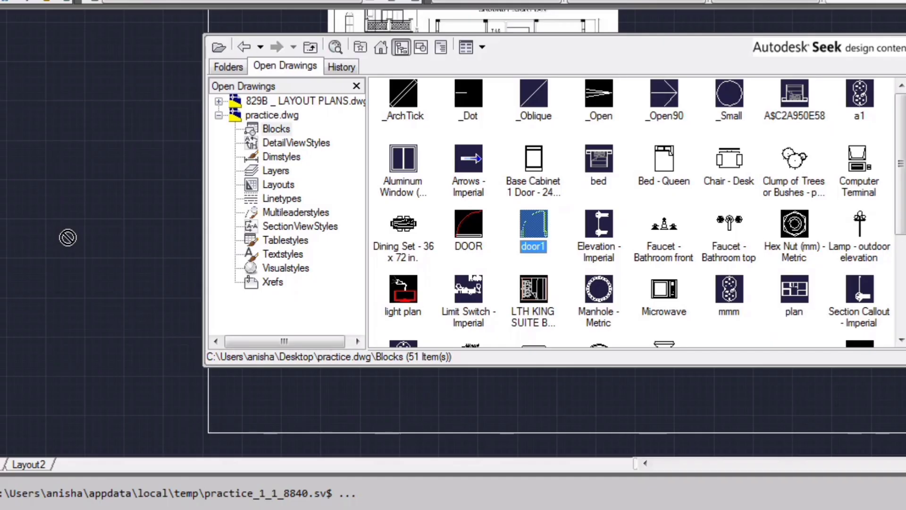
Step: Insert the door1 and DOOR blocks into the empty area beside the floor plans and close DesignCenter
drag(533, 225, 68, 237)
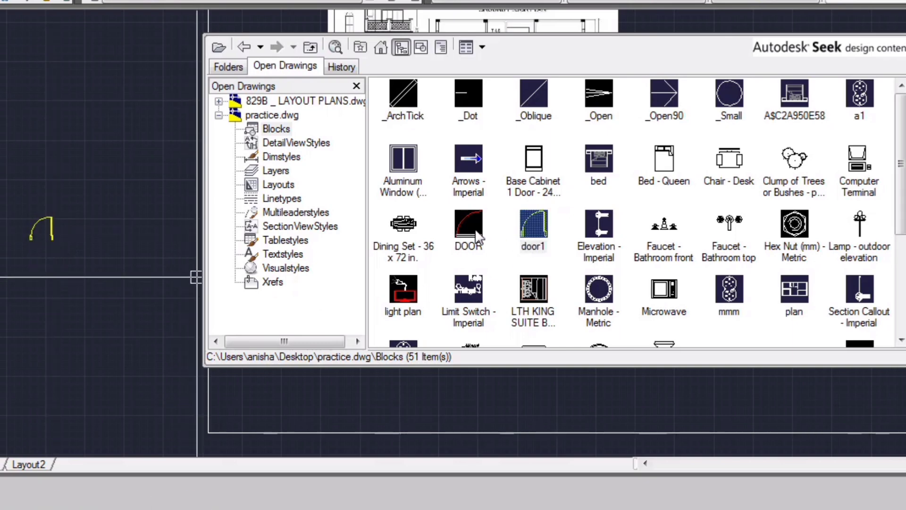
drag(474, 226, 84, 296)
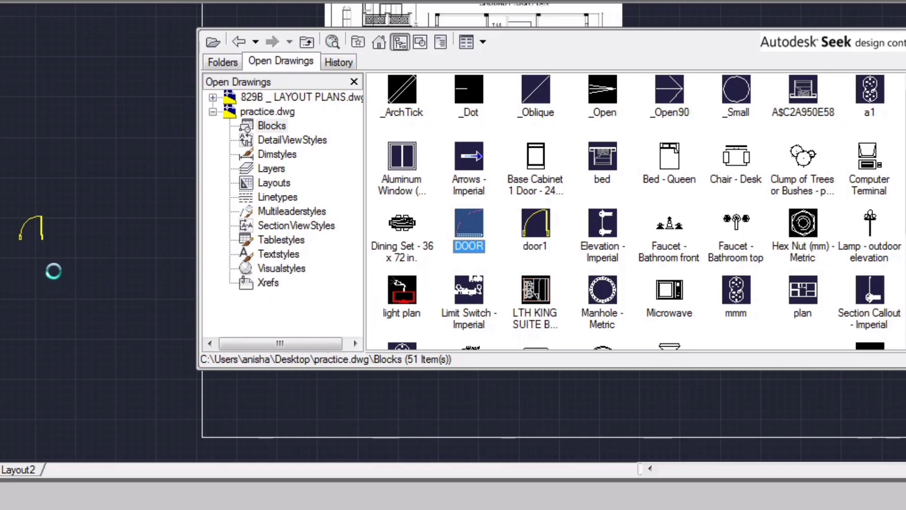
drag(54, 271, 54, 265)
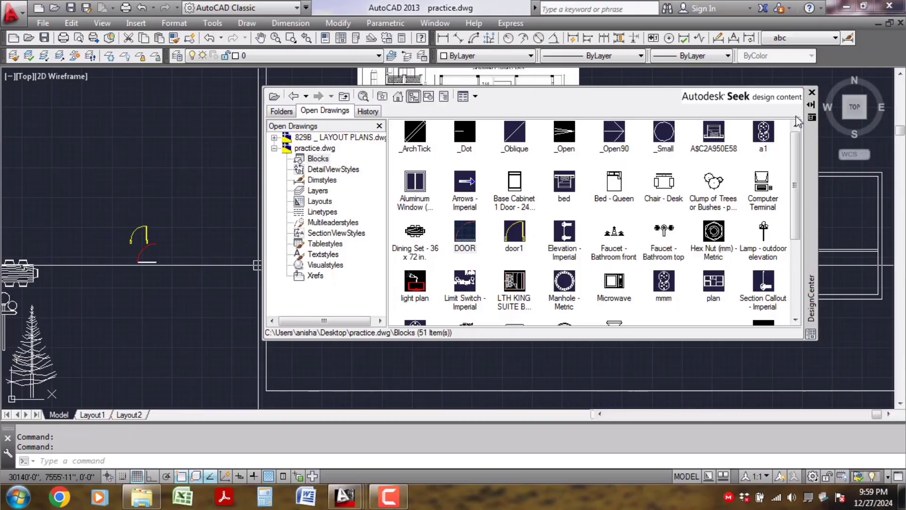
click(812, 93)
Step: Move the yellow door1 block a short distance away from the red DOOR block
scroll(170, 267, up, 5)
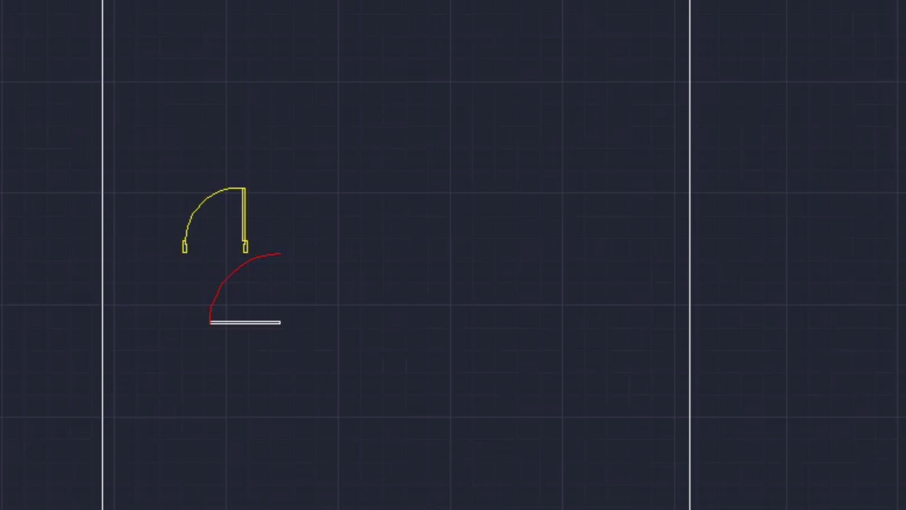
click(201, 288)
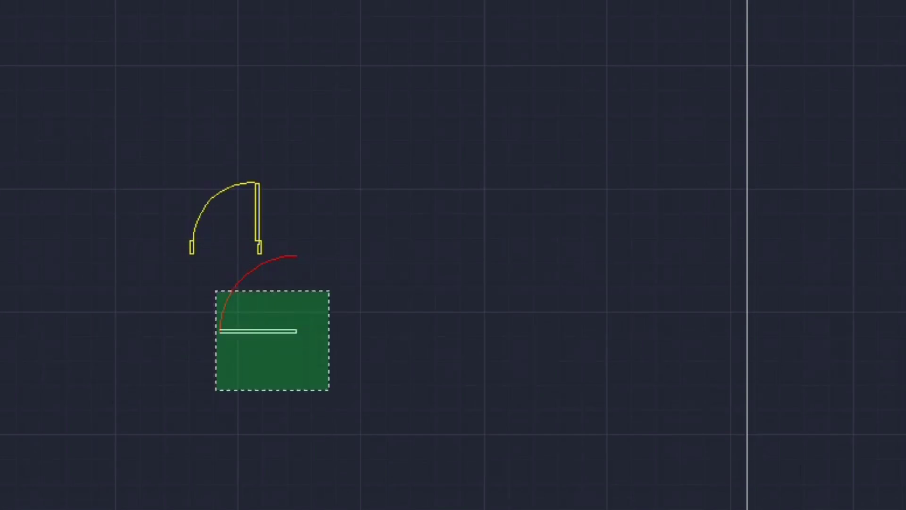
click(152, 246)
key(Escape)
click(257, 202)
click(261, 253)
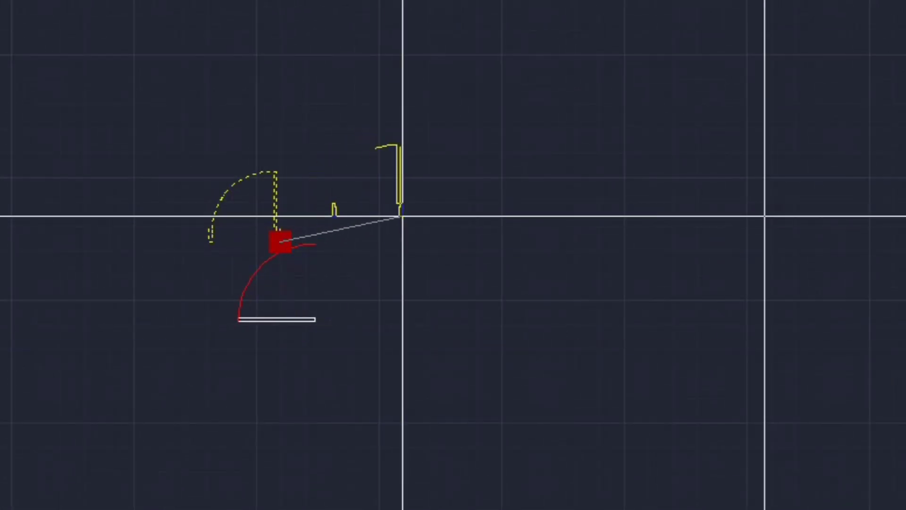
click(401, 211)
scroll(274, 217, up, 3)
scroll(299, 246, up, 2)
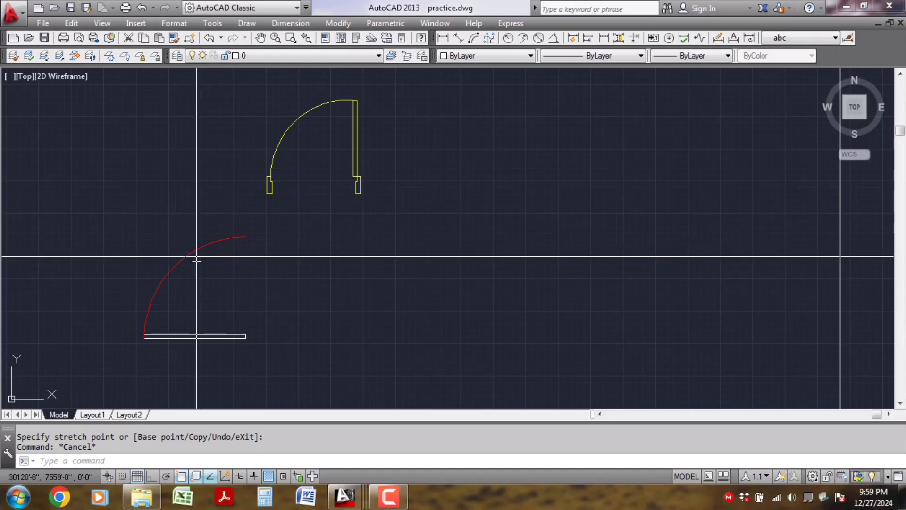
middle_drag(304, 242, 268, 299)
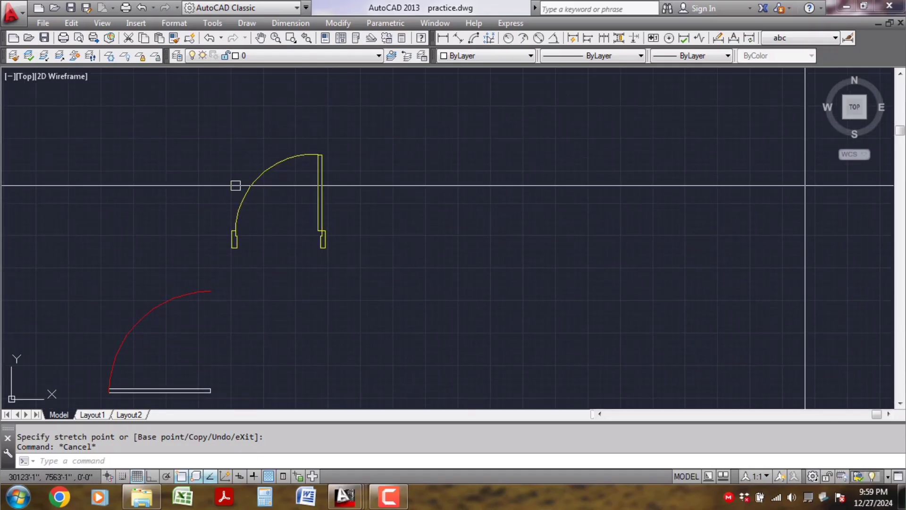
scroll(299, 190, down, 2)
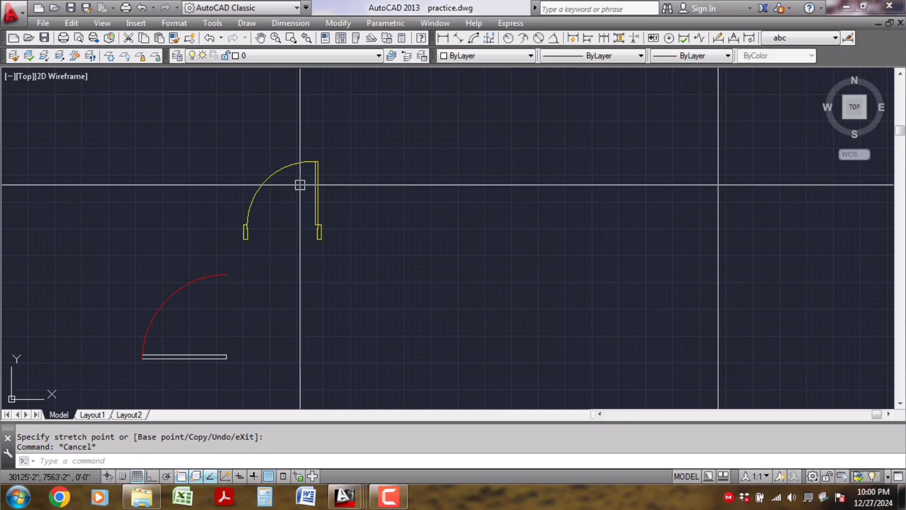
scroll(269, 251, down, 1)
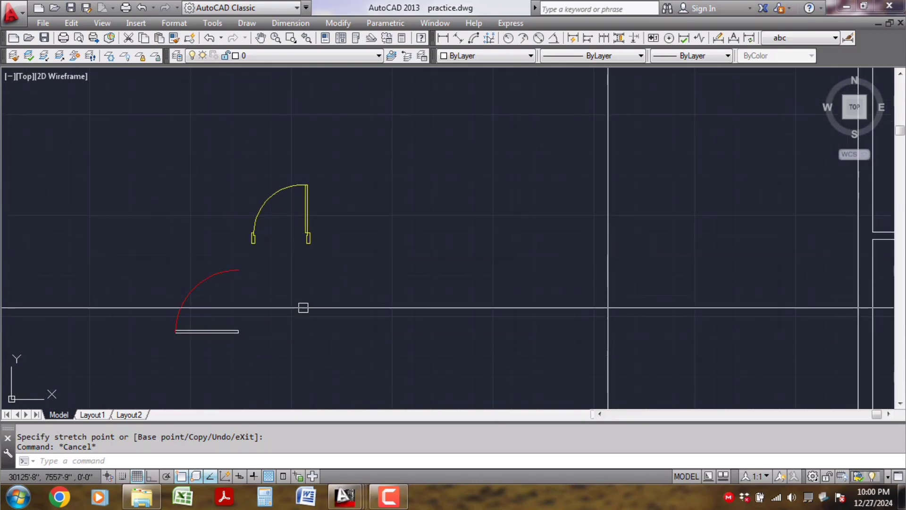
scroll(296, 232, up, 1)
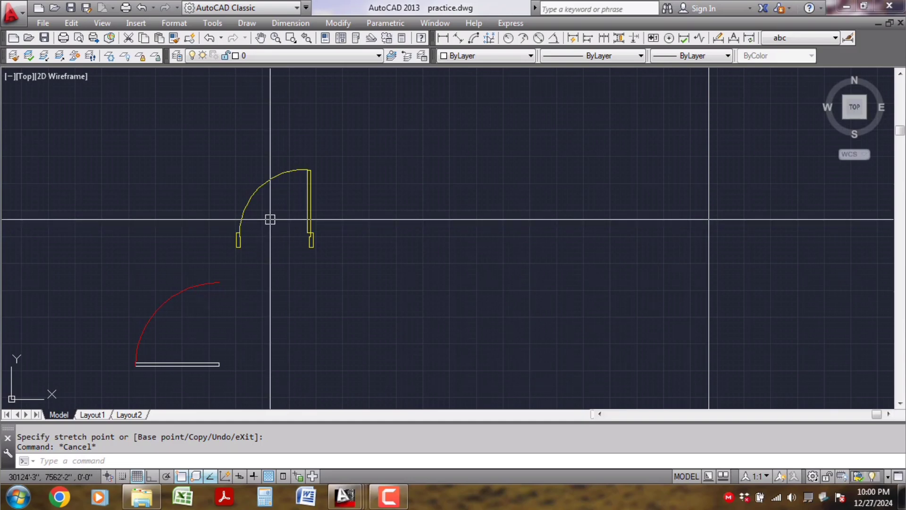
Step: Move the yellow door1 block by its insertion point into the upper-left room of the floor plan below the reference image
click(318, 257)
click(303, 227)
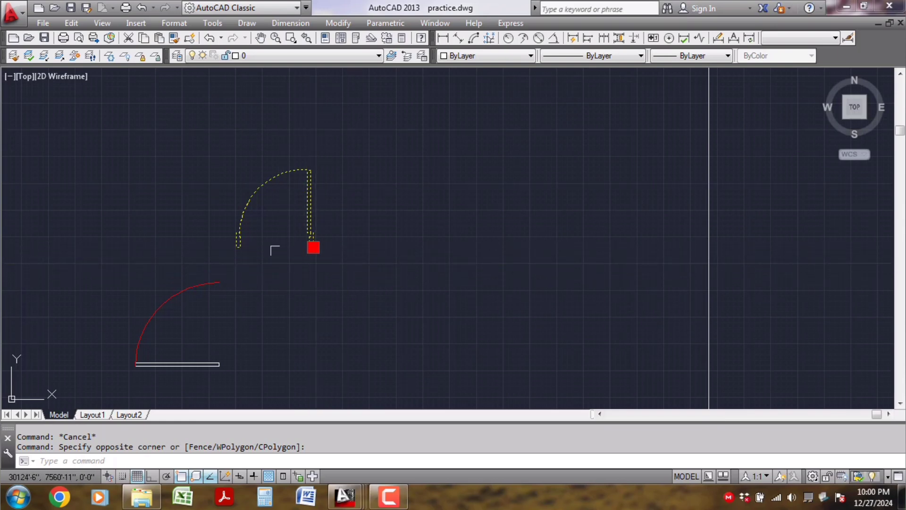
click(314, 247)
scroll(314, 247, down, 1)
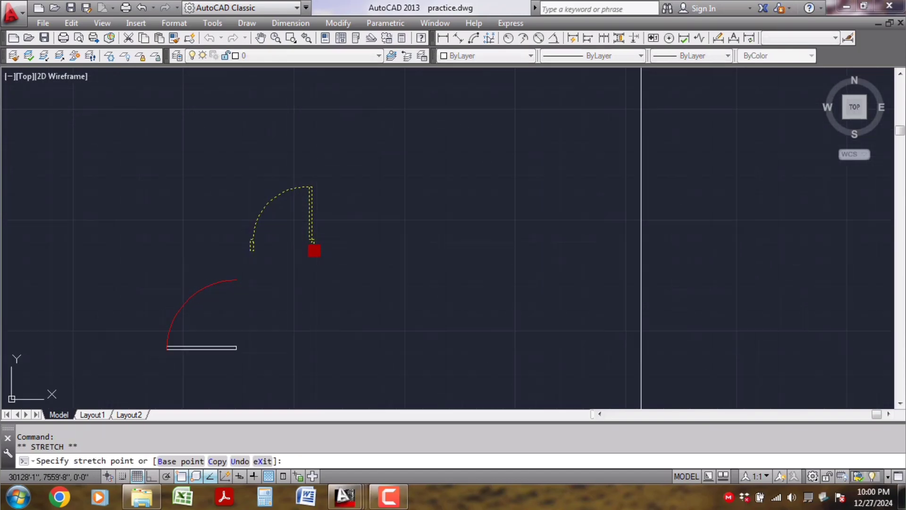
scroll(308, 261, down, 5)
middle_drag(703, 293, 237, 357)
scroll(442, 281, up, 4)
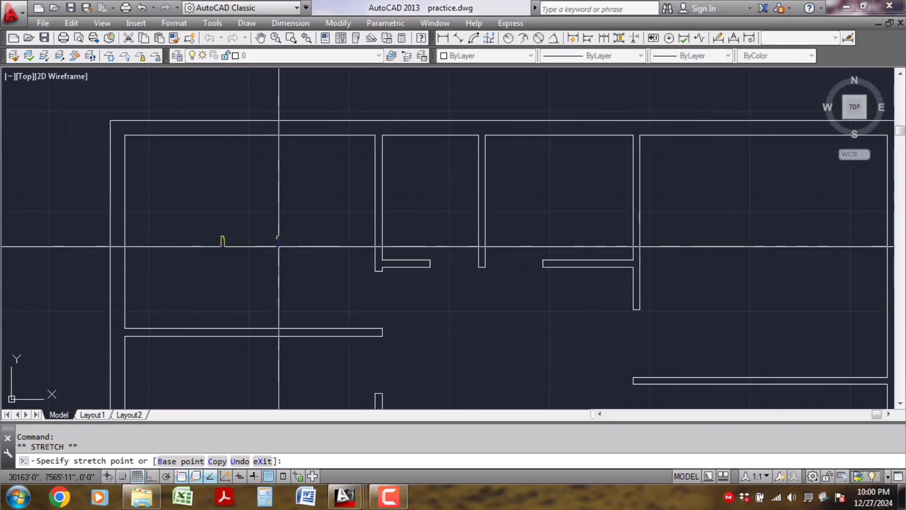
click(279, 246)
scroll(357, 297, up, 2)
key(Escape)
middle_drag(356, 293, 387, 242)
scroll(385, 245, down, 1)
scroll(324, 222, down, 3)
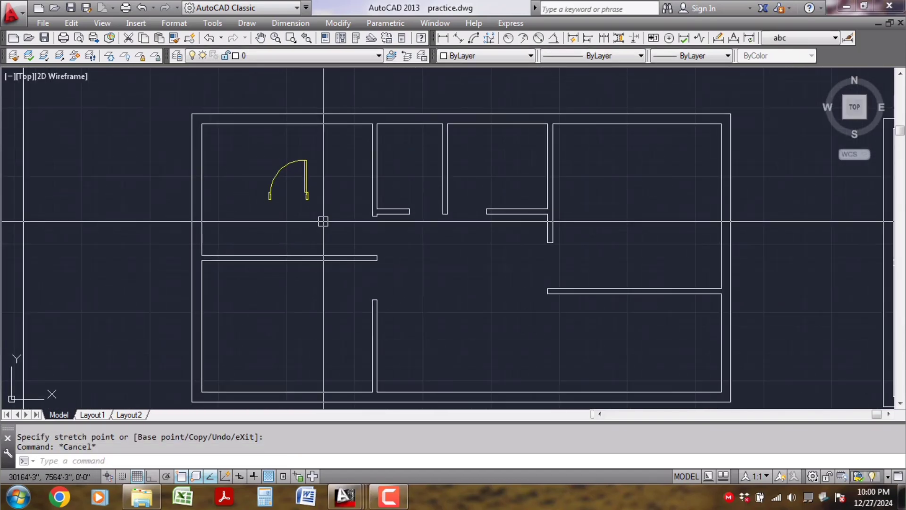
scroll(323, 221, down, 1)
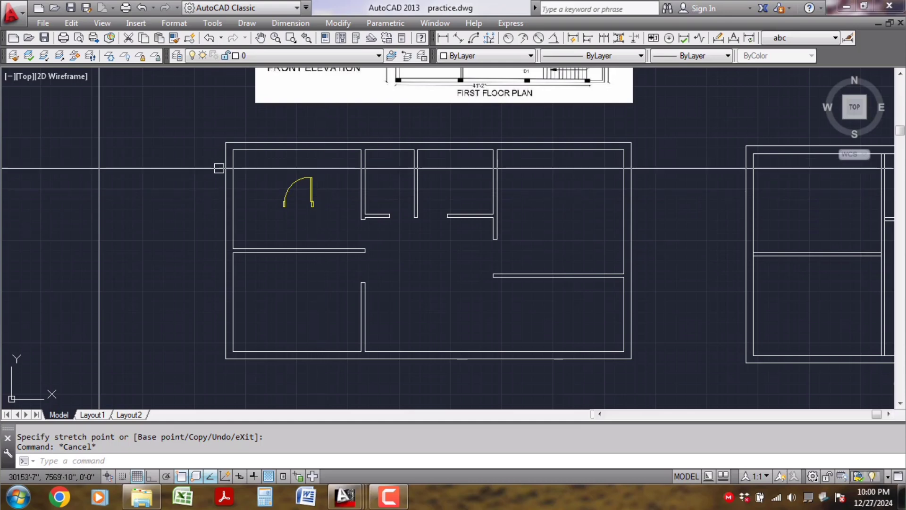
click(564, 131)
click(550, 160)
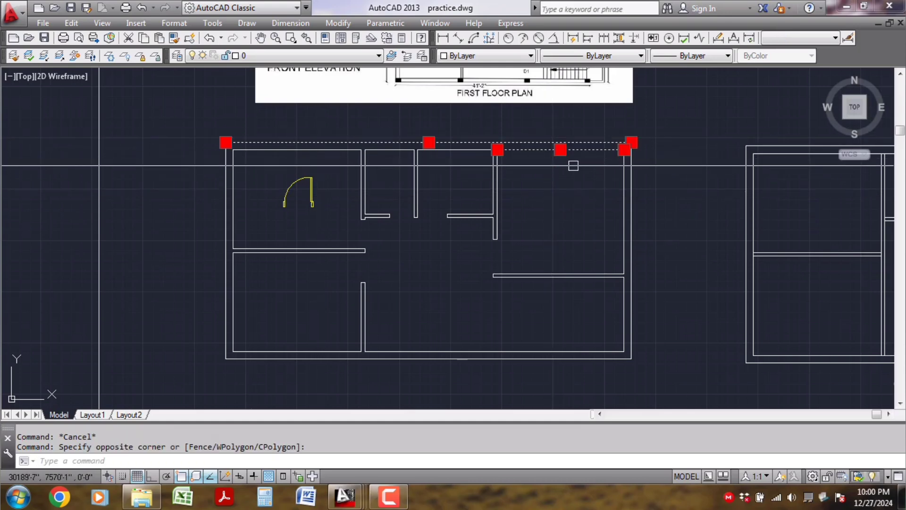
key(Escape)
click(598, 139)
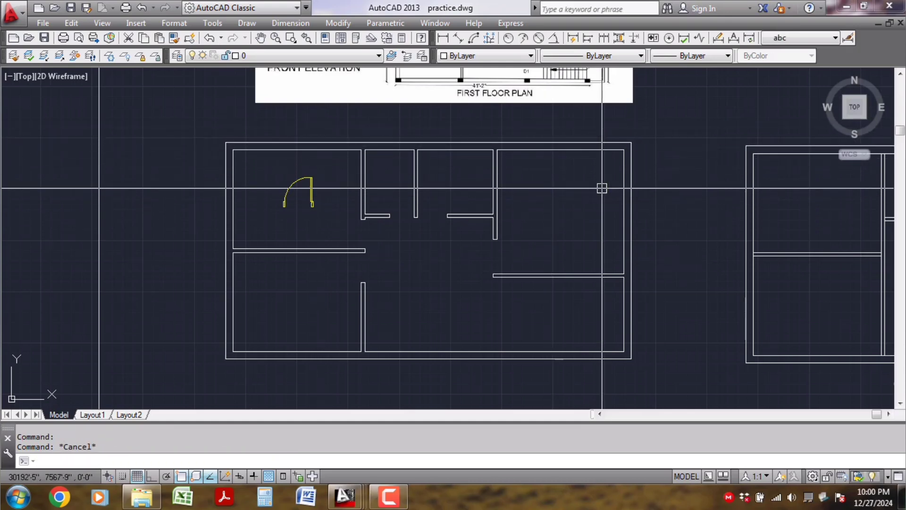
click(359, 56)
click(359, 57)
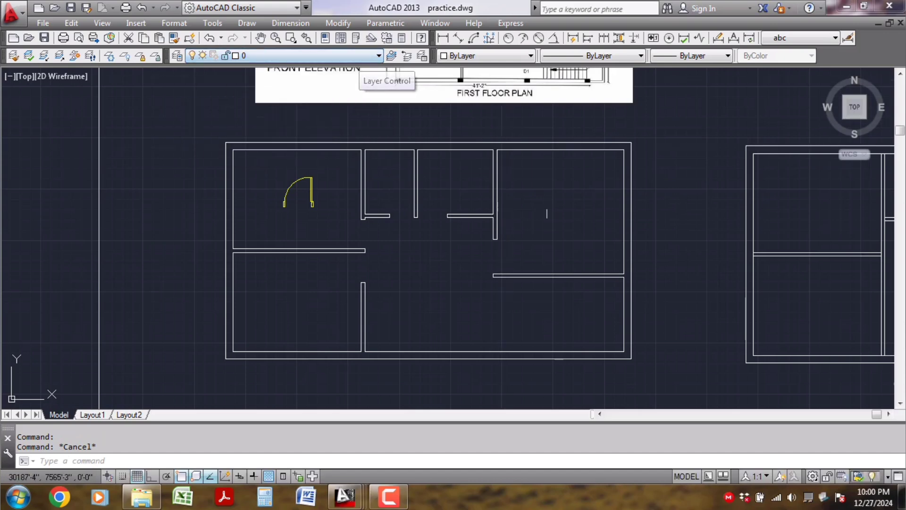
click(674, 379)
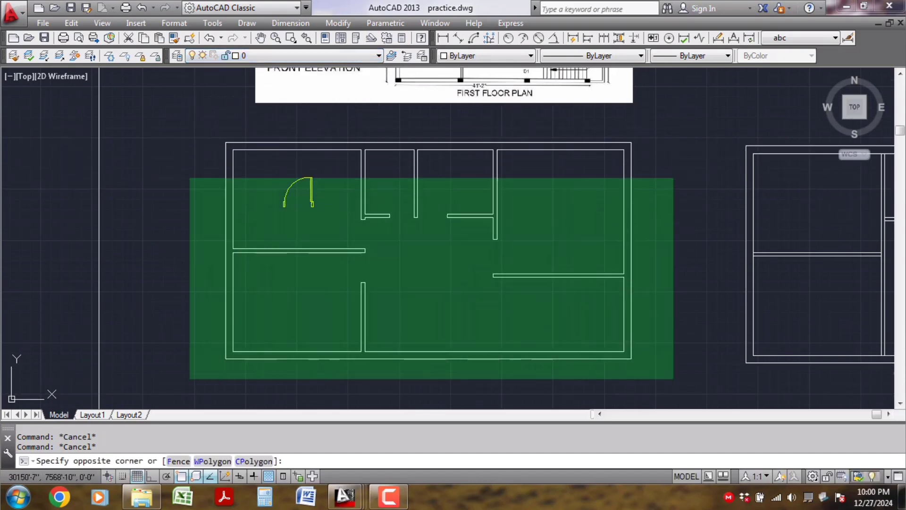
click(188, 134)
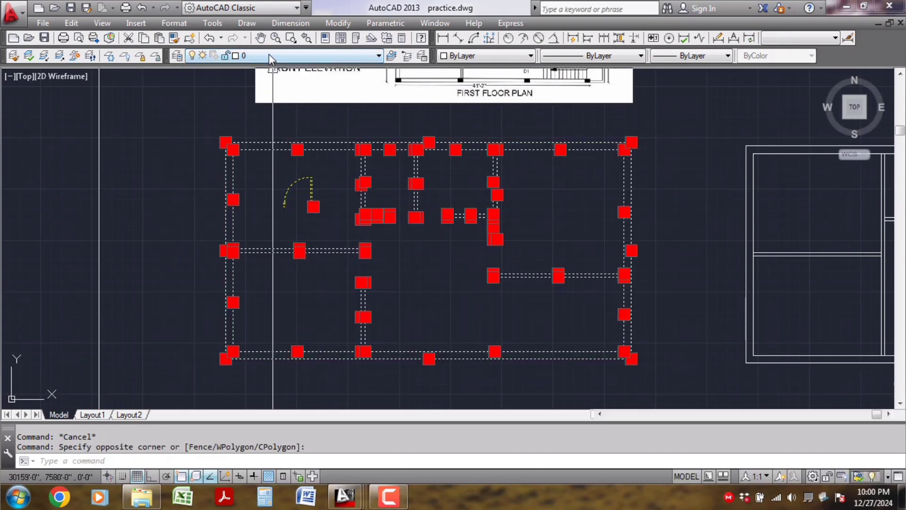
key(Escape)
Step: Assign the whole floor plan below the reference image, including the door block inside it, to the wall layer
click(218, 119)
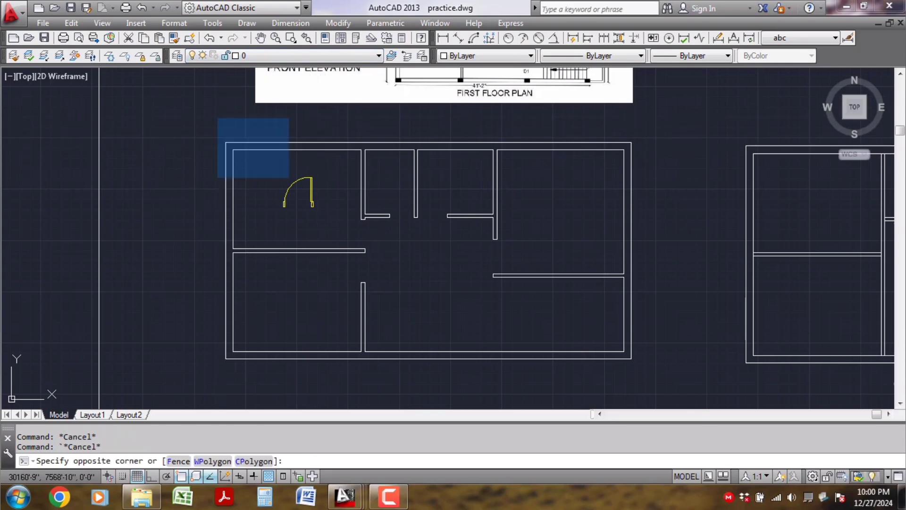
click(692, 380)
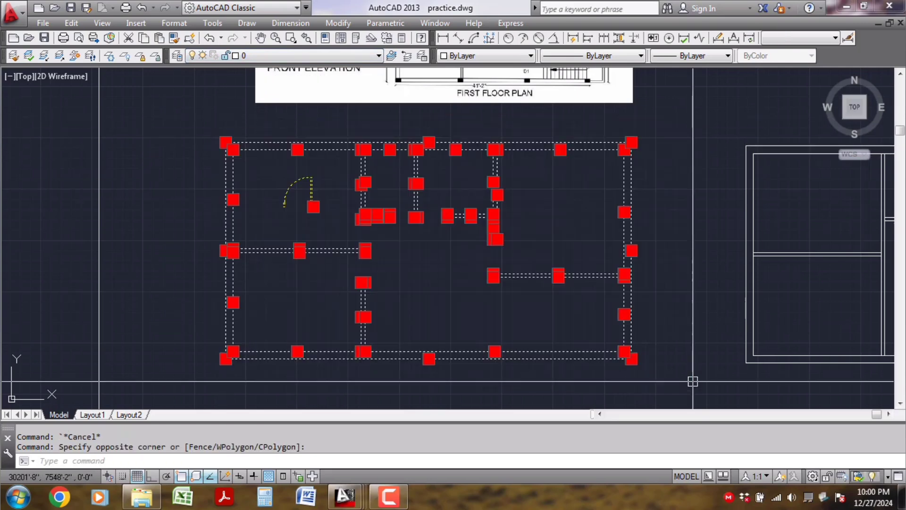
click(302, 55)
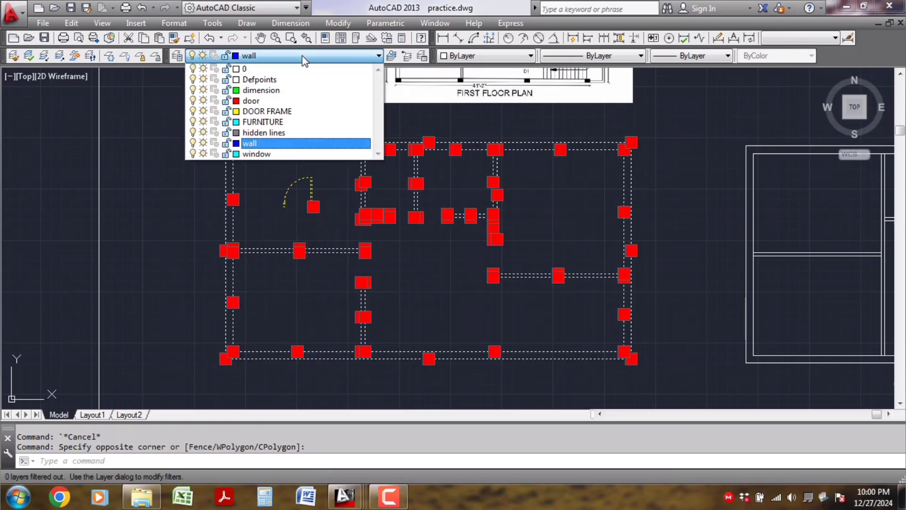
click(282, 143)
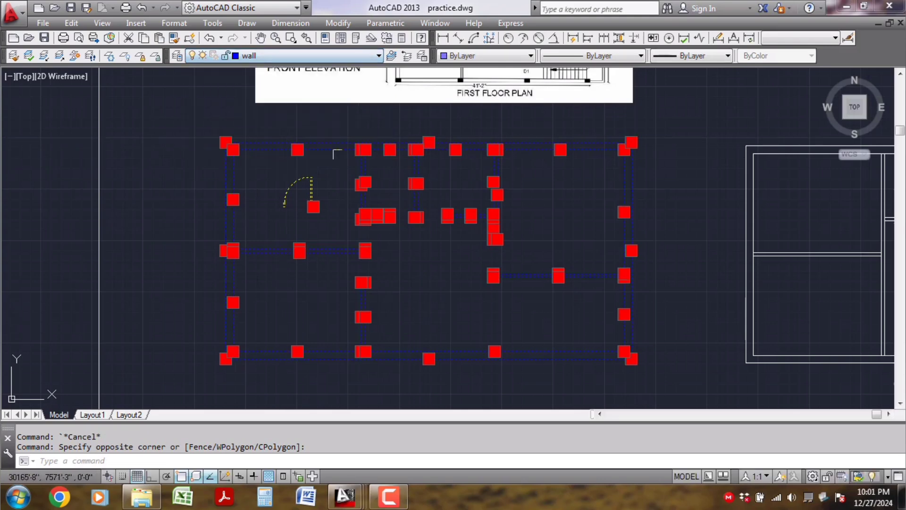
key(Escape)
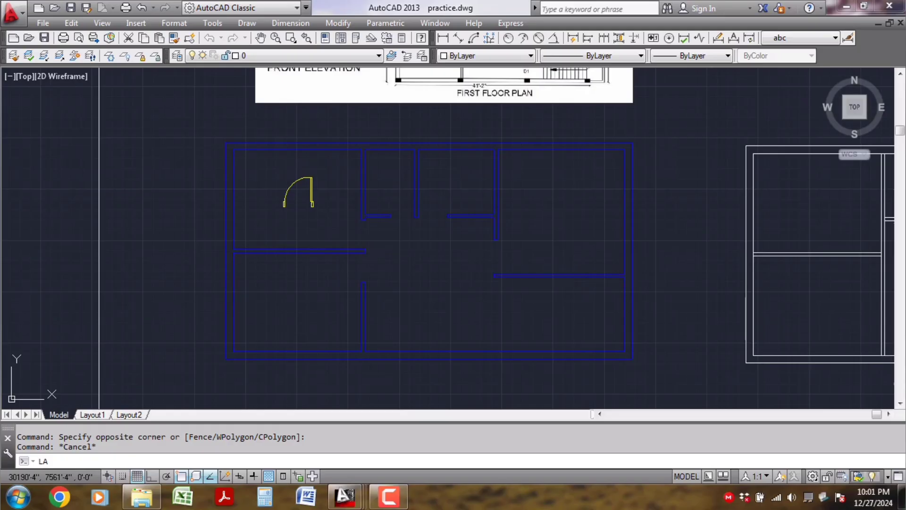
Step: Change the wall layer's color to yellow in the layer properties and close the layer manager
key(Return)
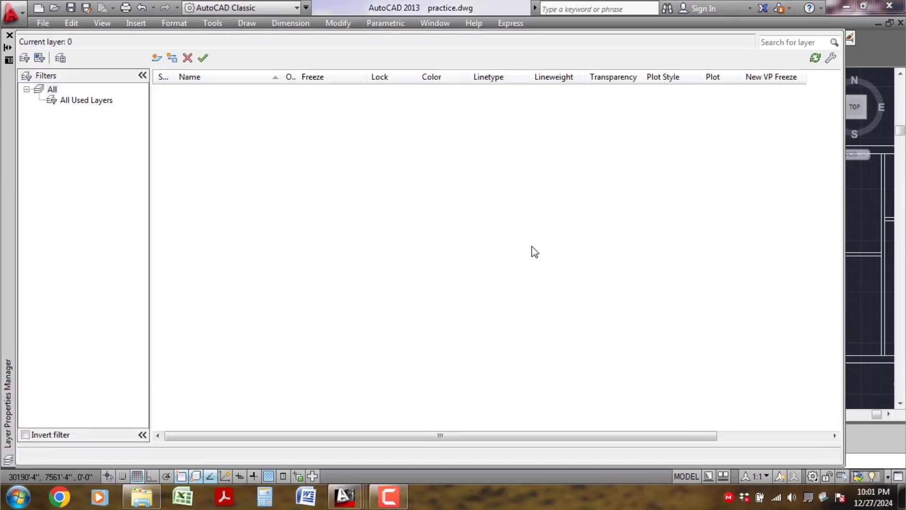
click(192, 194)
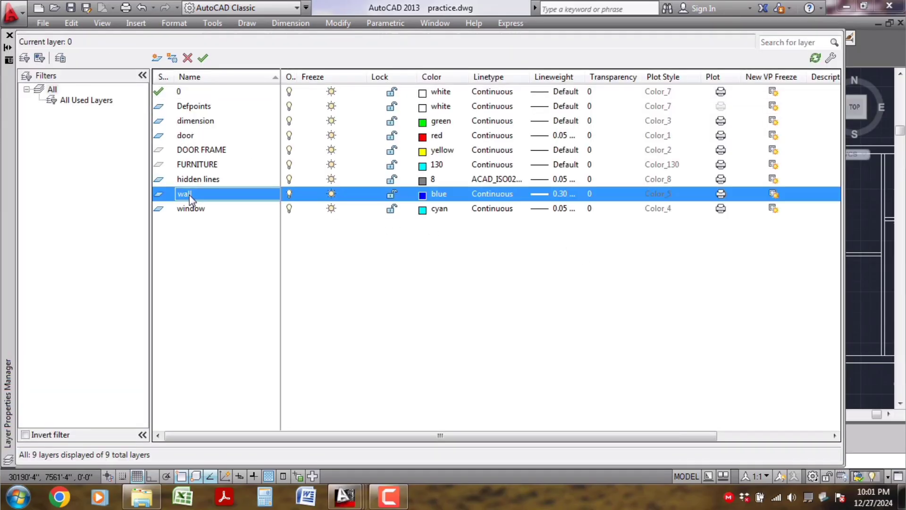
click(426, 197)
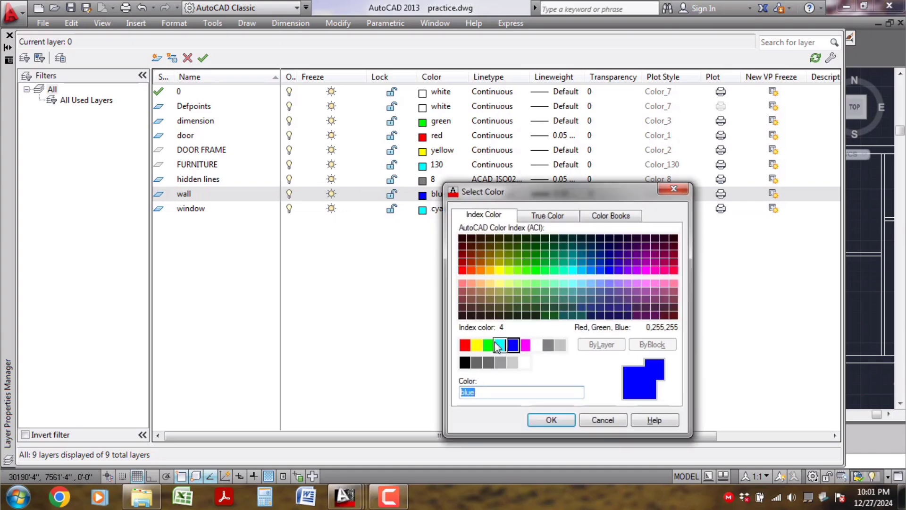
click(477, 345)
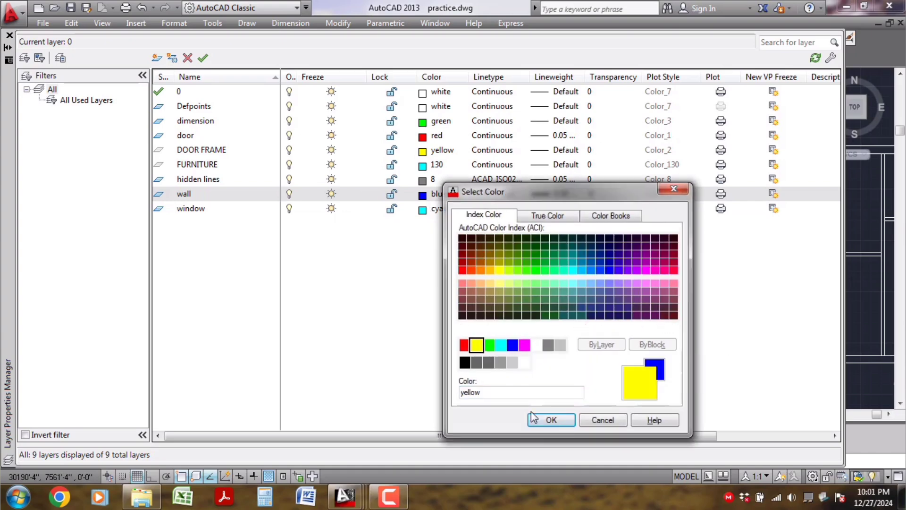
click(544, 421)
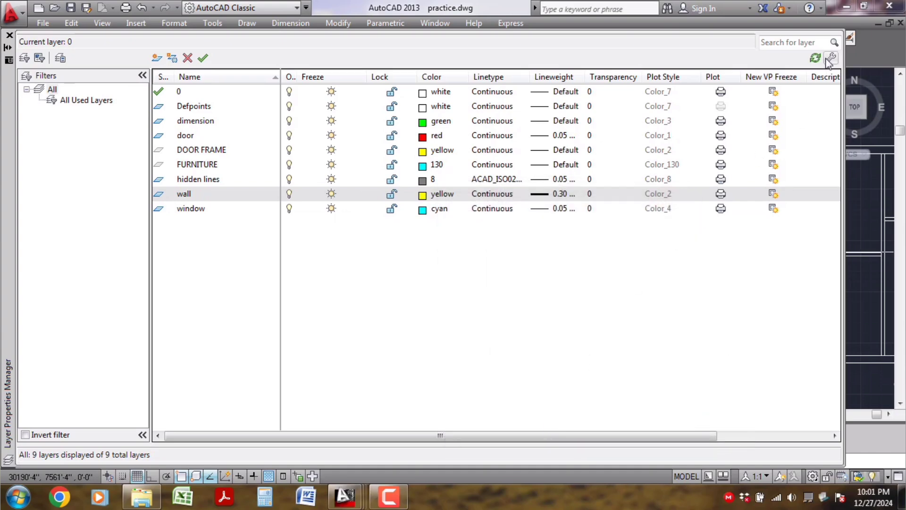
click(815, 58)
click(9, 36)
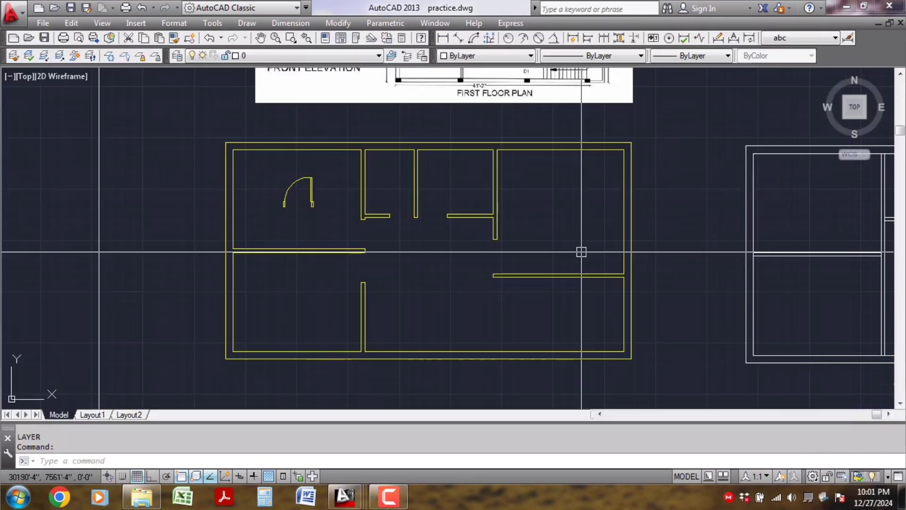
click(432, 132)
click(388, 168)
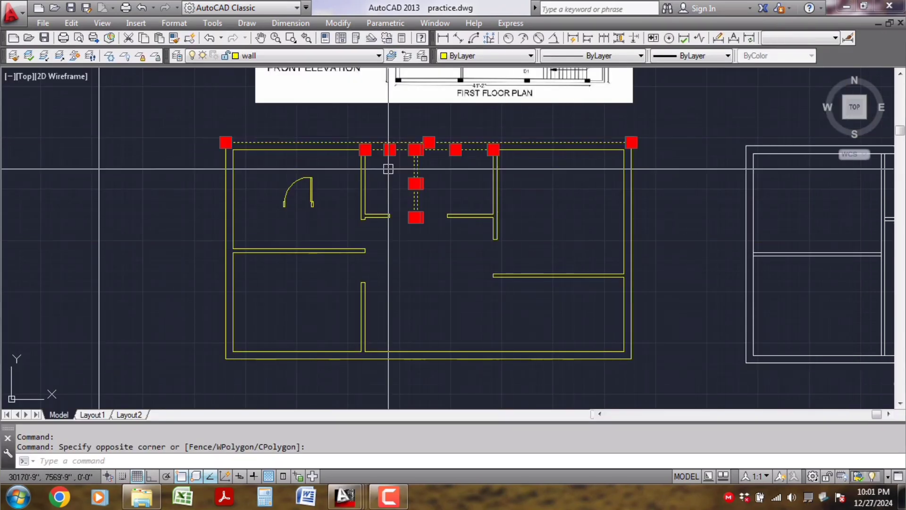
key(Escape)
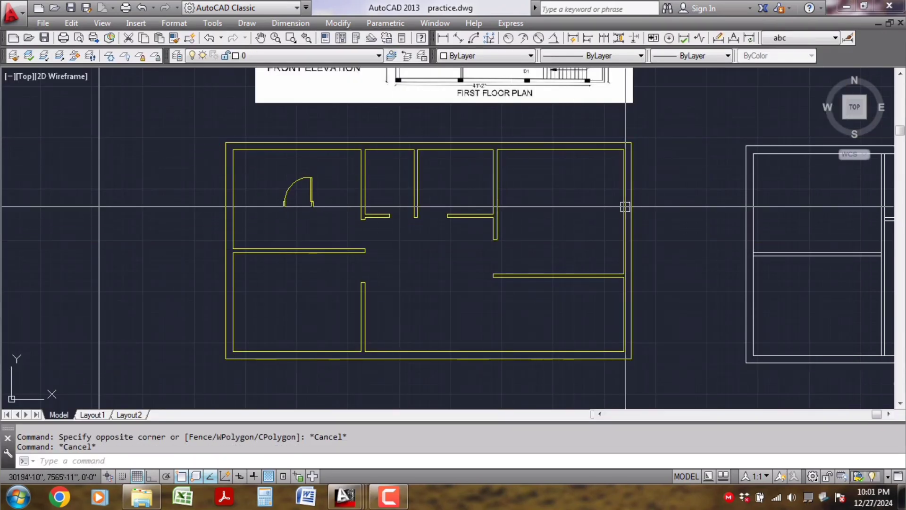
click(625, 203)
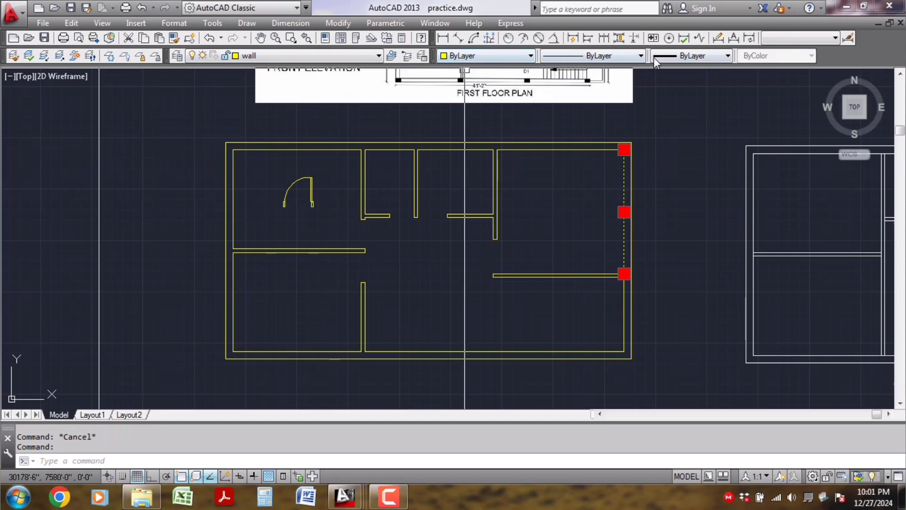
key(Escape)
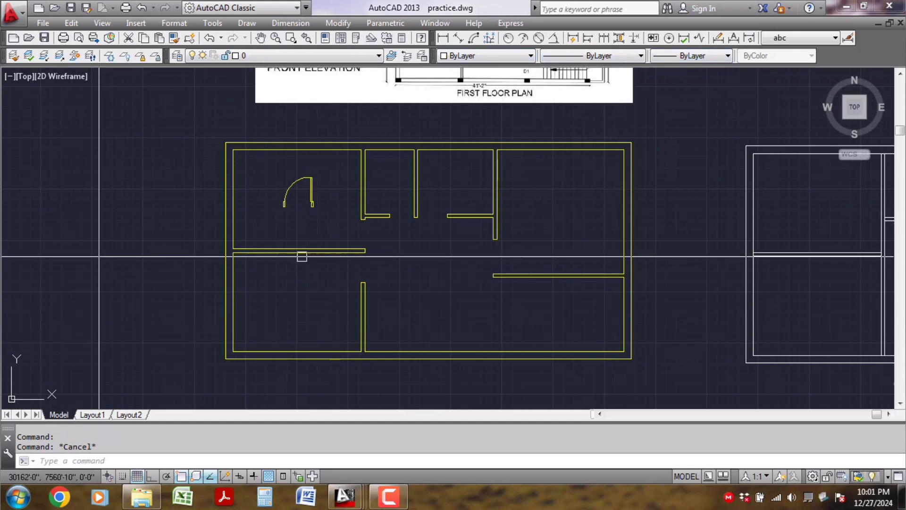
Step: Assign the door block in the floor plan's upper-left room to the door layer and clear the selection
scroll(260, 231, up, 1)
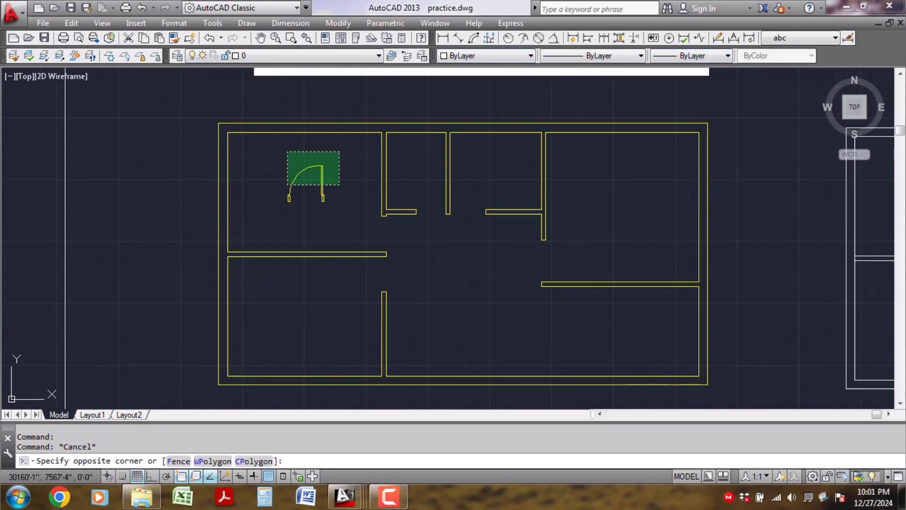
click(286, 184)
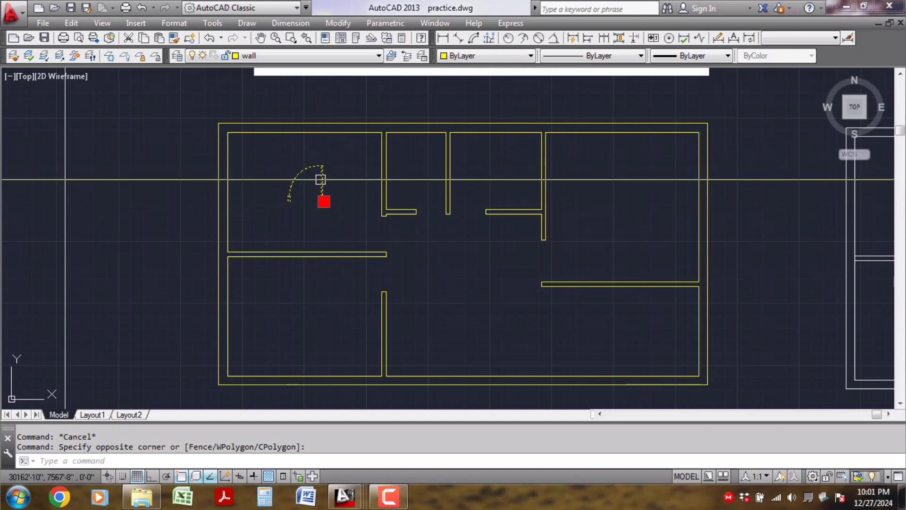
key(Escape)
click(336, 162)
click(304, 187)
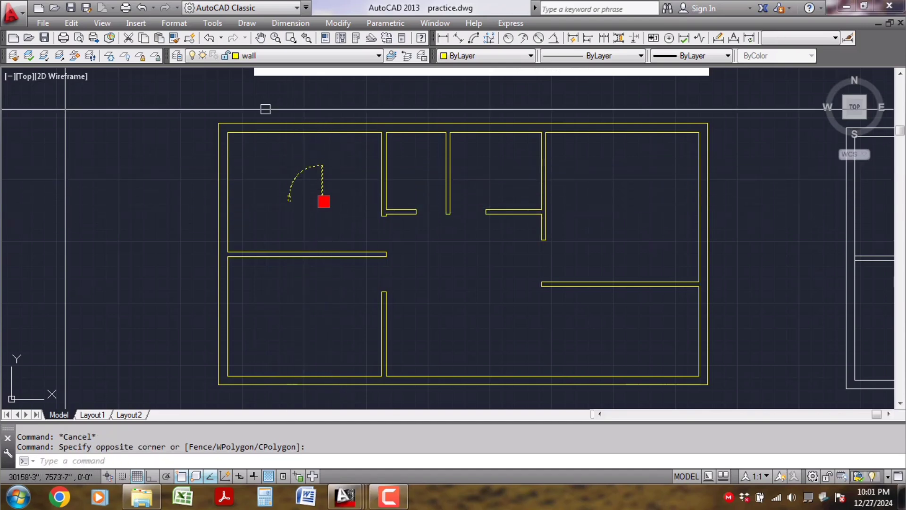
click(273, 57)
key(d)
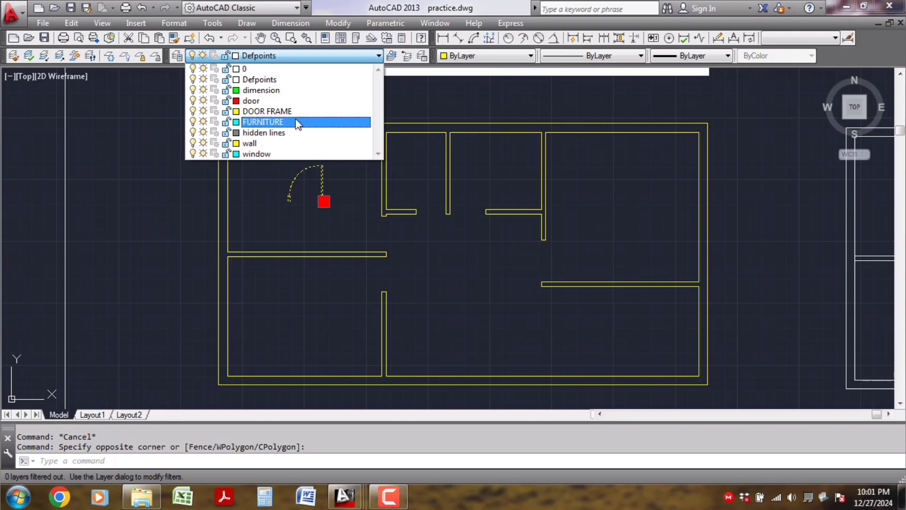
click(258, 101)
key(Escape)
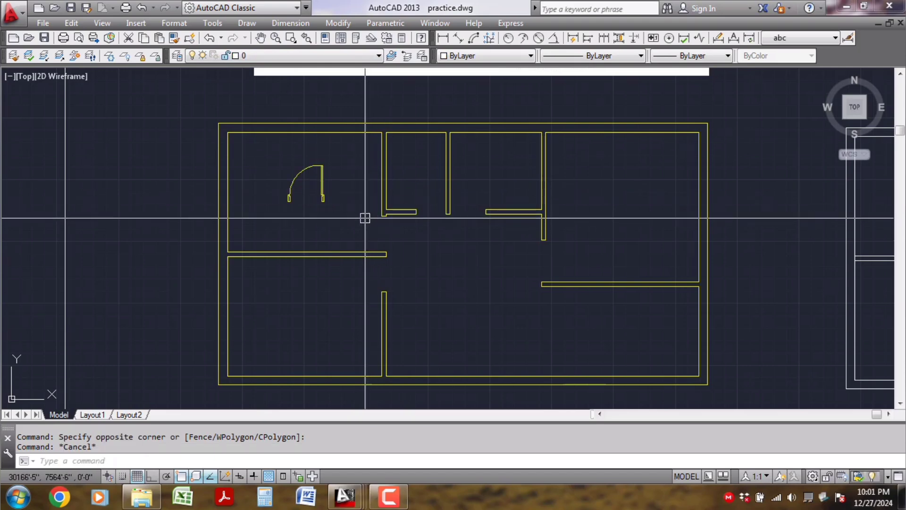
key(Escape)
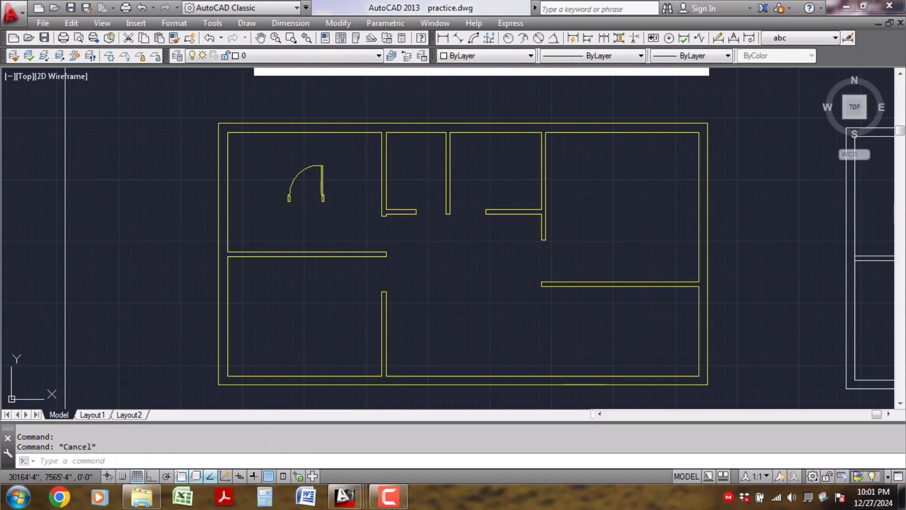
Step: Open the door1 block from the upper-left room for editing in the Block Editor
click(323, 177)
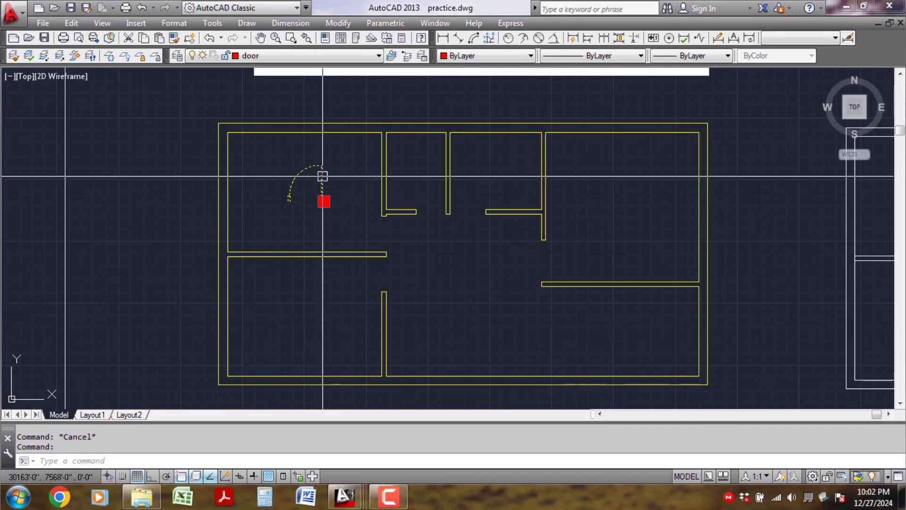
key(Escape)
double_click(321, 179)
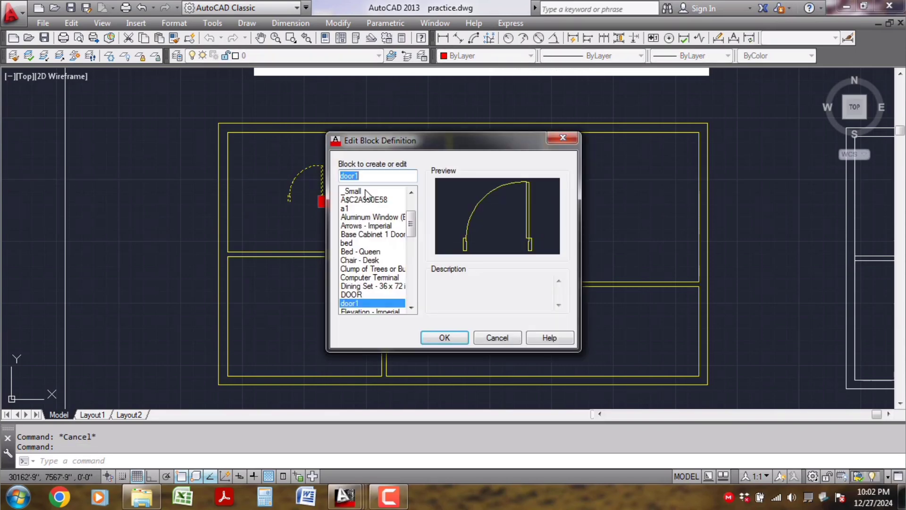
click(431, 338)
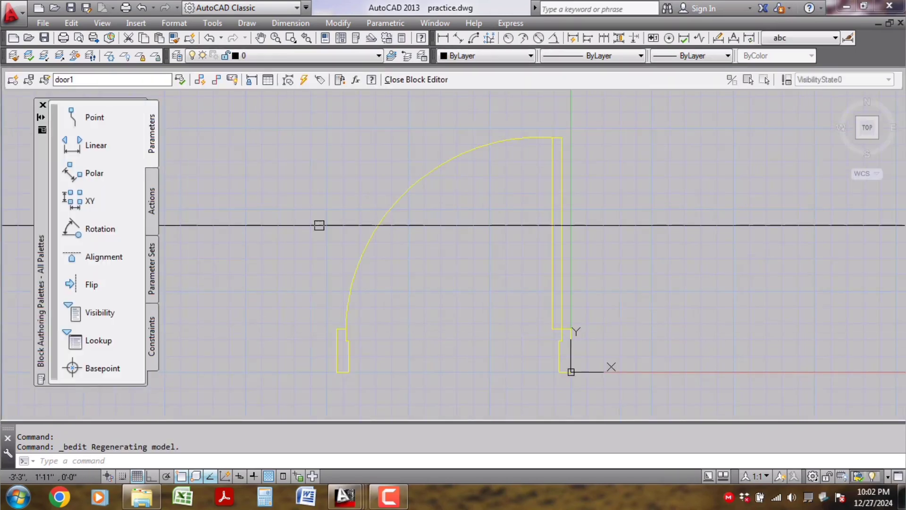
Step: Move all geometry of the door1 block to layer 0 and close the Block Editor, saving the changes
click(548, 131)
click(304, 374)
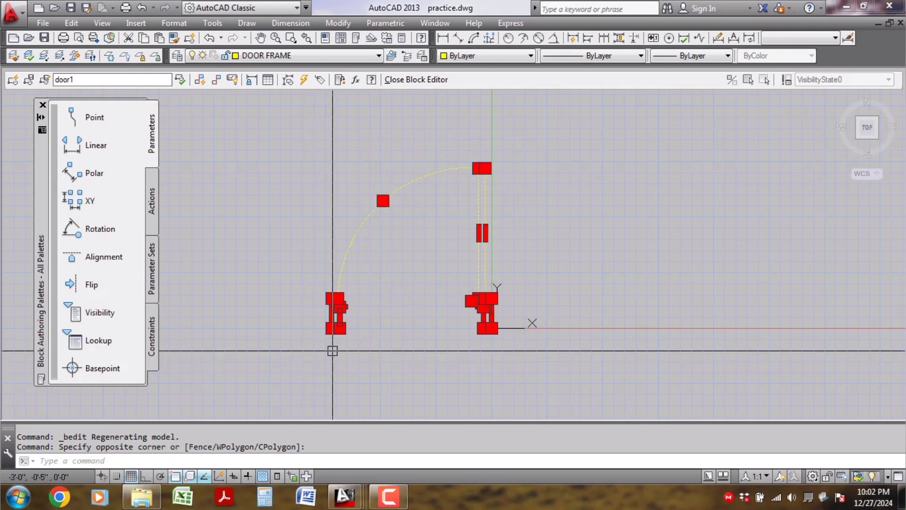
click(319, 57)
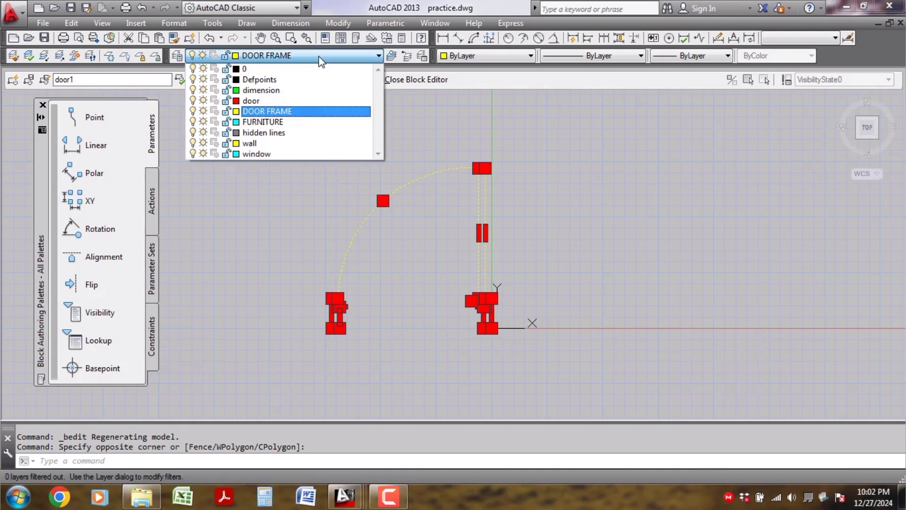
click(300, 66)
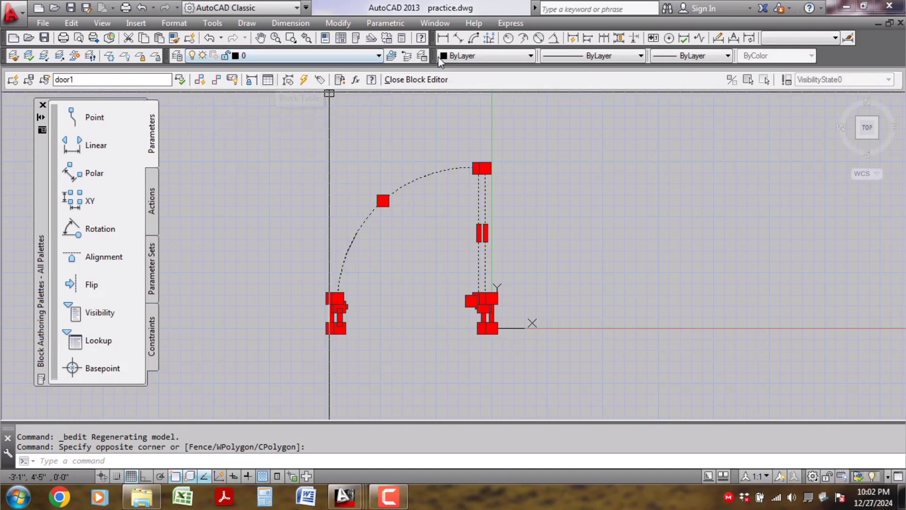
key(Escape)
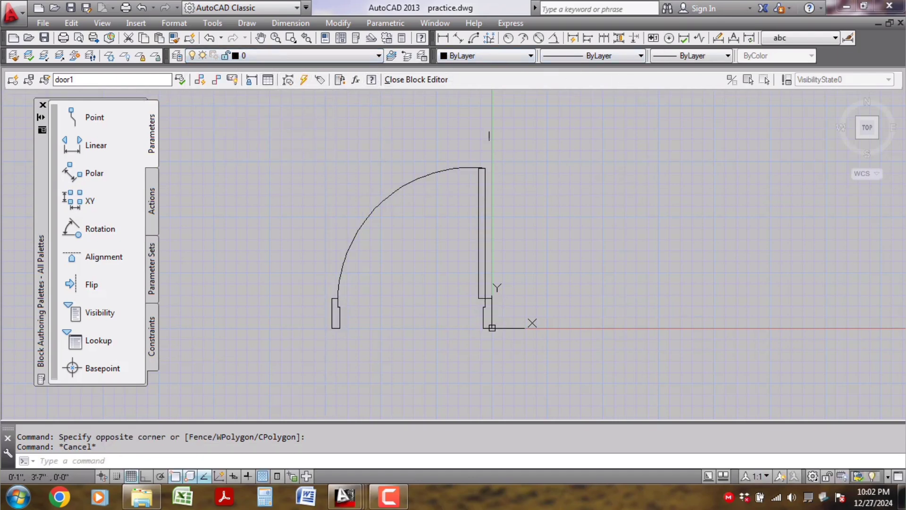
click(438, 80)
click(432, 229)
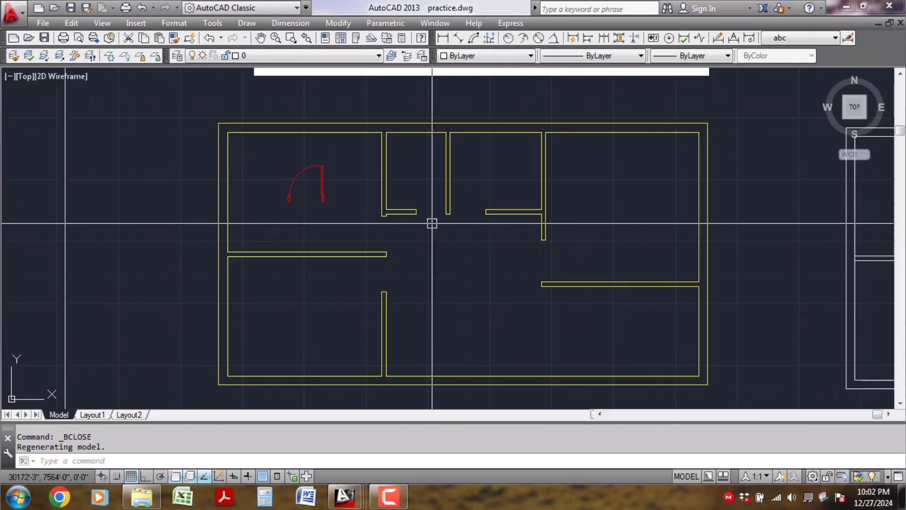
Step: Set the door layer's color to cyan in the layer properties, close the layer manager, and check the door block in the upper-left room
click(309, 184)
scroll(313, 191, up, 1)
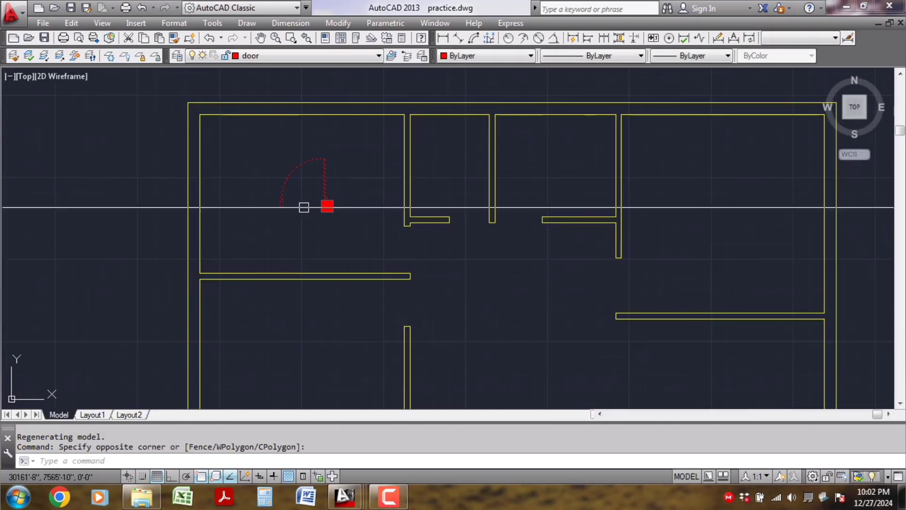
key(Escape)
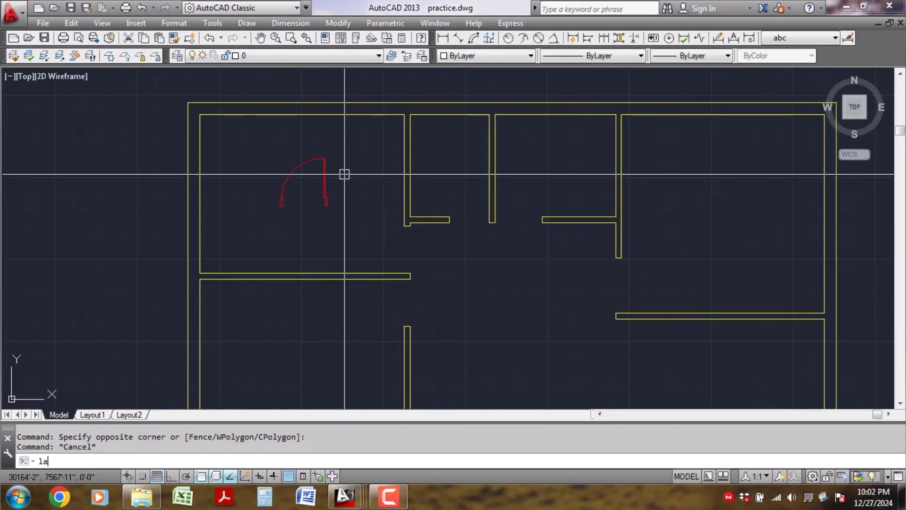
text(la)
key(Return)
click(195, 128)
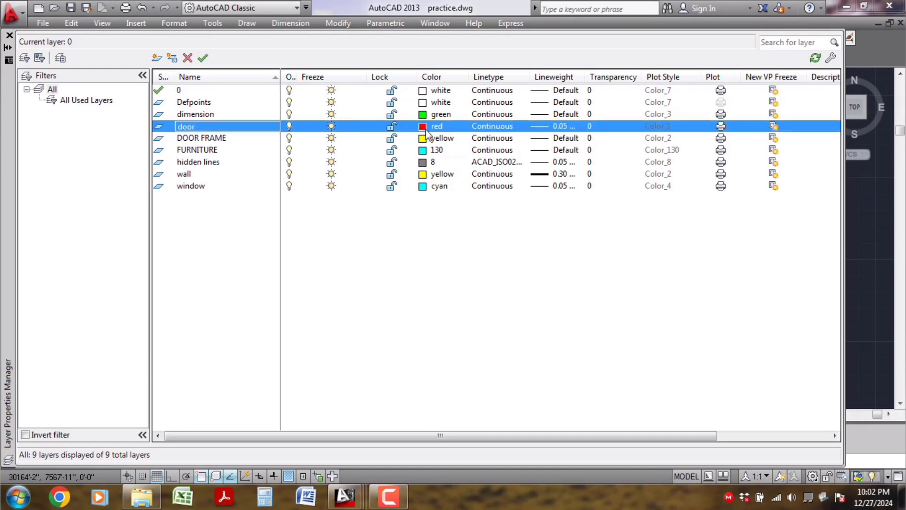
click(426, 126)
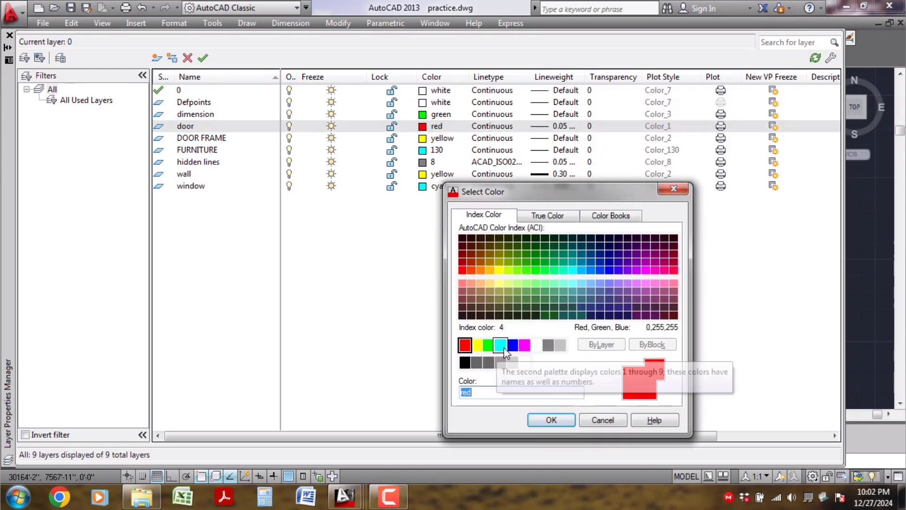
click(500, 345)
click(563, 427)
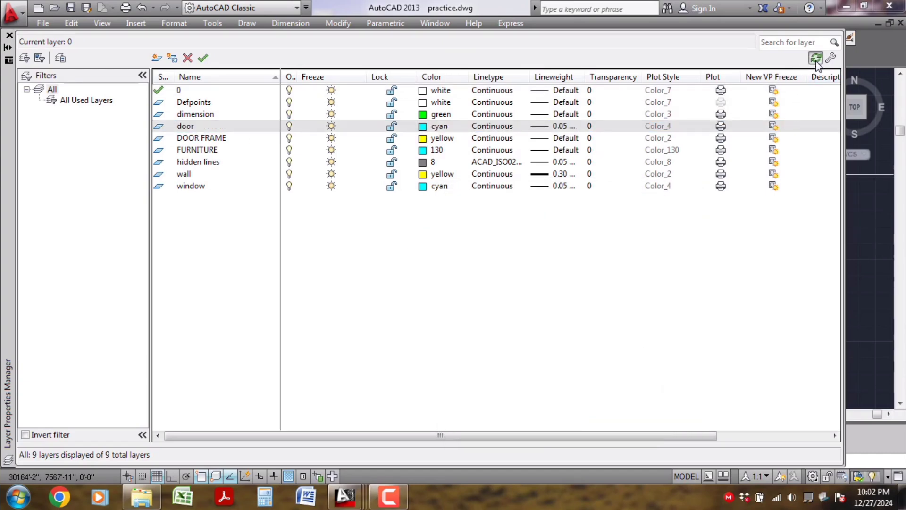
click(9, 36)
click(366, 165)
click(287, 180)
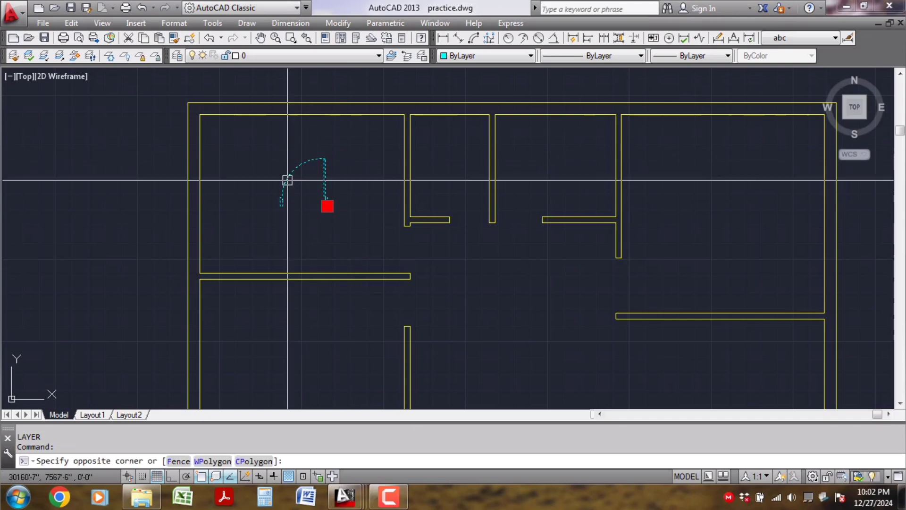
key(Escape)
Step: Measure the width of the upper-left room's door opening from the wall end to the partition wall below
scroll(307, 136, down, 4)
scroll(403, 276, up, 4)
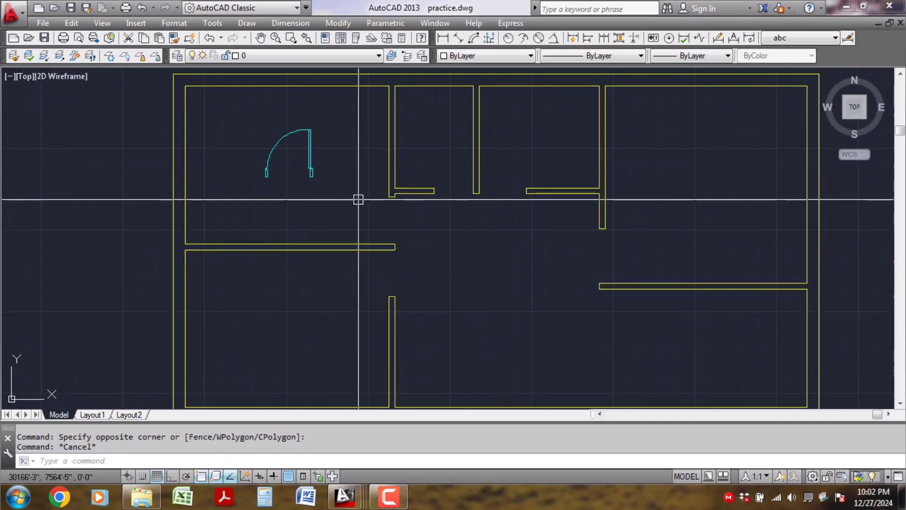
text(di)
key(Return)
scroll(395, 226, up, 1)
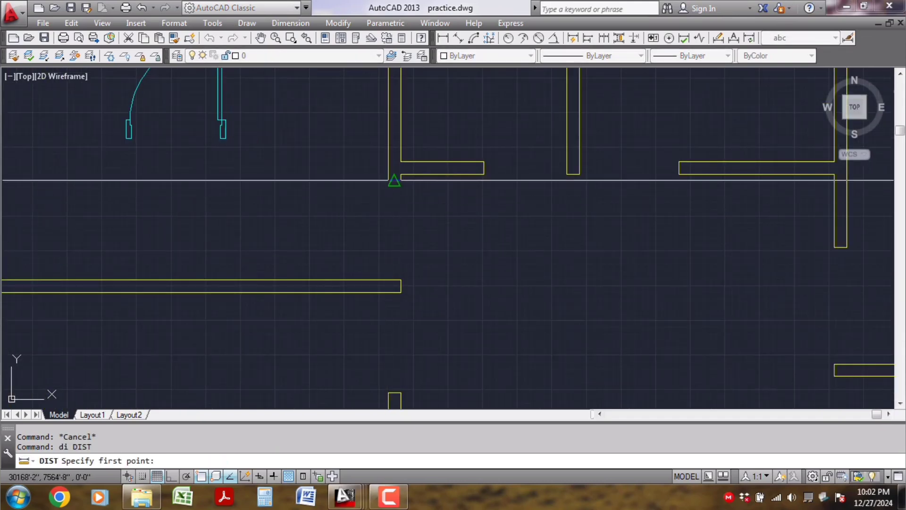
click(389, 180)
click(388, 280)
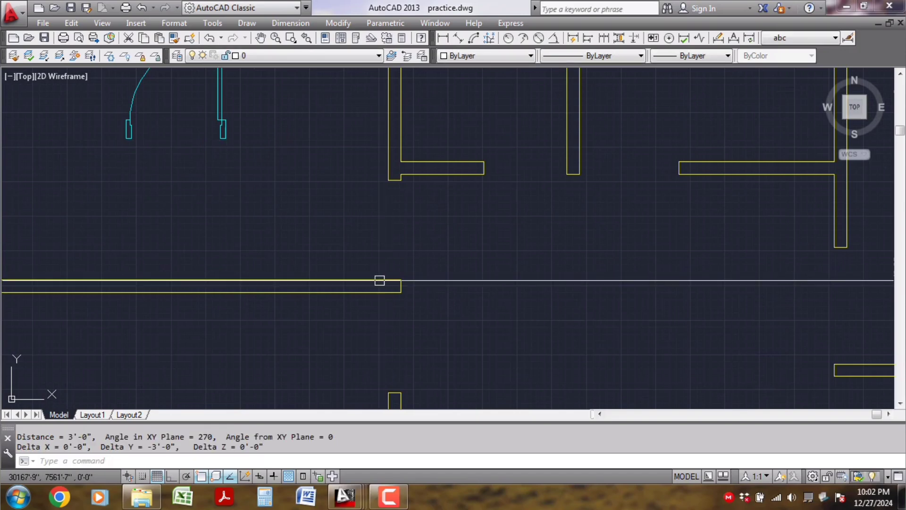
Step: Rotate the door block in the upper-left room 90 degrees counterclockwise about a point just beside it, with Ortho on
scroll(282, 278, down, 2)
drag(273, 223, 215, 178)
scroll(220, 194, up, 1)
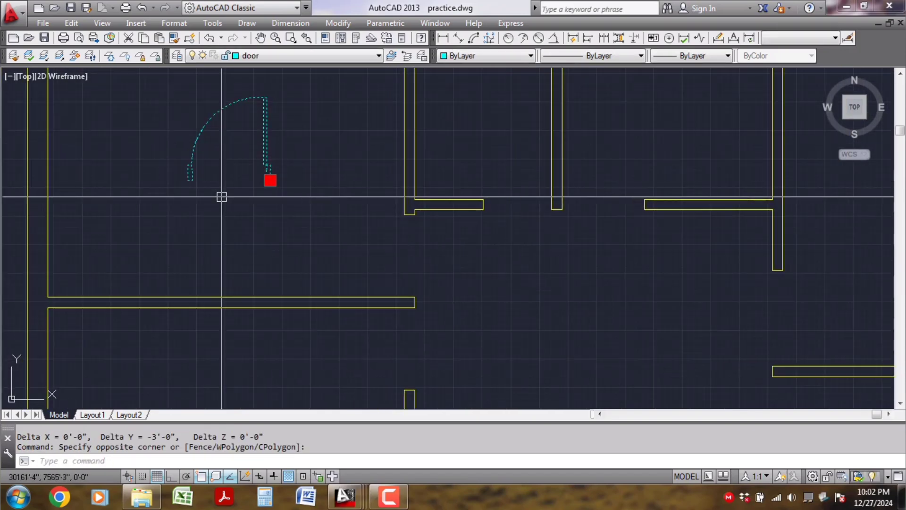
key(Return)
click(282, 189)
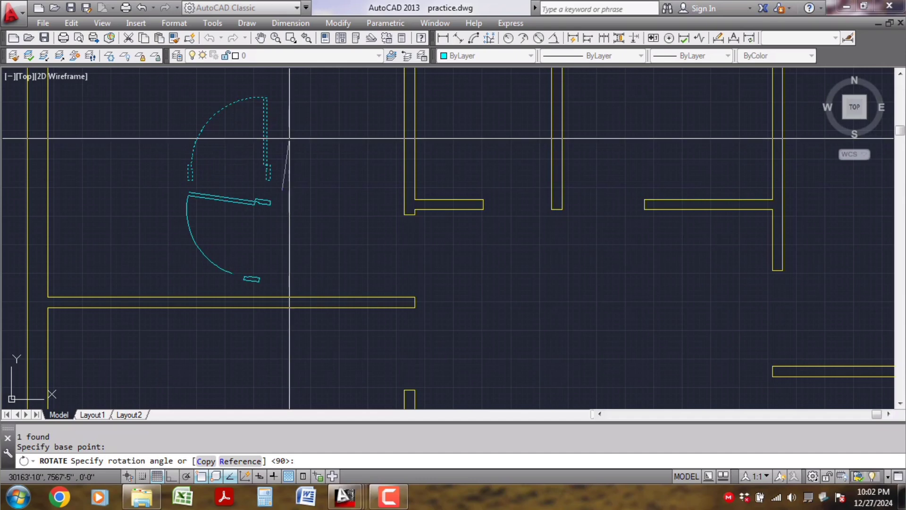
text(y)
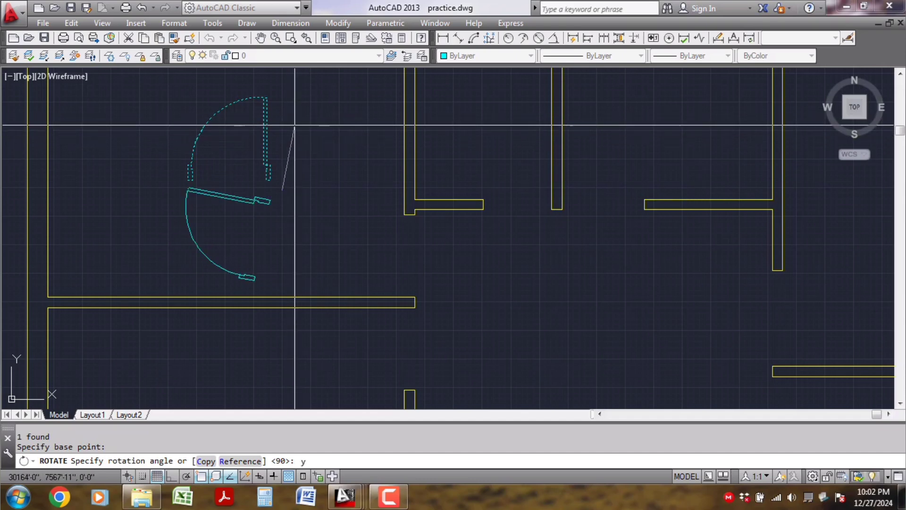
key(F8)
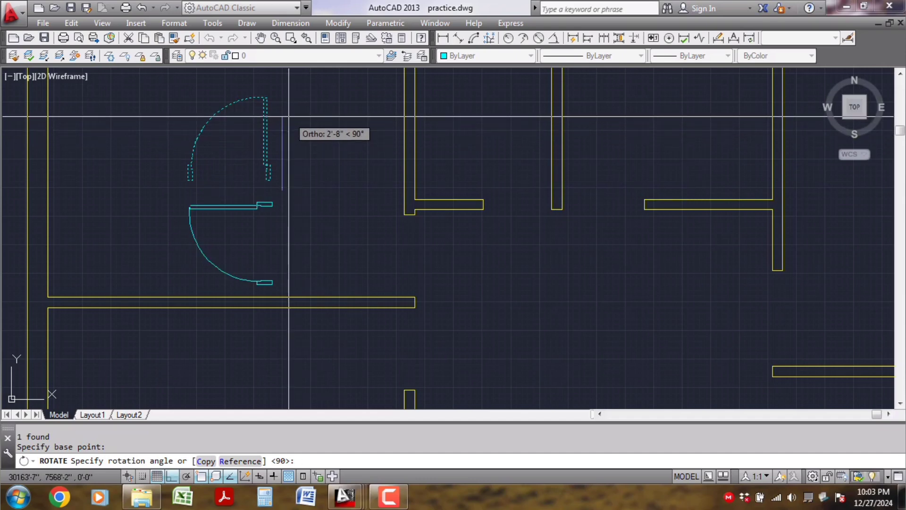
click(289, 117)
middle_drag(262, 280, 275, 259)
scroll(276, 258, up, 3)
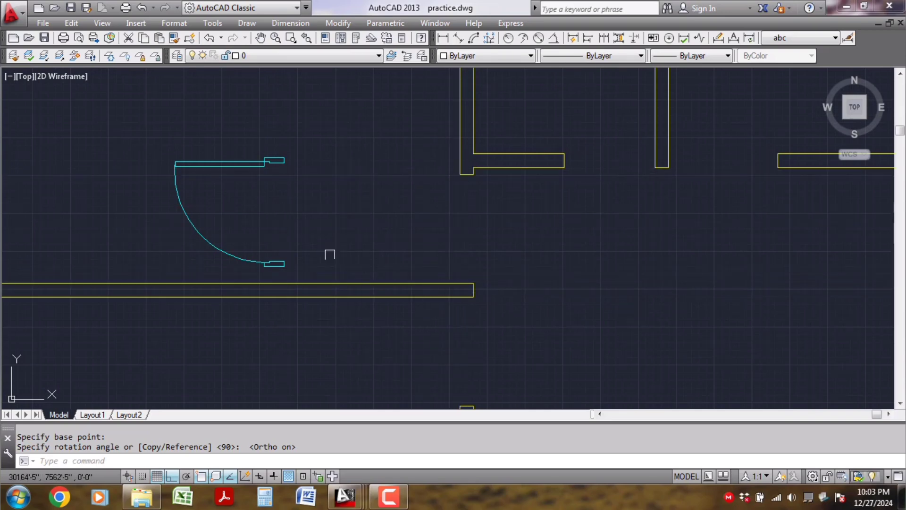
scroll(329, 257, down, 1)
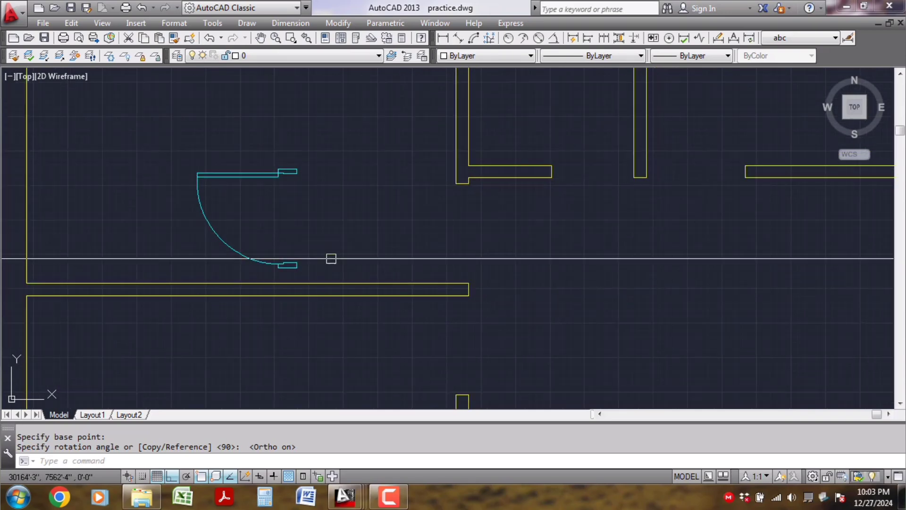
scroll(352, 216, down, 2)
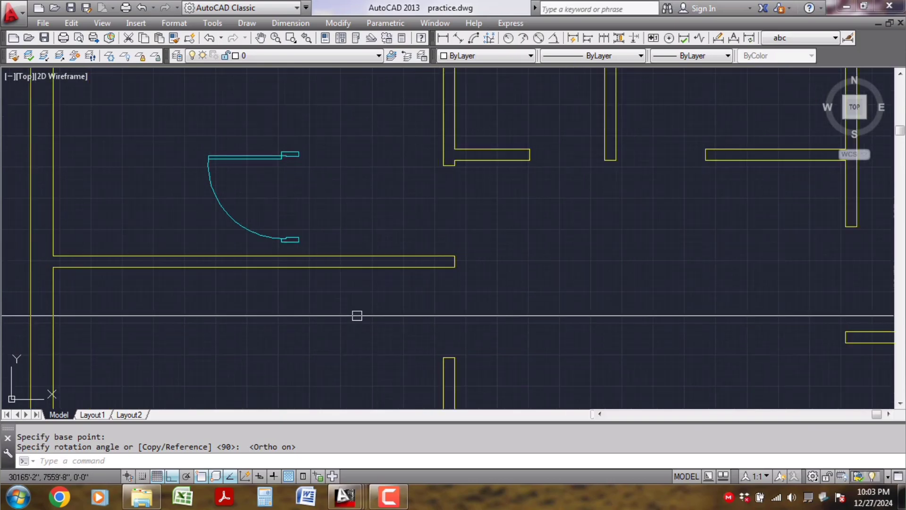
scroll(356, 313, up, 1)
click(308, 134)
click(279, 165)
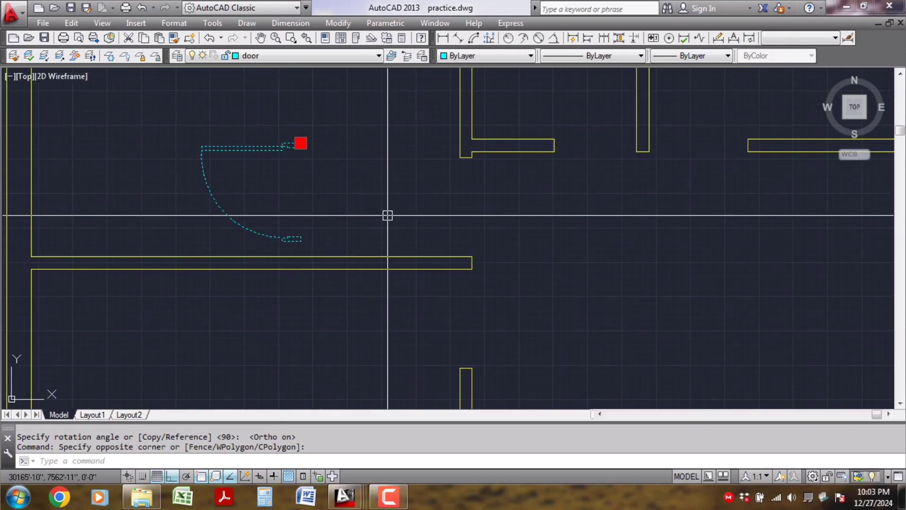
scroll(389, 215, down, 1)
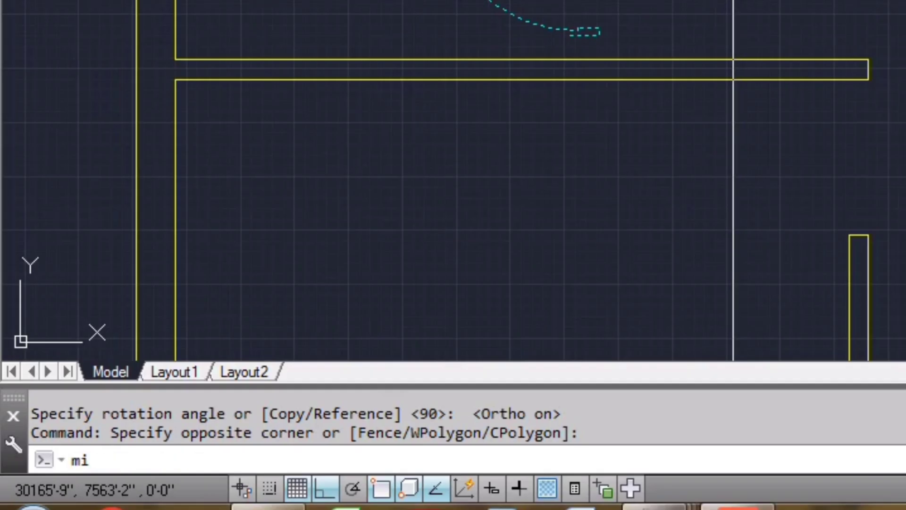
key(Escape)
Step: Mirror the rotated door block across a horizontal line just above it, keeping the original
middle_drag(324, 189, 355, 219)
scroll(354, 219, up, 1)
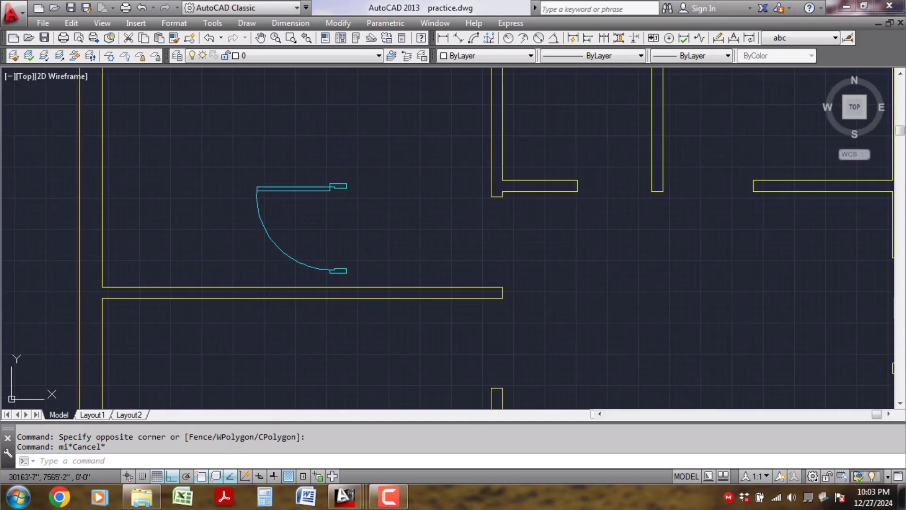
click(355, 165)
click(334, 216)
text(mi)
key(Return)
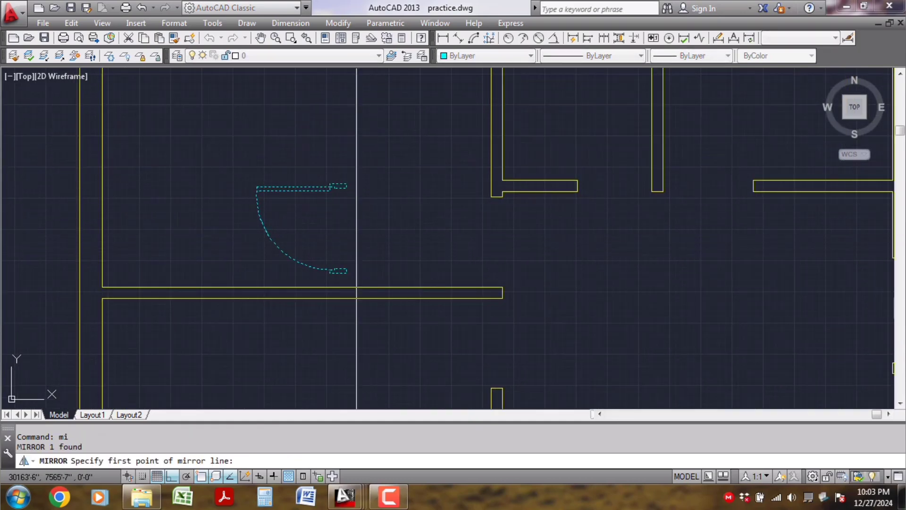
click(362, 164)
click(330, 195)
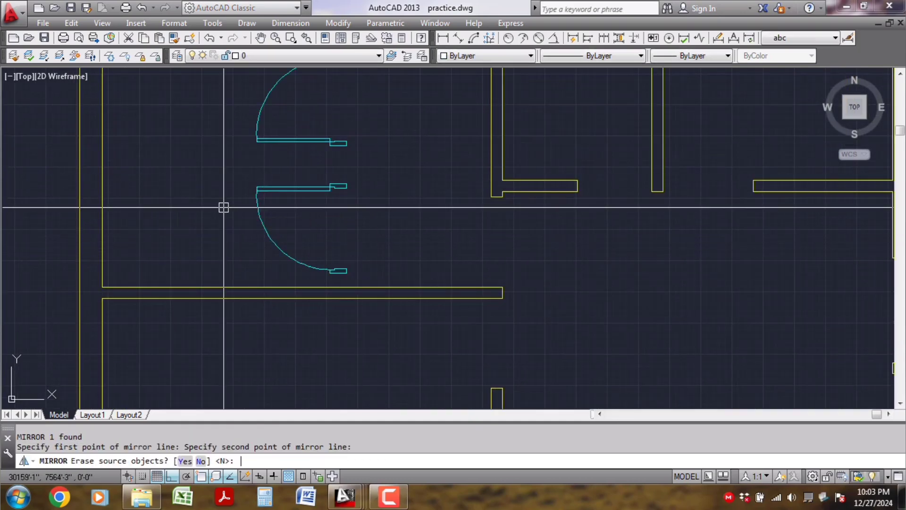
key(Return)
Step: Move the mirrored door block into the upper-left room's doorway, snapping its insertion point to the partition wall's upper end corner, and clear the selection
scroll(271, 205, down, 1)
scroll(300, 178, up, 2)
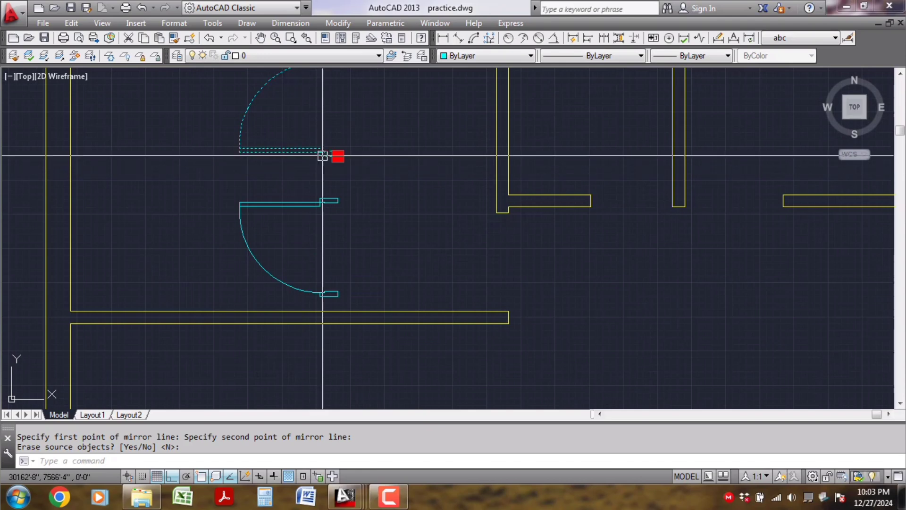
click(338, 157)
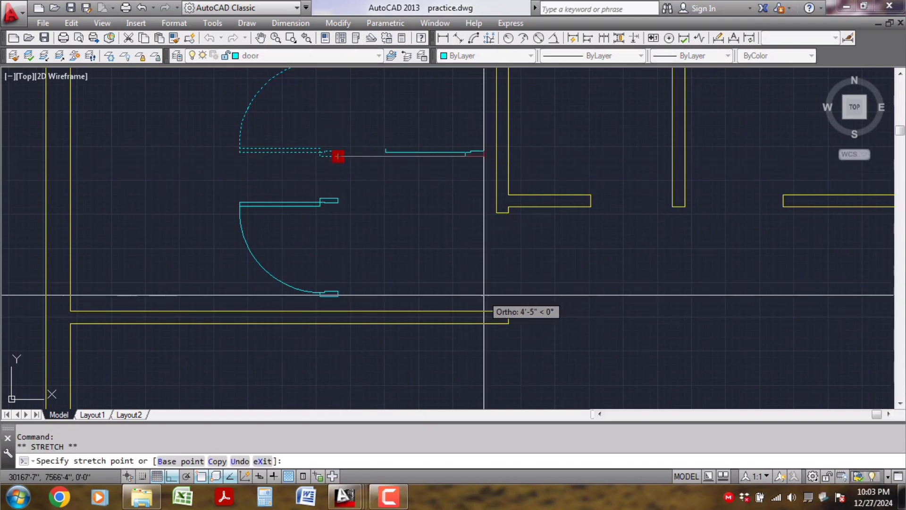
click(508, 311)
scroll(519, 268, up, 2)
key(Escape)
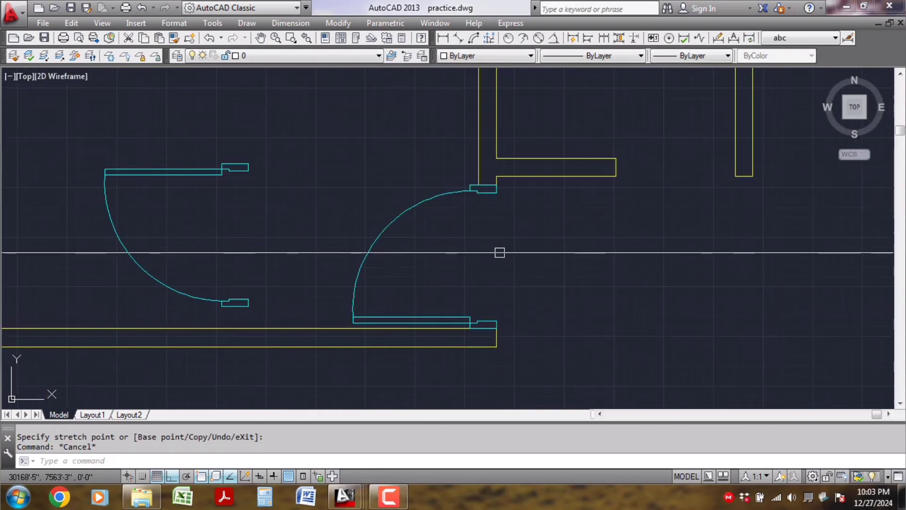
Step: Send the door block in the upper-left room's doorway to the back of the draw order
click(475, 254)
click(353, 217)
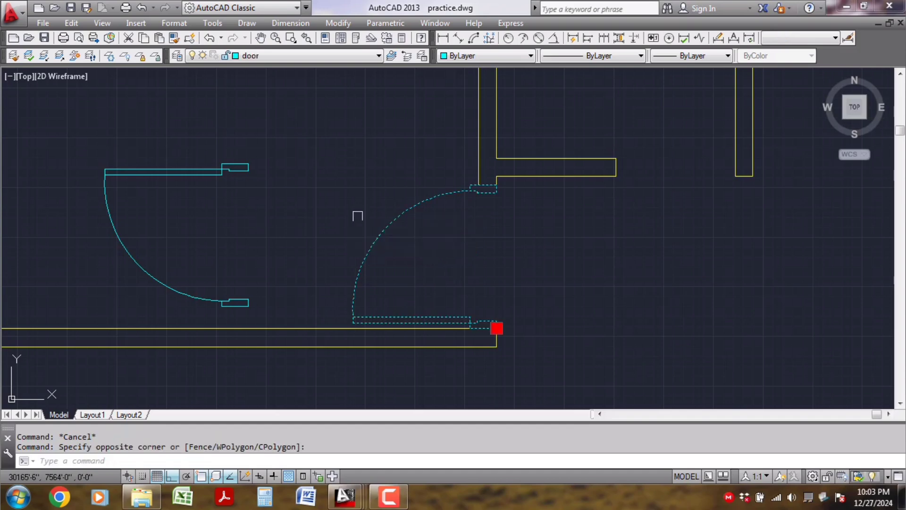
scroll(524, 290, up, 1)
right_click(379, 184)
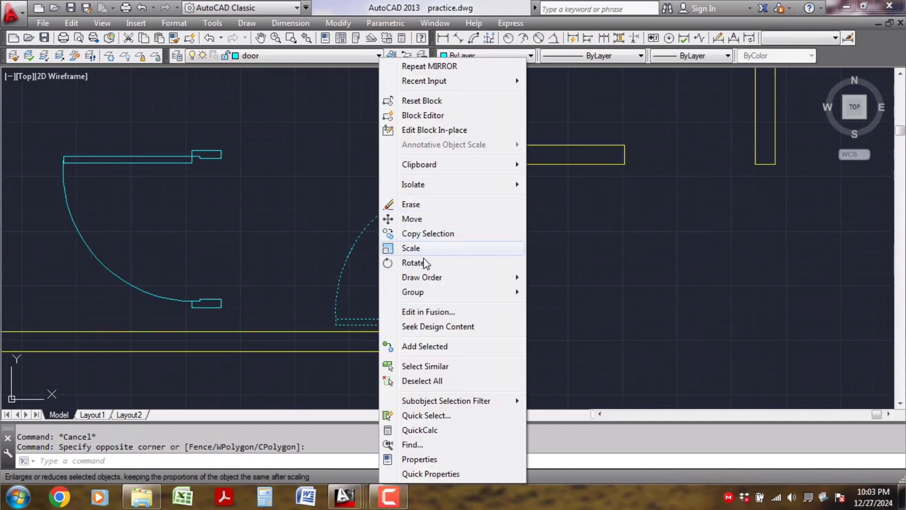
mouse_move(428, 279)
click(555, 293)
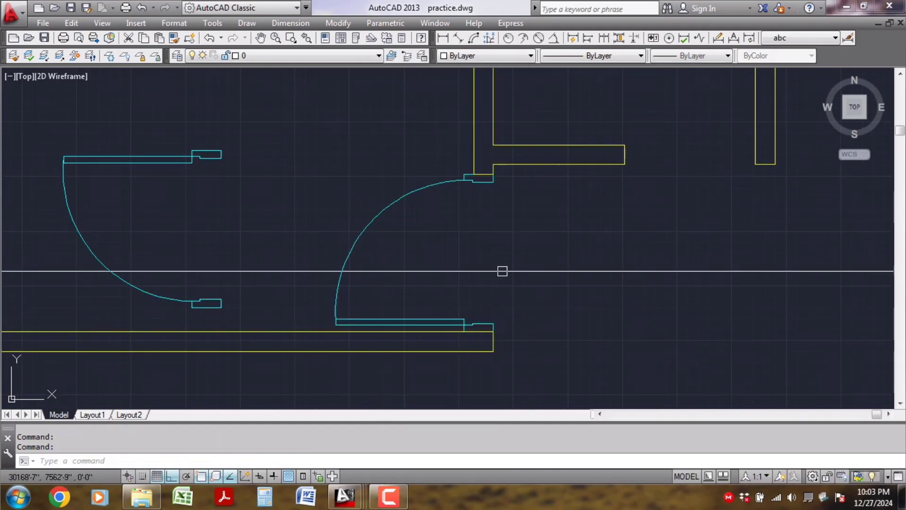
Step: Mirror the doorway's door block across the partition wall's horizontal centerline into the lower-left room's doorway, keeping the original
scroll(502, 269, down, 2)
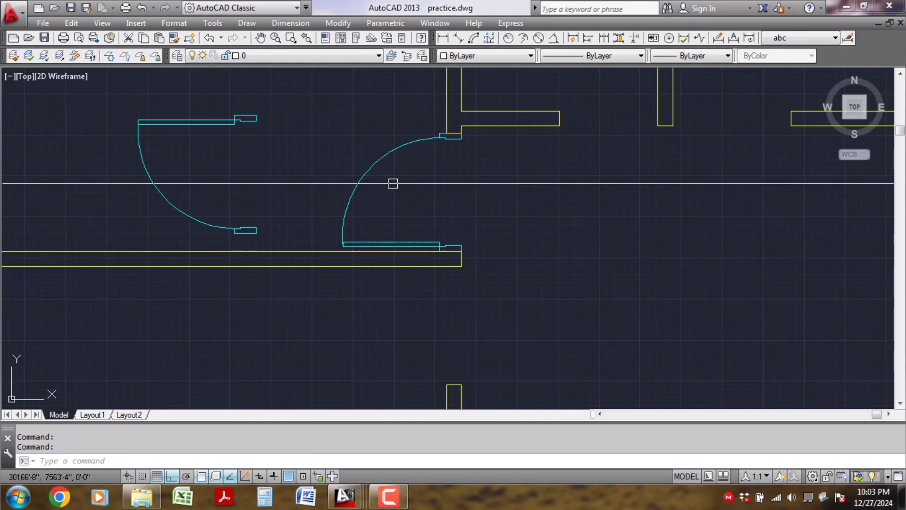
click(374, 162)
text(mi)
key(Return)
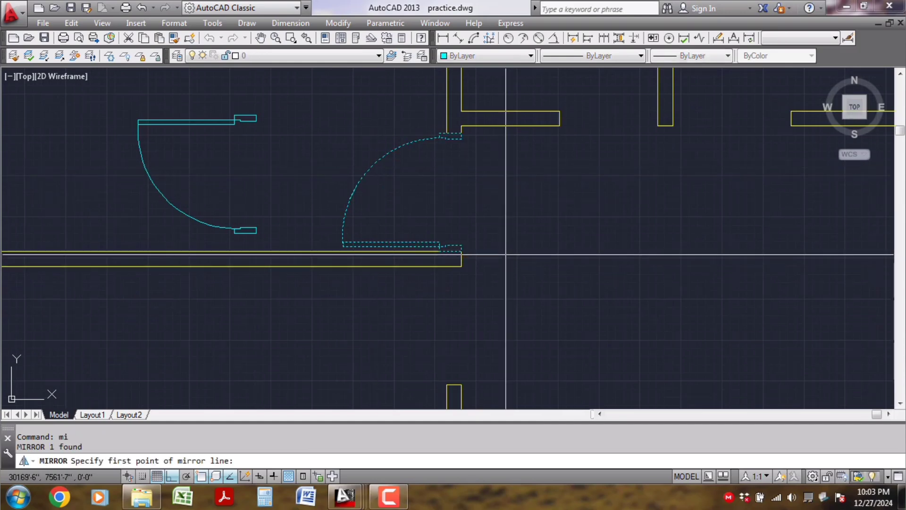
scroll(502, 259, up, 1)
click(461, 258)
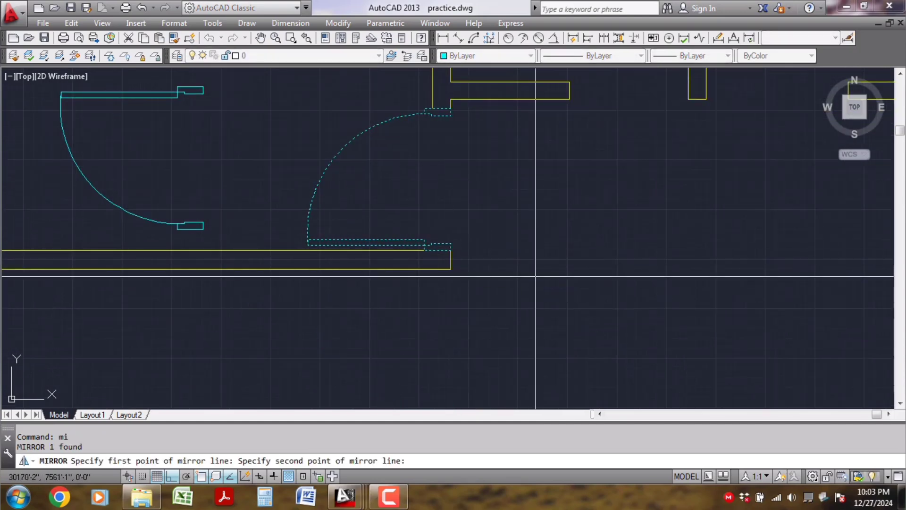
click(533, 274)
key(Return)
Step: Send both door blocks on either side of the partition wall to the back of the draw order
scroll(413, 261, down, 1)
click(413, 261)
click(343, 303)
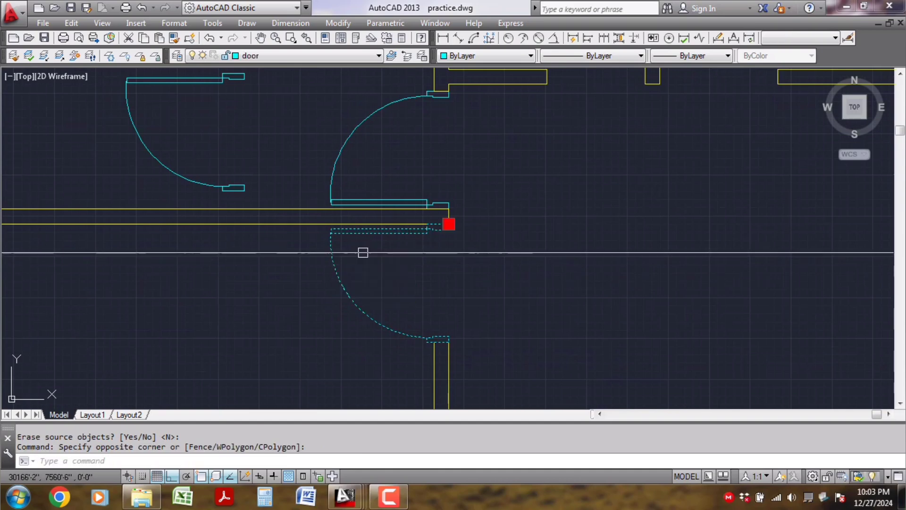
click(324, 162)
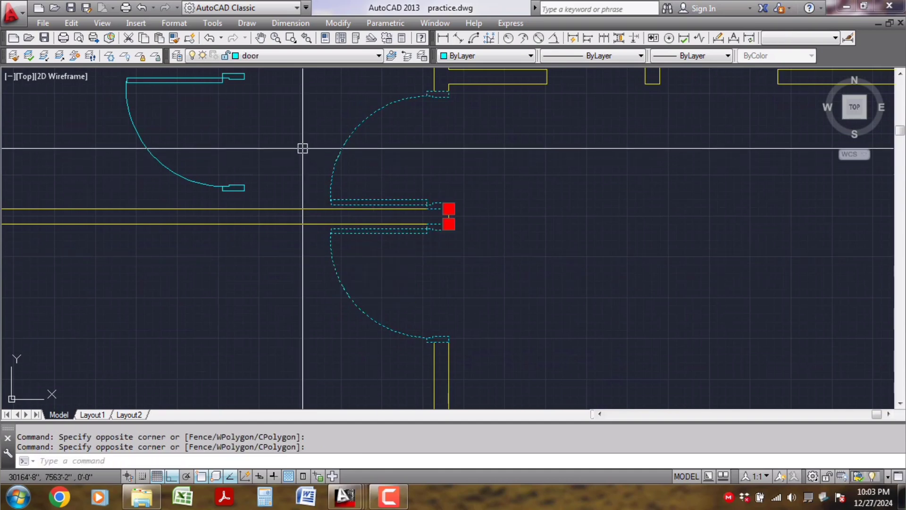
right_click(304, 140)
mouse_move(377, 294)
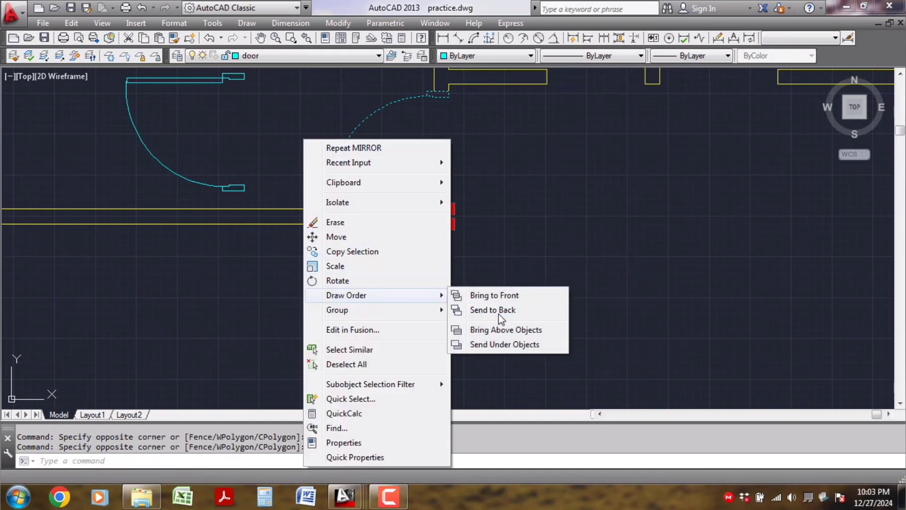
click(500, 313)
Step: Erase the mirrored door block in the lower-left room's doorway
scroll(541, 339, down, 2)
middle_drag(466, 312, 471, 317)
scroll(471, 316, up, 2)
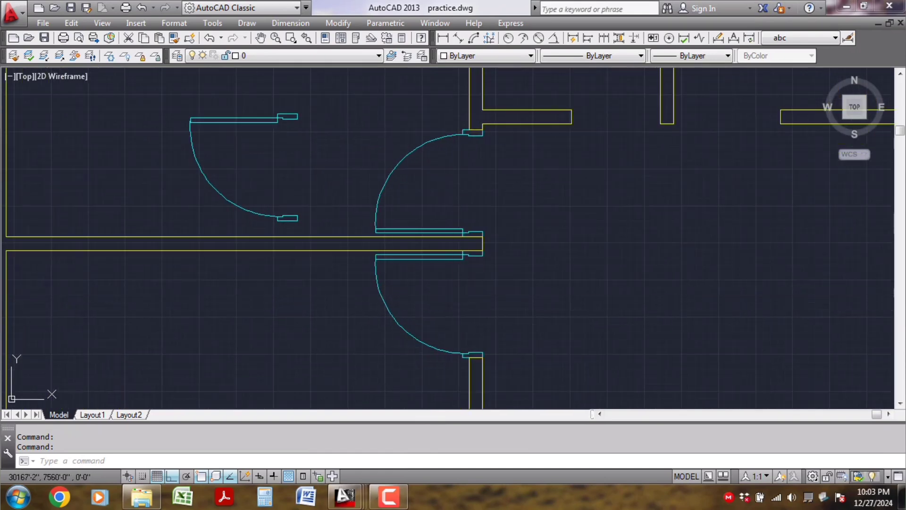
click(436, 330)
click(396, 320)
key(Delete)
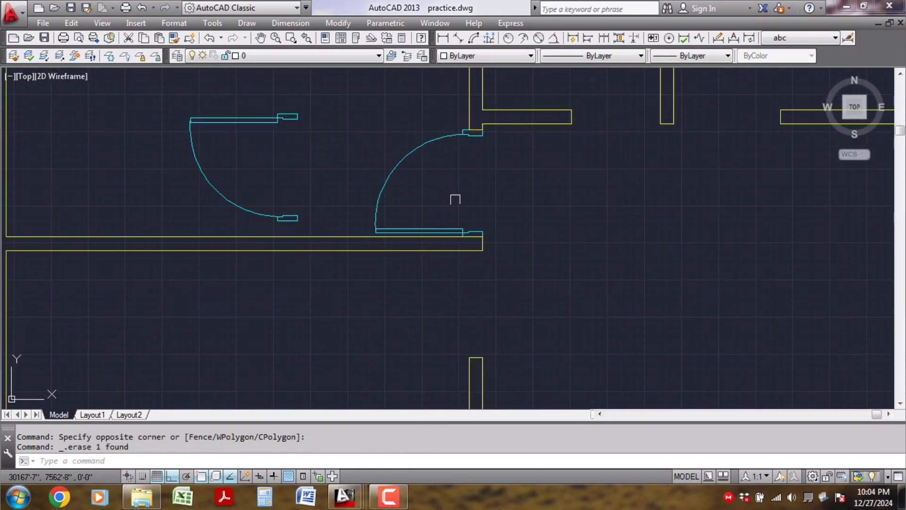
Step: Move the spare door block by its corner grip into the lower-left room's doorway and send it to the back of the draw order
click(297, 114)
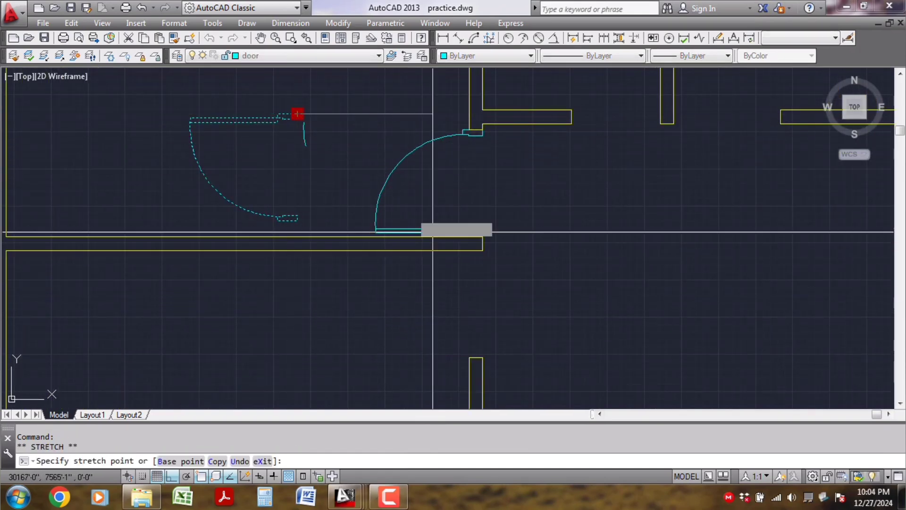
scroll(489, 264, up, 1)
click(482, 248)
right_click(265, 312)
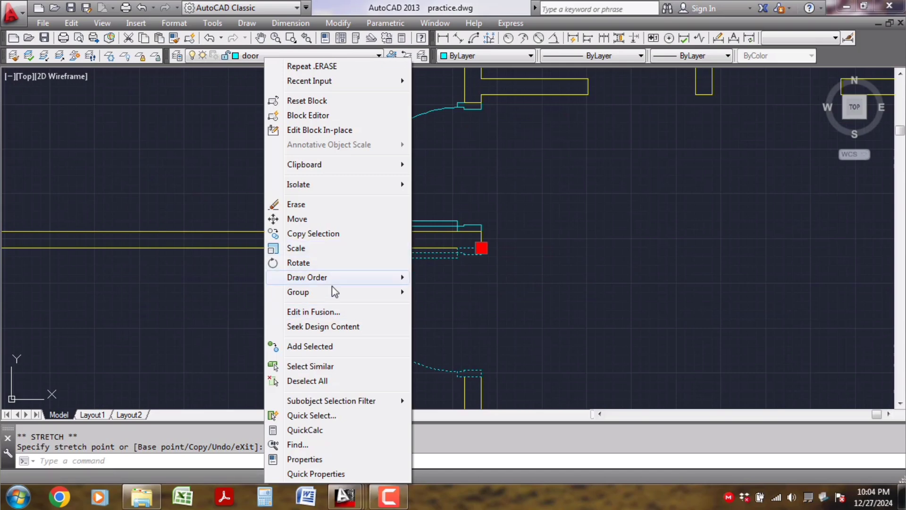
mouse_move(332, 280)
click(449, 292)
scroll(459, 298, down, 6)
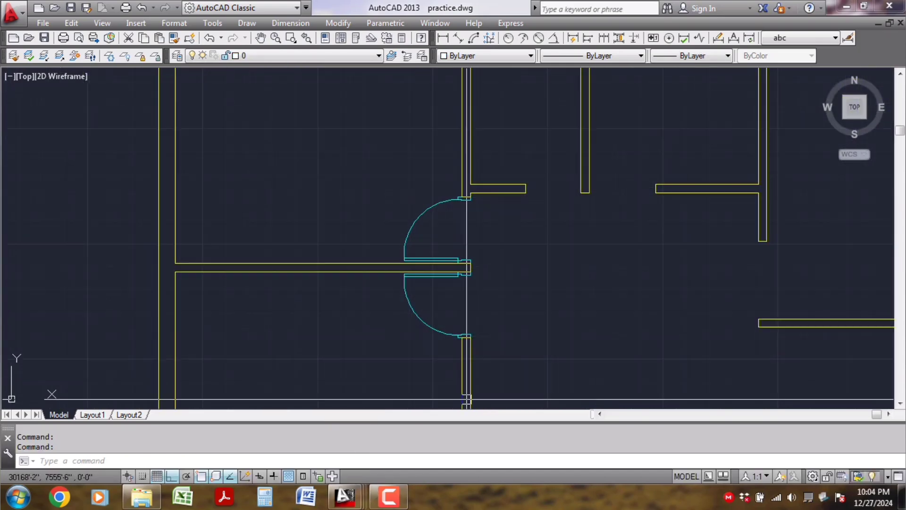
Step: Copy the upper-left room's door block horizontally into the open space below the first upper-middle room's doorway
middle_drag(463, 357, 430, 342)
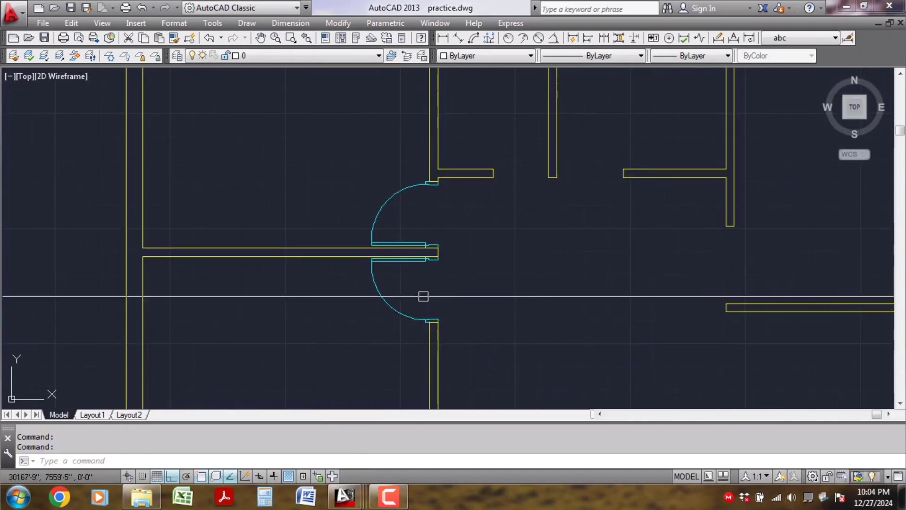
scroll(511, 297, down, 2)
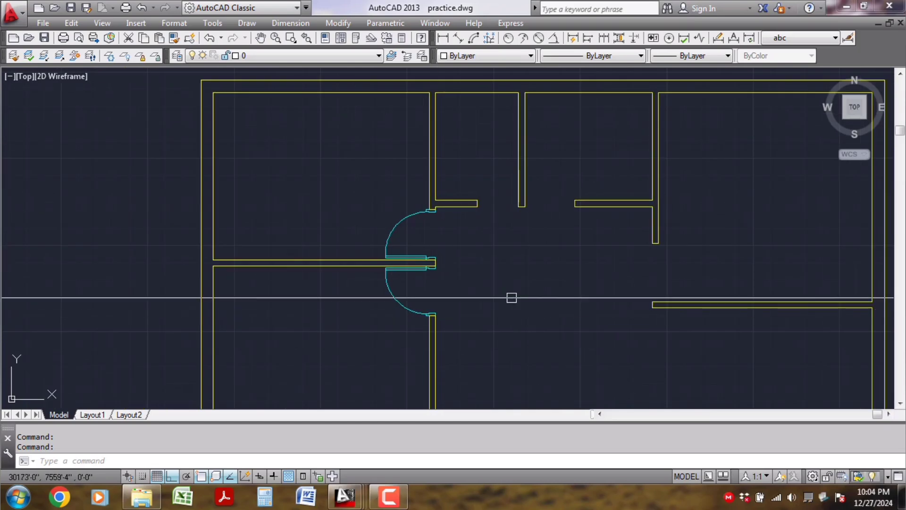
middle_drag(456, 335, 380, 356)
scroll(371, 264, up, 2)
scroll(371, 264, up, 1)
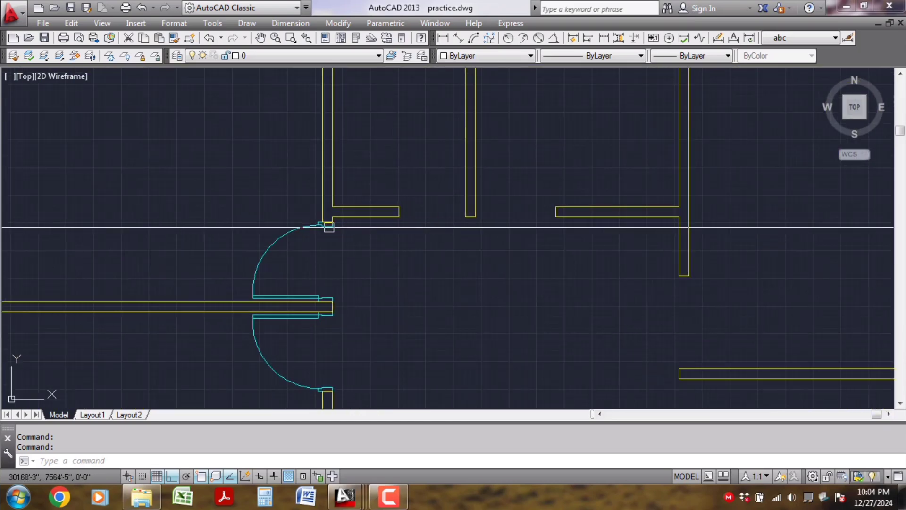
text(co)
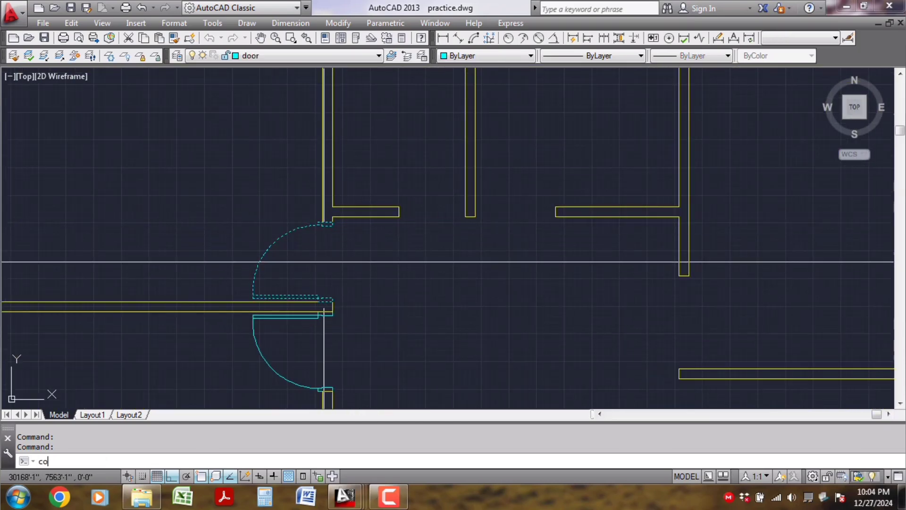
key(Return)
click(315, 258)
click(437, 278)
key(Escape)
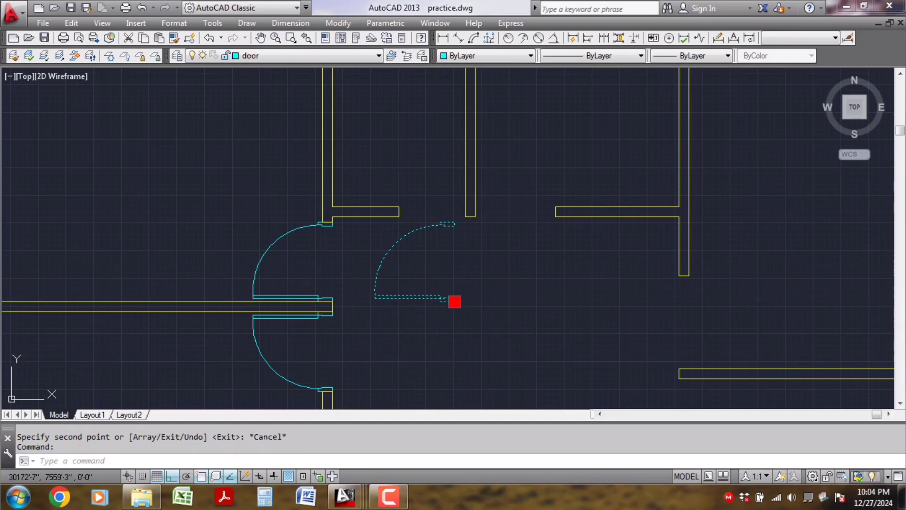
Step: Rotate the copied door block 90° clockwise
key(Return)
click(428, 261)
click(429, 334)
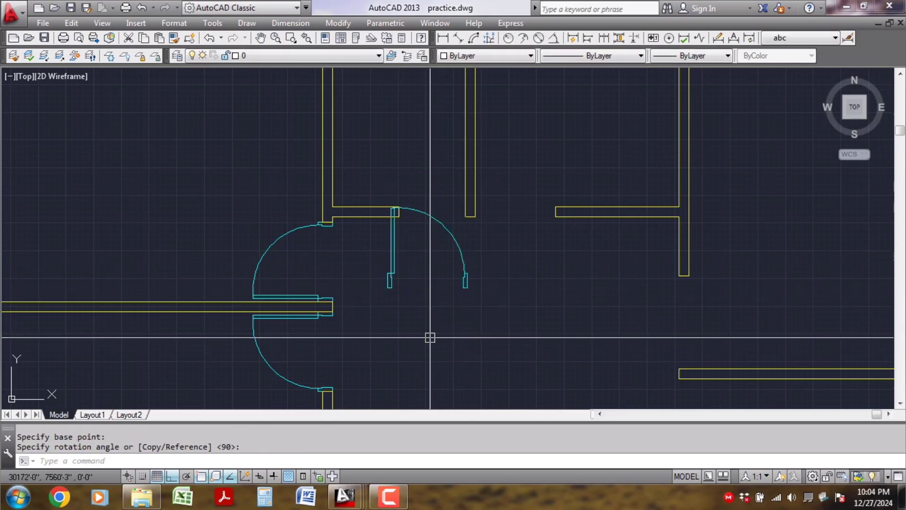
Step: Mirror the rotated door block across a vertical line, erasing the source object
scroll(419, 236, up, 2)
middle_drag(418, 271, 402, 261)
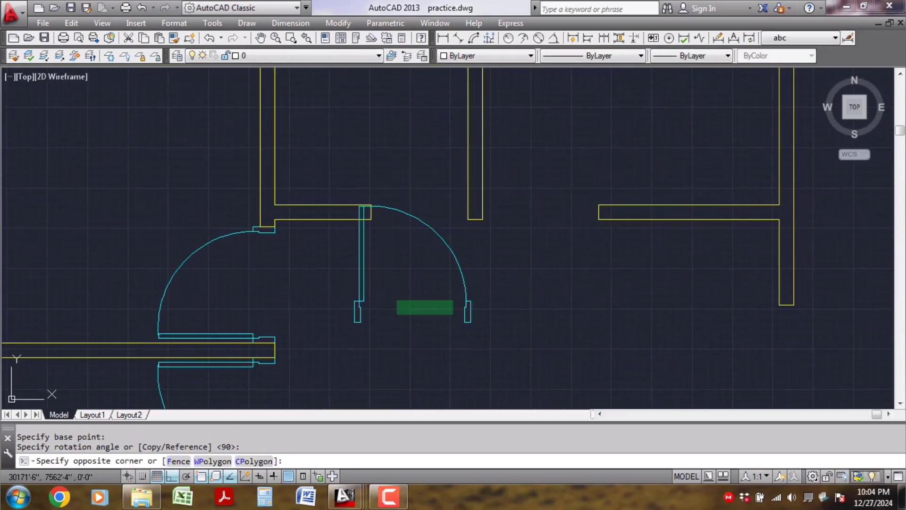
click(334, 319)
text(mi)
key(Return)
click(409, 290)
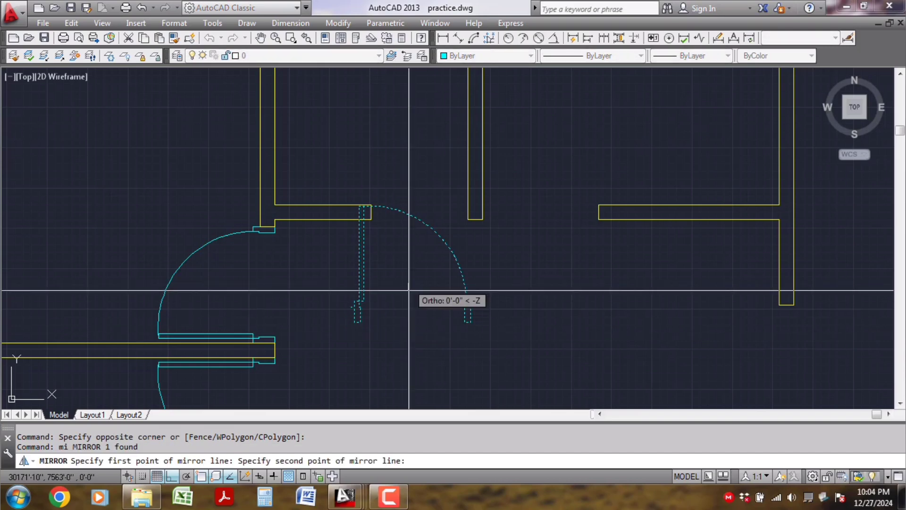
click(420, 354)
text(y)
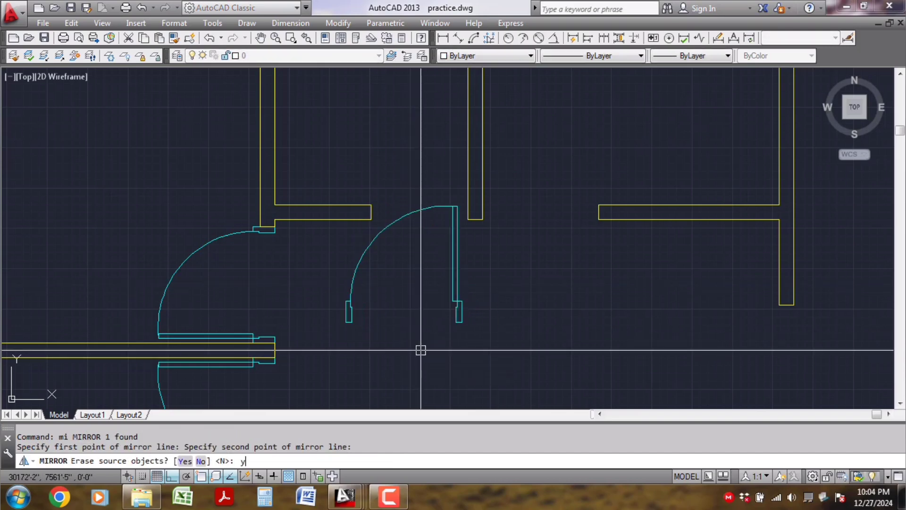
key(Return)
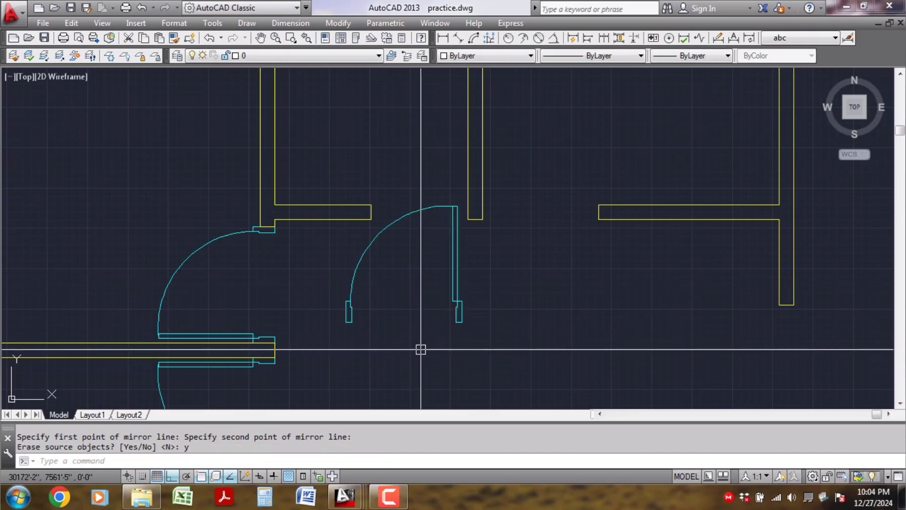
Step: Move the door block by its hinge-side outer corner onto the dividing wall's end corner at the first upper-middle room's doorway
click(453, 263)
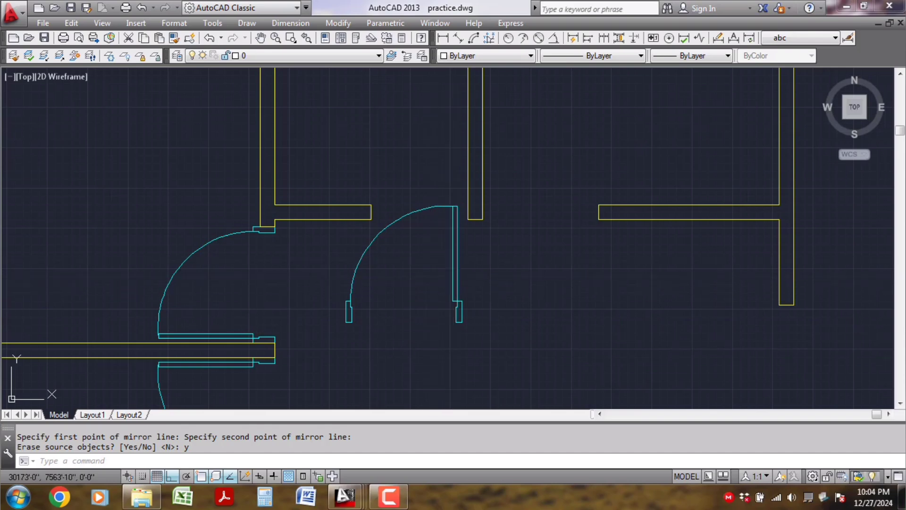
click(462, 322)
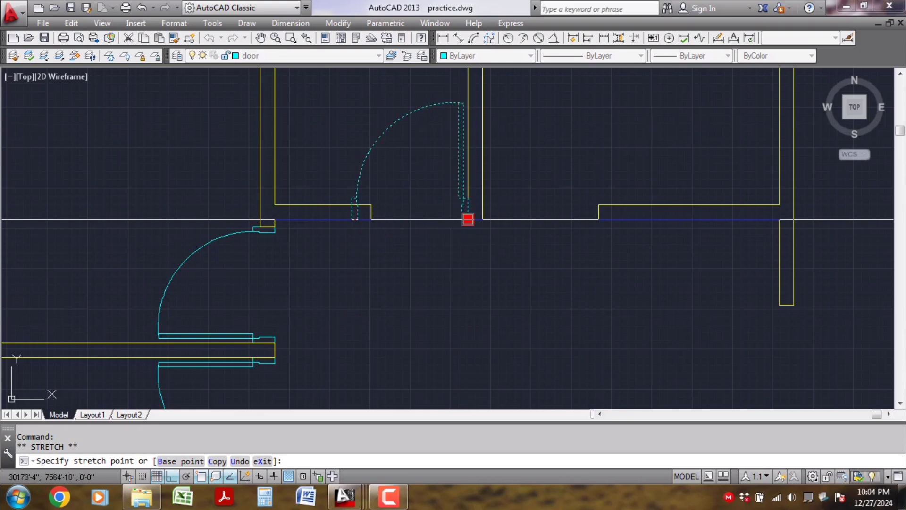
scroll(390, 236, up, 3)
middle_drag(390, 240, 368, 305)
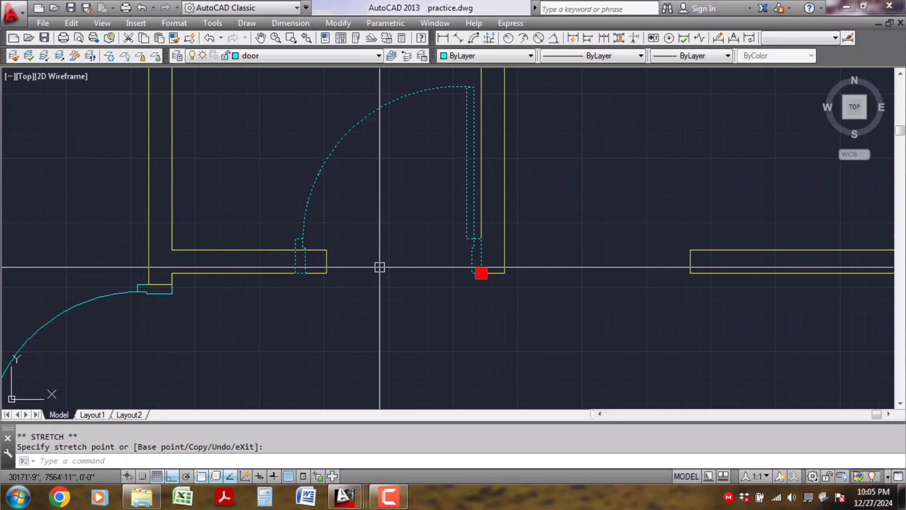
Step: Scale the door block by reference from its hinge-side corner so its full width fits the doorway up to the opposite wall end
key(Return)
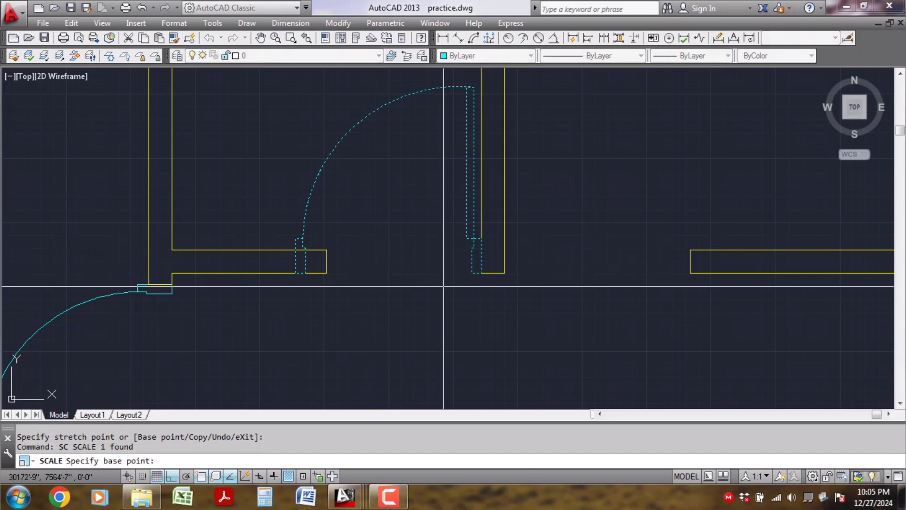
key(Escape)
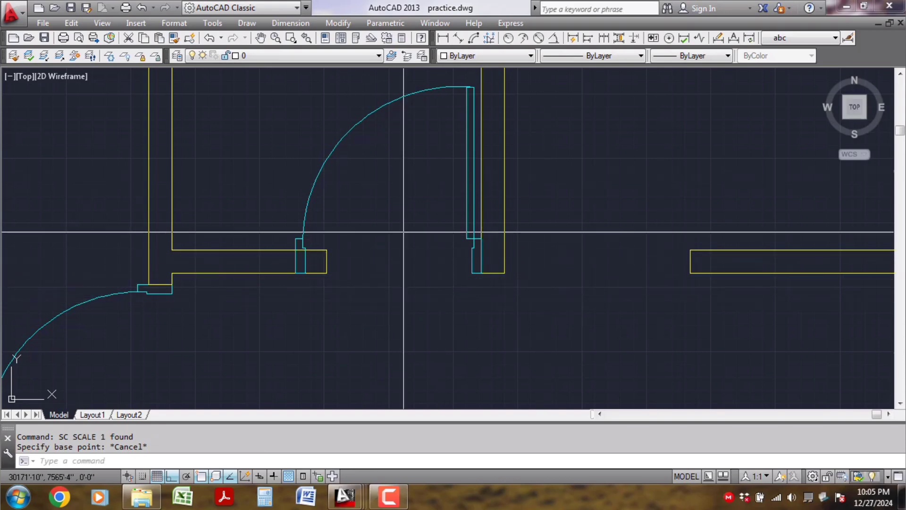
text(s)
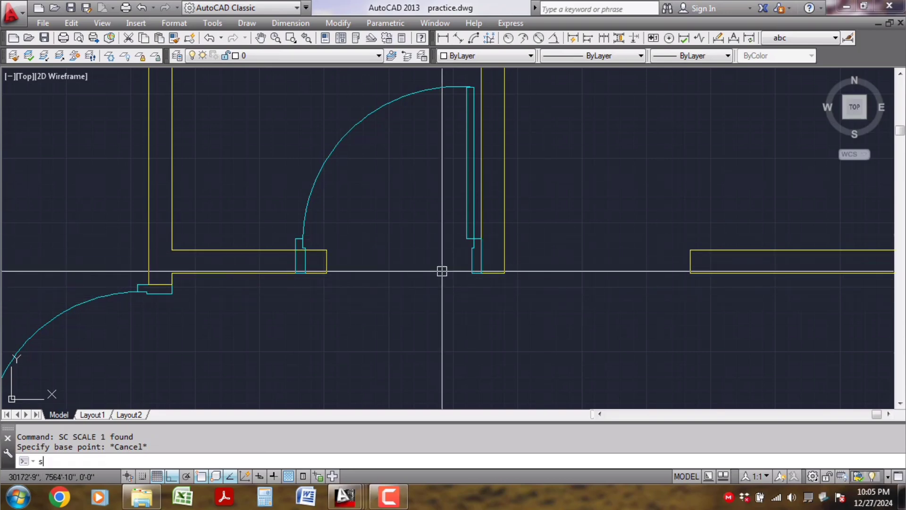
text(c)
key(Return)
key(Return)
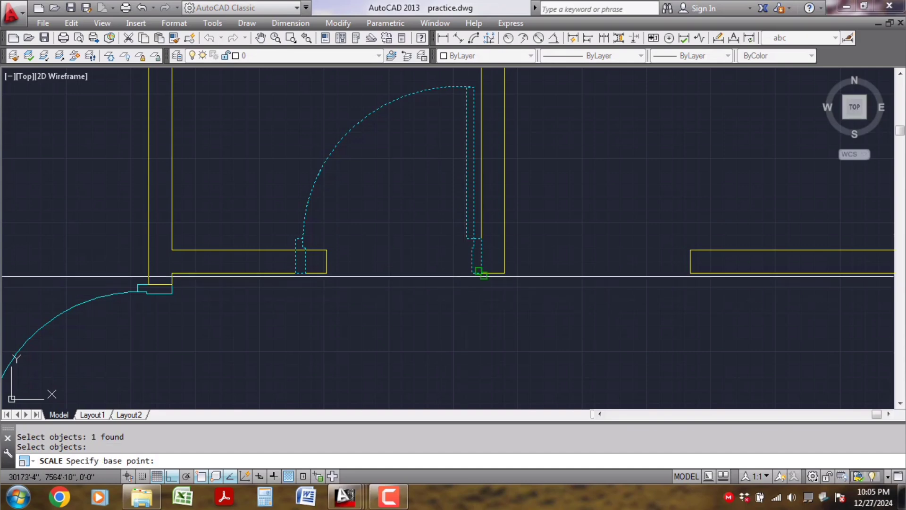
click(483, 272)
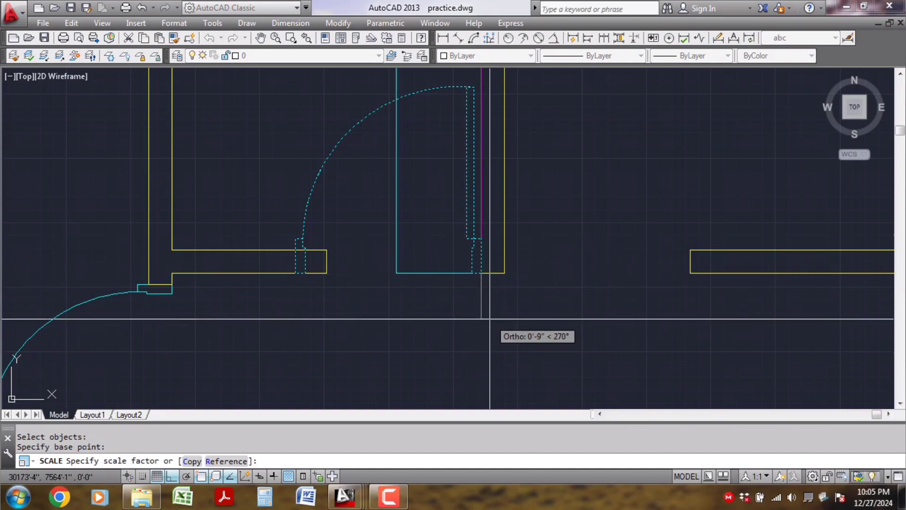
text(r)
key(Return)
click(481, 272)
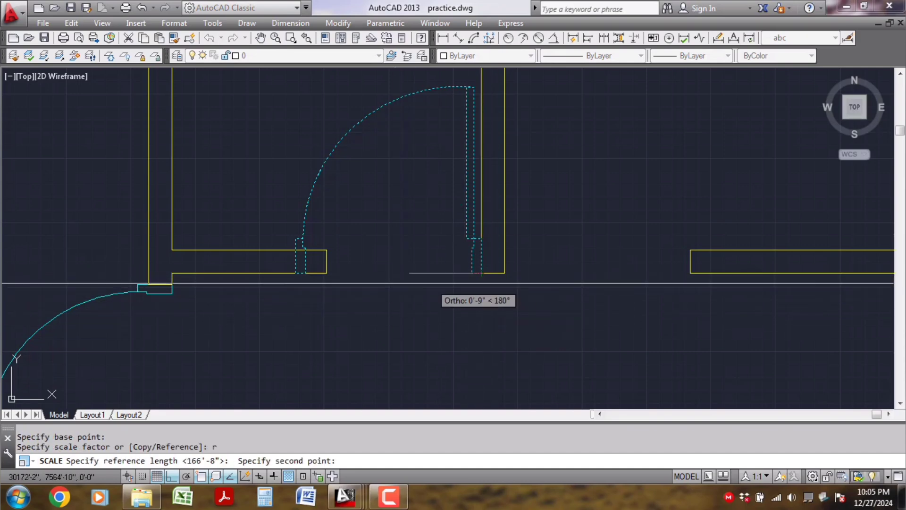
scroll(320, 289, up, 2)
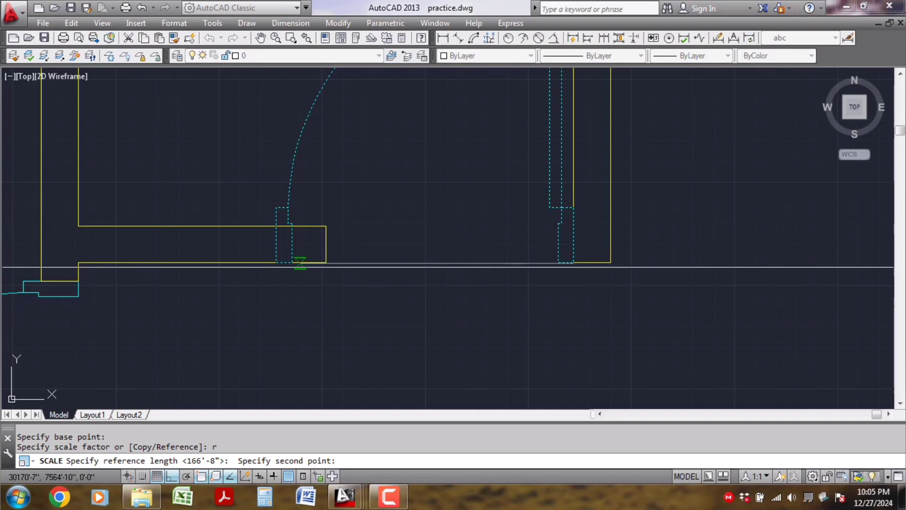
click(276, 262)
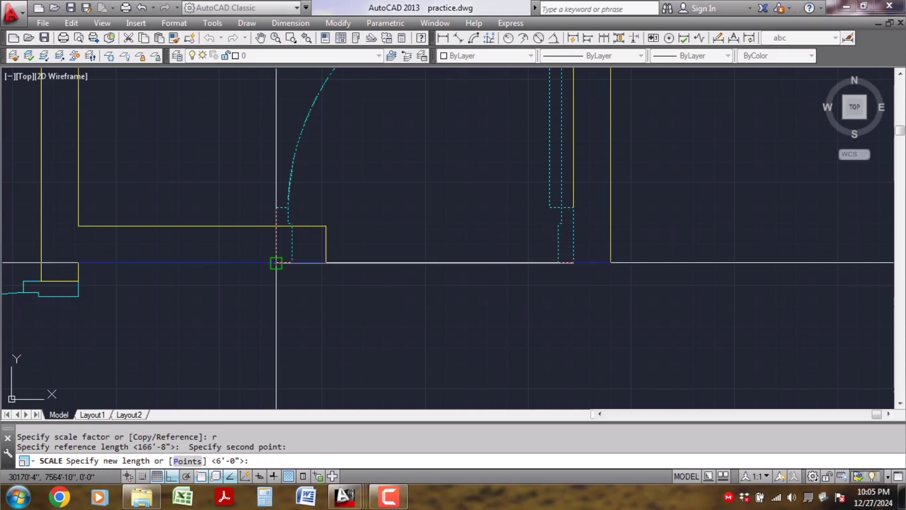
click(326, 262)
Step: Send the fitted door block in the first upper-middle room's doorway to the back of the draw order
scroll(433, 318, down, 3)
scroll(491, 316, up, 2)
click(425, 243)
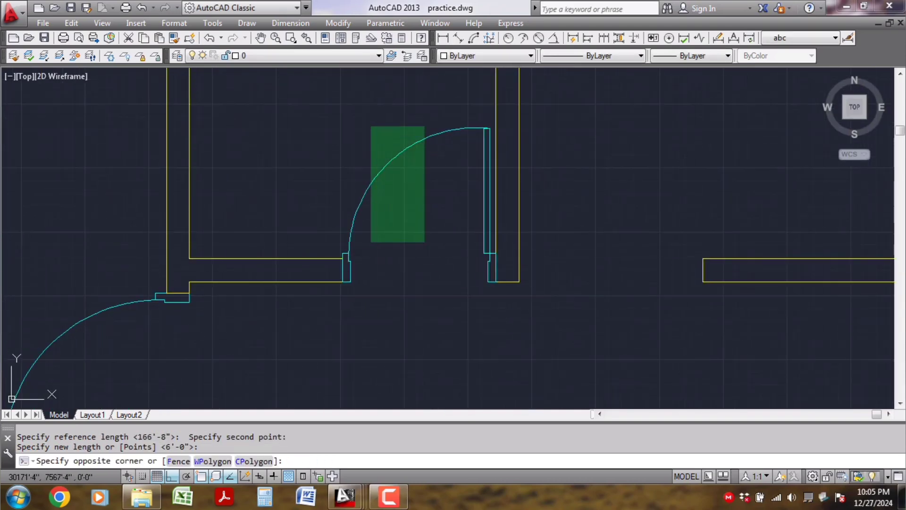
click(370, 126)
right_click(371, 125)
mouse_move(417, 278)
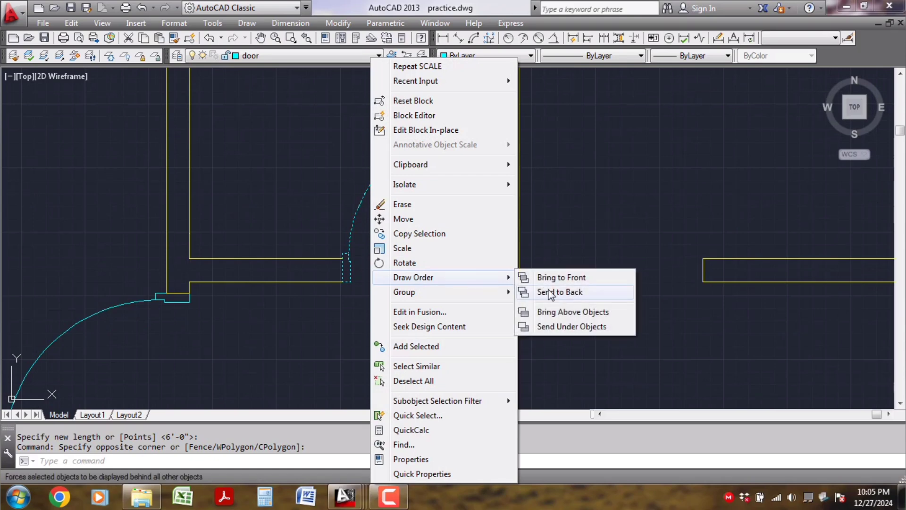
click(549, 292)
Step: Mirror the fitted door block across the dividing wall's vertical centerline into the adjacent room's doorway, keeping the original
click(408, 214)
click(376, 139)
scroll(480, 313, down, 1)
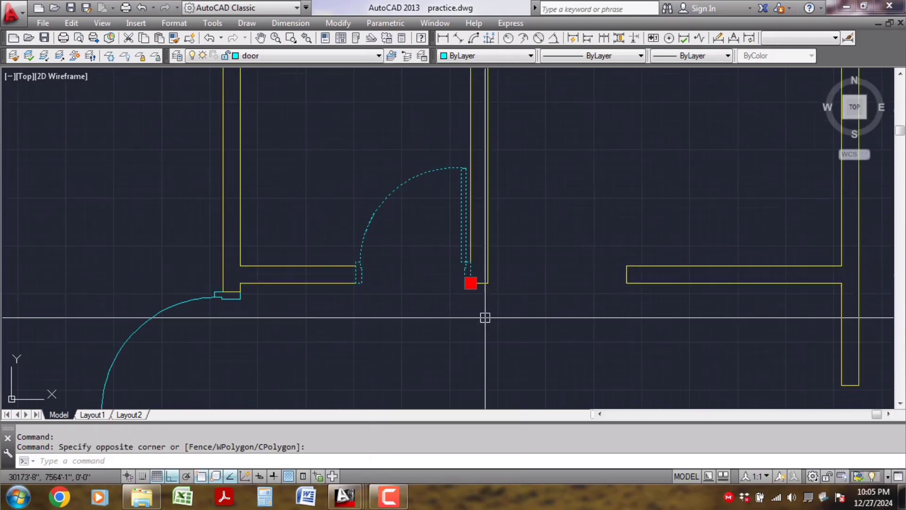
text(mi)
key(Return)
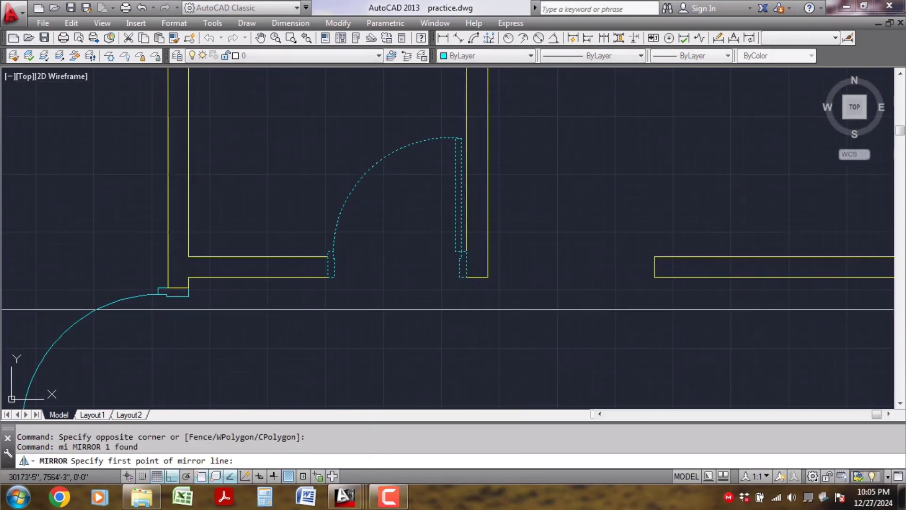
scroll(476, 309, up, 2)
click(473, 256)
click(482, 328)
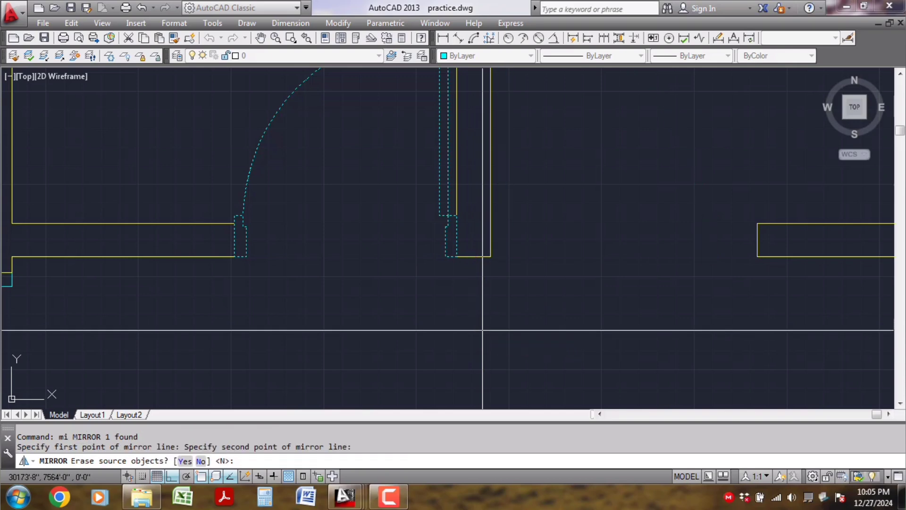
key(Return)
scroll(411, 302, down, 2)
Step: Erase the mirrored door block in the adjacent upper-middle room's doorway
click(614, 138)
click(550, 196)
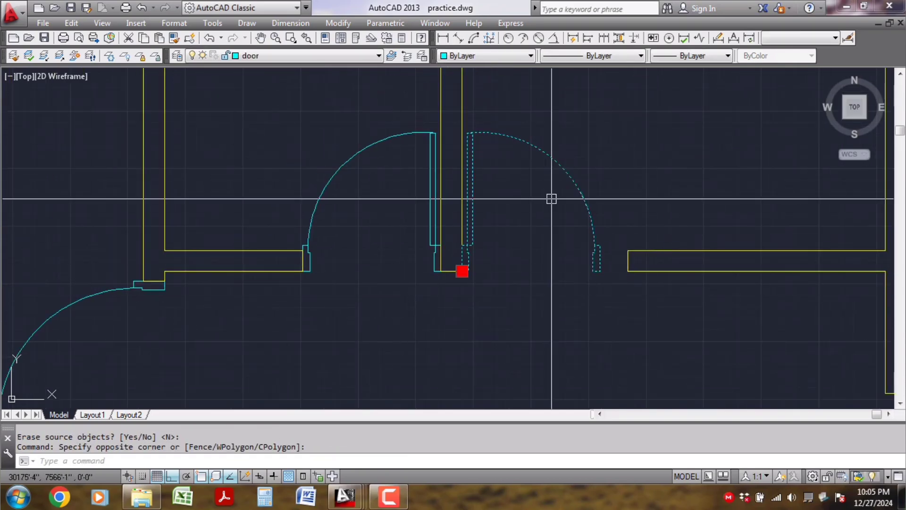
key(Delete)
Step: Mirror the first upper-middle room's door block about a vertical line through the dividing wall's end midpoint, keeping the source object
click(401, 139)
click(384, 222)
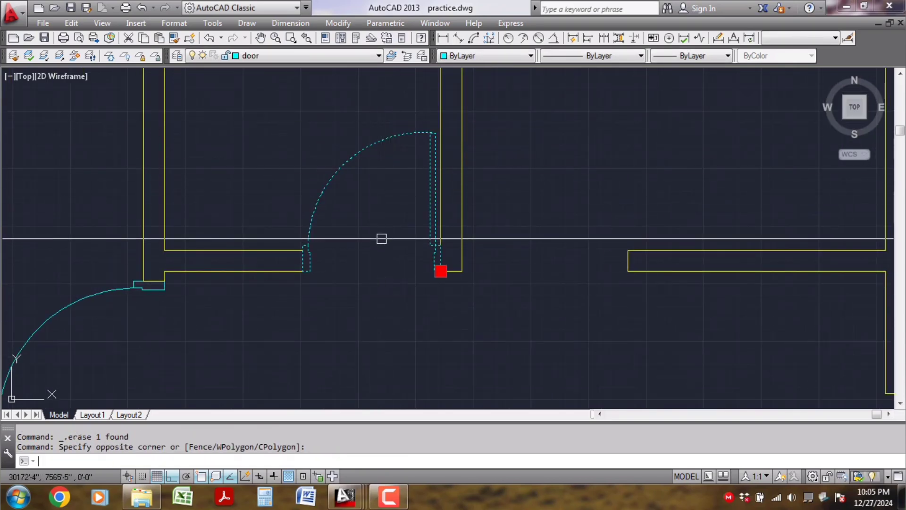
text(mi)
key(Return)
scroll(453, 273, up, 1)
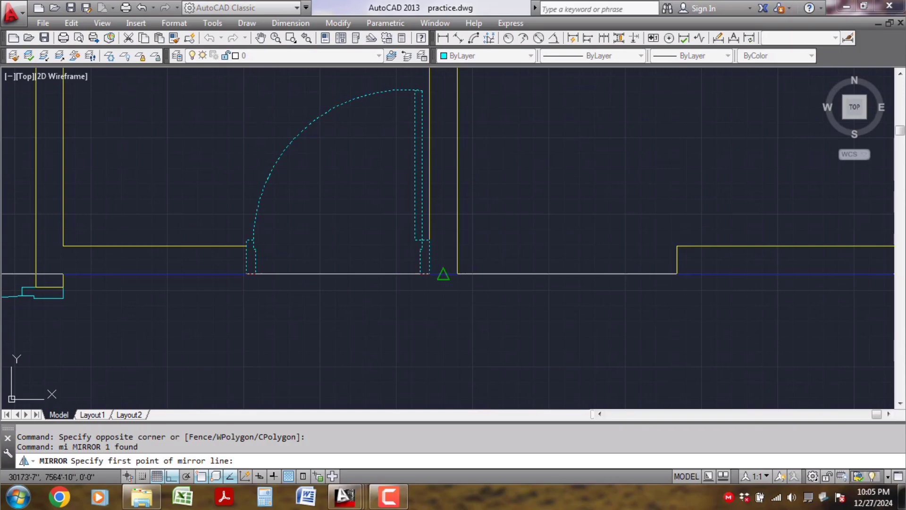
click(444, 273)
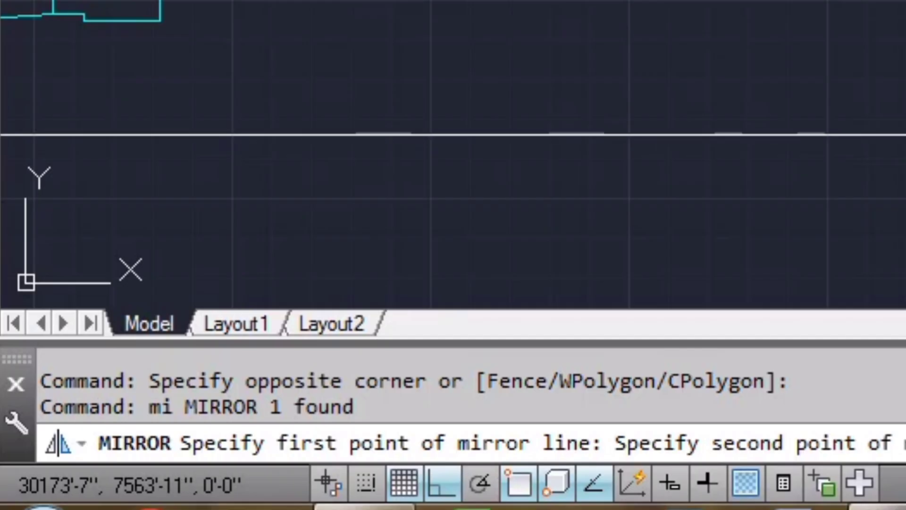
click(905, 134)
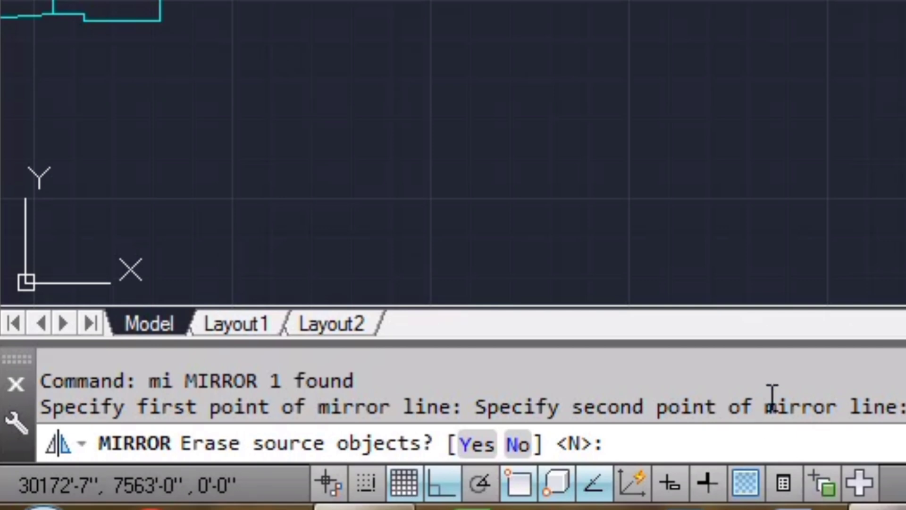
key(Return)
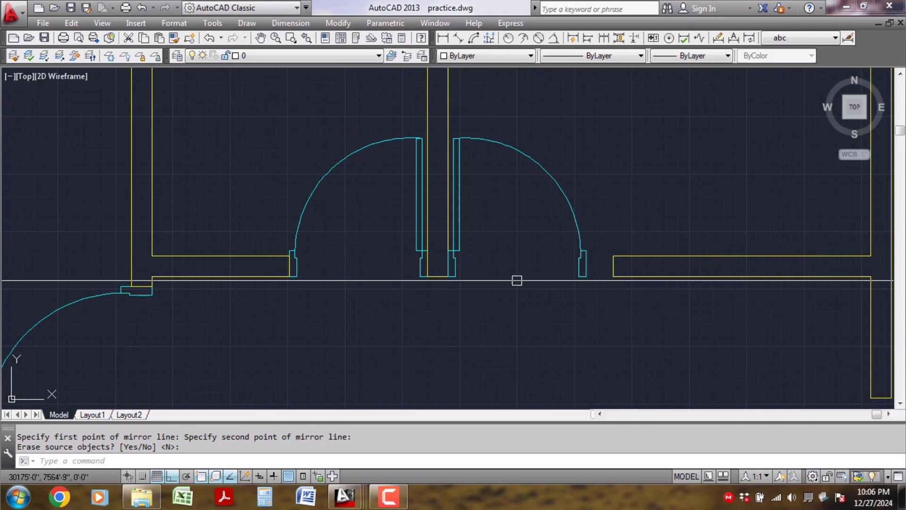
Step: Scale the mirrored door block by reference from its corner at the dividing wall to span the adjacent upper-middle room's full doorway
scroll(516, 280, up, 1)
middle_drag(585, 277, 484, 299)
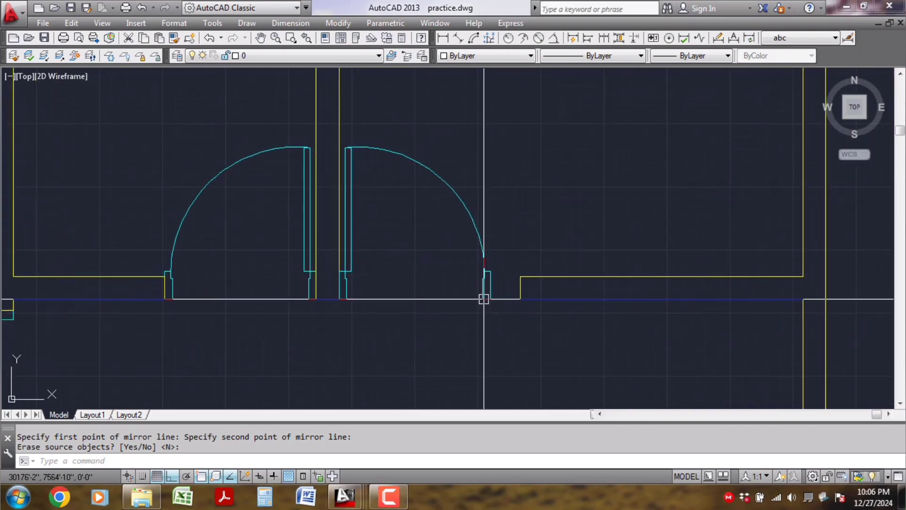
scroll(424, 314, up, 1)
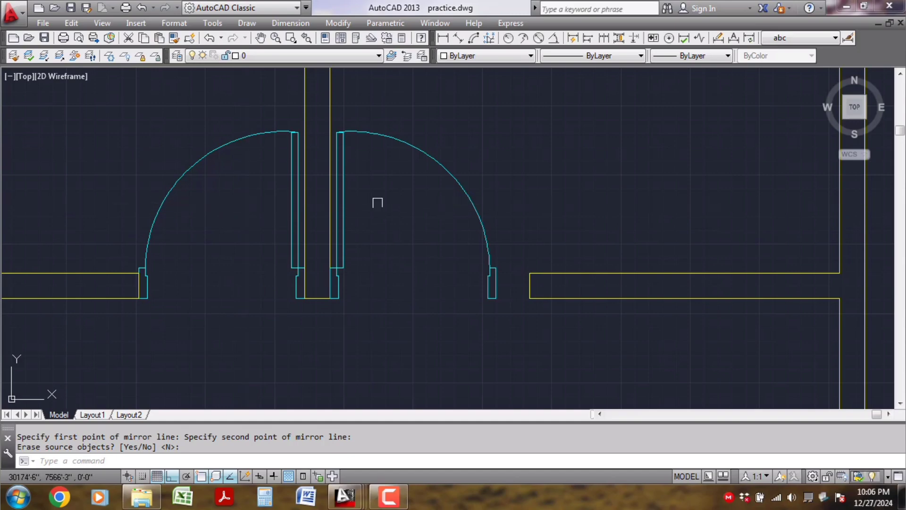
click(466, 131)
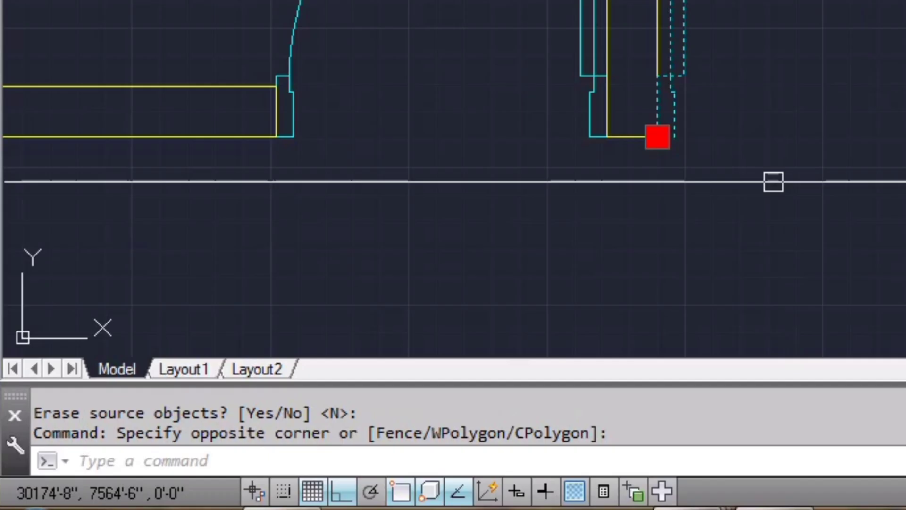
text(sc)
key(Return)
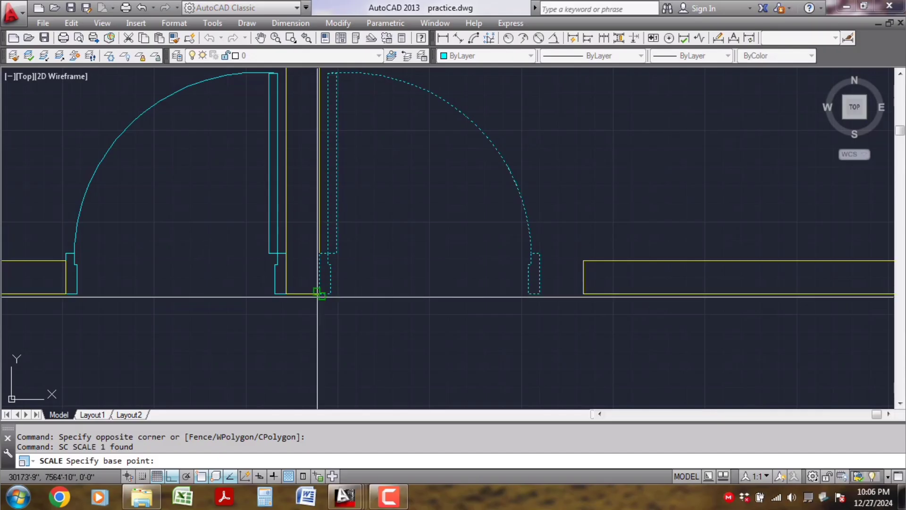
click(319, 294)
text(r)
key(Return)
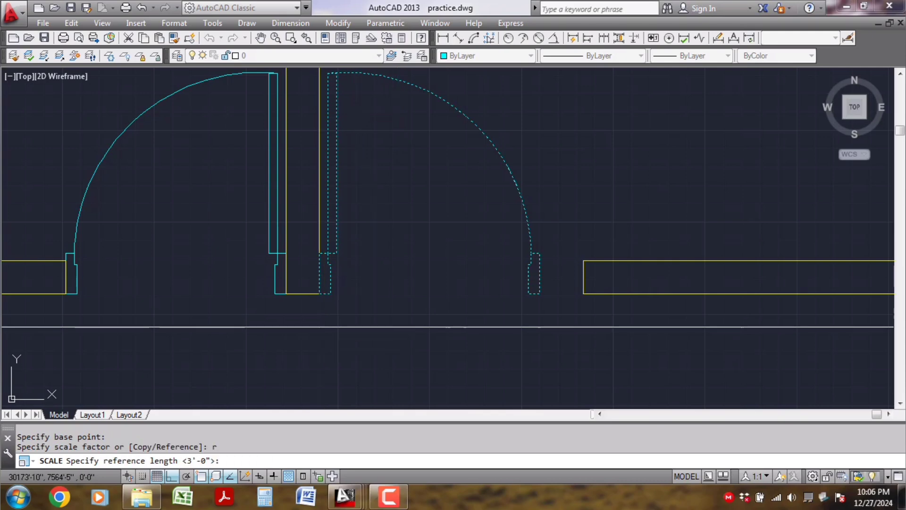
click(318, 293)
click(538, 294)
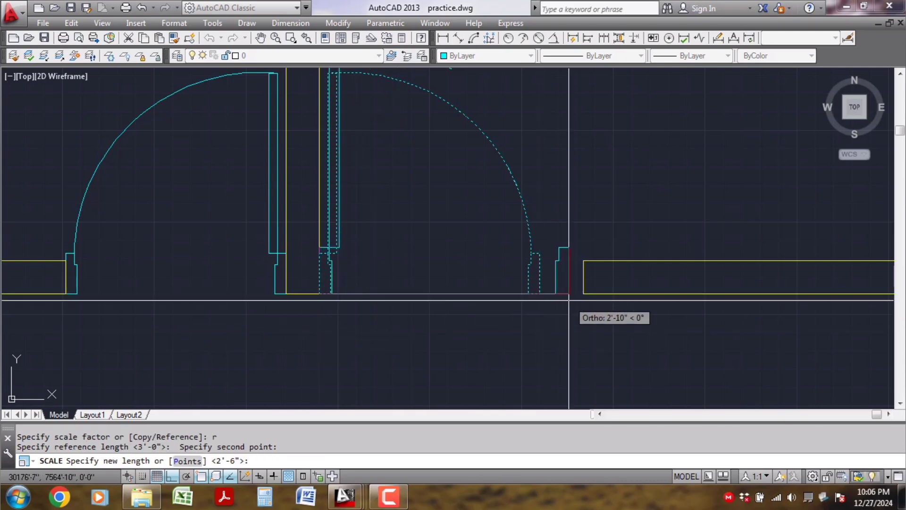
click(584, 294)
scroll(398, 221, up, 3)
scroll(397, 221, down, 4)
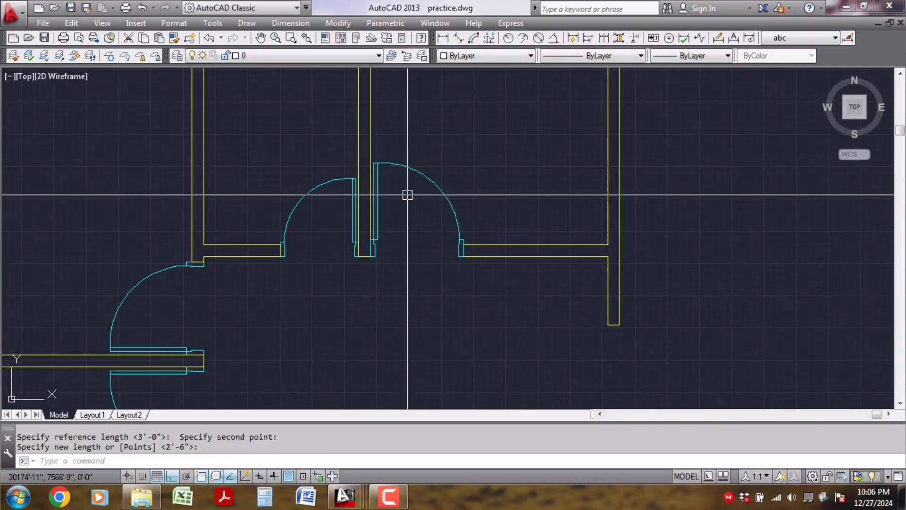
Step: Measure the width of the upper-right room's doorway between the vertical wall's end and the horizontal wall
scroll(587, 222, down, 2)
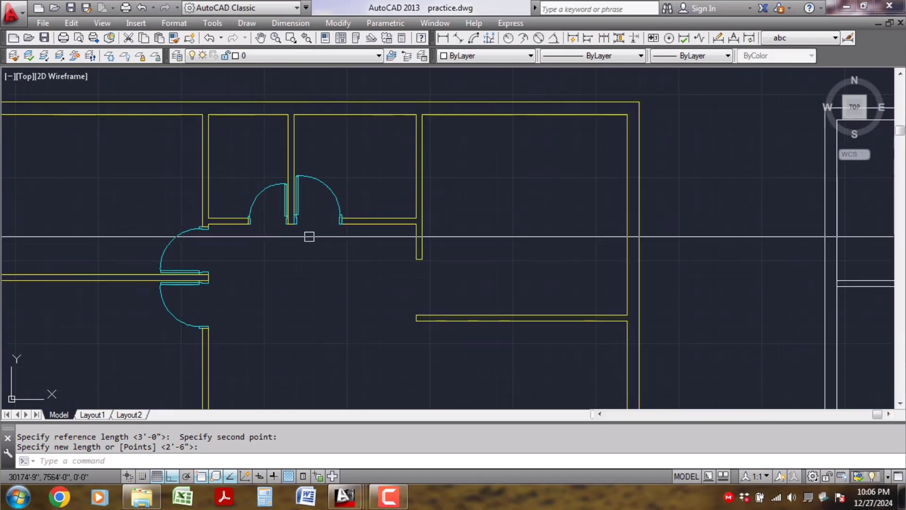
scroll(273, 277, up, 2)
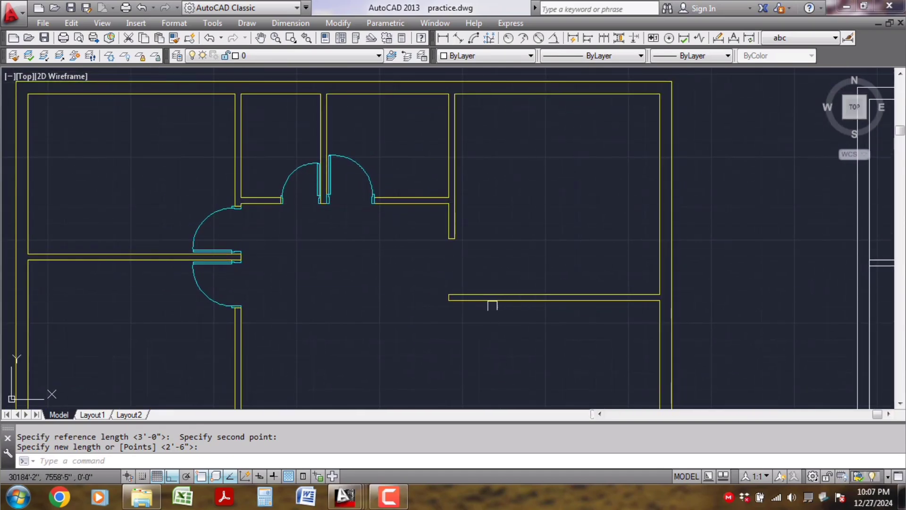
scroll(314, 293, up, 2)
middle_drag(311, 285, 309, 265)
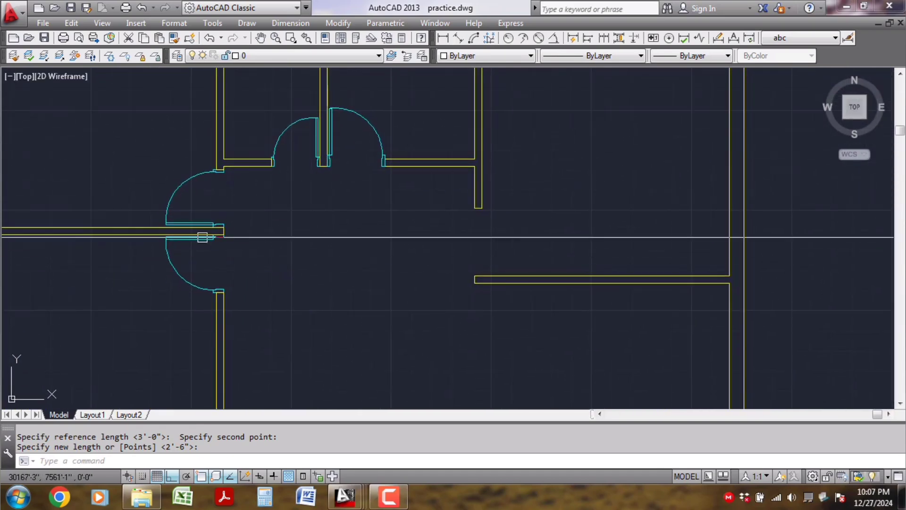
scroll(205, 208, up, 1)
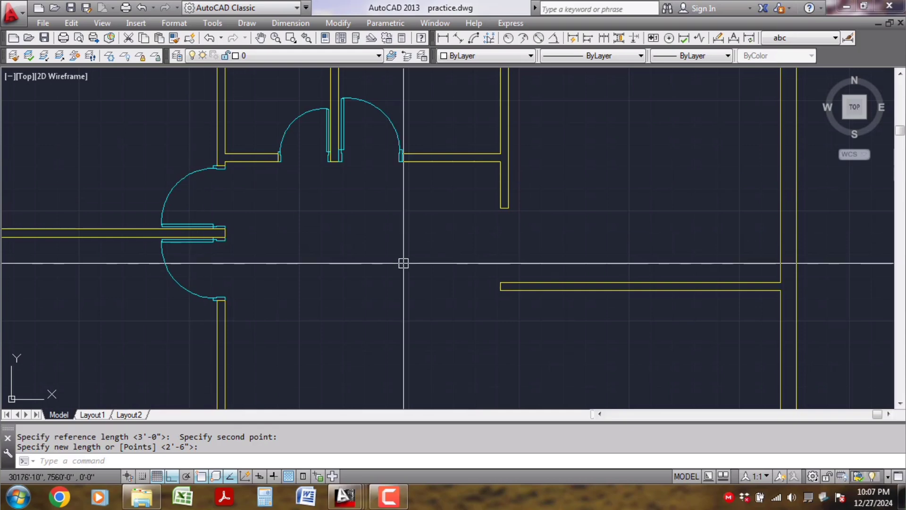
text(DI)
key(Return)
scroll(520, 236, up, 1)
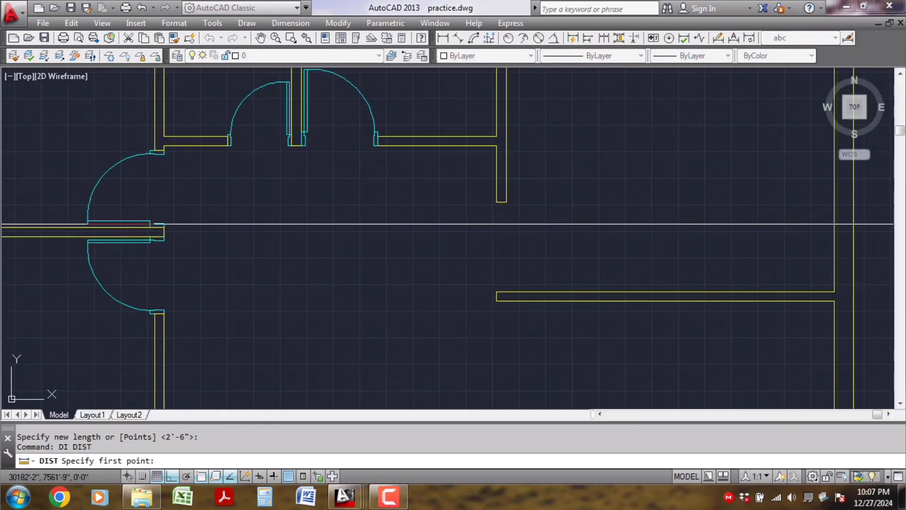
click(506, 202)
click(489, 303)
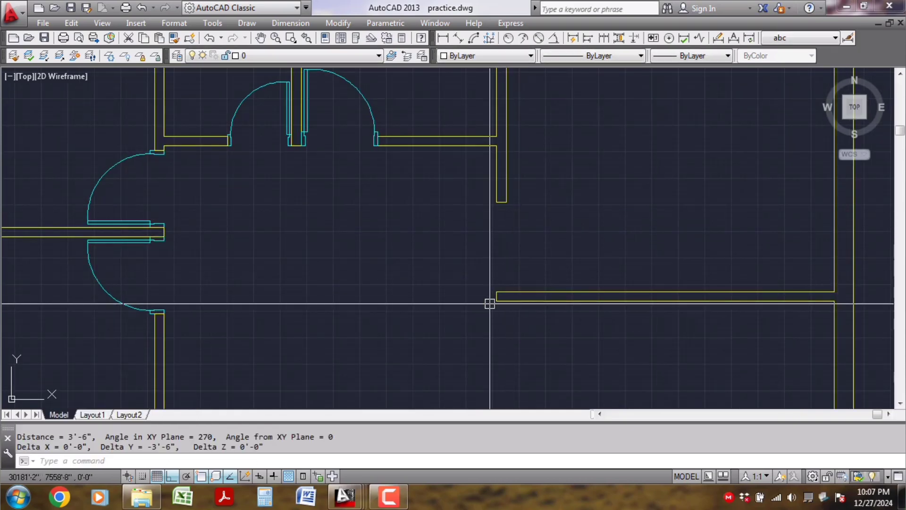
Step: Mirror the upper-left room's door block about a vertical line through the central hall, keeping the source object
scroll(489, 260, down, 1)
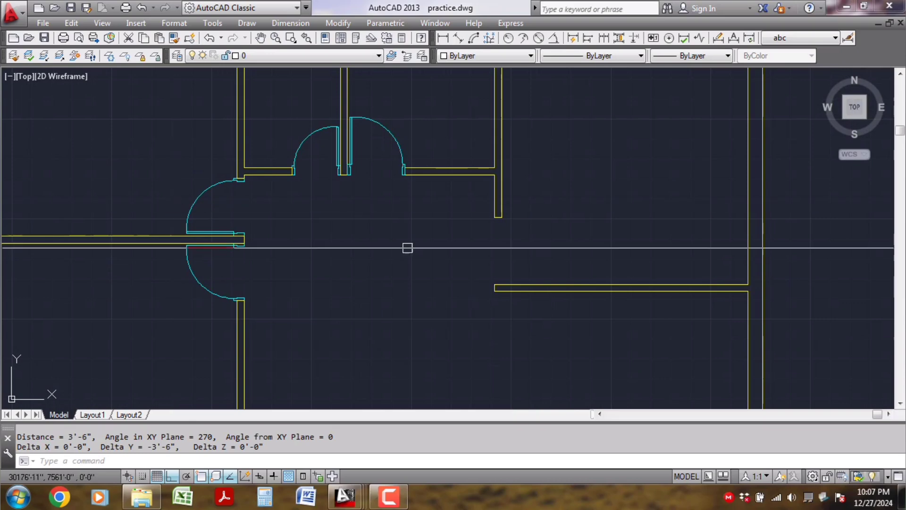
scroll(407, 248, up, 1)
click(174, 174)
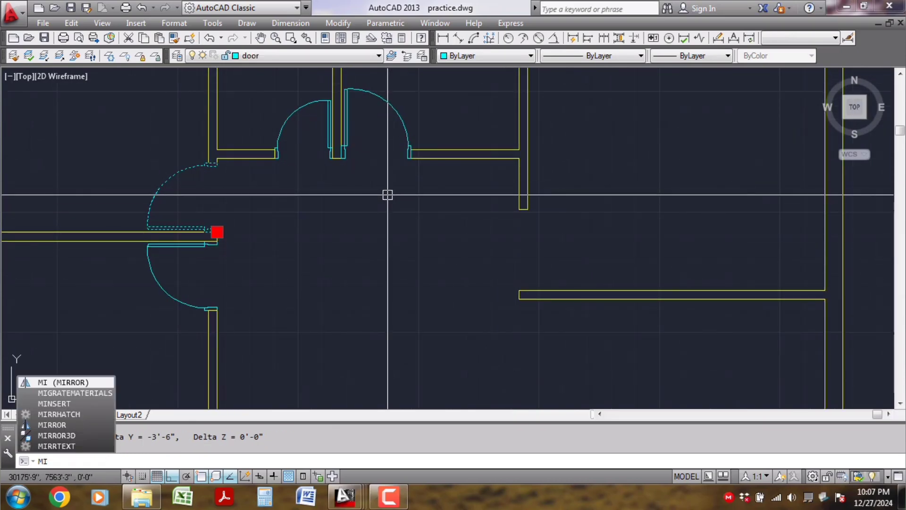
key(Return)
click(326, 194)
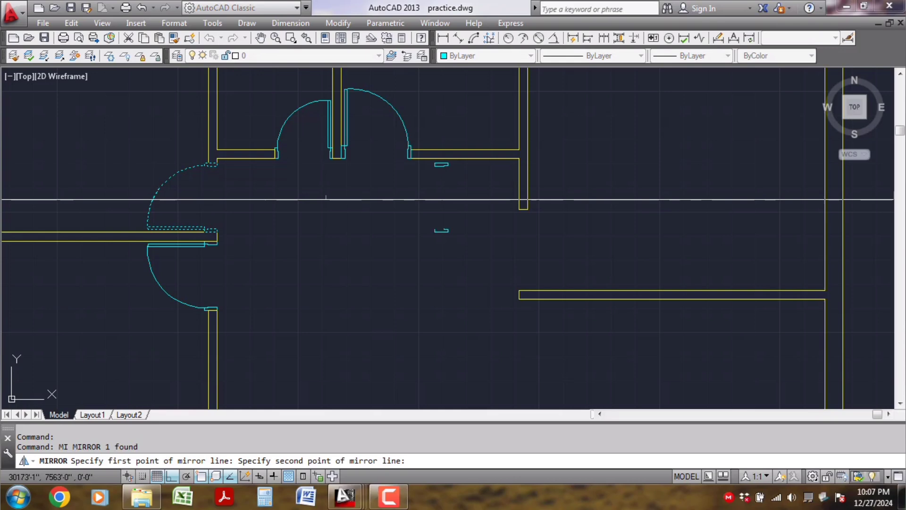
click(333, 248)
key(Return)
scroll(486, 264, up, 3)
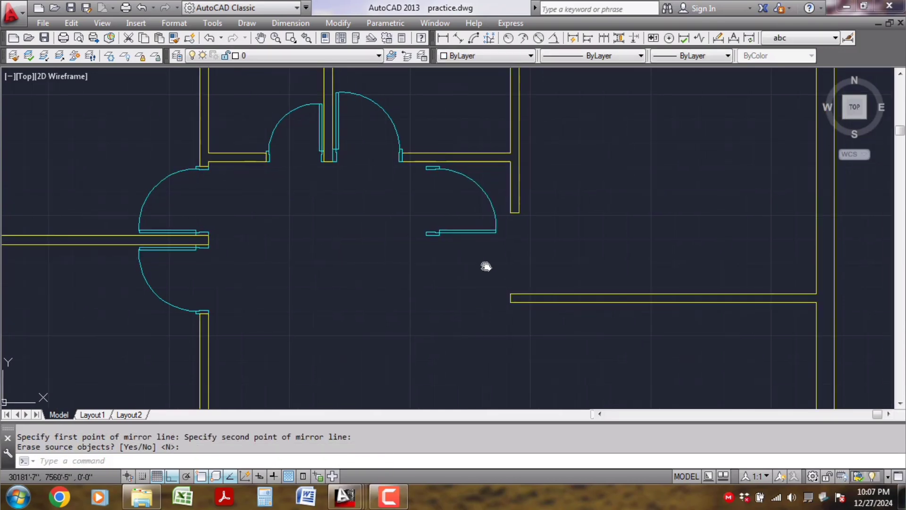
Step: Move the mirrored door block by its insertion grip to the upper corner of the horizontal wall's end at the upper-right room's doorway
scroll(406, 201, up, 1)
click(406, 152)
click(396, 162)
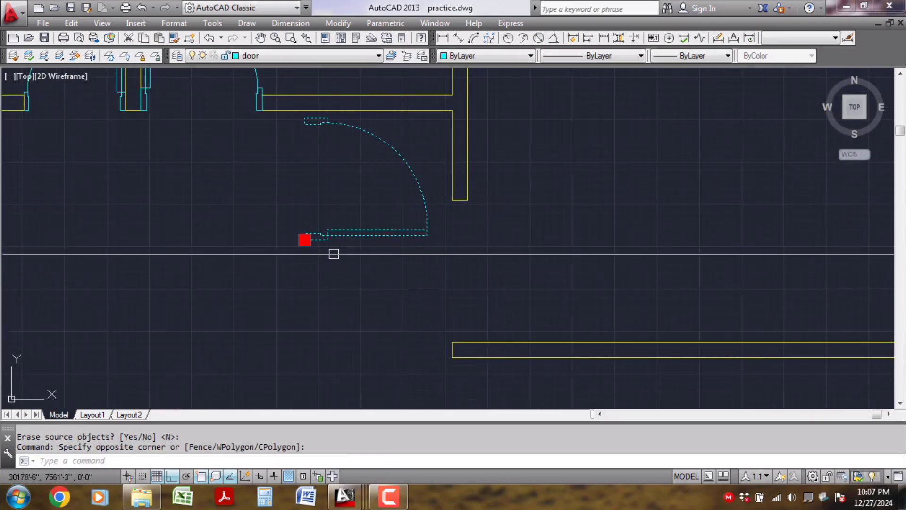
click(304, 239)
scroll(543, 314, up, 2)
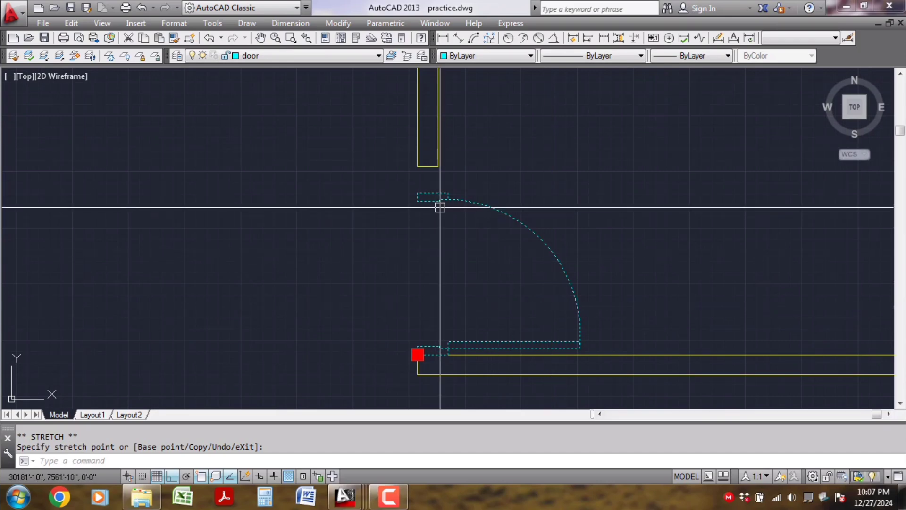
Step: Scale the upper-right room's door block by reference from its lower jamb corner to reach the vertical wall's end
text(sc)
key(Return)
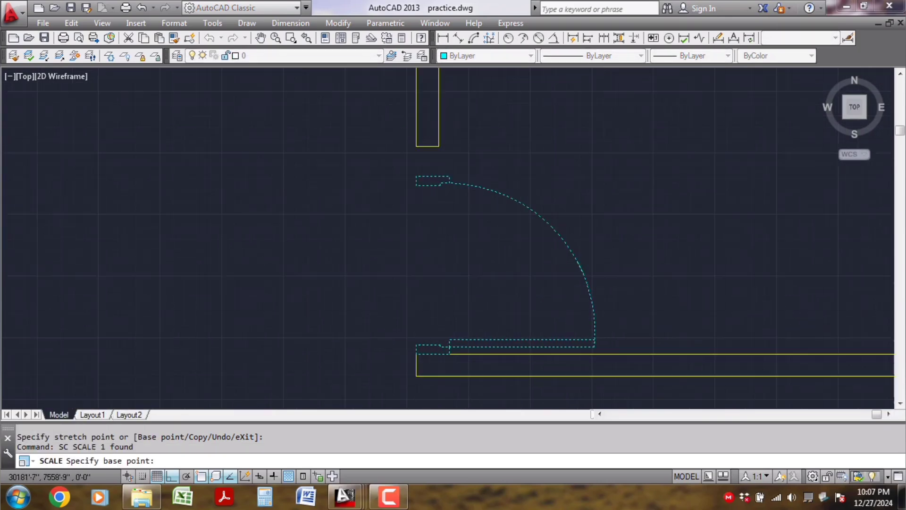
scroll(415, 354, up, 1)
click(414, 351)
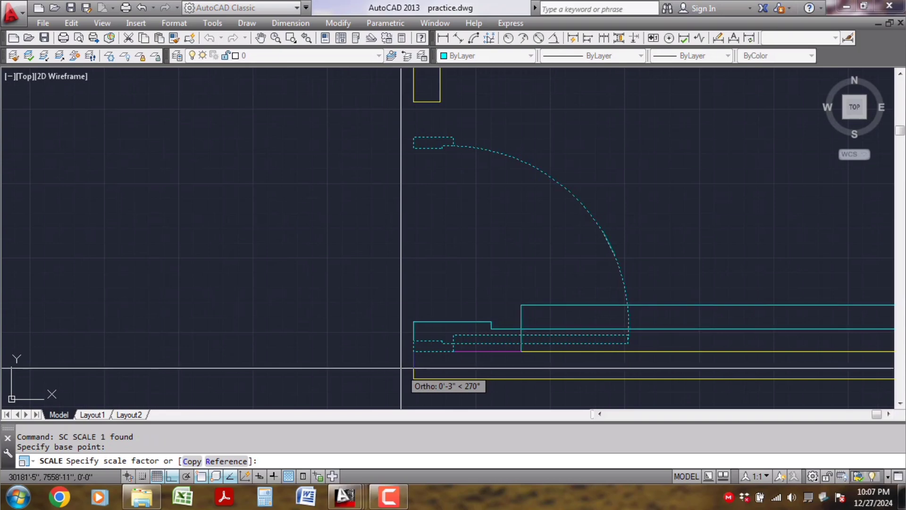
text(r)
key(Return)
click(413, 351)
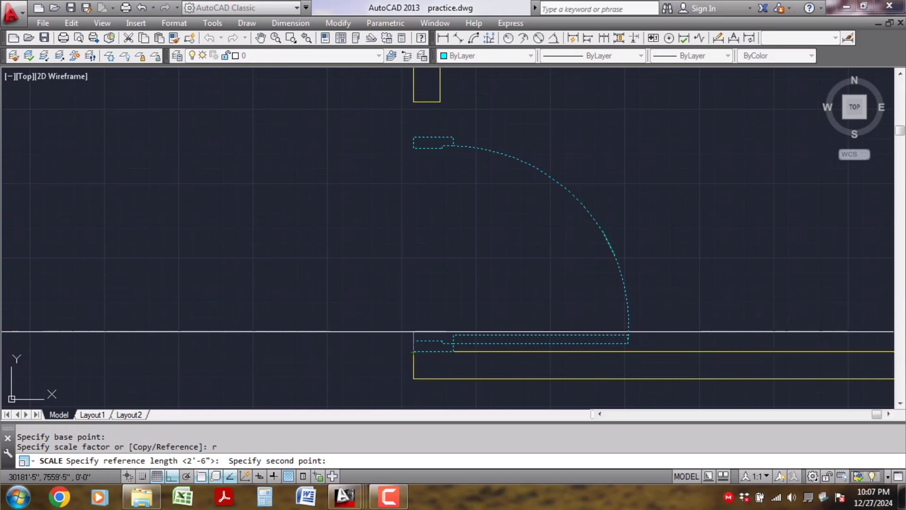
click(413, 137)
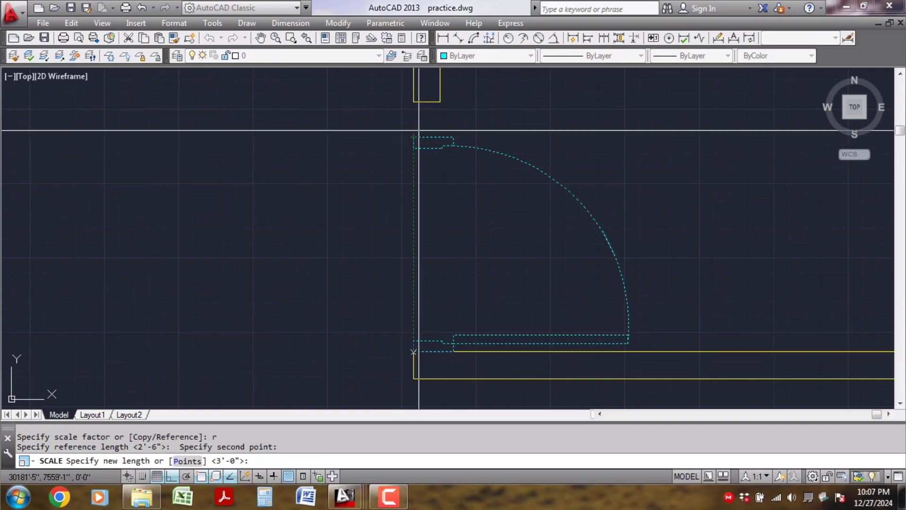
click(413, 101)
Step: Send the upper-right room's door block to the back of the draw order
scroll(511, 218, down, 3)
click(556, 152)
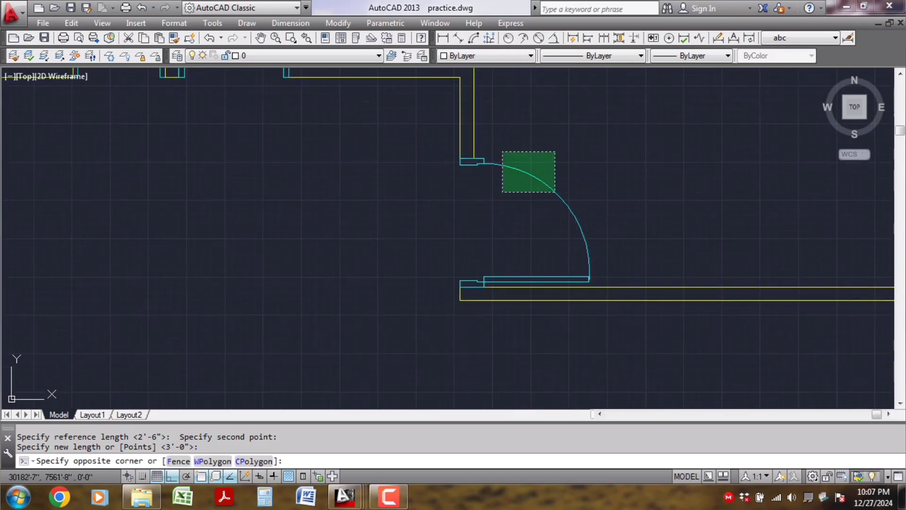
click(503, 192)
right_click(502, 192)
mouse_move(554, 280)
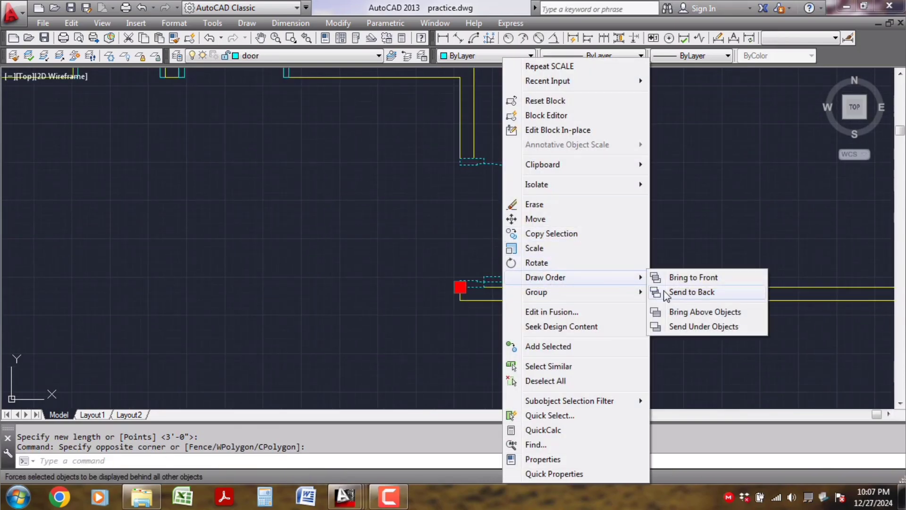
click(666, 294)
Step: Examine the whole floor plan with its fitted doors and the reference first floor plan image above it
scroll(548, 267, down, 7)
middle_drag(524, 307, 490, 295)
scroll(499, 300, up, 2)
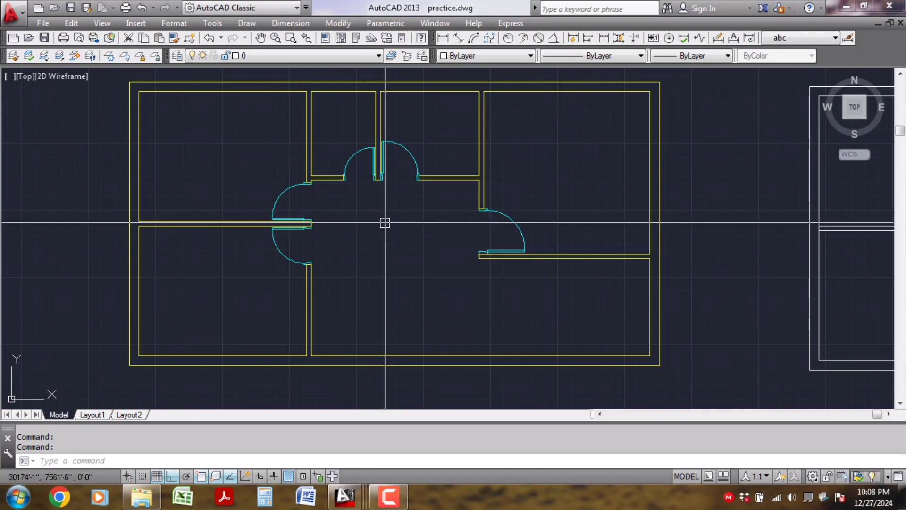
scroll(386, 222, down, 1)
scroll(386, 222, down, 1)
middle_drag(380, 246, 380, 265)
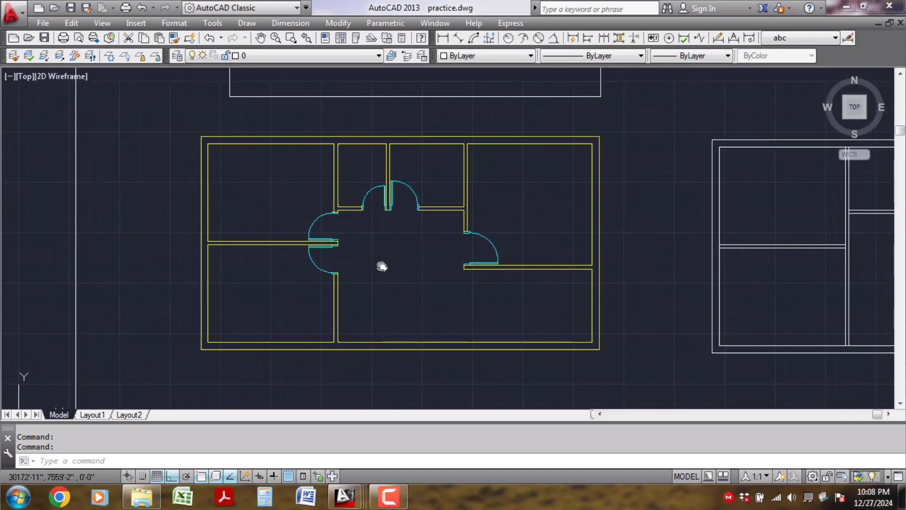
scroll(377, 265, up, 1)
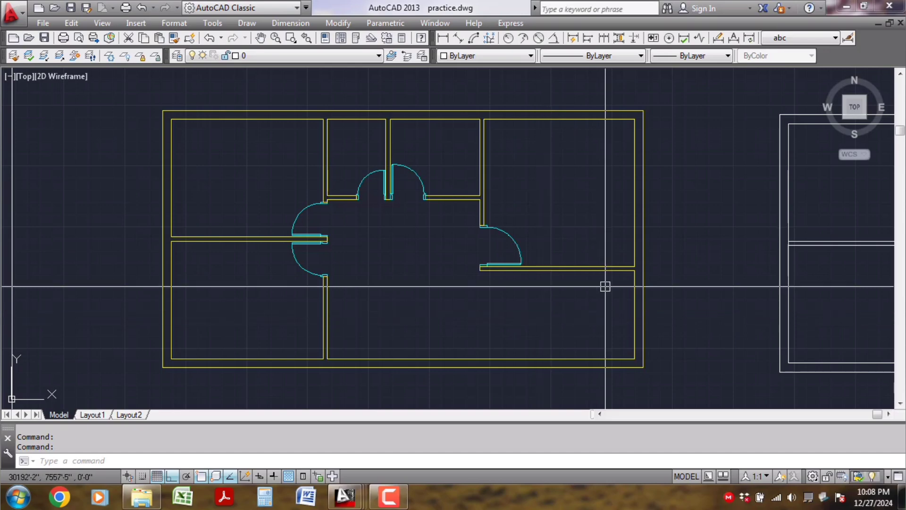
scroll(376, 279, down, 3)
middle_drag(353, 292, 434, 305)
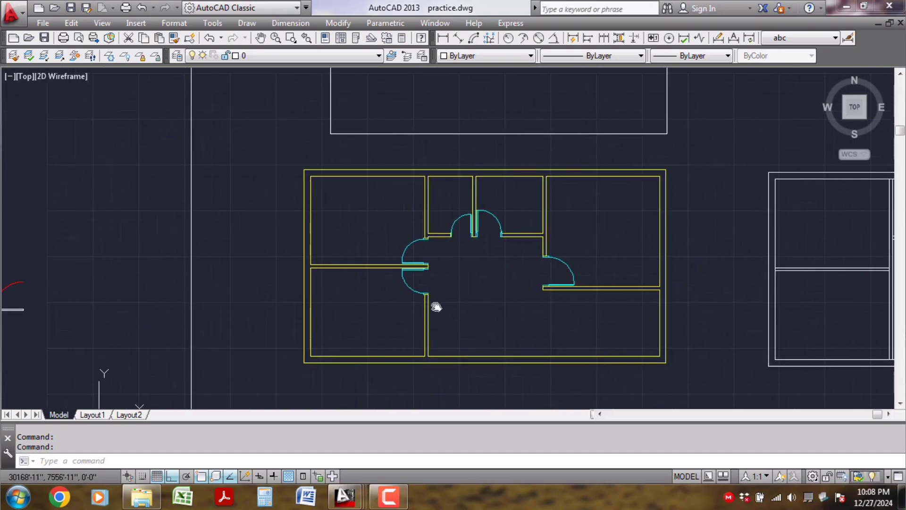
scroll(435, 306, down, 1)
scroll(559, 276, down, 1)
scroll(360, 225, up, 3)
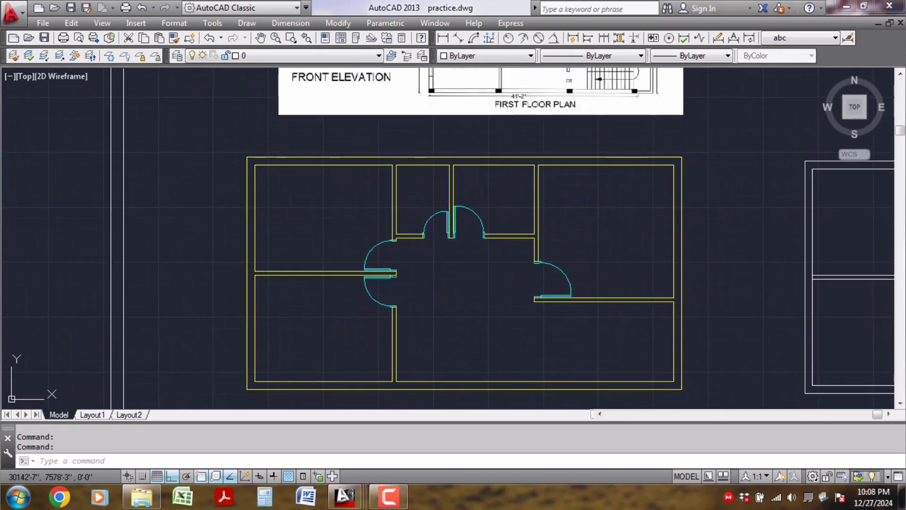
middle_drag(274, 211, 286, 200)
scroll(280, 204, up, 1)
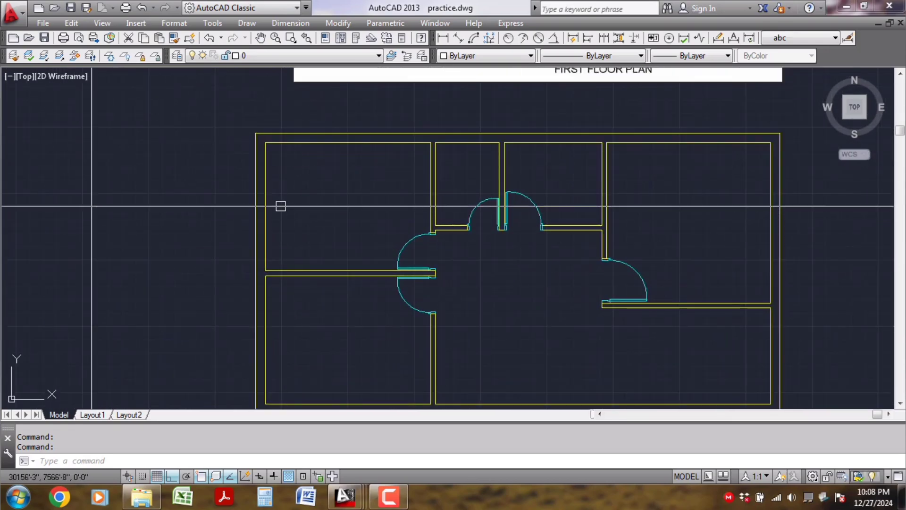
scroll(279, 204, down, 2)
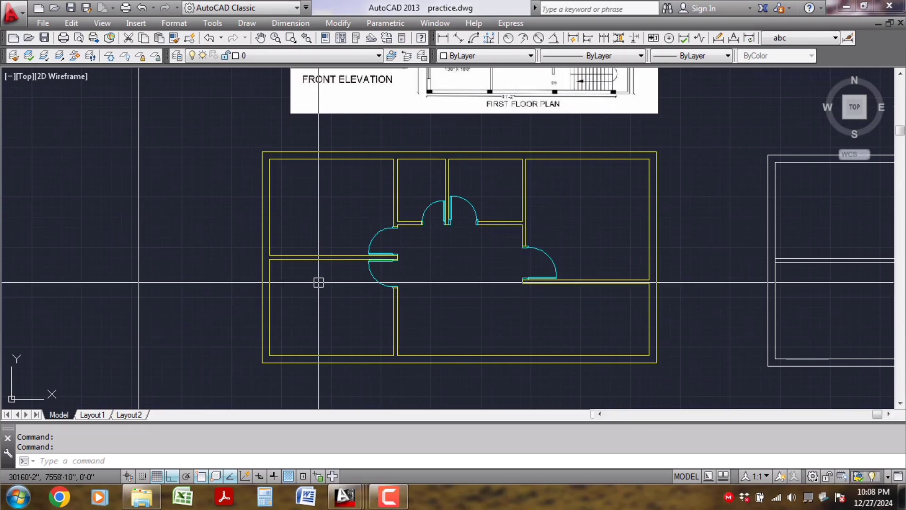
scroll(283, 239, up, 1)
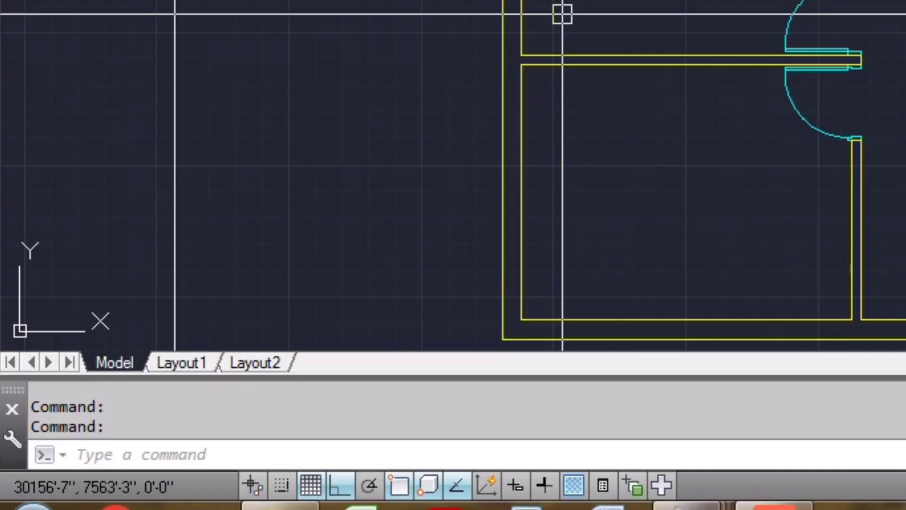
text(l)
key(Return)
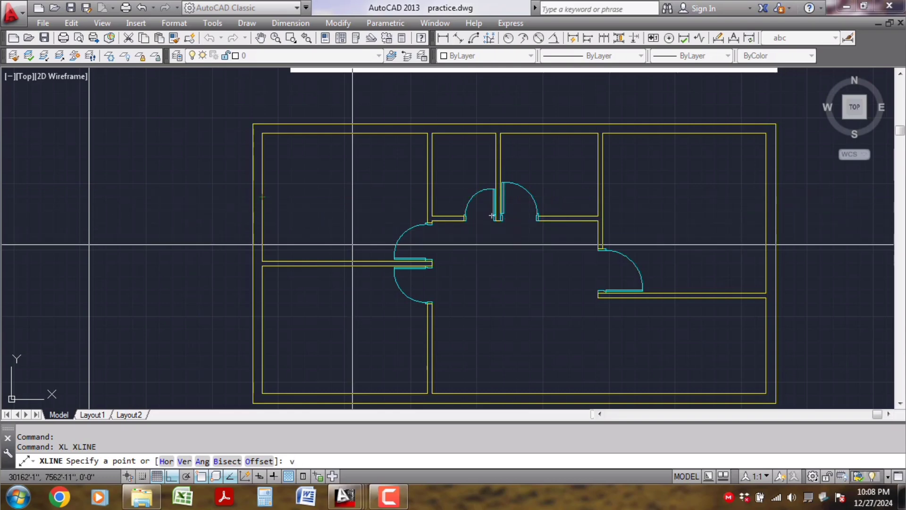
key(Return)
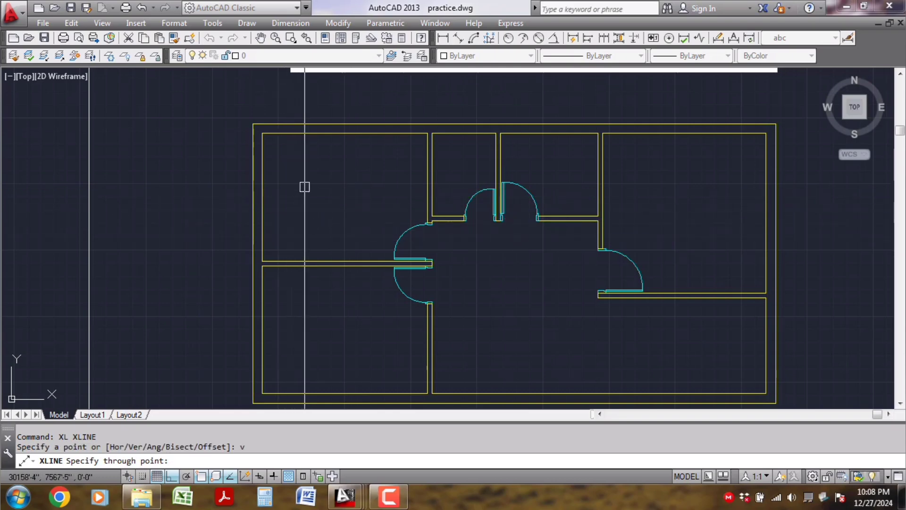
key(Escape)
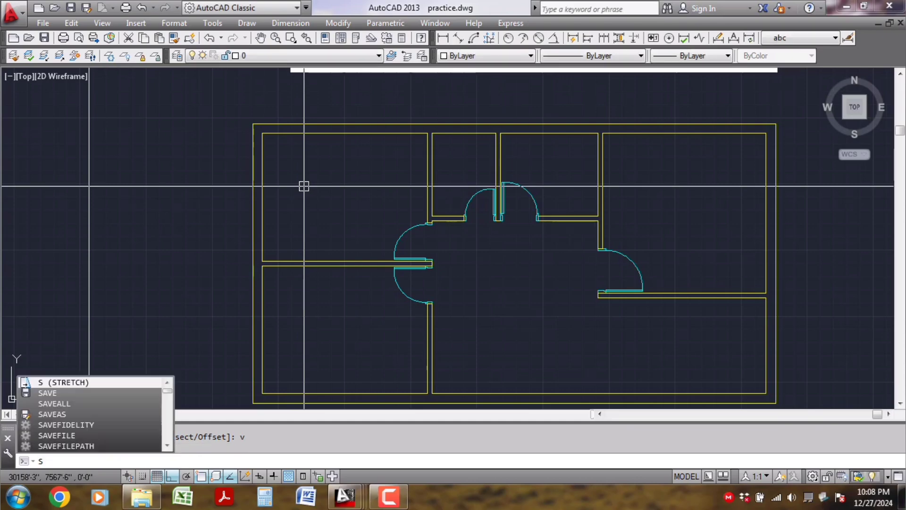
key(Escape)
text(xl)
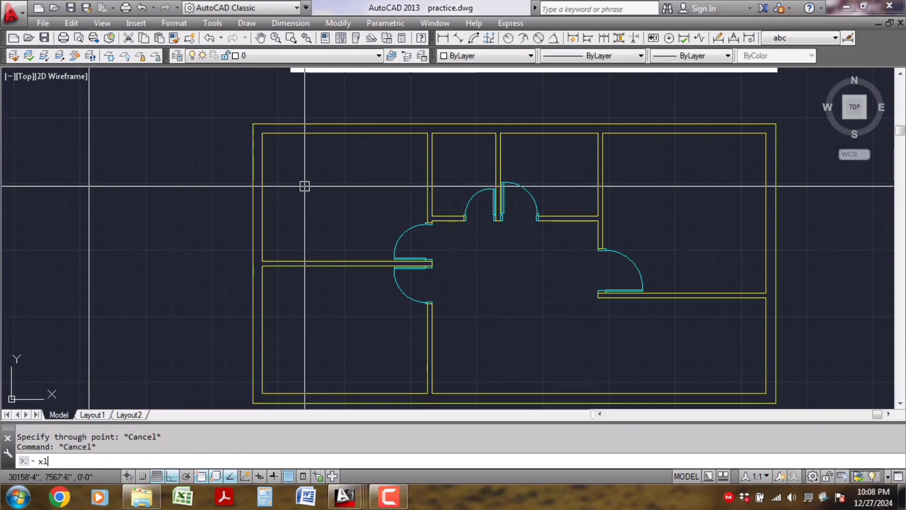
key(F1)
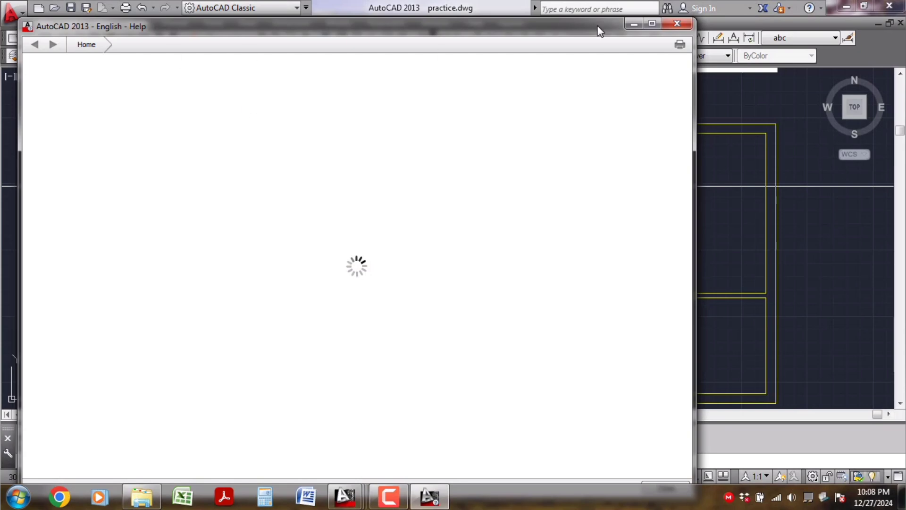
click(677, 23)
text(x)
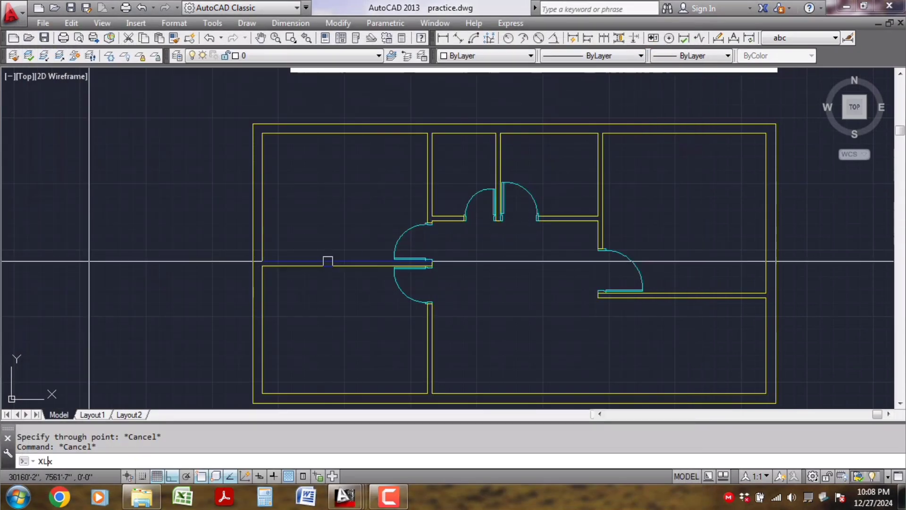
text(z)
key(ctrl+z)
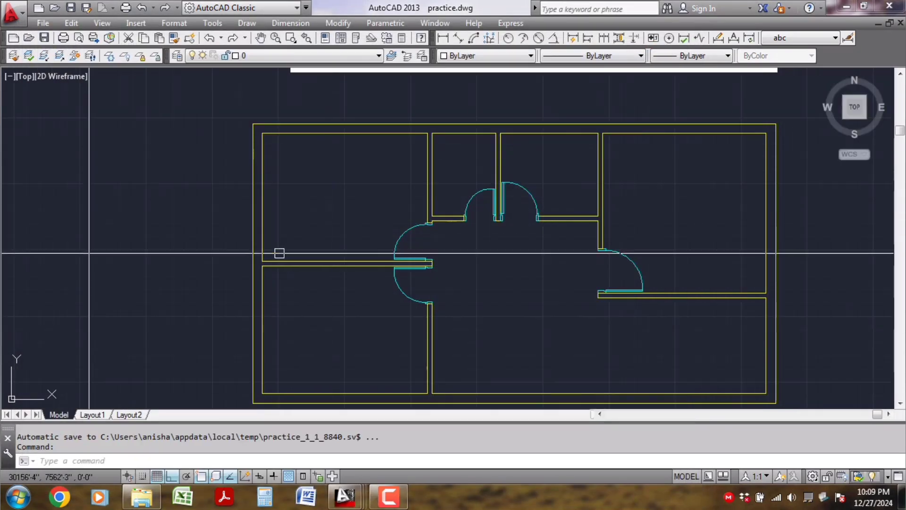
Step: Draw horizontal construction lines through the midpoints of the inner west wall in the upper-left and lower-left rooms
text(XL)
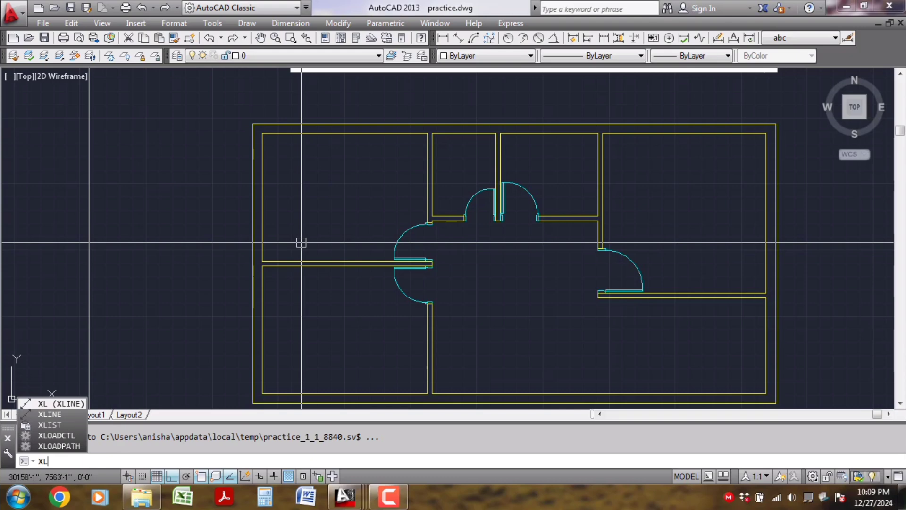
key(Return)
text(h)
key(Return)
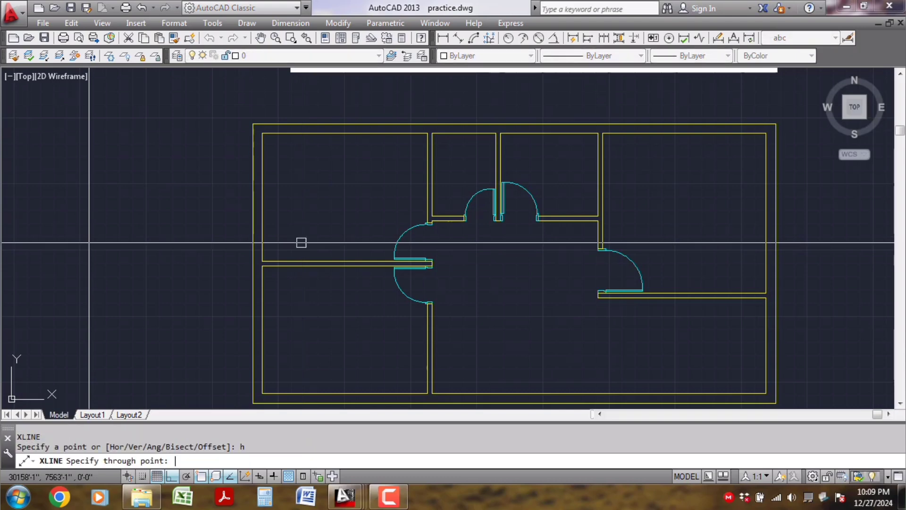
click(263, 319)
scroll(295, 257, down, 2)
middle_drag(369, 349, 316, 331)
middle_drag(338, 276, 349, 315)
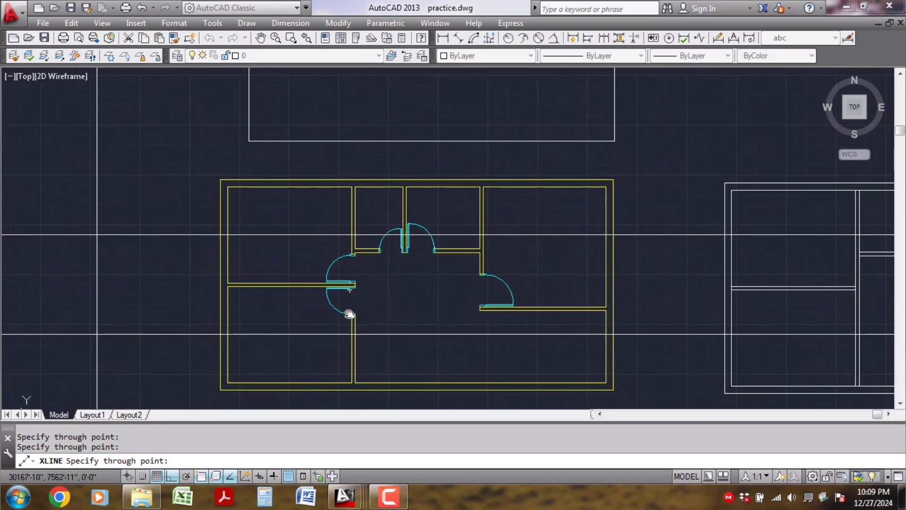
key(Escape)
Step: Offset the upper-left room's horizontal construction line 2'6" upward and downward
scroll(238, 262, up, 2)
scroll(251, 254, up, 1)
middle_drag(262, 260, 338, 239)
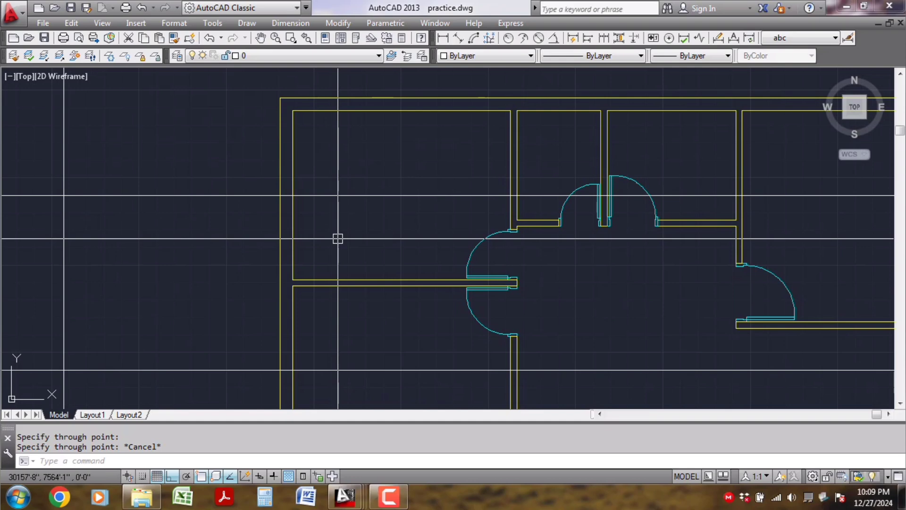
text(o)
key(Return)
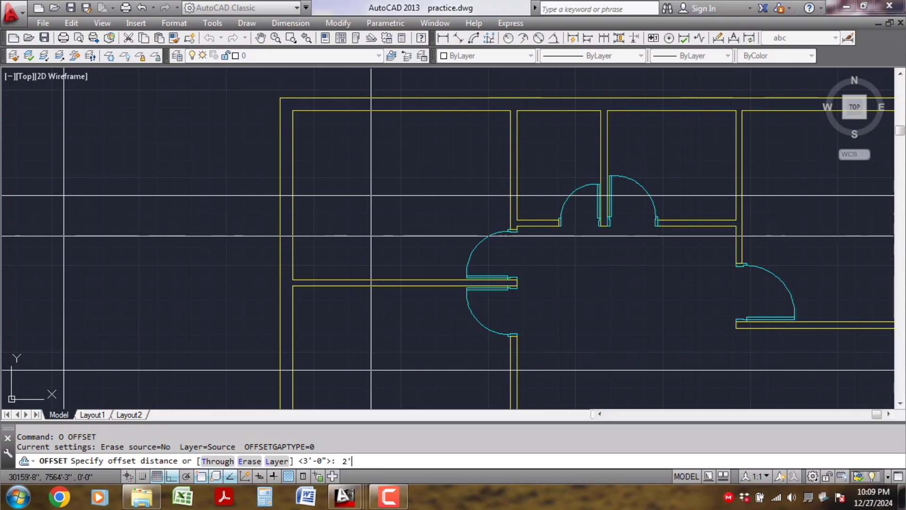
key(Return)
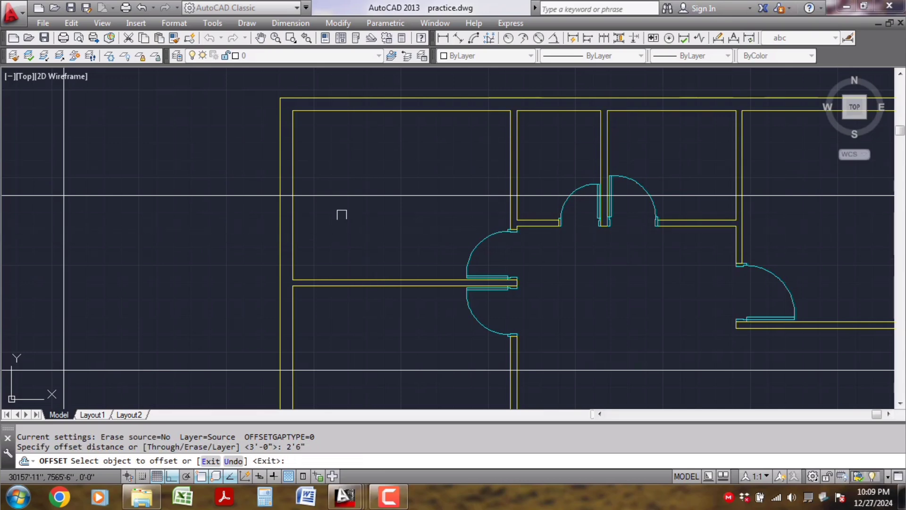
click(329, 195)
click(330, 179)
click(330, 195)
click(337, 274)
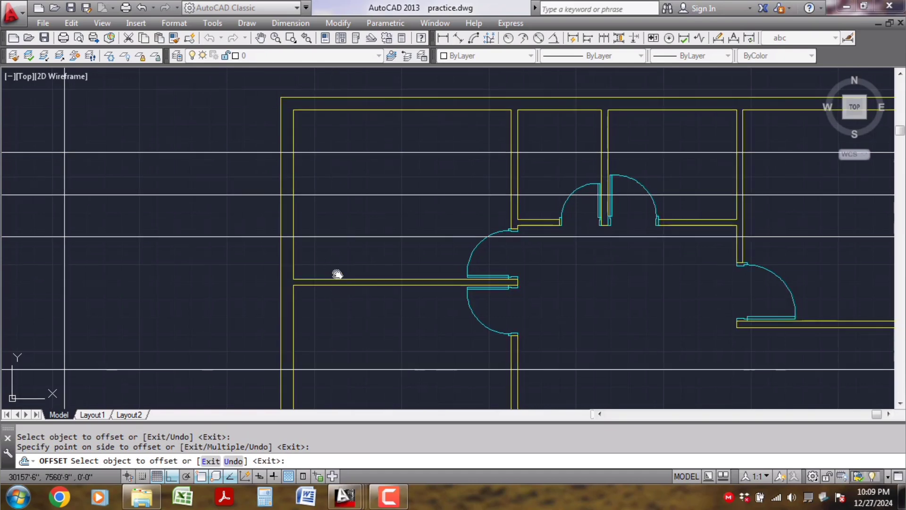
Step: Offset the lower-left room's horizontal construction line by the same distance to both sides
middle_drag(337, 274, 338, 204)
scroll(338, 205, down, 1)
middle_drag(344, 320, 344, 293)
click(338, 265)
click(338, 267)
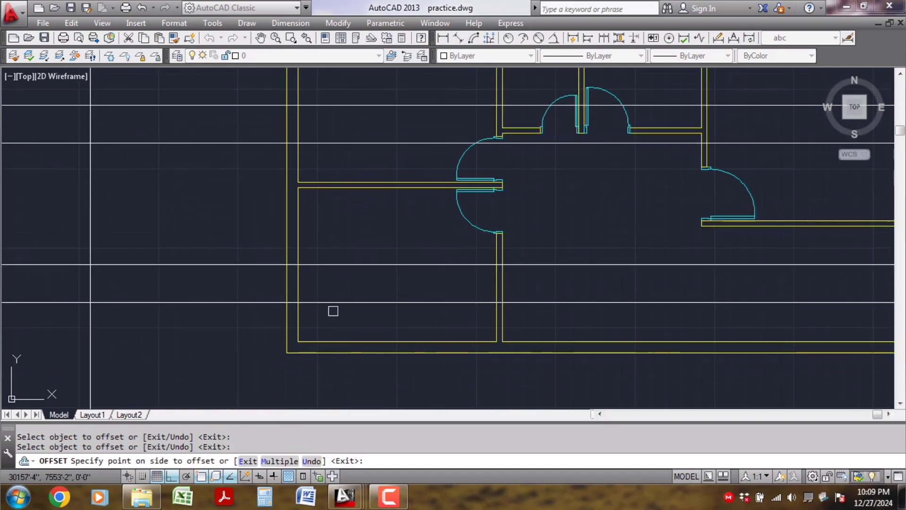
click(337, 257)
key(Return)
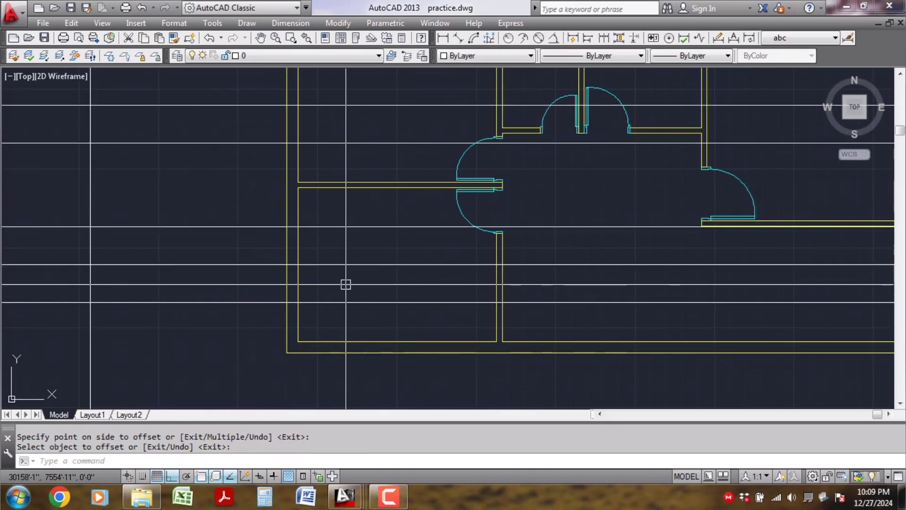
Step: Erase the middle construction line in both west rooms, keeping only the offset lines
text(t)
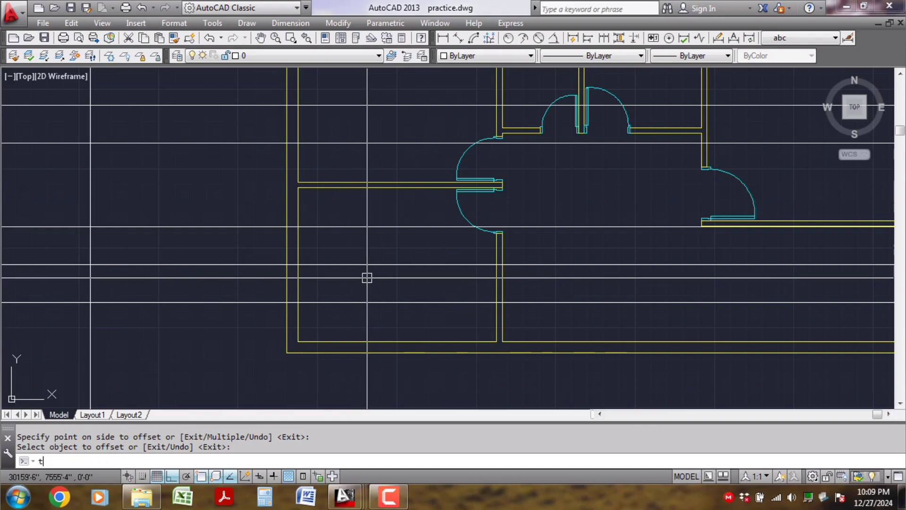
text(r)
key(Escape)
click(360, 277)
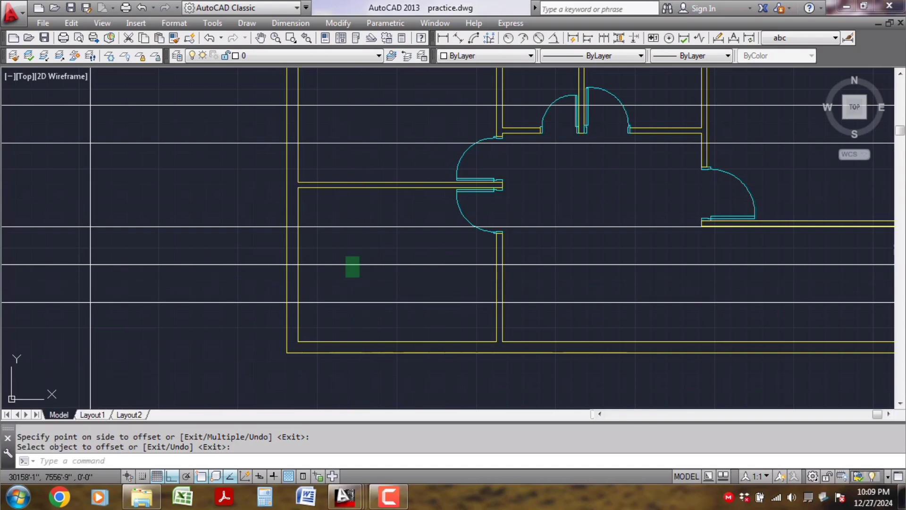
click(346, 256)
scroll(400, 341, down, 1)
key(Delete)
click(345, 136)
key(Escape)
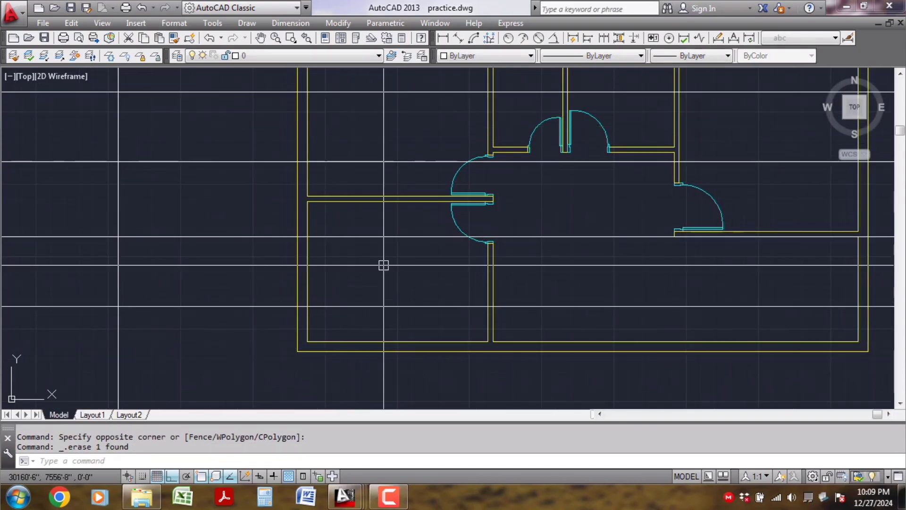
Step: Trim the west outer wall between each pair of offset lines to cut window openings in the upper-left and lower-left rooms
text(tr)
key(Return)
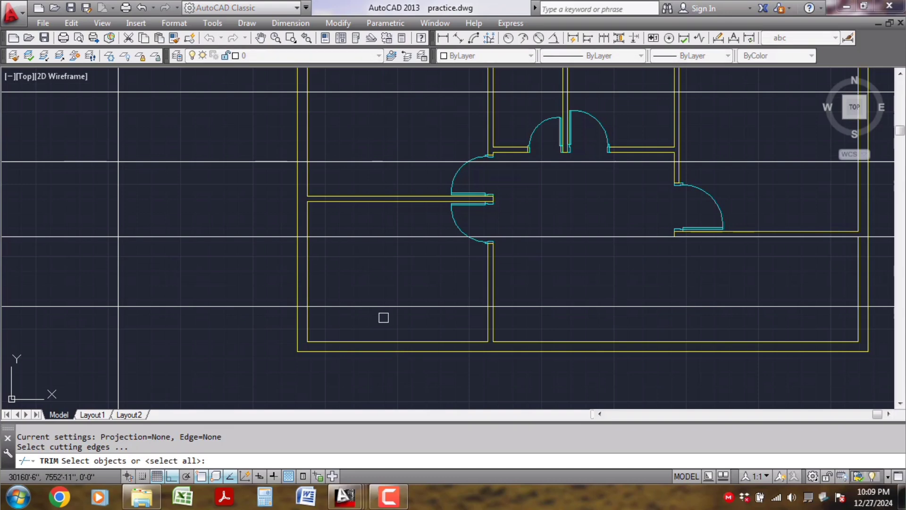
click(382, 318)
click(373, 259)
click(362, 232)
middle_drag(362, 231, 347, 315)
click(377, 257)
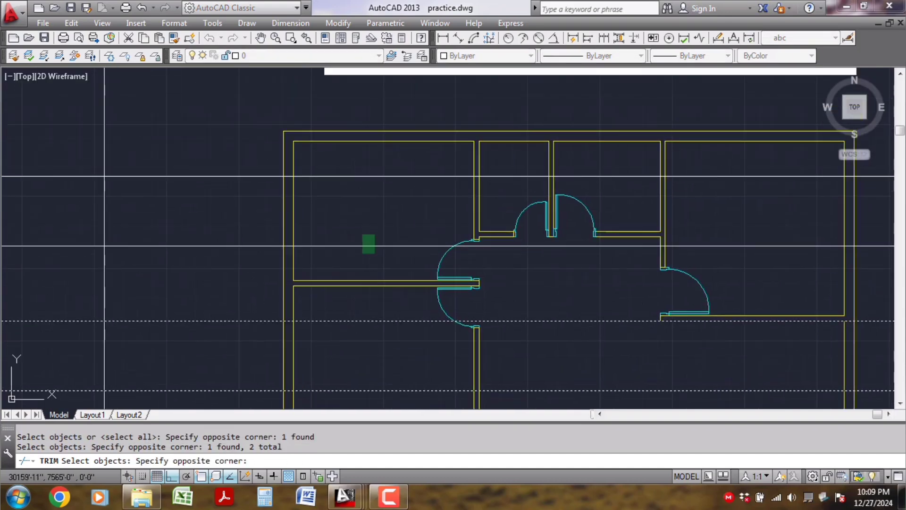
click(362, 234)
click(357, 190)
click(343, 171)
key(Return)
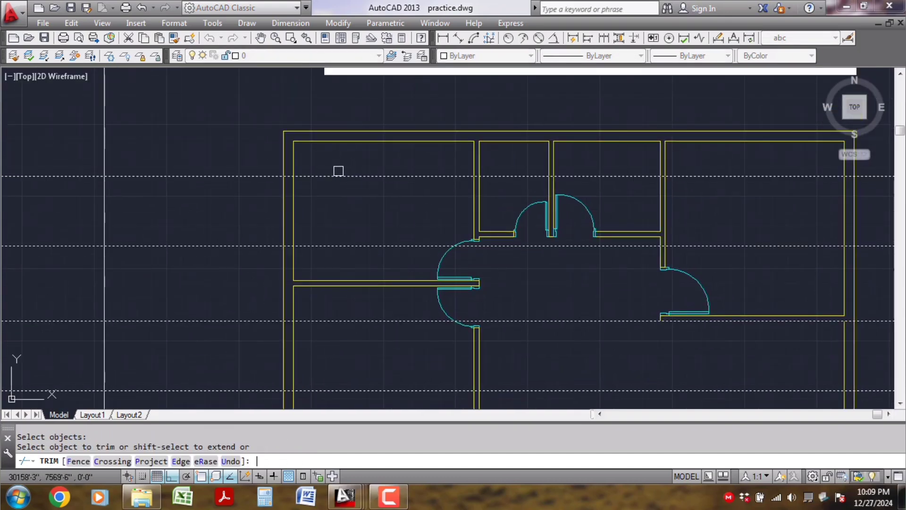
click(323, 206)
middle_drag(303, 308, 321, 237)
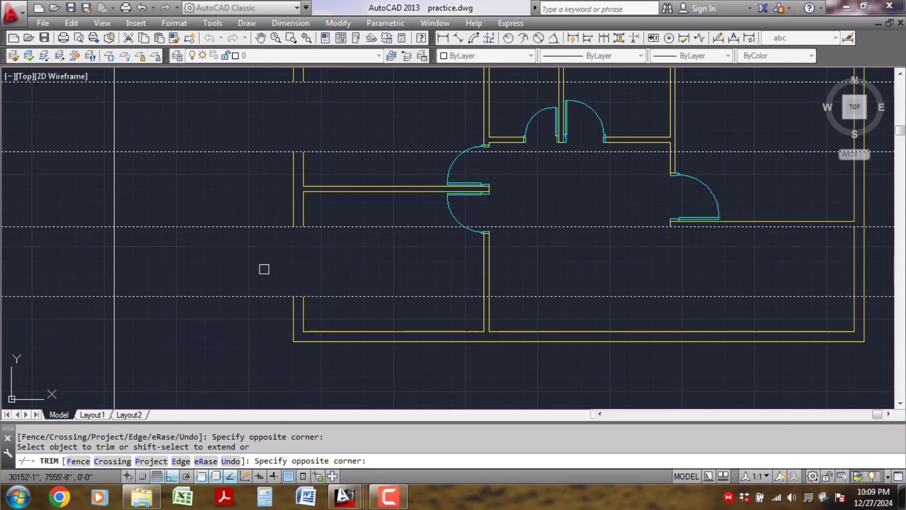
scroll(394, 336, down, 1)
click(275, 320)
click(220, 112)
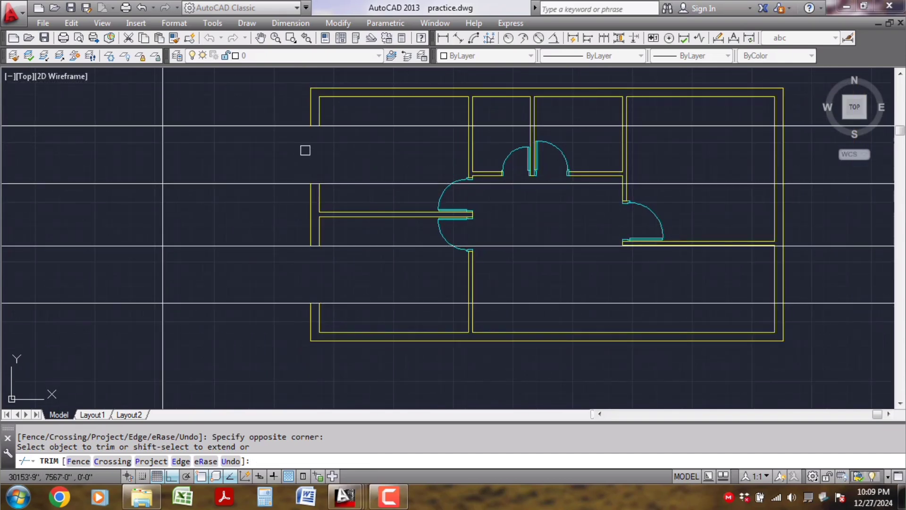
key(Return)
Step: Trim the four construction lines outside the building, using the west wall's outer face segments as cutting edges
text(tr)
key(Return)
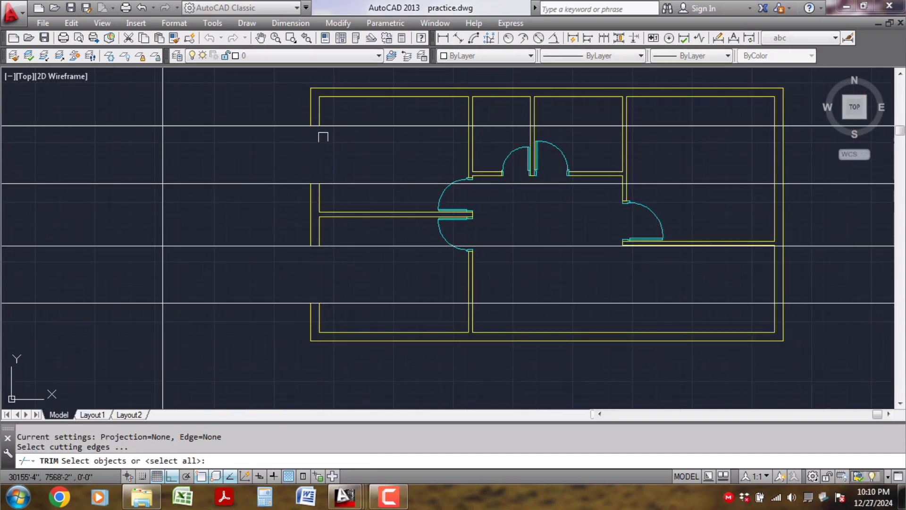
click(311, 110)
click(306, 199)
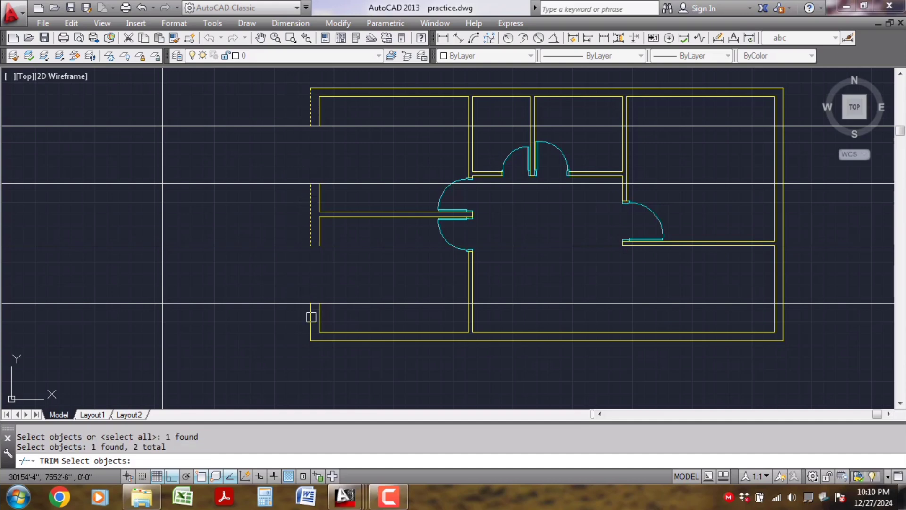
key(Return)
click(290, 326)
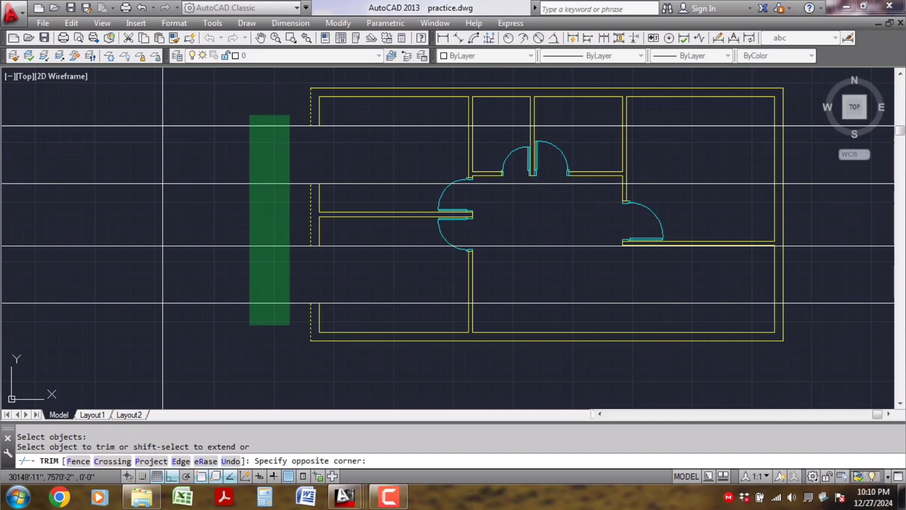
click(246, 106)
key(Return)
Step: Trim the four construction lines inside the plan, using the west wall's three inner face segments as cutting edges
key(Return)
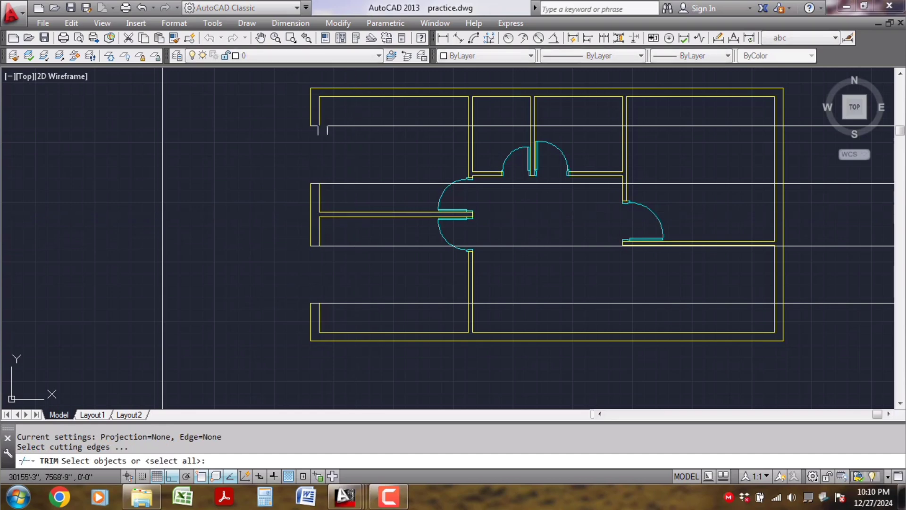
click(319, 113)
click(320, 194)
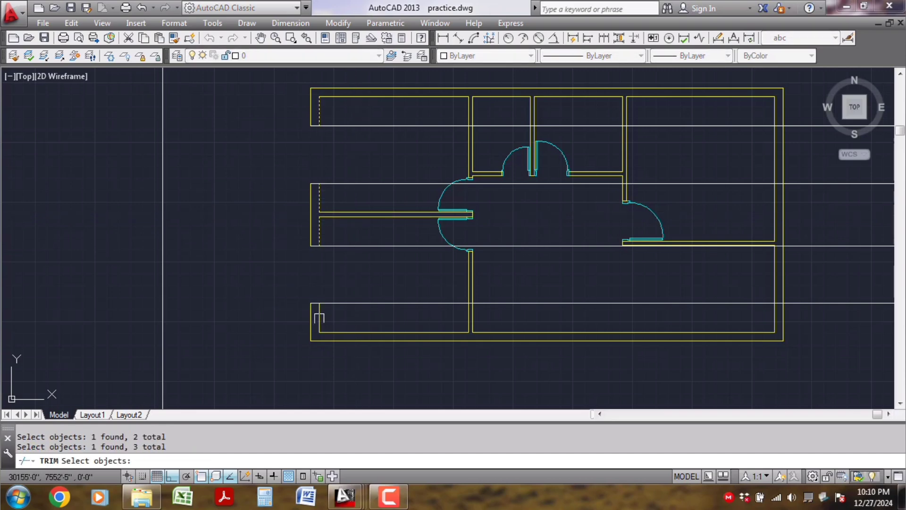
key(Return)
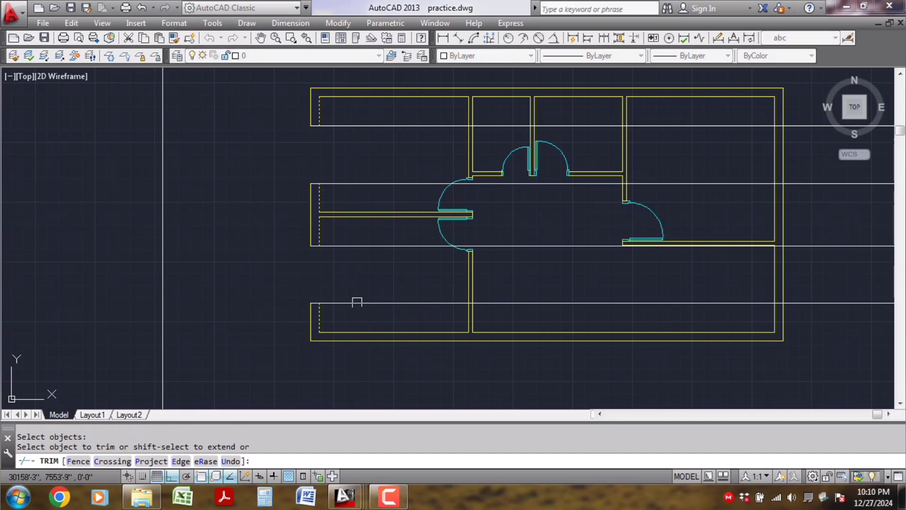
Step: Trim the four horizontal construction lines back to the selected inner faces of the west wall, and undo the trim
click(341, 303)
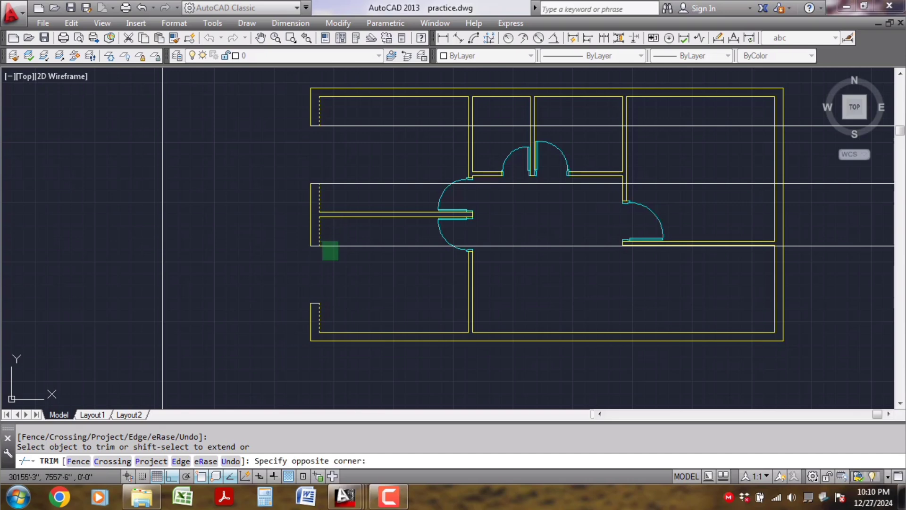
click(322, 241)
click(339, 184)
click(343, 124)
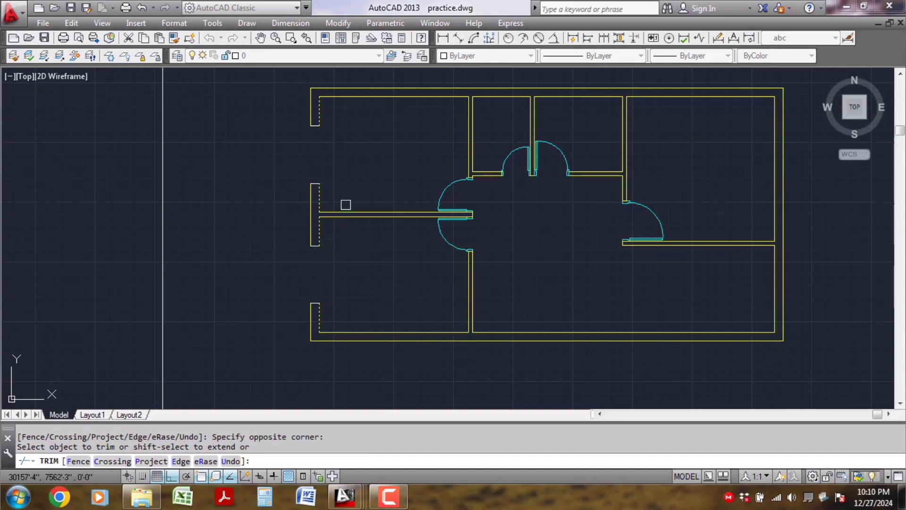
key(ctrl+z)
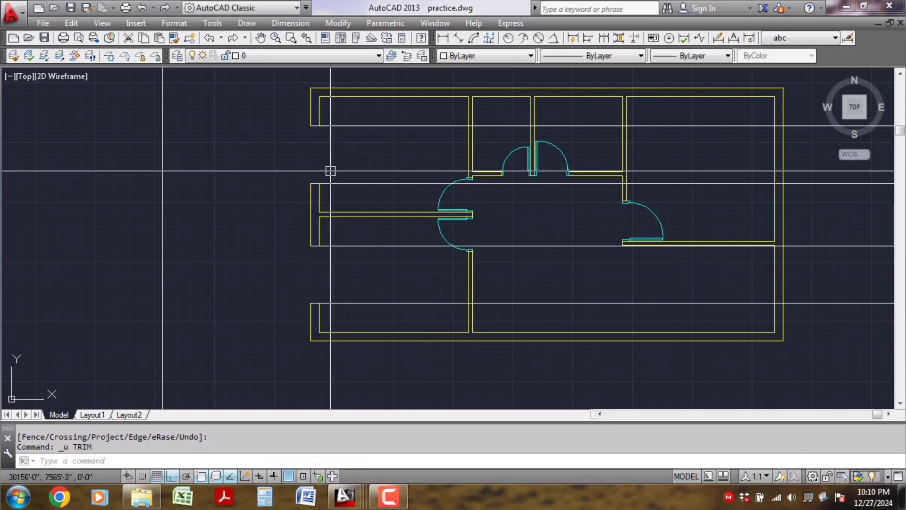
Step: Try to trim the four horizontal construction lines with all objects as cutting edges, and undo the trim
text(TR)
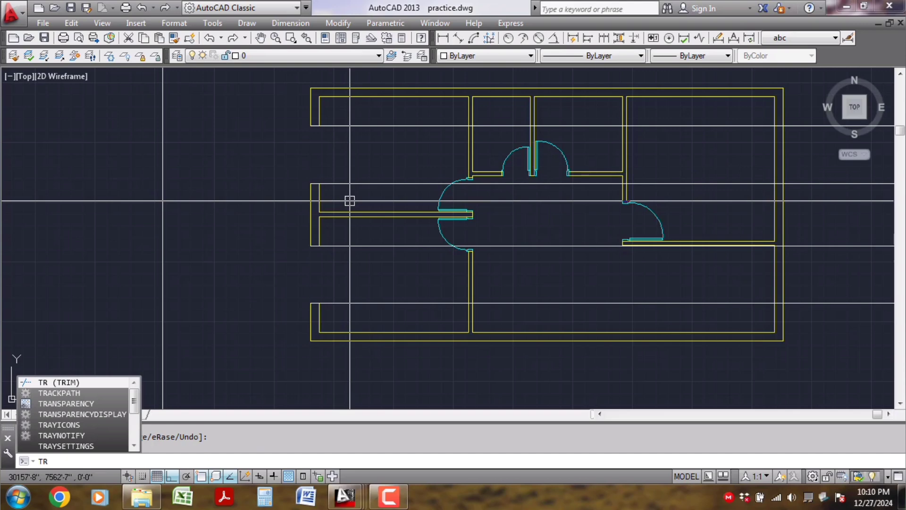
key(Return)
key(Return)
click(339, 126)
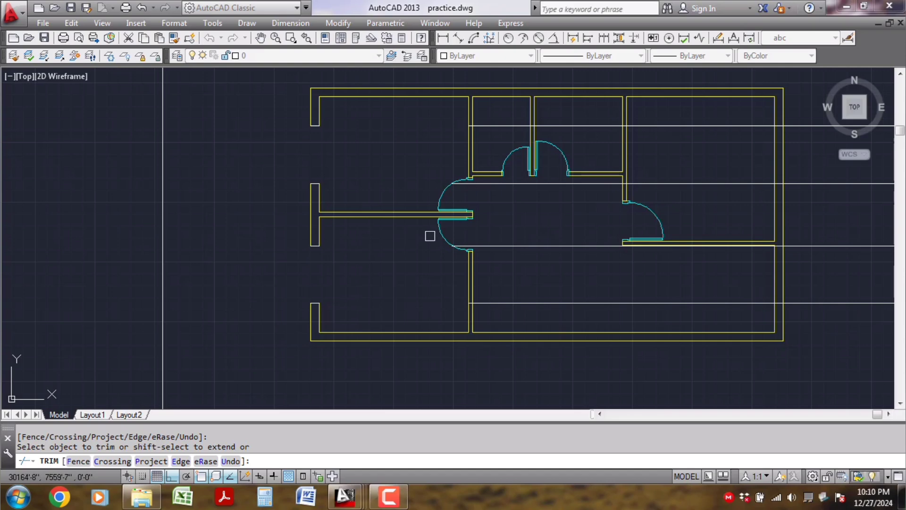
scroll(429, 235, down, 1)
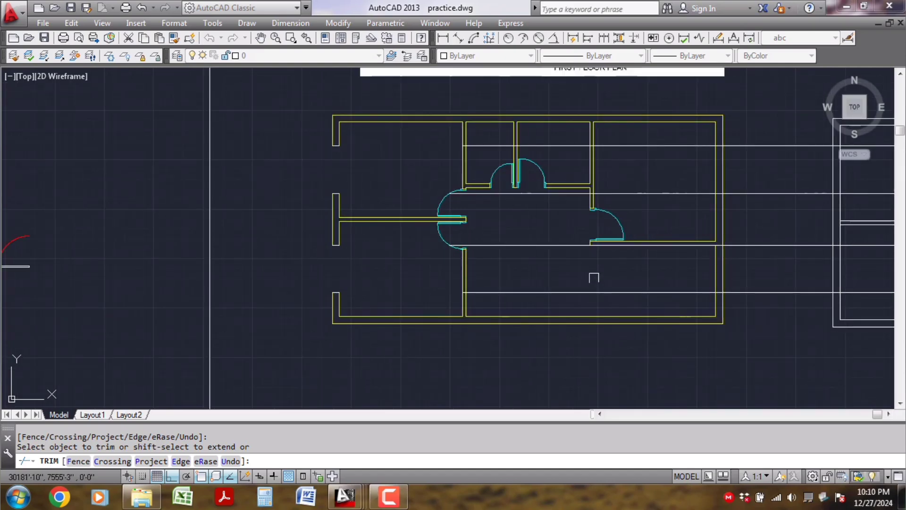
key(Escape)
key(ctrl+z)
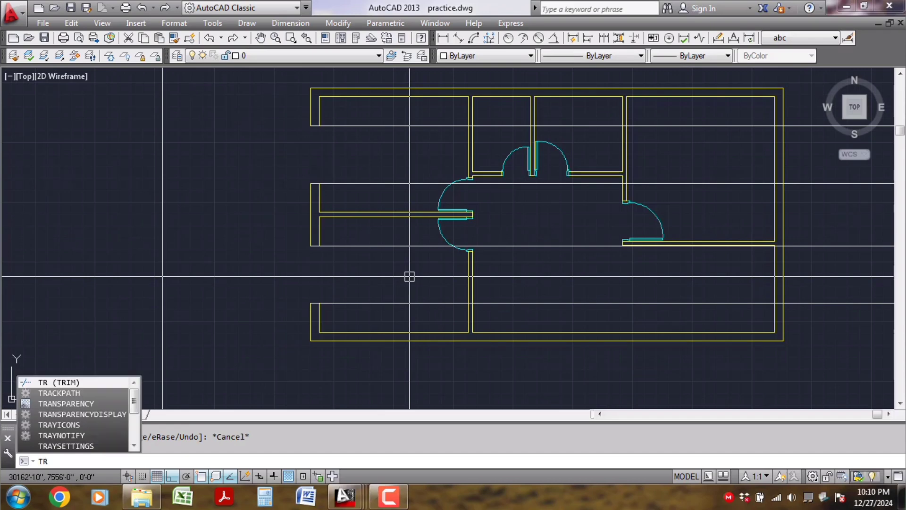
Step: Trim the four horizontal construction lines inside the plan, using the west wall's inner face segments as cutting edges
key(Return)
click(320, 114)
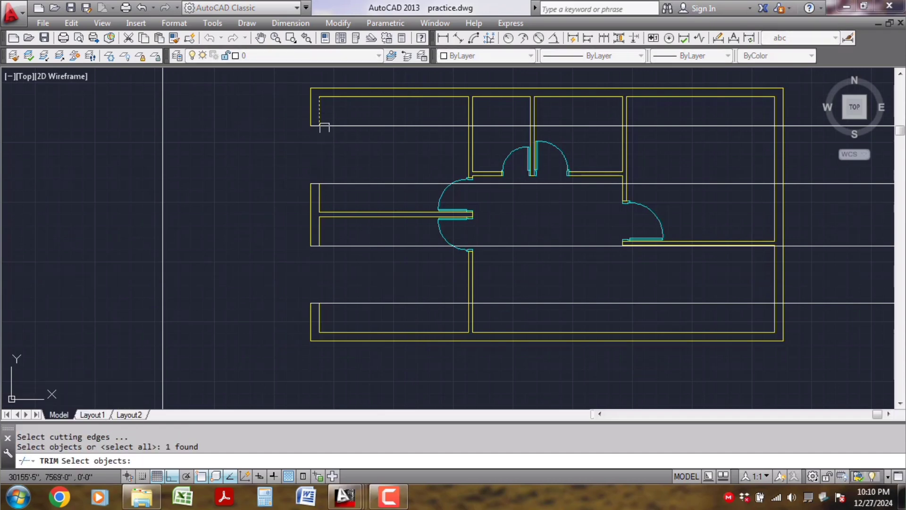
click(319, 196)
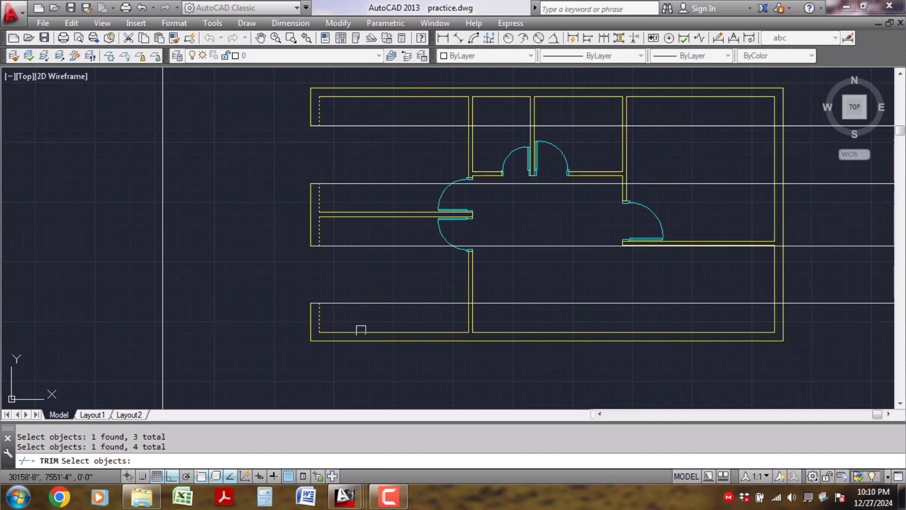
key(Return)
click(330, 302)
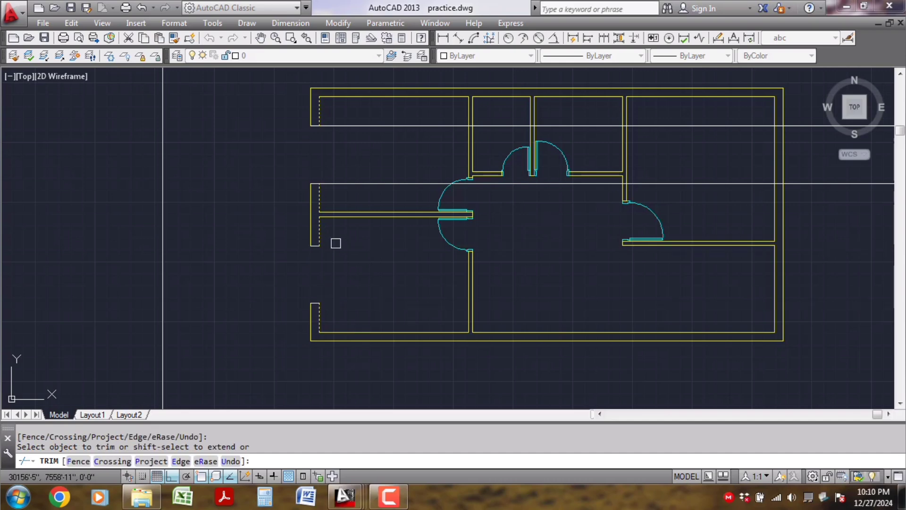
click(341, 123)
key(Return)
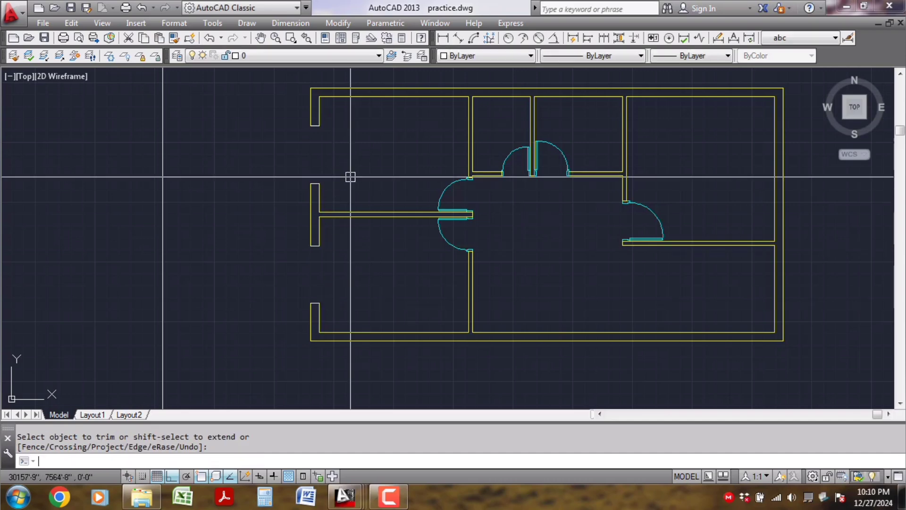
Step: Match the white end lines at both west wall openings to the properties of the yellow wall line
text(ma)
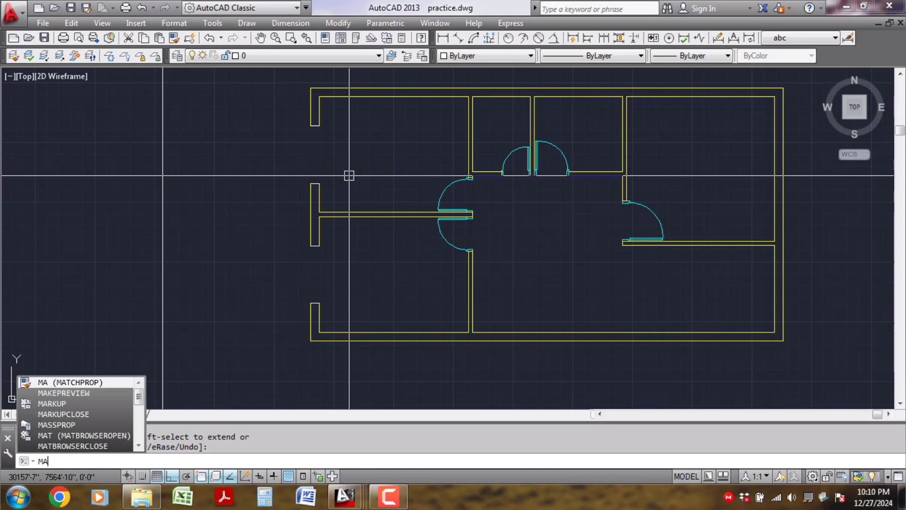
key(Return)
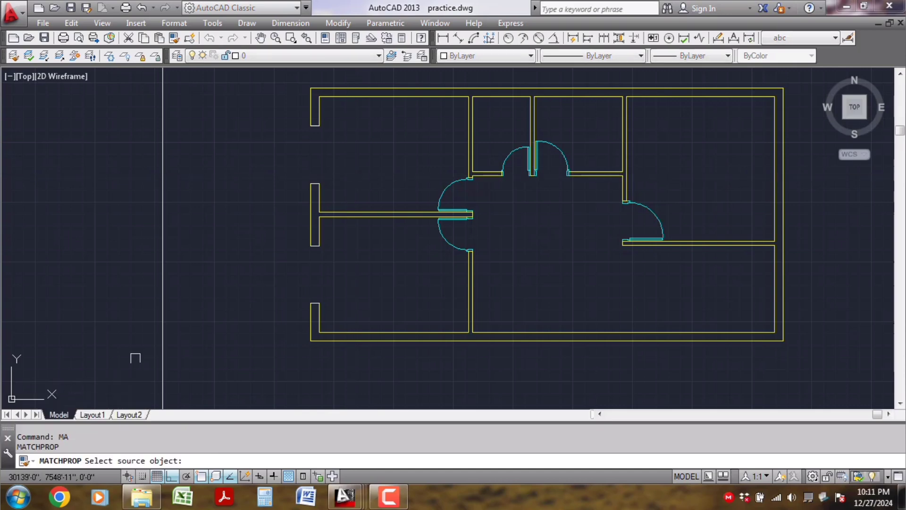
click(320, 110)
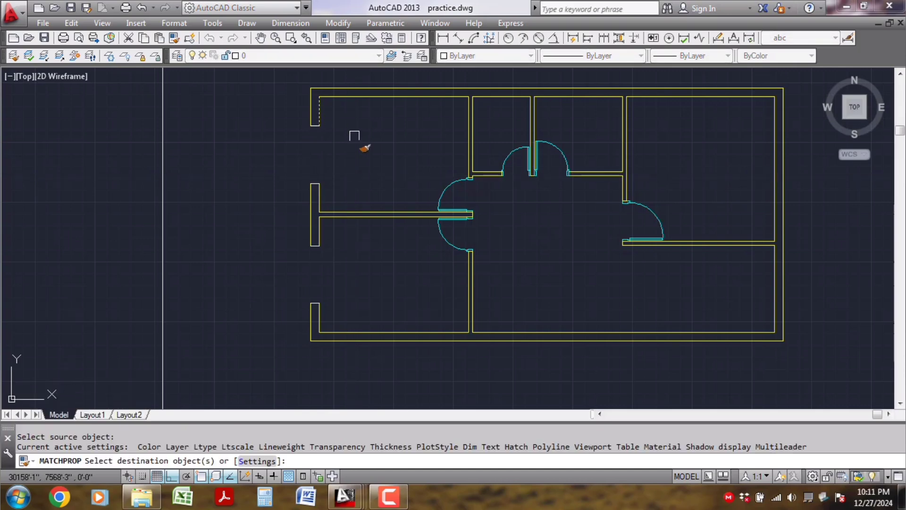
click(278, 119)
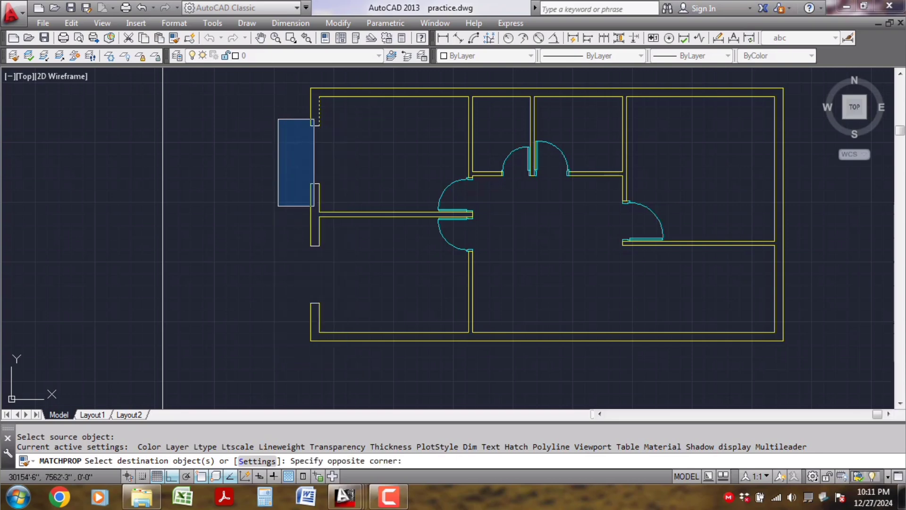
click(262, 128)
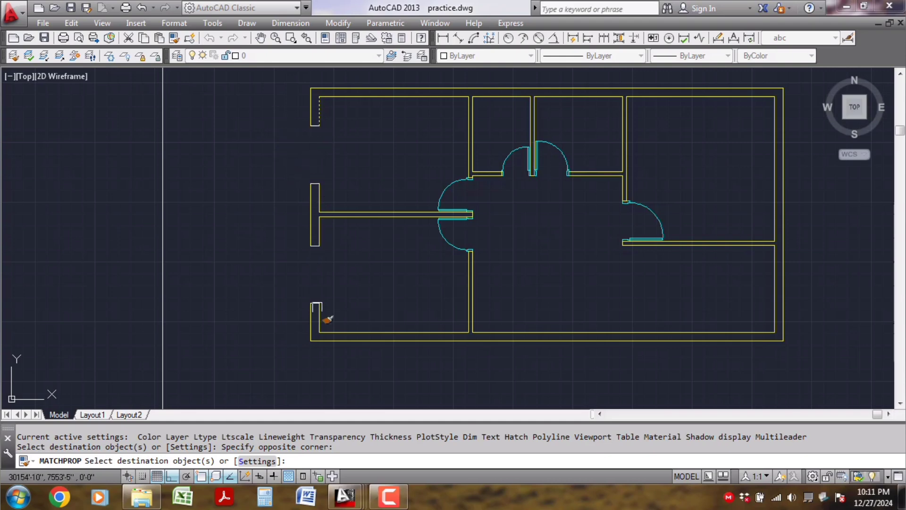
click(264, 115)
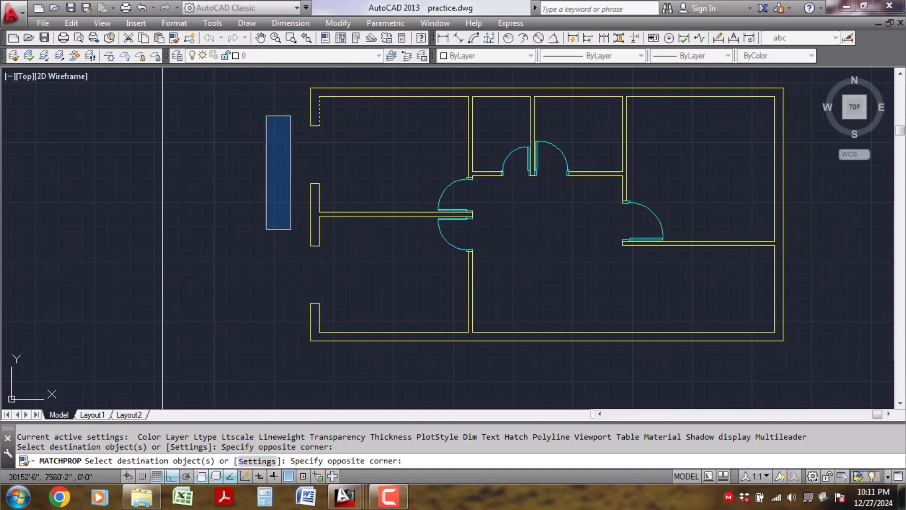
click(339, 360)
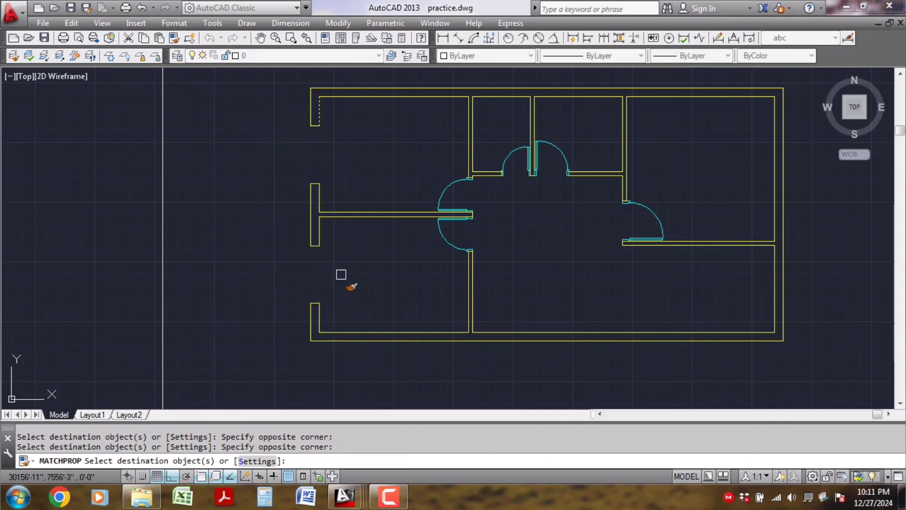
key(Return)
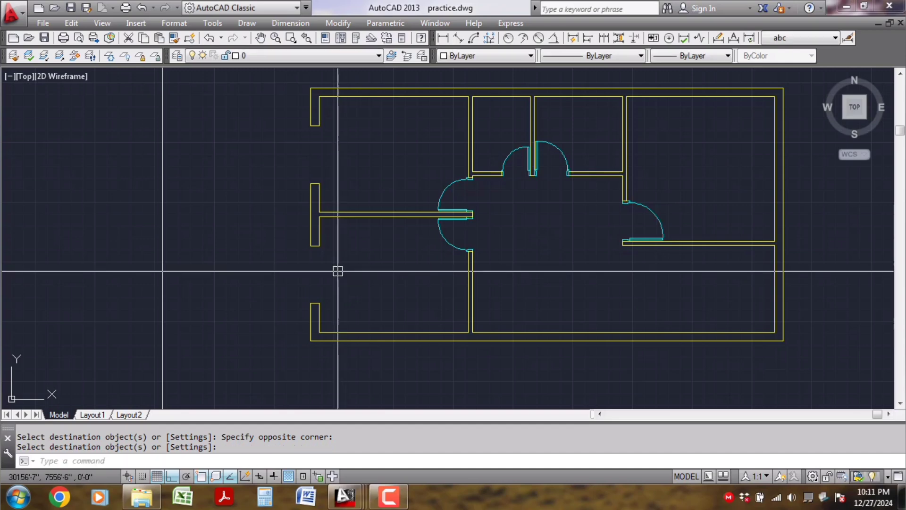
Step: Draw two vertical lines across the upper west wall opening, one along the outer wall face and one along the inner face
scroll(344, 238, down, 1)
scroll(303, 155, up, 4)
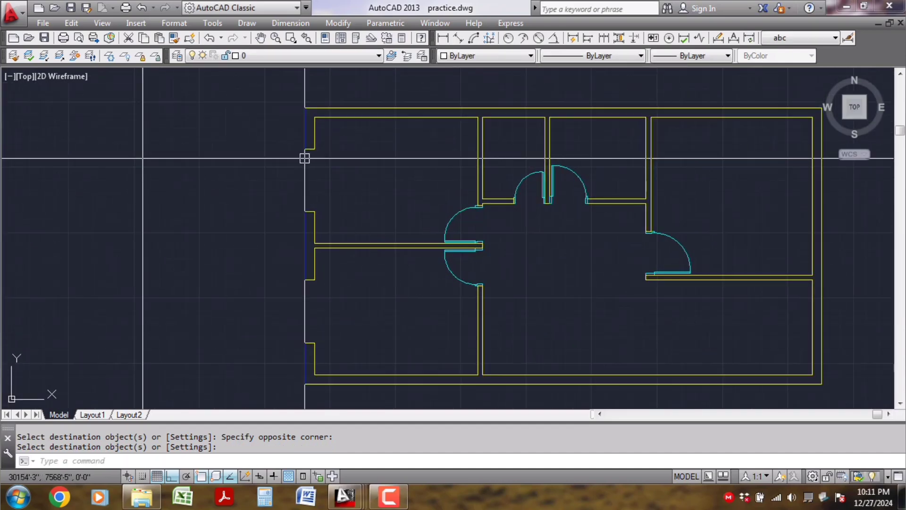
text(1)
key(Return)
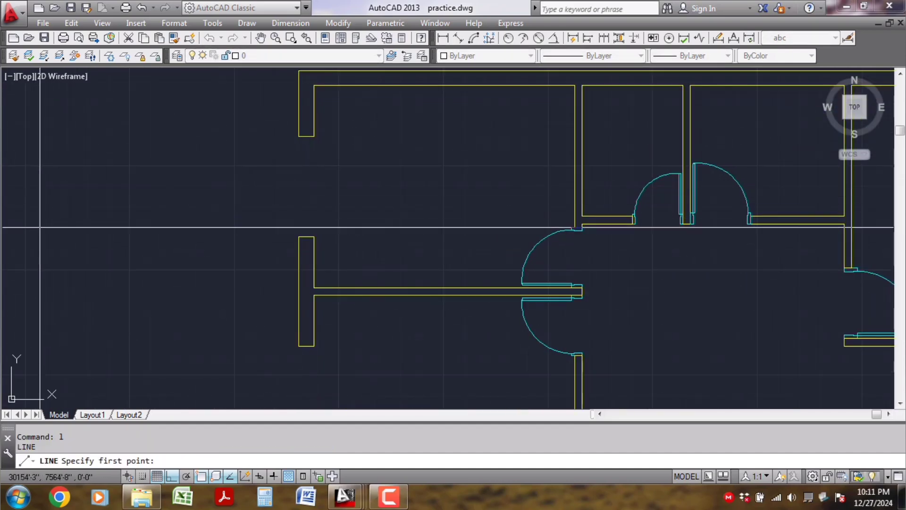
click(298, 221)
click(299, 141)
key(Return)
key(Return)
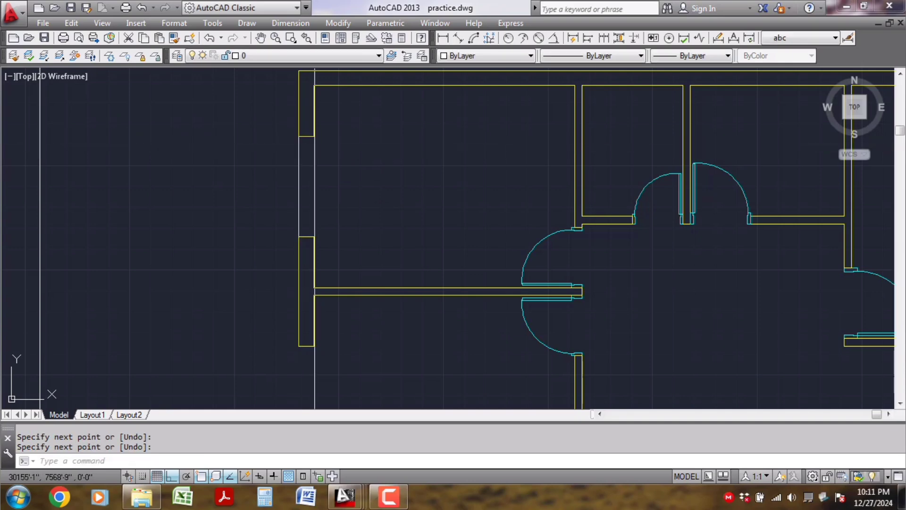
click(314, 137)
click(314, 236)
key(Return)
scroll(313, 236, up, 1)
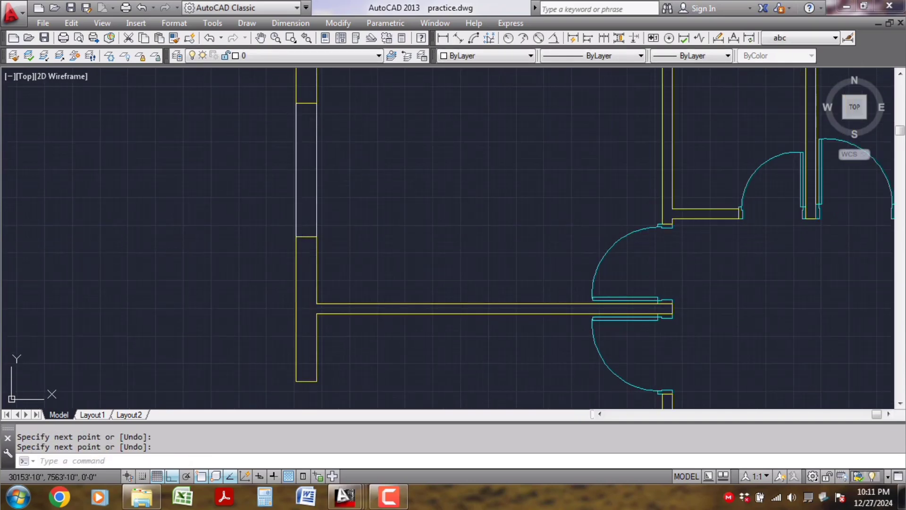
middle_drag(293, 179, 288, 200)
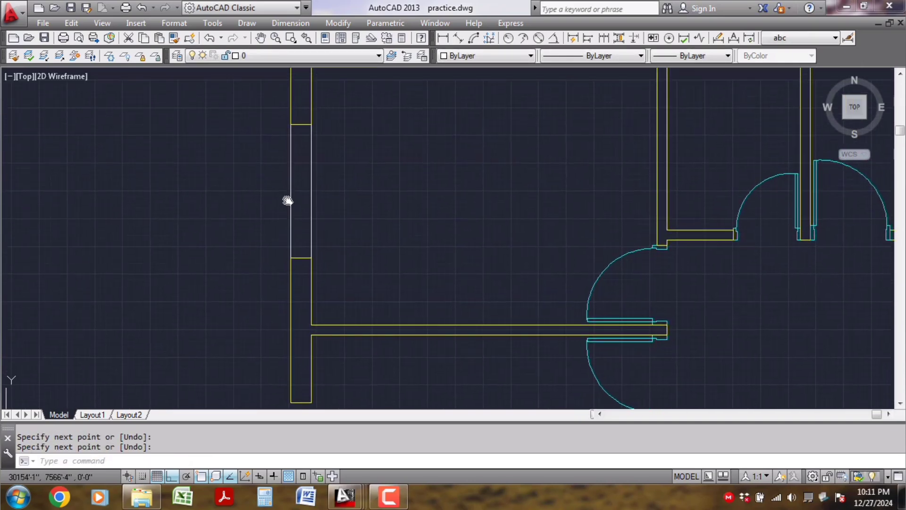
scroll(335, 162, down, 2)
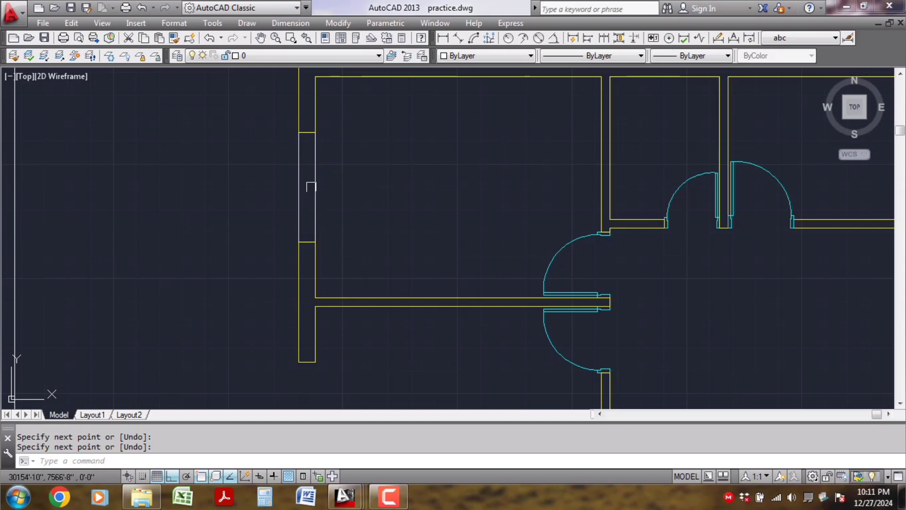
scroll(354, 186, down, 1)
scroll(350, 187, up, 3)
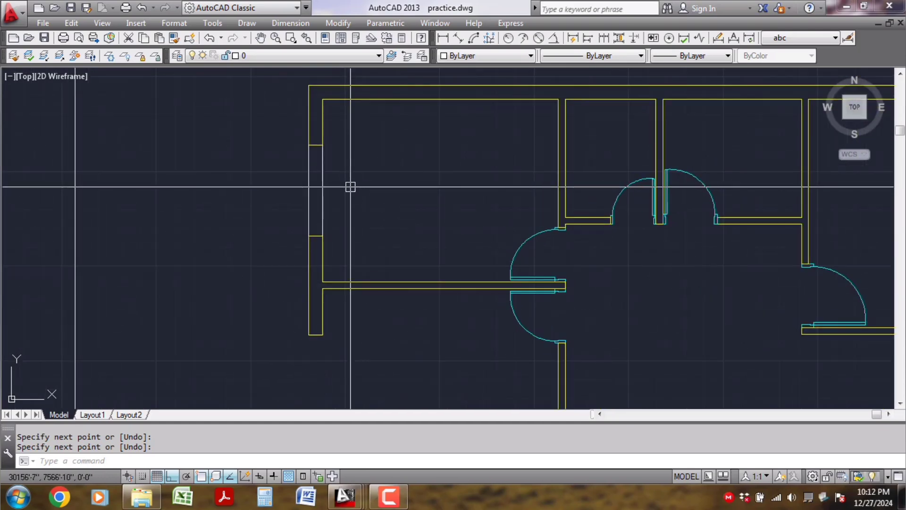
scroll(346, 182, down, 2)
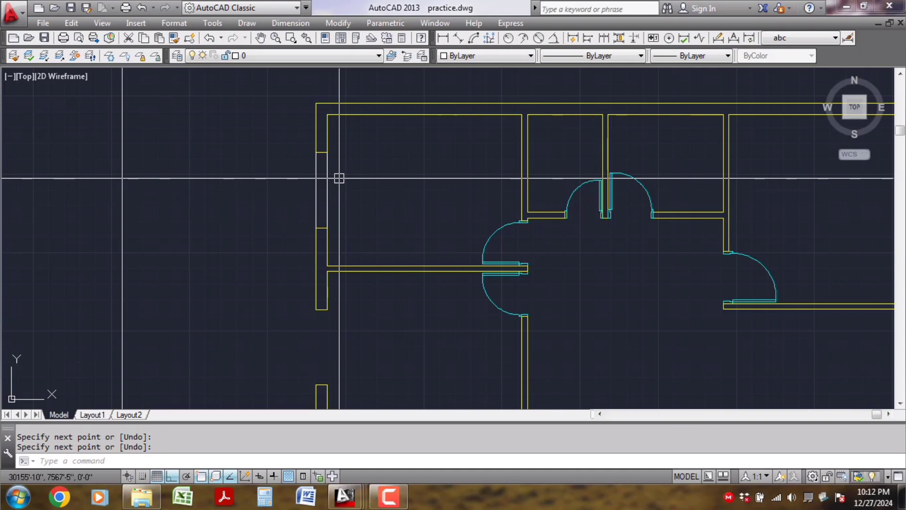
scroll(340, 176, up, 1)
scroll(338, 171, down, 1)
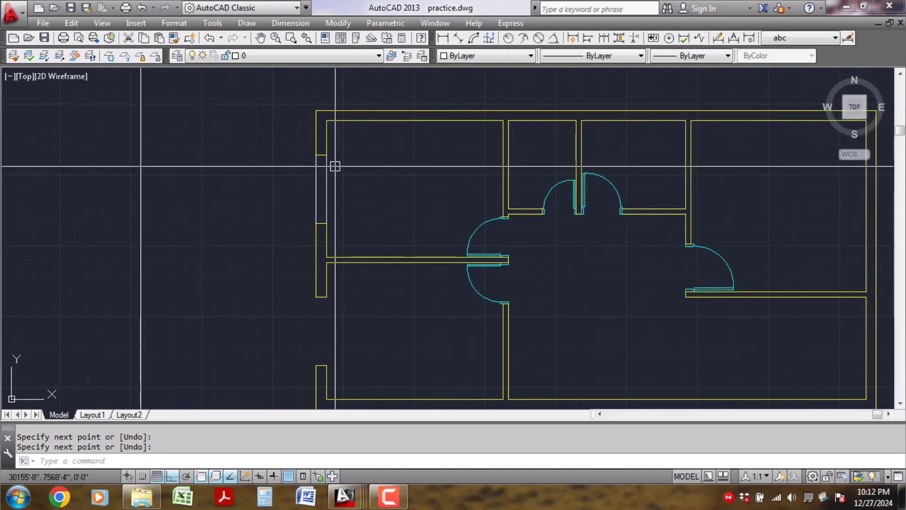
scroll(313, 175, up, 3)
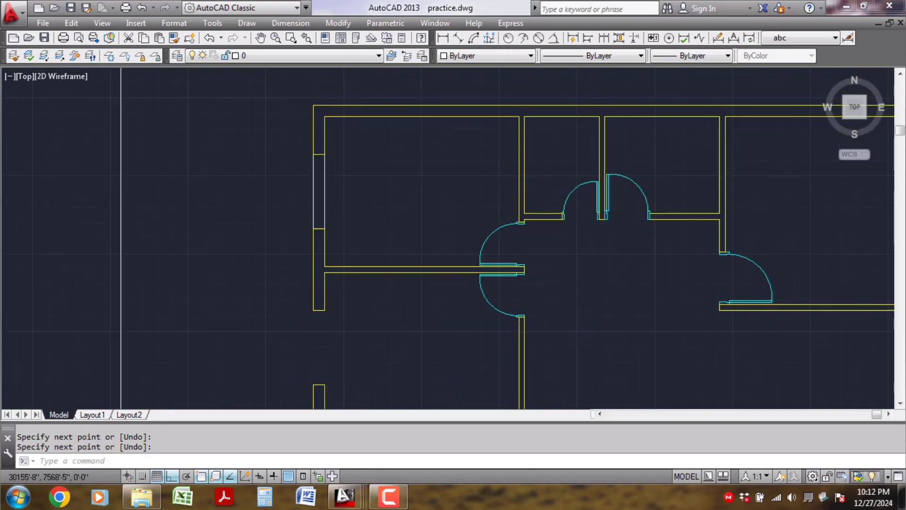
scroll(315, 175, up, 1)
click(270, 184)
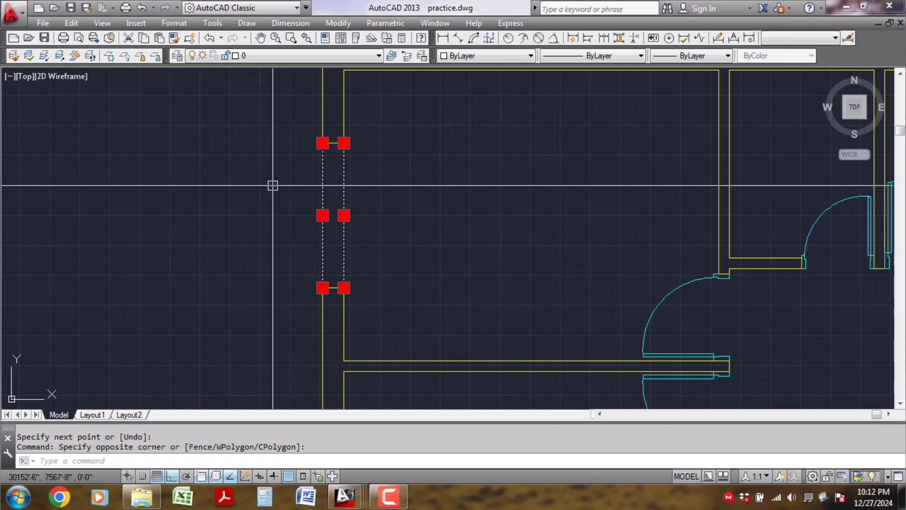
key(Escape)
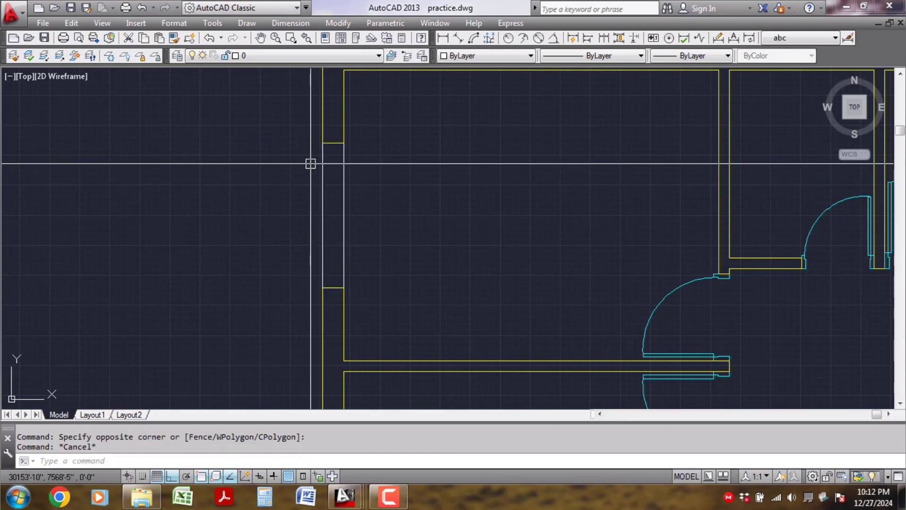
scroll(325, 158, up, 1)
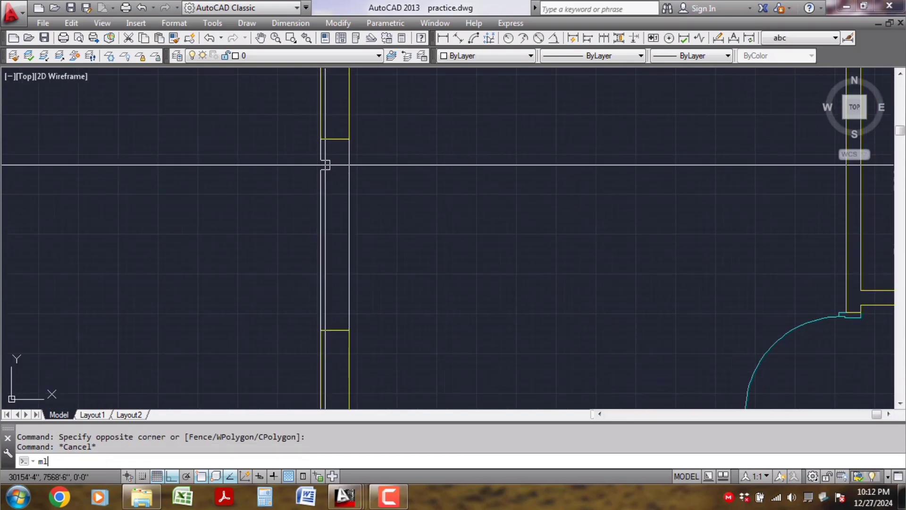
key(Return)
scroll(340, 189, up, 1)
click(333, 121)
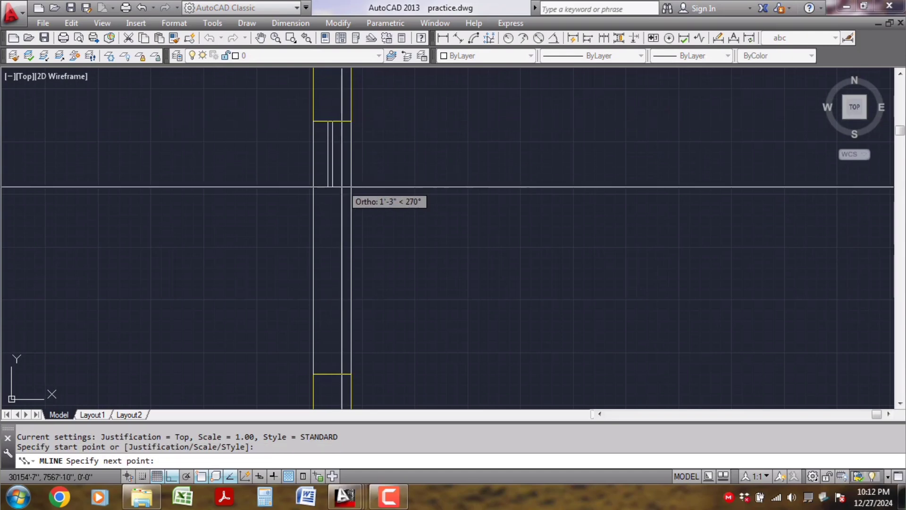
scroll(332, 144, up, 1)
key(Escape)
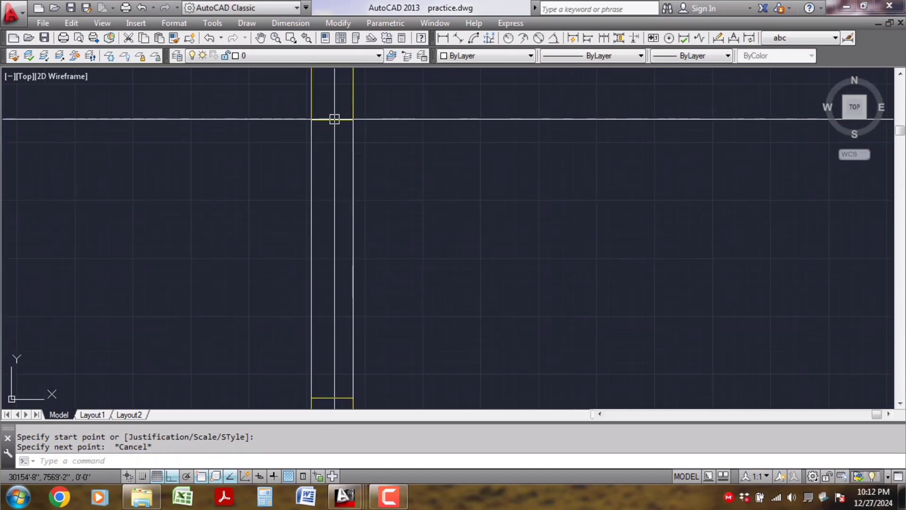
click(334, 119)
key(Escape)
text(ml)
key(Return)
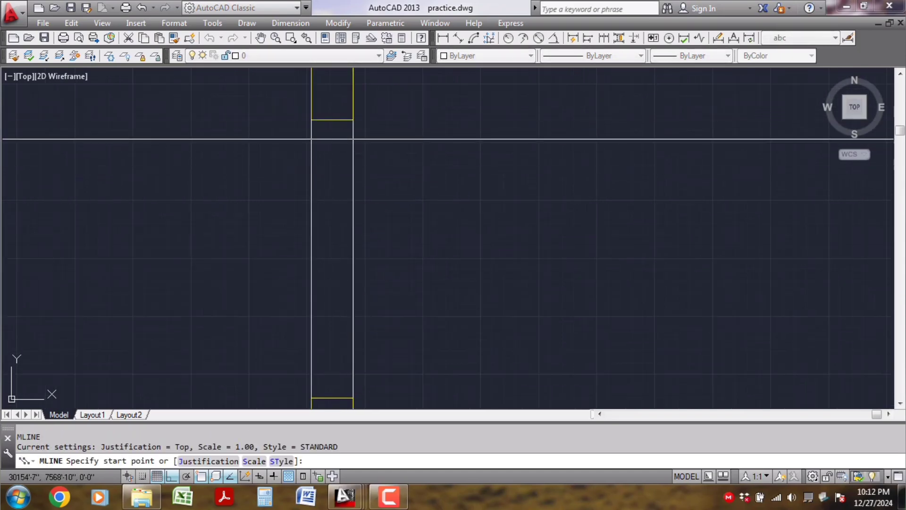
key(Escape)
key(Escape)
key(Escape)
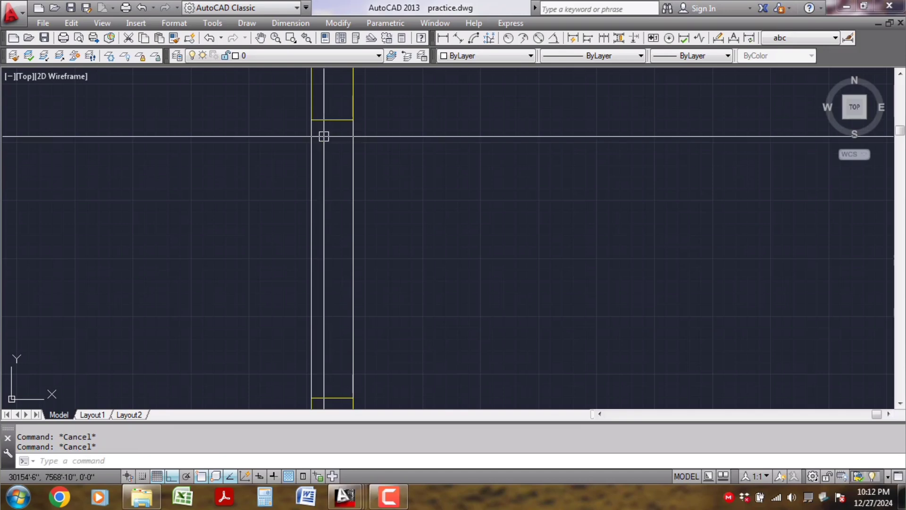
Step: Draw a vertical centre line through the upper west wall opening, joining the midpoints of its two end lines
text(l)
key(Return)
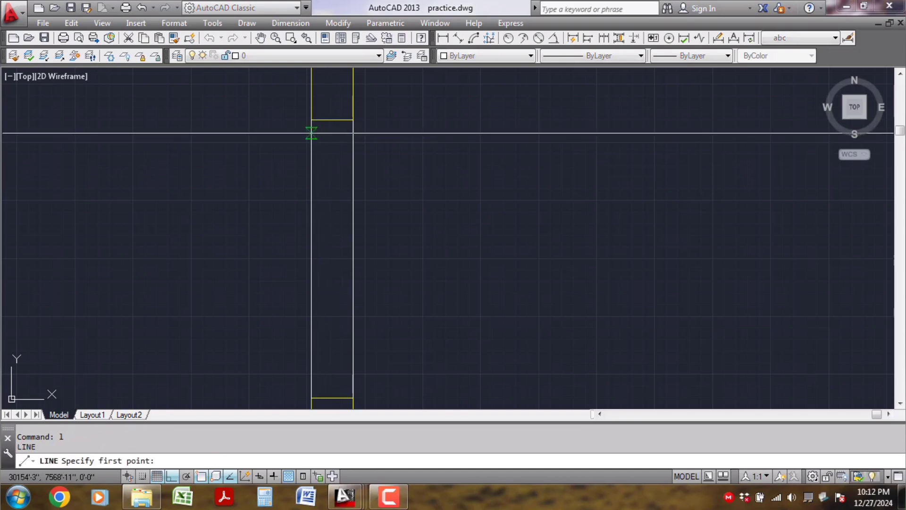
click(331, 120)
middle_drag(341, 253, 339, 169)
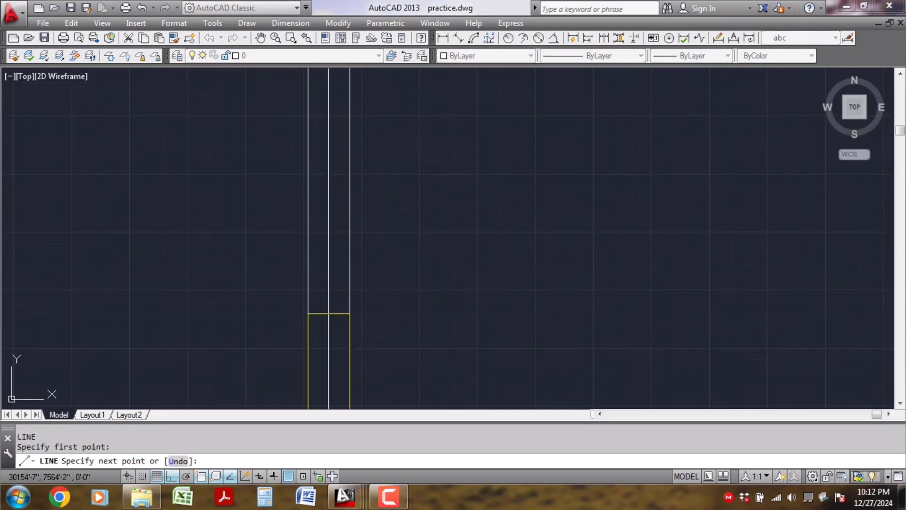
scroll(325, 313, up, 2)
click(323, 313)
key(Return)
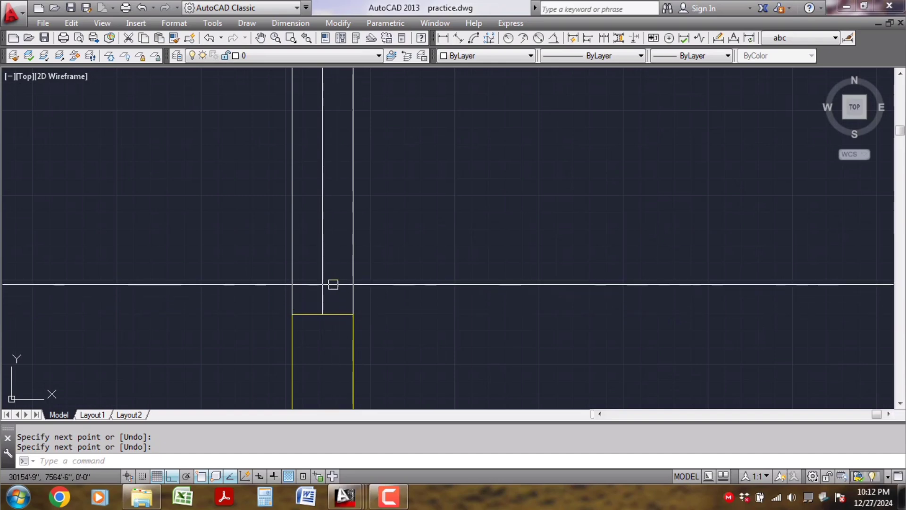
Step: Try to offset the upper window's centre line by .25 towards the room, and undo the offset
text(o)
key(Return)
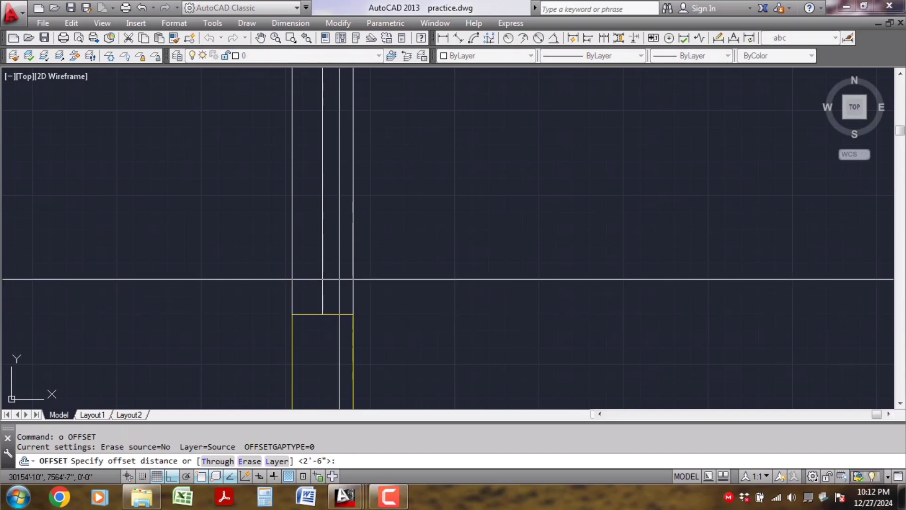
text(.25)
key(Return)
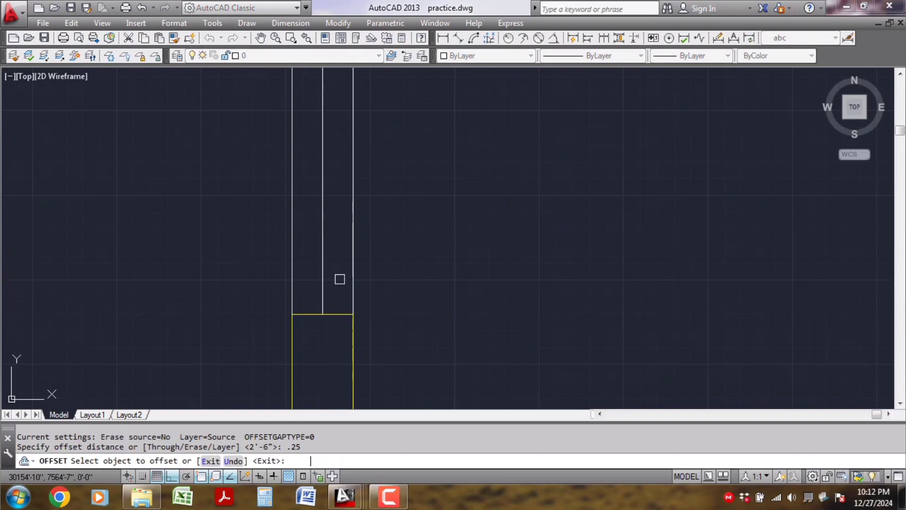
click(318, 262)
click(395, 283)
scroll(324, 298, up, 2)
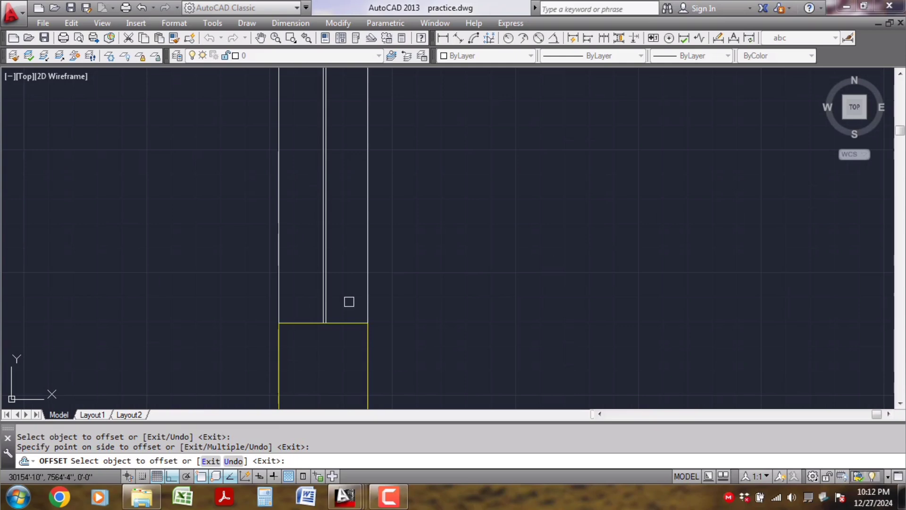
key(ctrl+z)
key(Escape)
Step: Offset the upper window's centre line by .5 to both its west and east sides
text(o)
key(Return)
text(.)
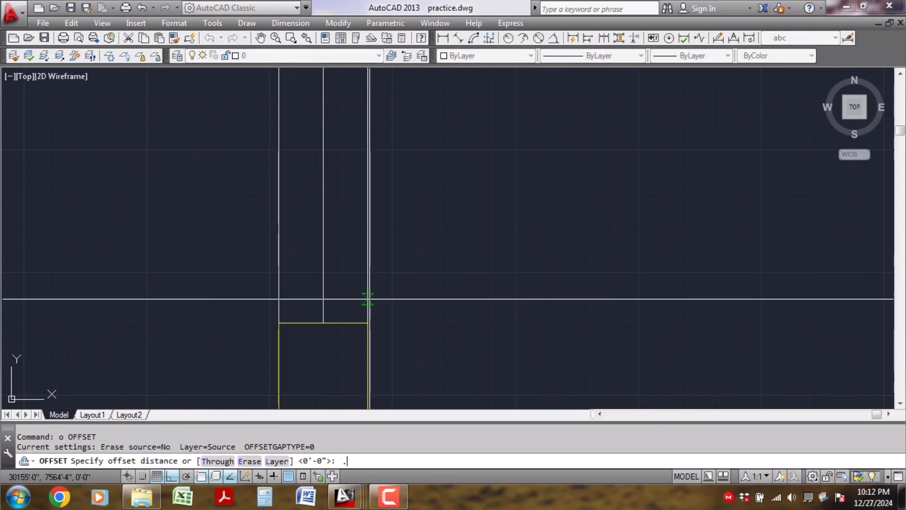
text(5)
key(Return)
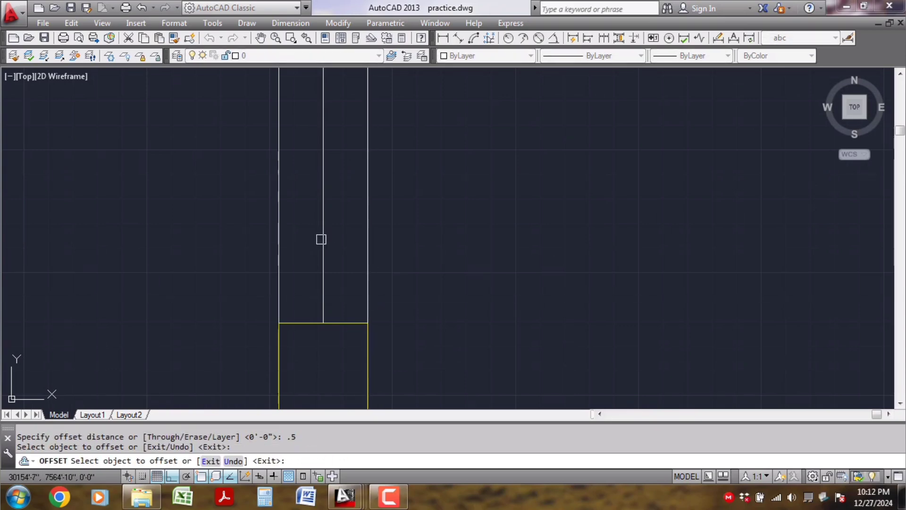
click(322, 240)
click(306, 244)
scroll(331, 251, up, 1)
click(321, 252)
click(344, 253)
key(Return)
Step: Erase the original centre line between the two offset lines of the upper window
scroll(332, 257, up, 2)
click(317, 276)
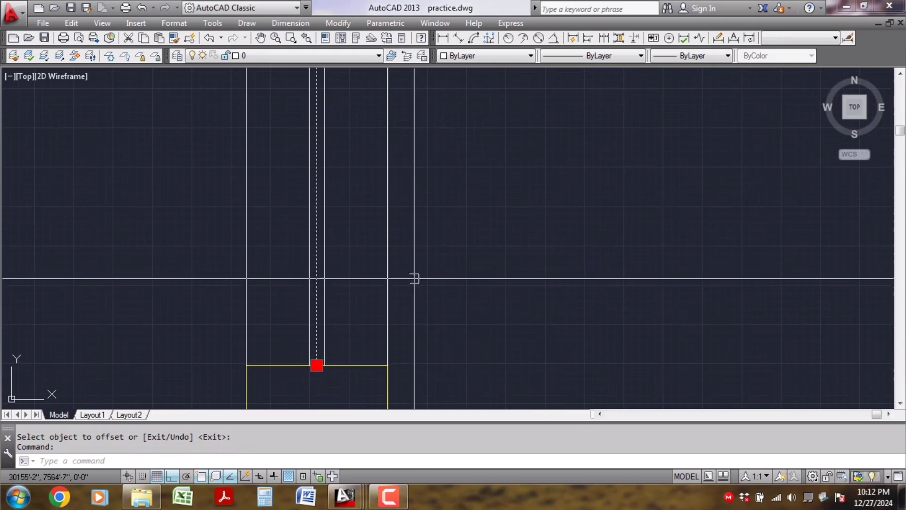
scroll(414, 279, down, 3)
key(Delete)
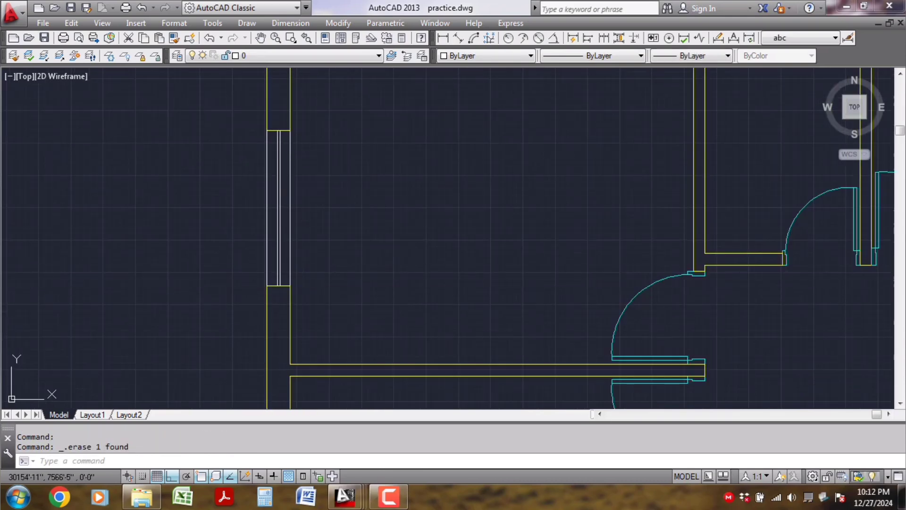
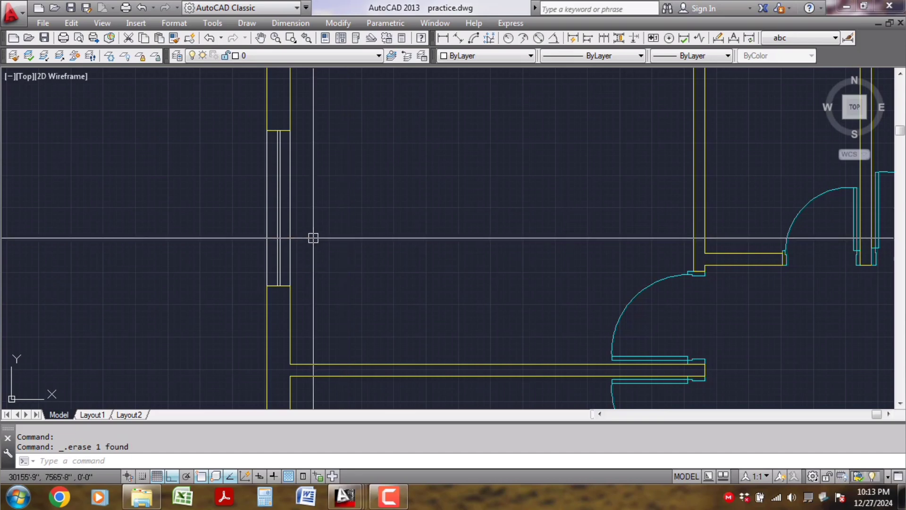
Step: Assign the four vertical lines of the upper west window to the window layer
scroll(363, 215, down, 3)
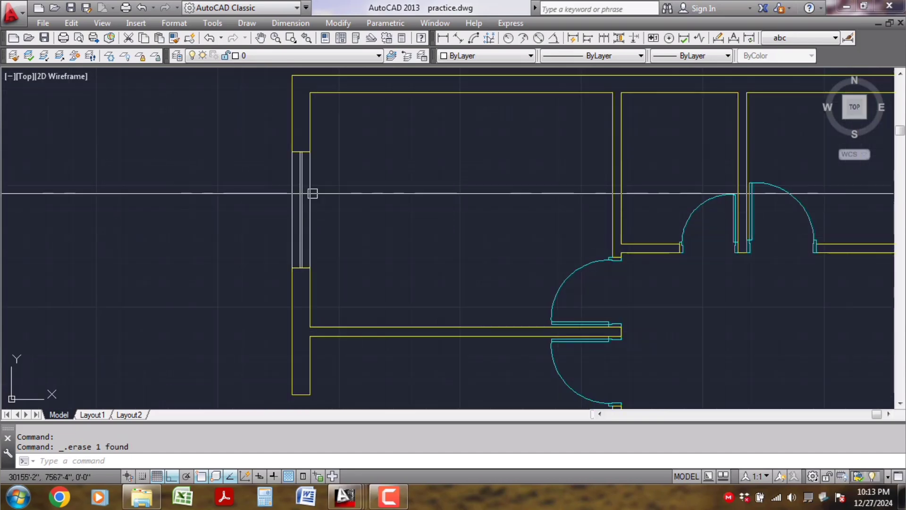
scroll(312, 193, up, 2)
click(366, 182)
click(233, 190)
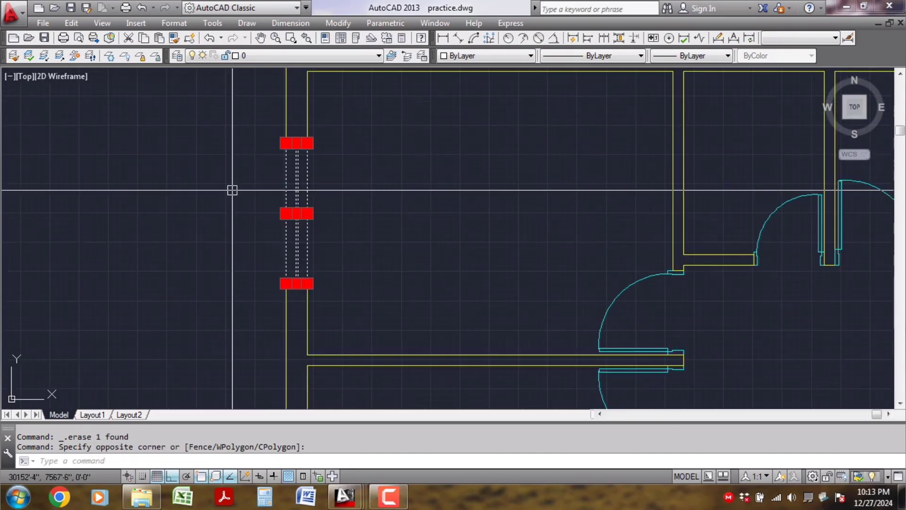
click(255, 57)
key(w)
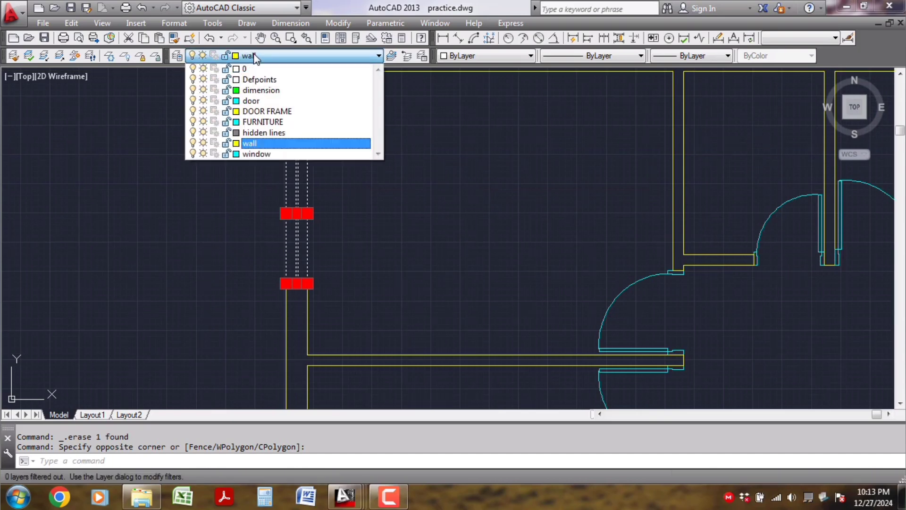
click(255, 154)
key(Escape)
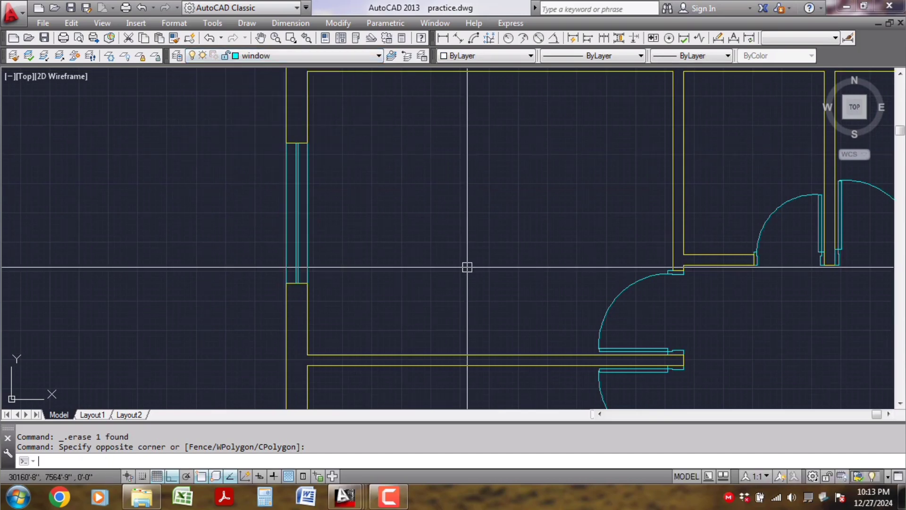
click(333, 212)
click(253, 207)
key(Escape)
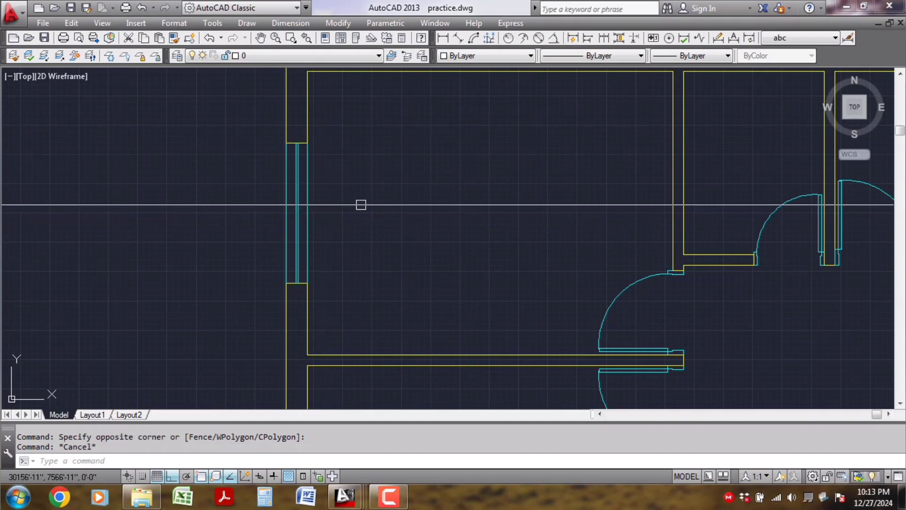
Step: Copy the four upper window lines into the lower west wall opening, from the upper opening's northeast corner to the matching lower corner
scroll(359, 208, down, 4)
middle_drag(373, 301, 335, 232)
scroll(256, 149, up, 3)
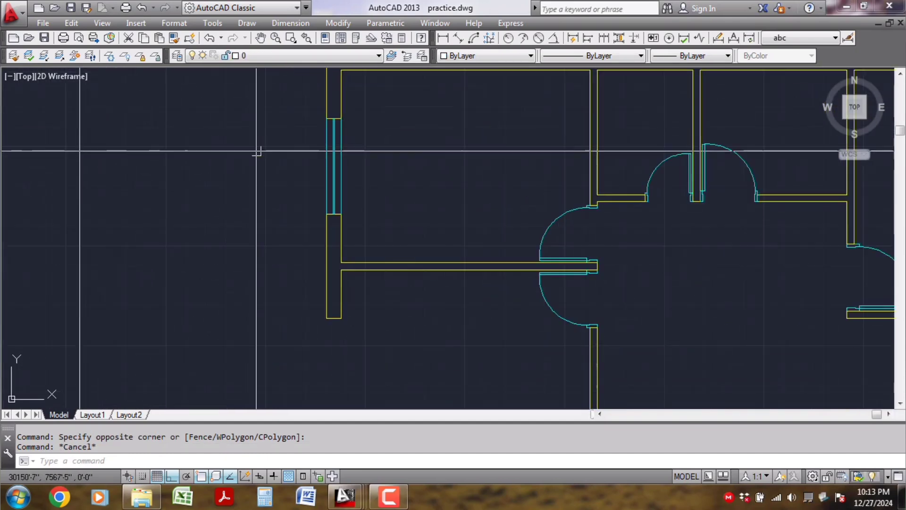
click(363, 151)
click(253, 165)
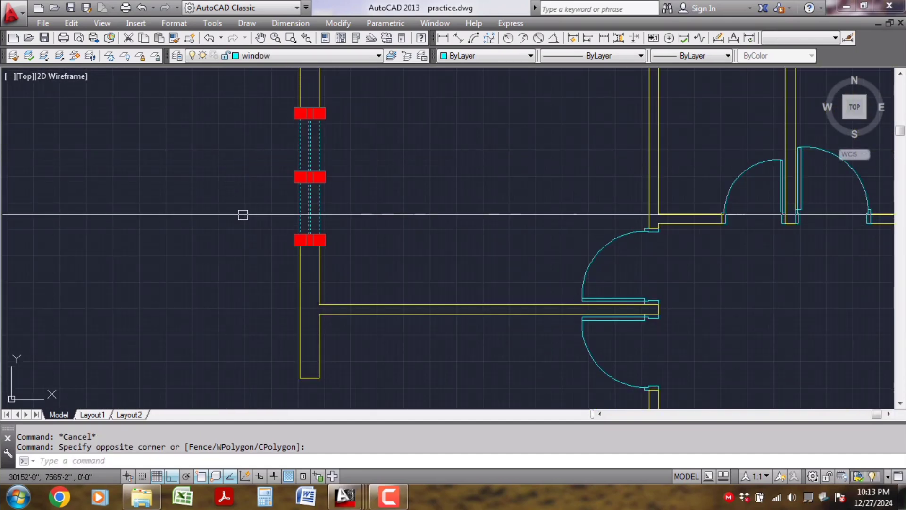
text(co)
key(Return)
scroll(360, 77, up, 2)
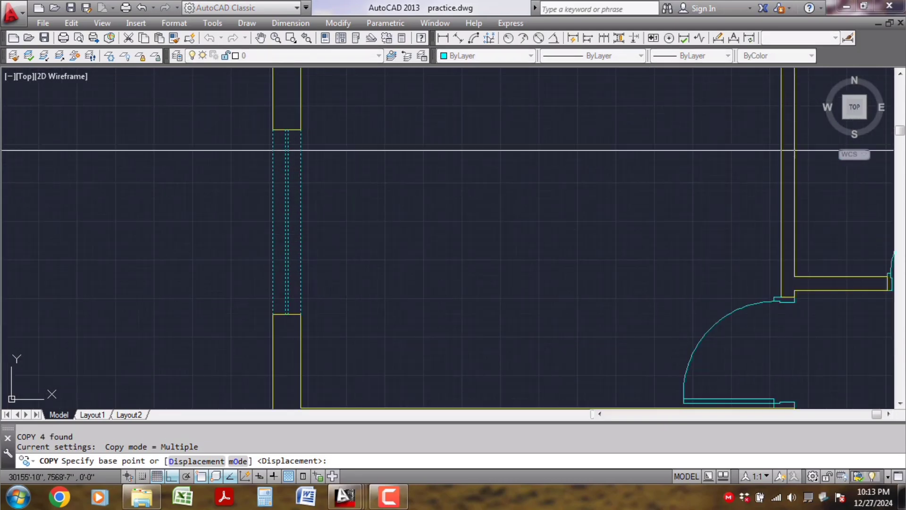
click(301, 129)
scroll(304, 186, down, 3)
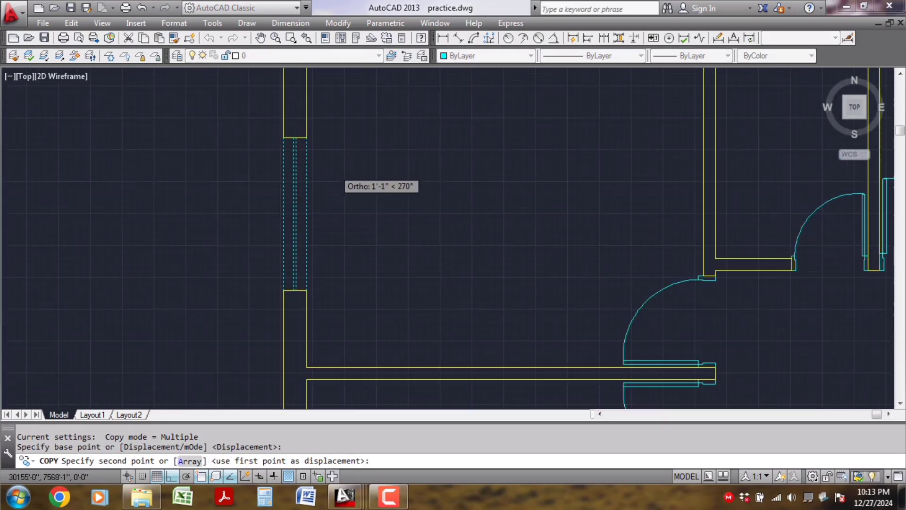
scroll(311, 236, up, 3)
click(316, 228)
key(Escape)
scroll(385, 257, down, 4)
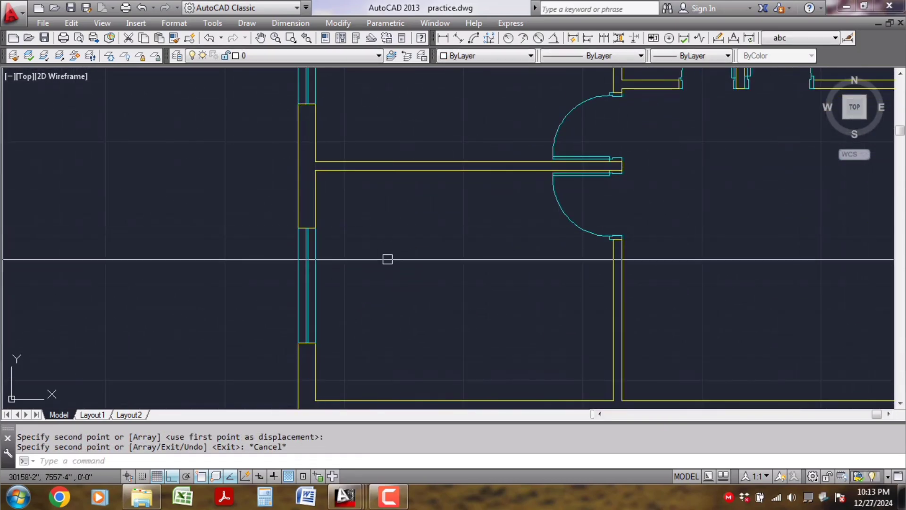
Step: Draw a vertical construction line through the midpoint of the eastern small room's north inner wall line
scroll(346, 322, down, 1)
middle_drag(346, 323, 254, 322)
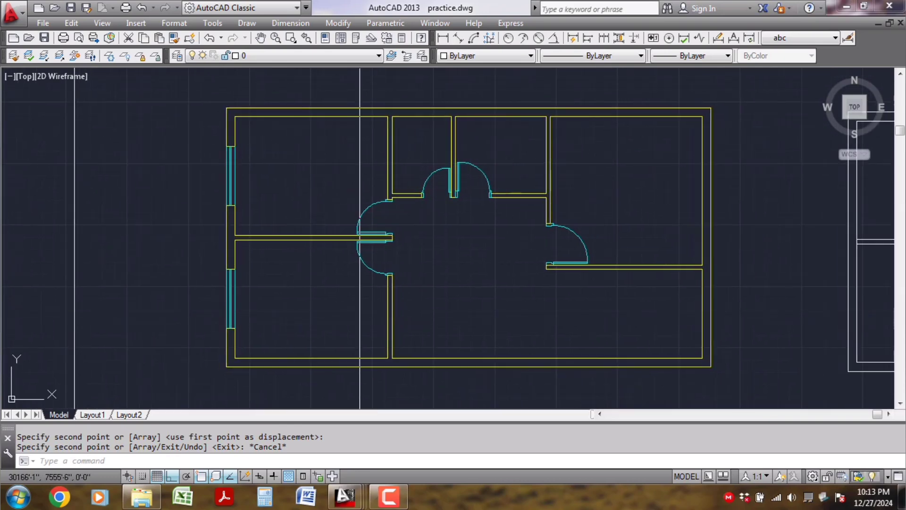
middle_drag(694, 208, 590, 225)
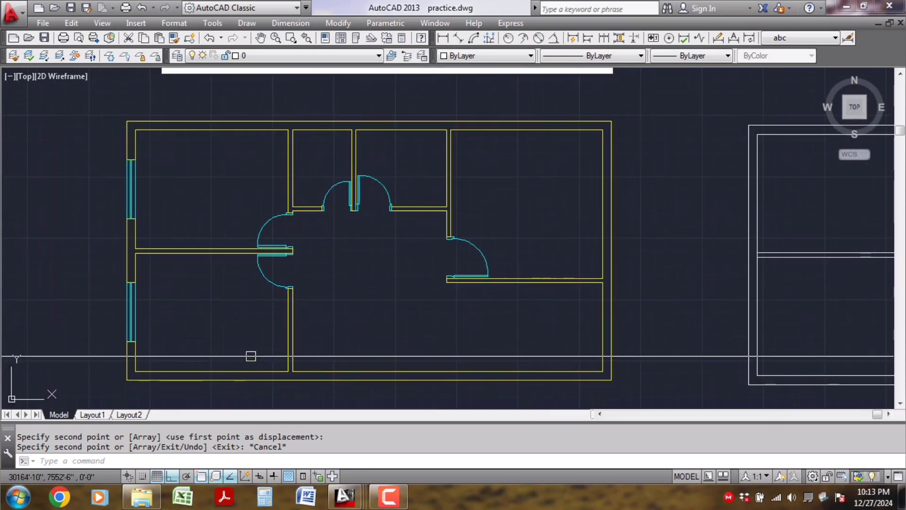
middle_drag(237, 370, 338, 283)
middle_drag(419, 296, 217, 397)
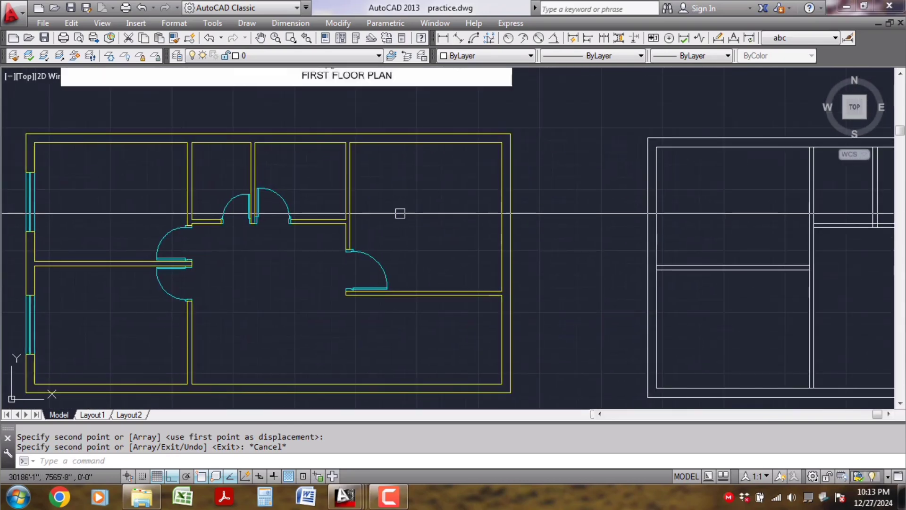
middle_drag(344, 262, 447, 269)
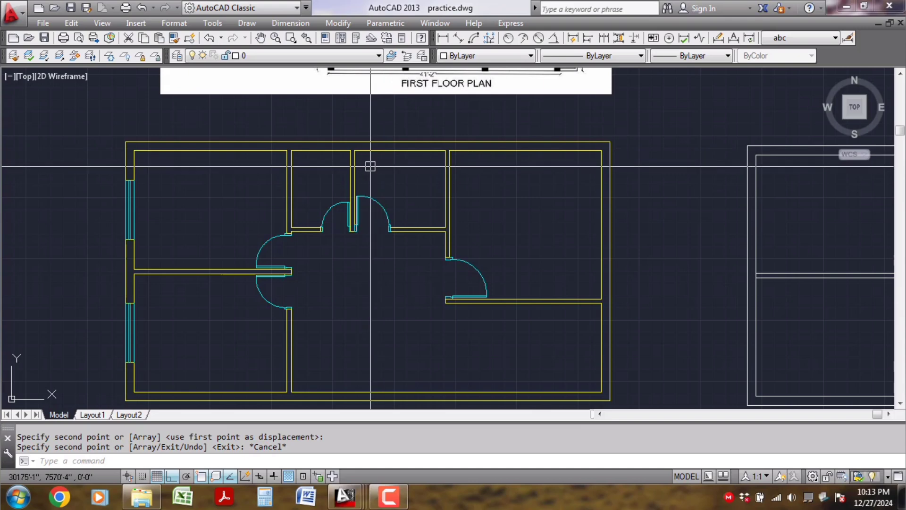
scroll(378, 165, up, 1)
text(l)
key(Return)
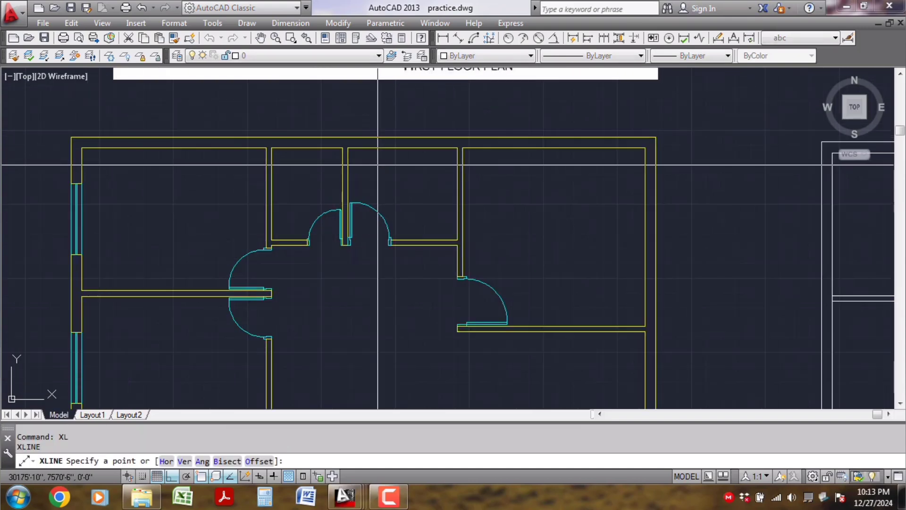
text(v)
key(Return)
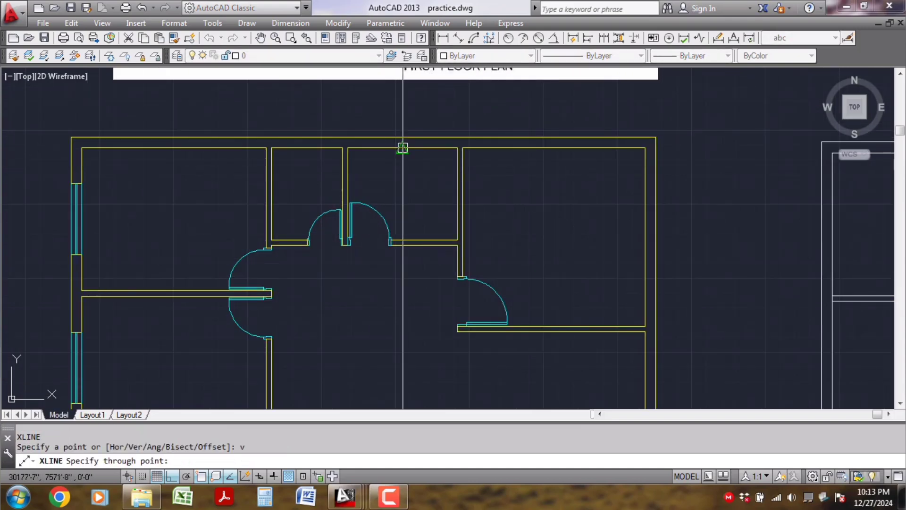
Step: Add vertical construction lines through the midpoints of the southwest room's south inner wall line and the northeast room's north inner wall line
middle_drag(347, 312, 426, 180)
scroll(266, 315, up, 1)
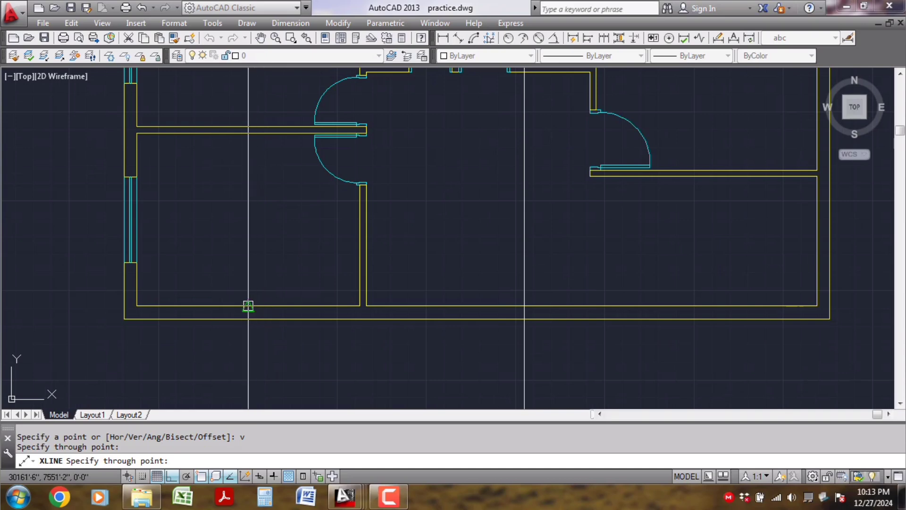
click(248, 305)
scroll(289, 302, down, 2)
middle_drag(425, 259, 419, 281)
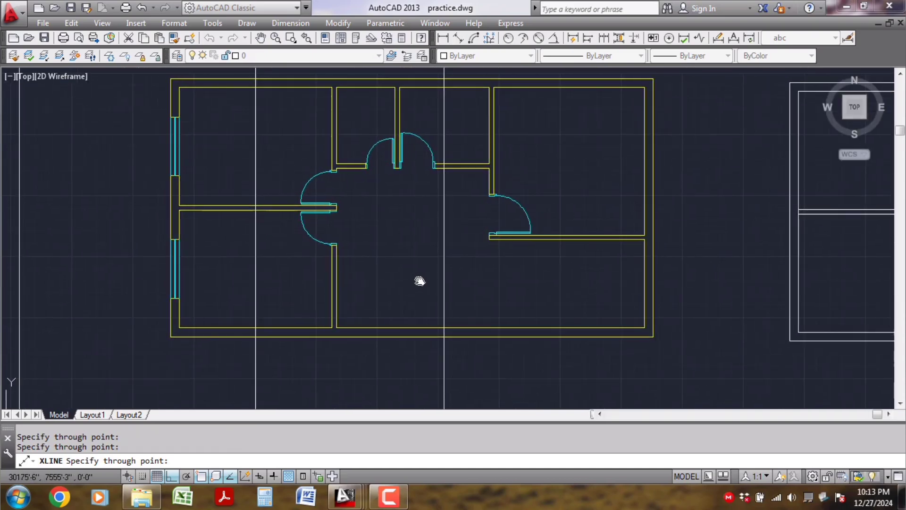
middle_drag(451, 255, 324, 297)
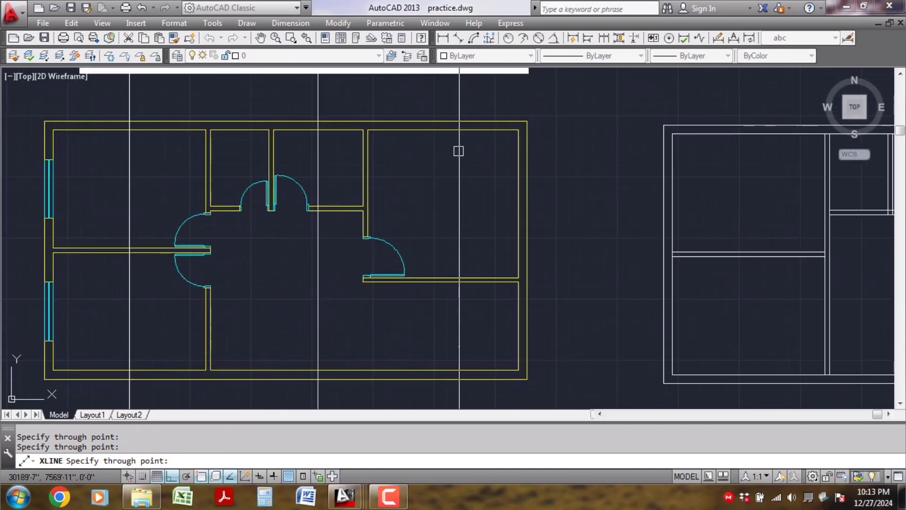
key(Escape)
Step: Erase the vertical construction line through the northeast room's north wall
scroll(435, 178, up, 1)
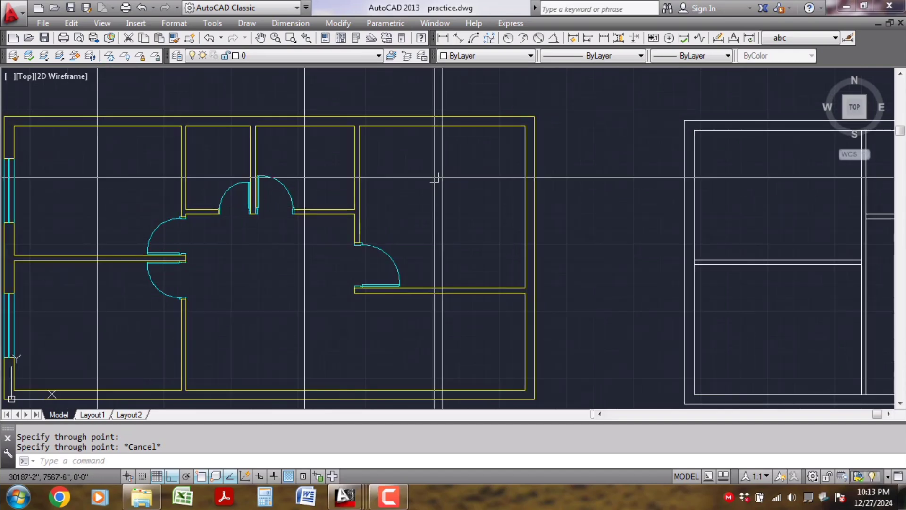
middle_drag(293, 288, 430, 226)
scroll(501, 229, down, 2)
drag(501, 229, 502, 229)
middle_drag(502, 228, 404, 309)
scroll(569, 224, up, 2)
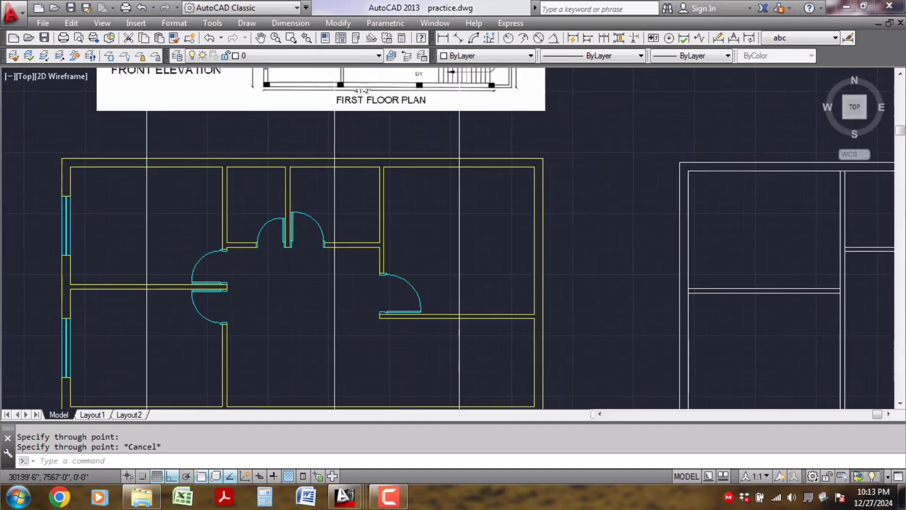
text(x)
scroll(484, 186, up, 2)
key(Escape)
click(472, 122)
click(400, 121)
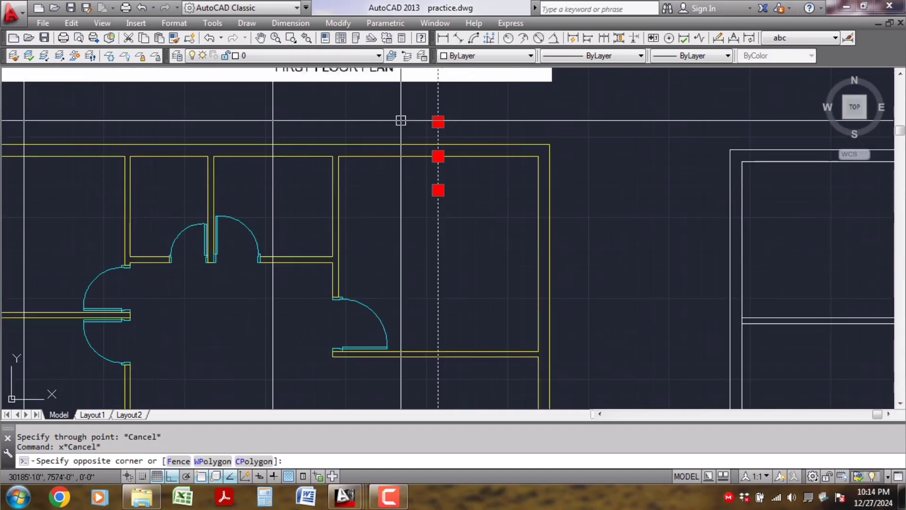
key(Delete)
scroll(479, 196, down, 1)
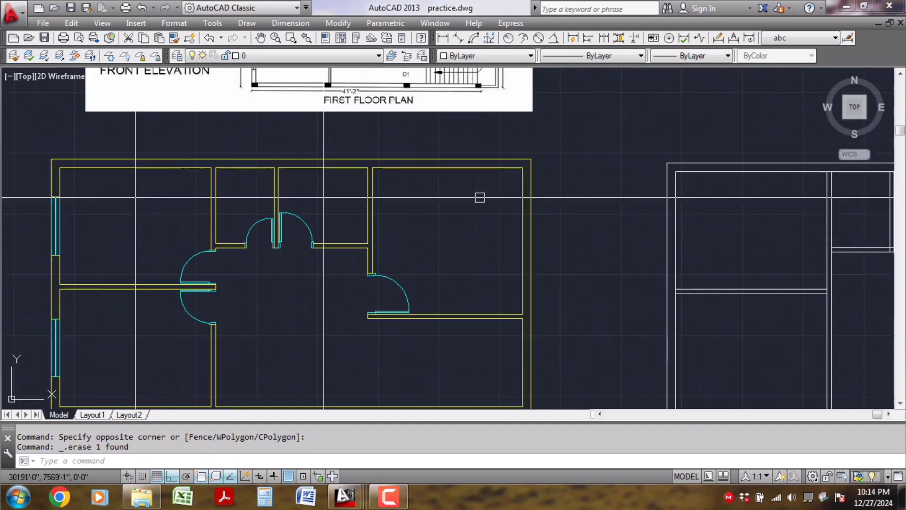
Step: Copy the four lines of the upper west window a short distance east into the northwest room
middle_drag(479, 197, 546, 228)
scroll(459, 168, up, 1)
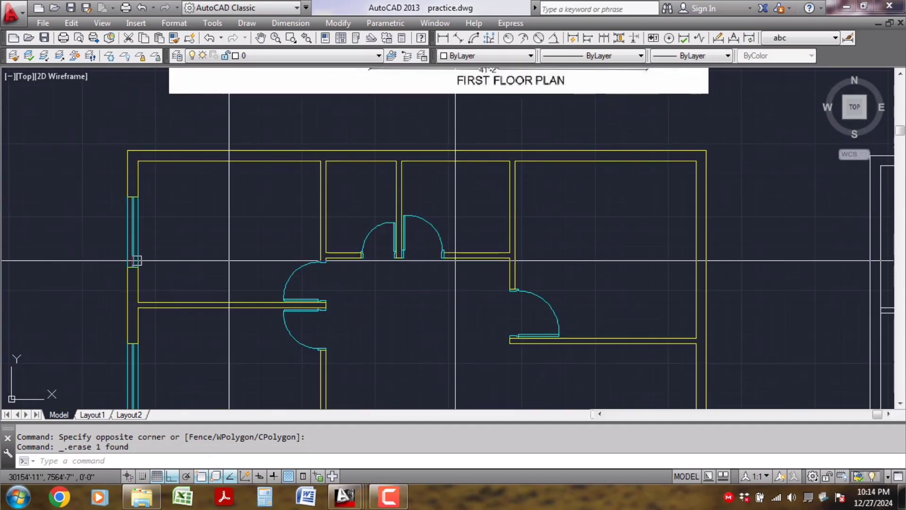
scroll(143, 254, up, 1)
click(162, 231)
click(101, 219)
text(co)
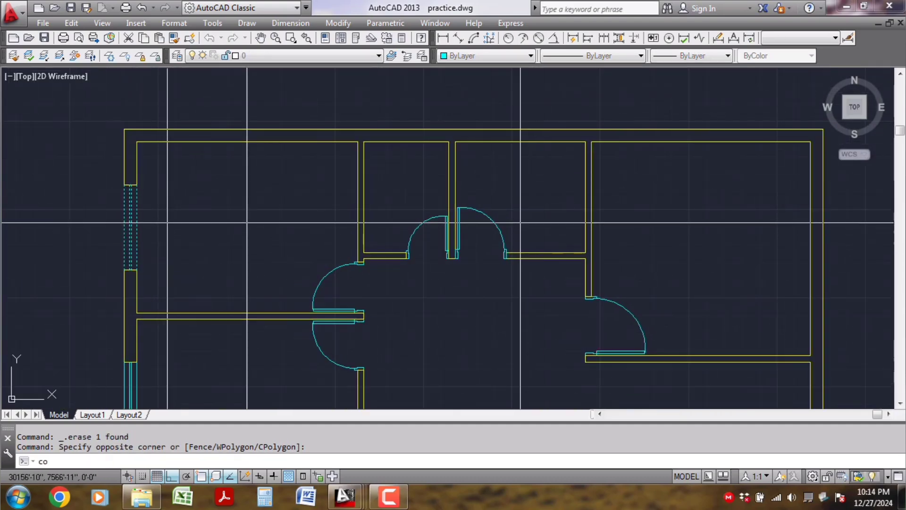
key(Return)
click(166, 222)
click(197, 222)
key(Return)
Step: Rotate the copied window lines by 270° so they lie horizontally
click(193, 200)
click(149, 222)
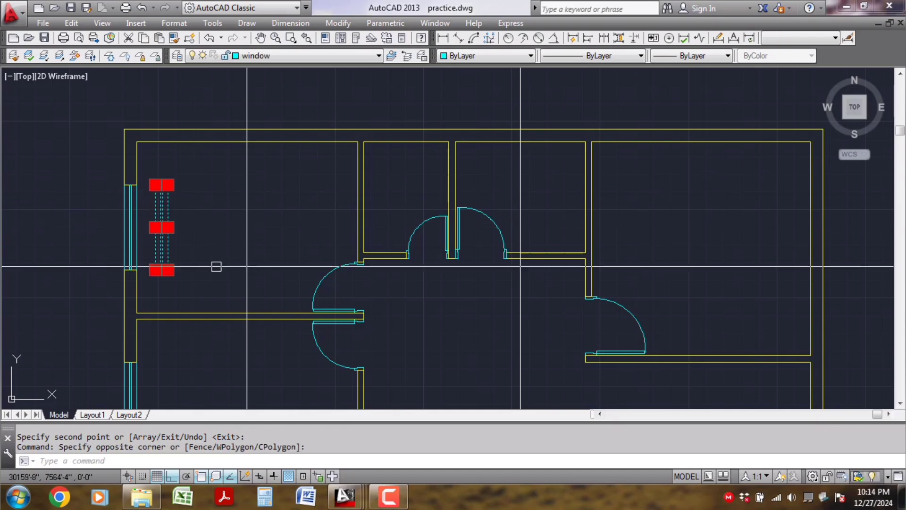
text(ro)
key(Return)
click(185, 217)
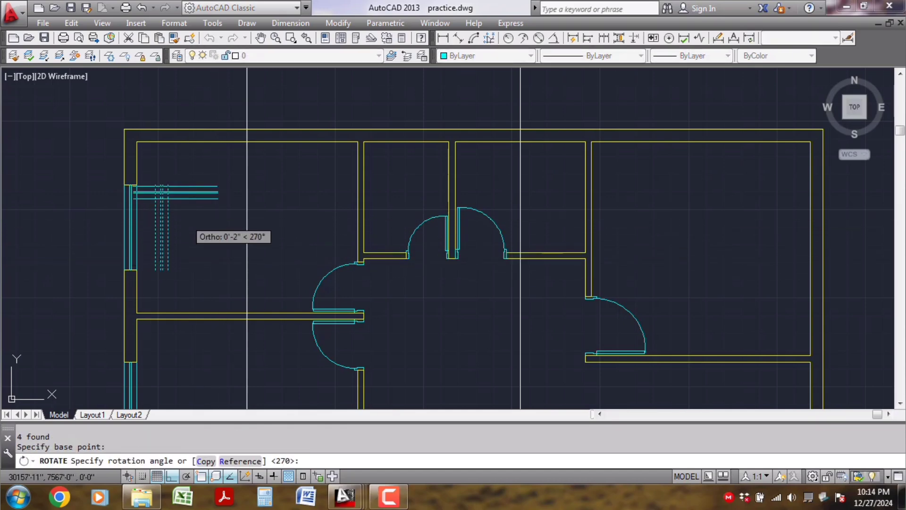
click(186, 233)
Step: Move the rotated window lines slightly east, clear of the west wall window
click(194, 259)
click(167, 186)
text(m)
key(Return)
click(182, 246)
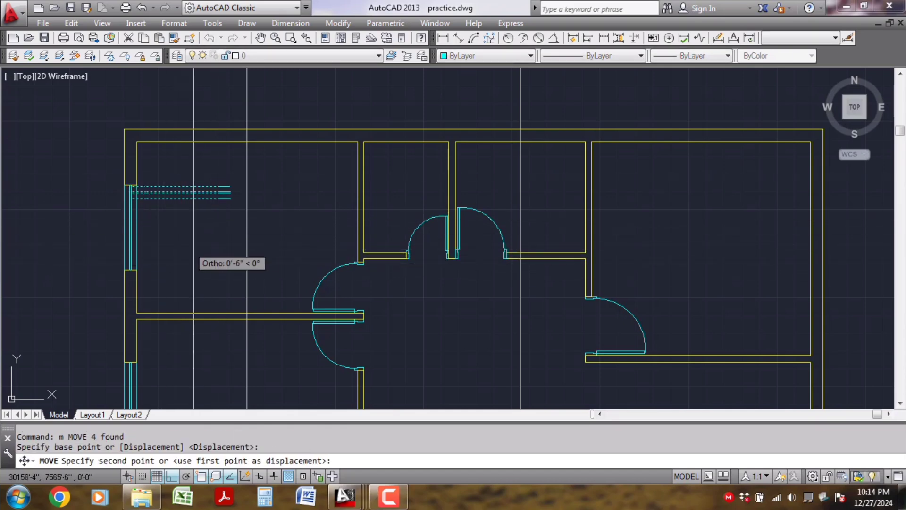
click(197, 245)
Step: Move the horizontal window by its outer line's midpoint to where the eastern small room's construction line crosses the outer north wall line
click(204, 243)
click(178, 175)
scroll(206, 256, up, 1)
text(m)
key(Return)
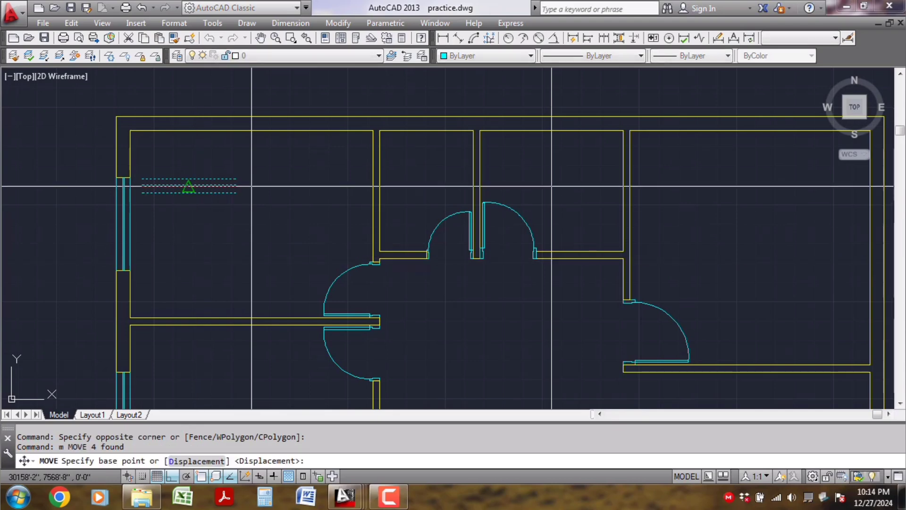
scroll(188, 184, up, 2)
click(188, 181)
middle_drag(661, 247, 454, 314)
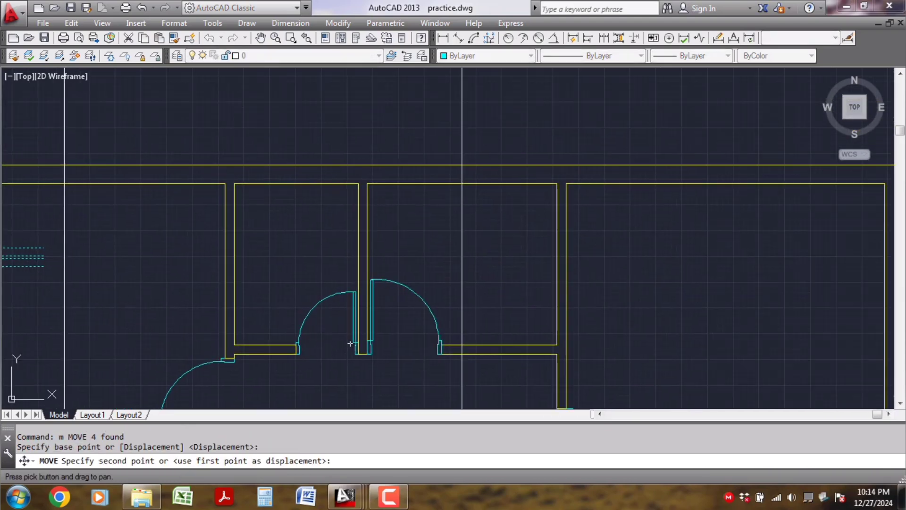
click(462, 165)
scroll(446, 217, up, 1)
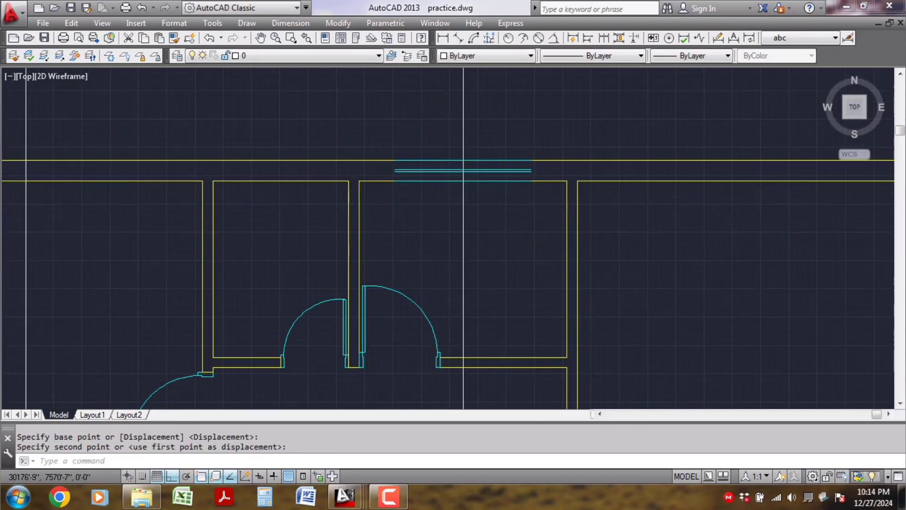
Step: Draw a vertical jamb line across the north wall at each end of the eastern small room's window
middle_drag(443, 216, 423, 246)
scroll(421, 246, up, 1)
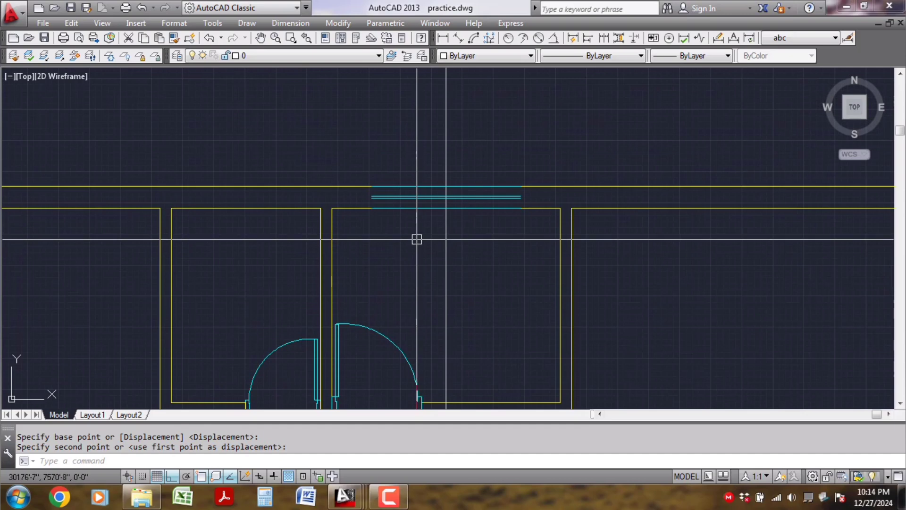
text(l)
key(Return)
click(371, 208)
click(521, 208)
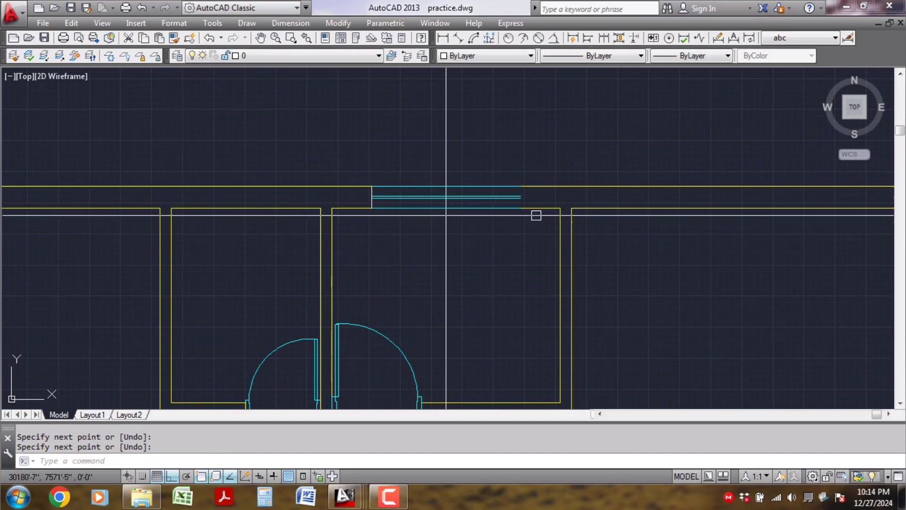
key(Return)
key(Return)
click(519, 187)
click(371, 186)
key(Return)
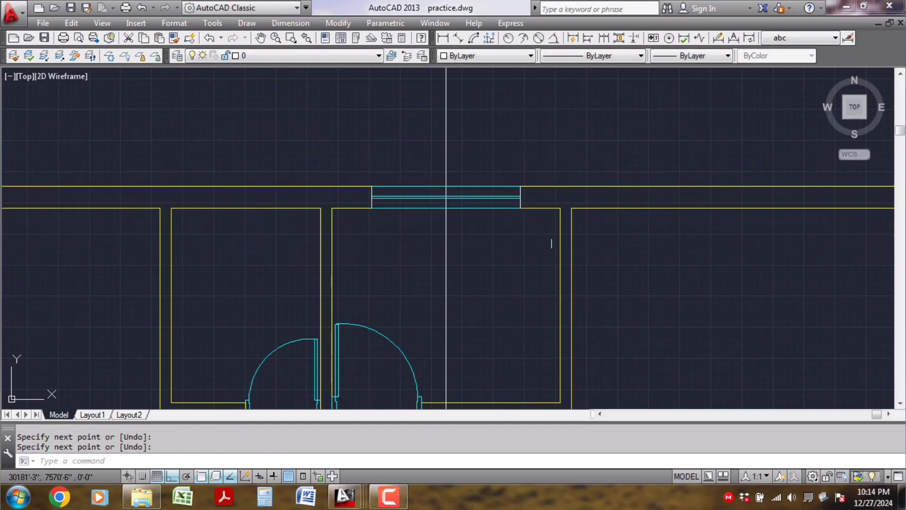
Step: Send the north window's outer and inner edge lines to the back of the draw order
scroll(483, 218, up, 1)
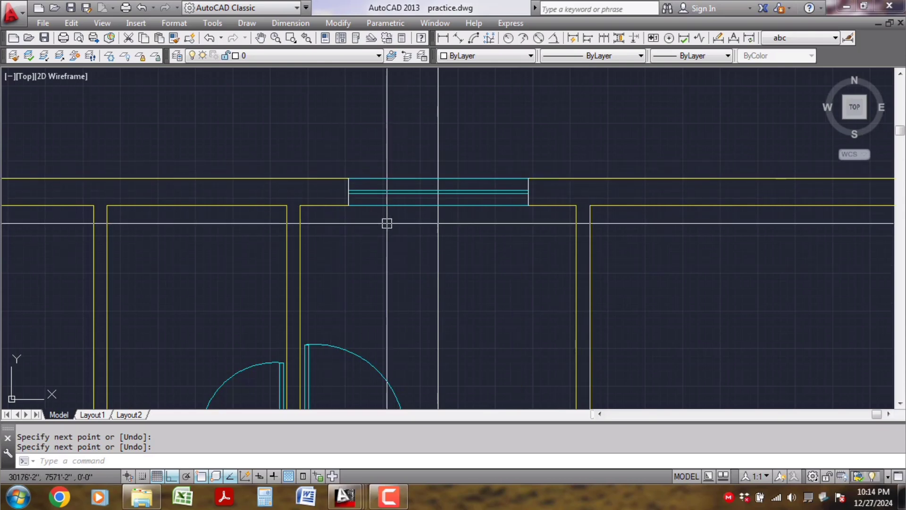
key(Escape)
click(392, 206)
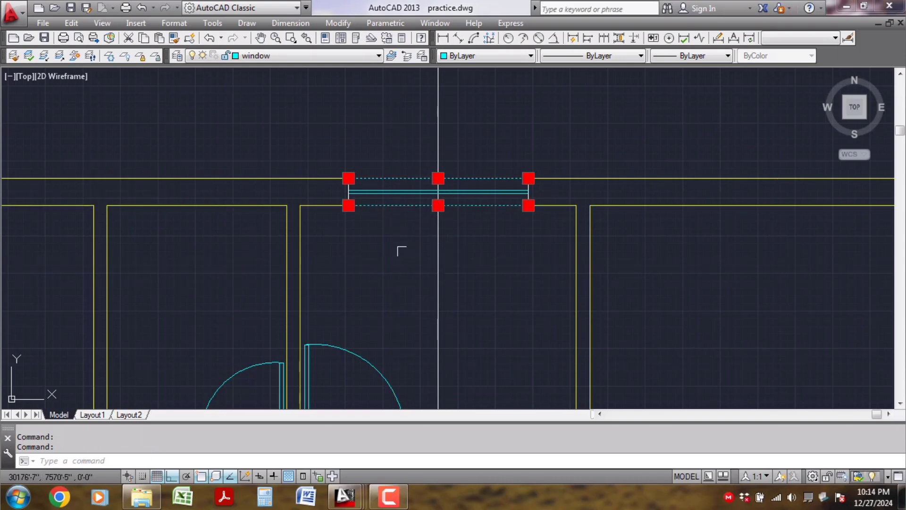
right_click(367, 127)
mouse_move(423, 287)
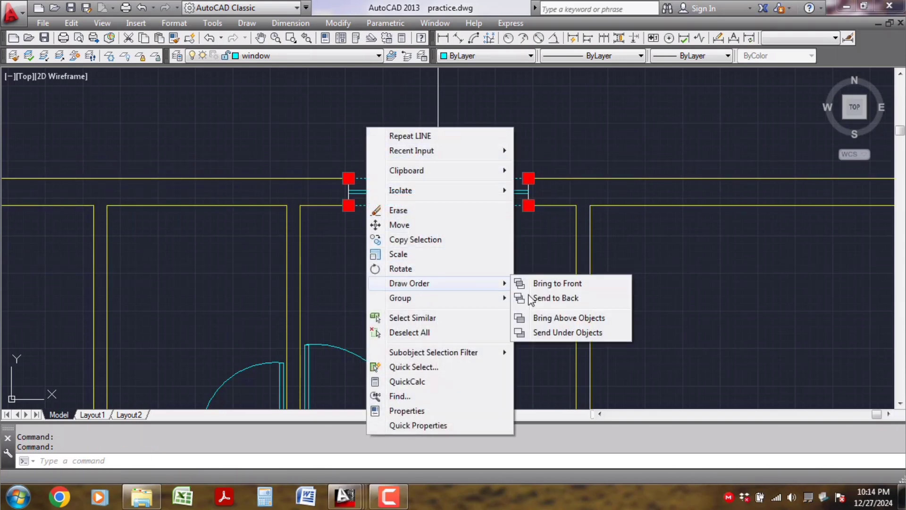
click(574, 299)
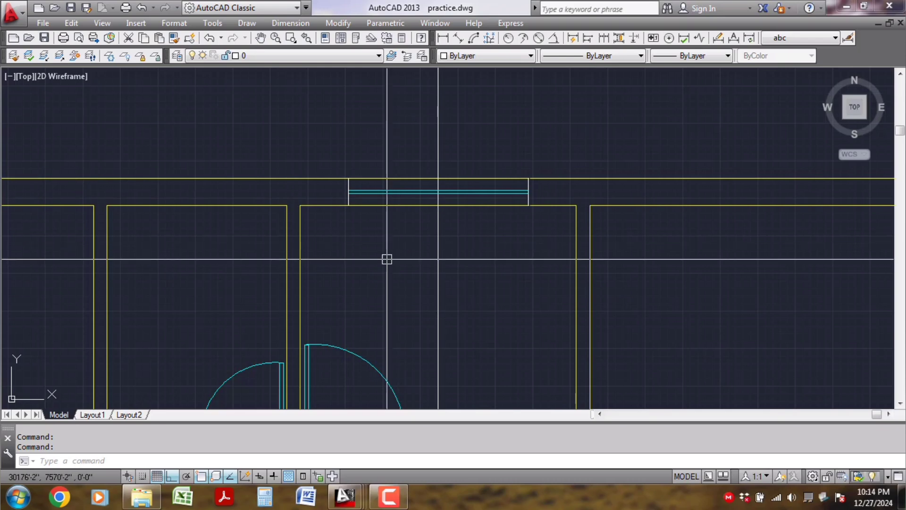
Step: Trim both north wall lines between the two window jamb lines
text(TR)
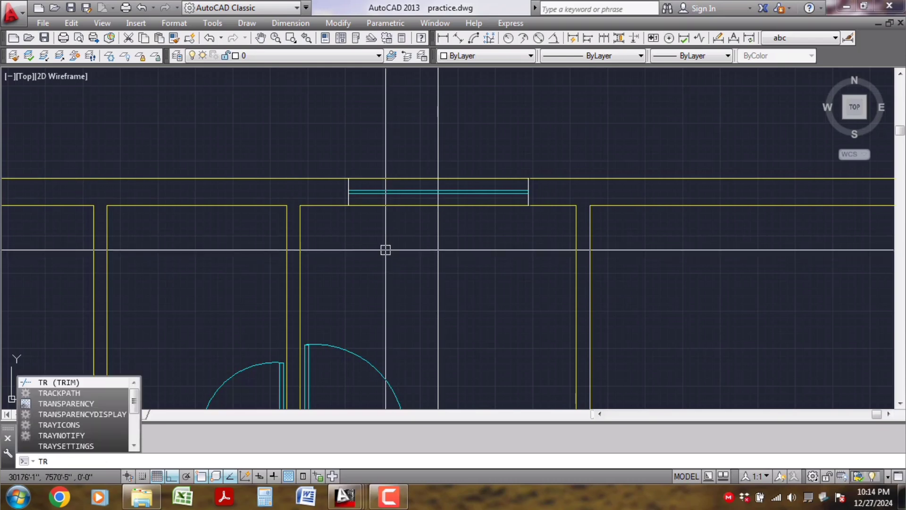
key(Return)
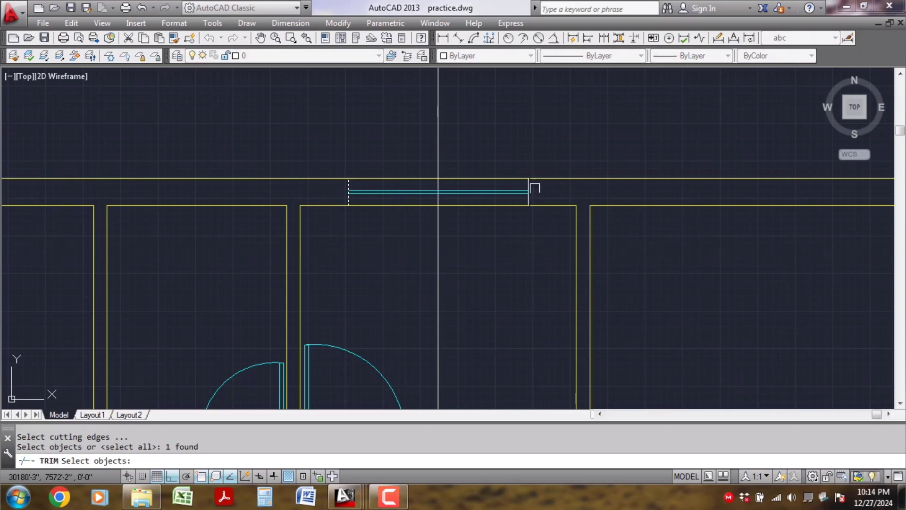
key(Return)
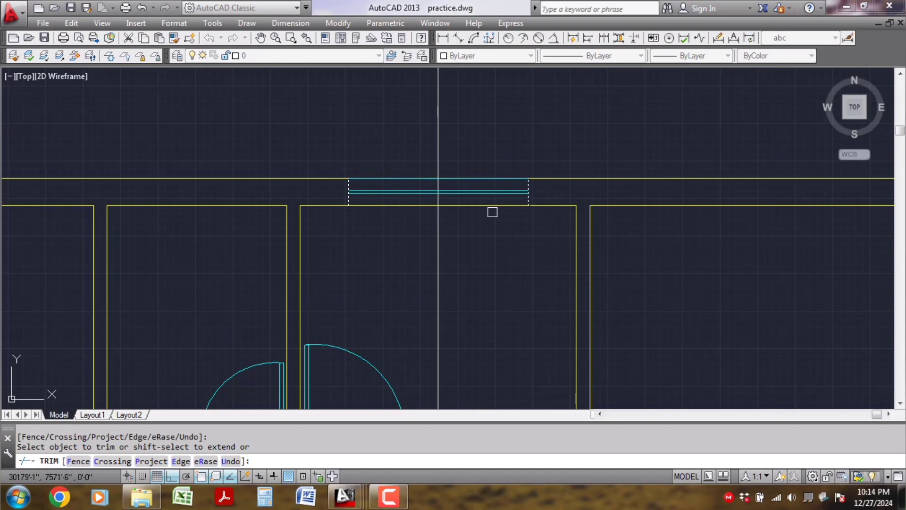
click(492, 206)
key(Return)
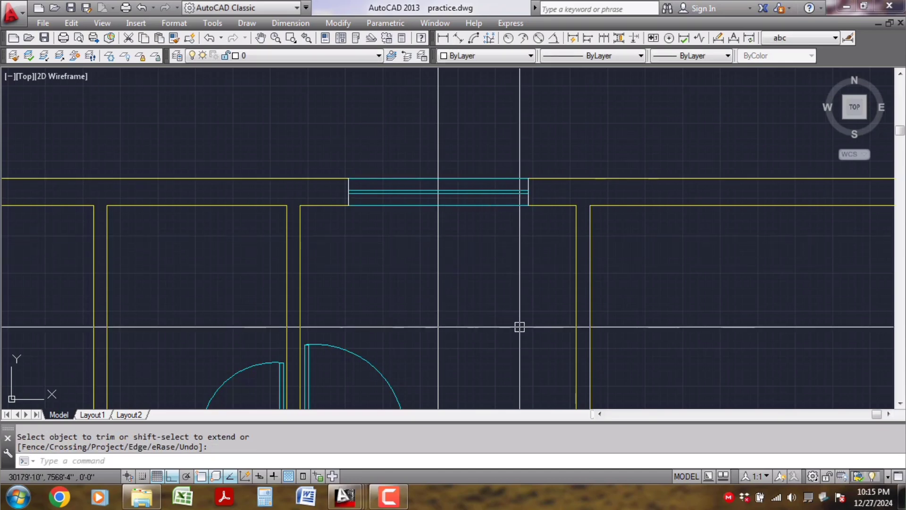
Step: Match the properties of the yellow wall line onto both jamb lines of the north window
text(ma)
key(Return)
click(548, 205)
click(507, 154)
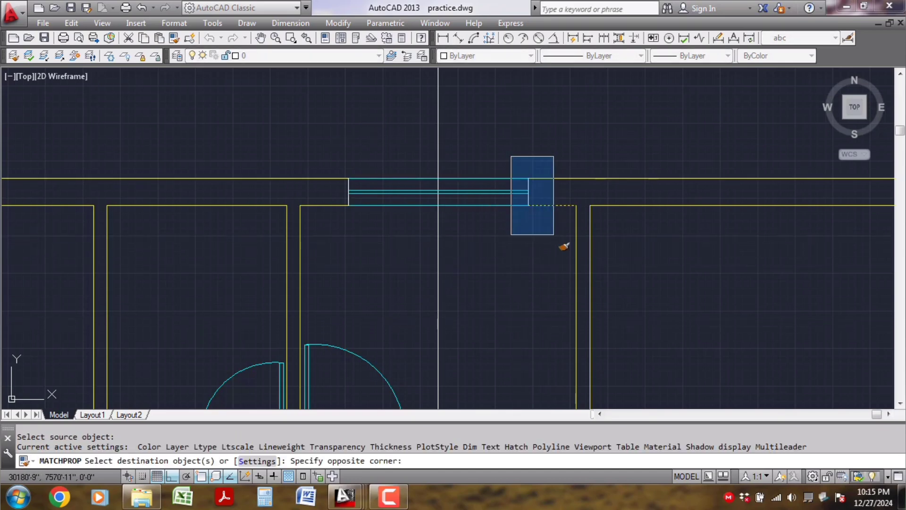
click(555, 234)
click(318, 131)
click(366, 218)
key(Return)
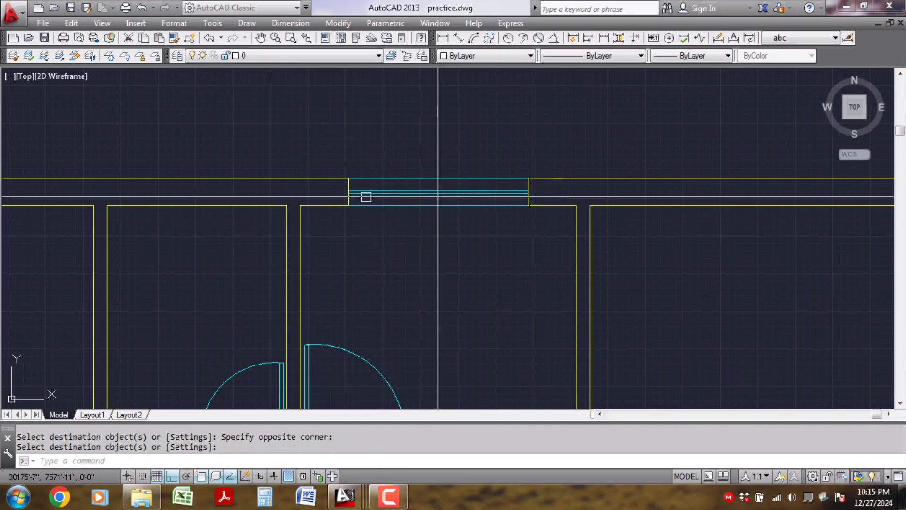
Step: Draw a vertical construction line through the midpoint of the northeast room's north inner wall line
scroll(374, 196, down, 3)
middle_drag(487, 280, 377, 277)
scroll(404, 221, up, 1)
scroll(546, 201, down, 2)
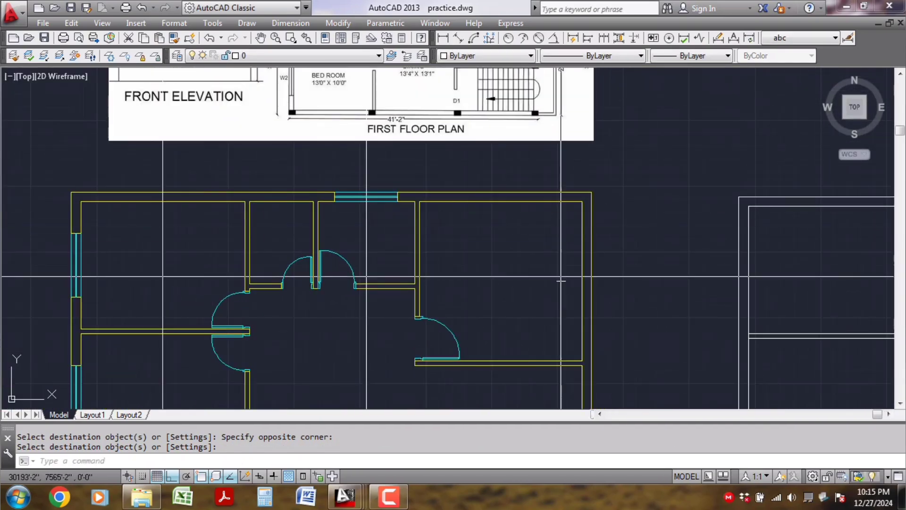
text(xl)
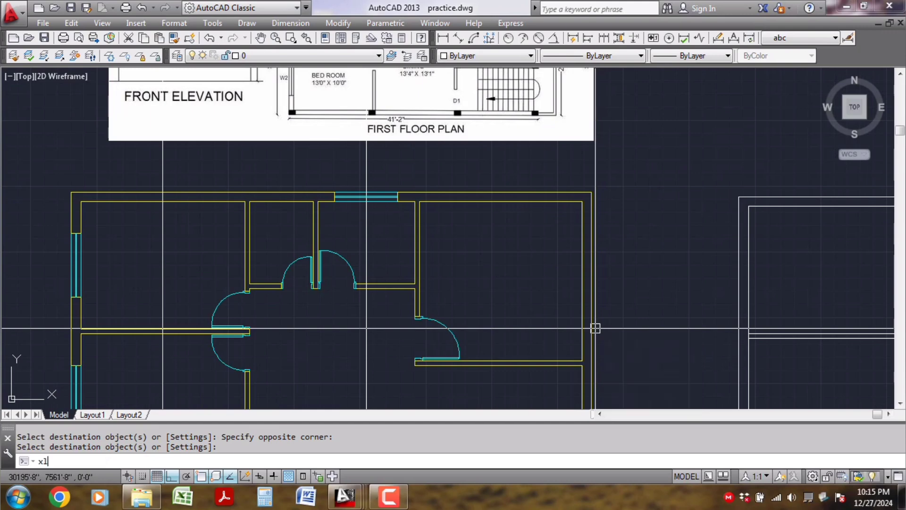
key(Return)
text(v)
key(Return)
scroll(446, 239, up, 1)
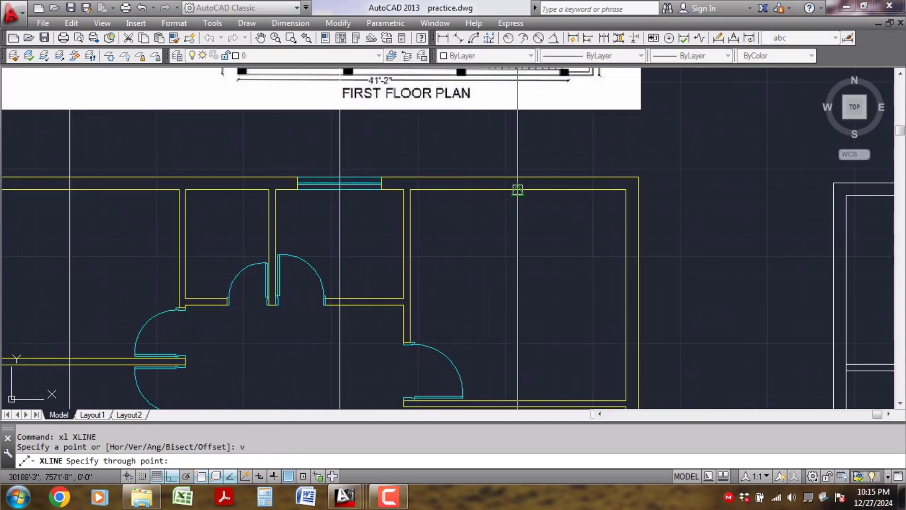
click(518, 190)
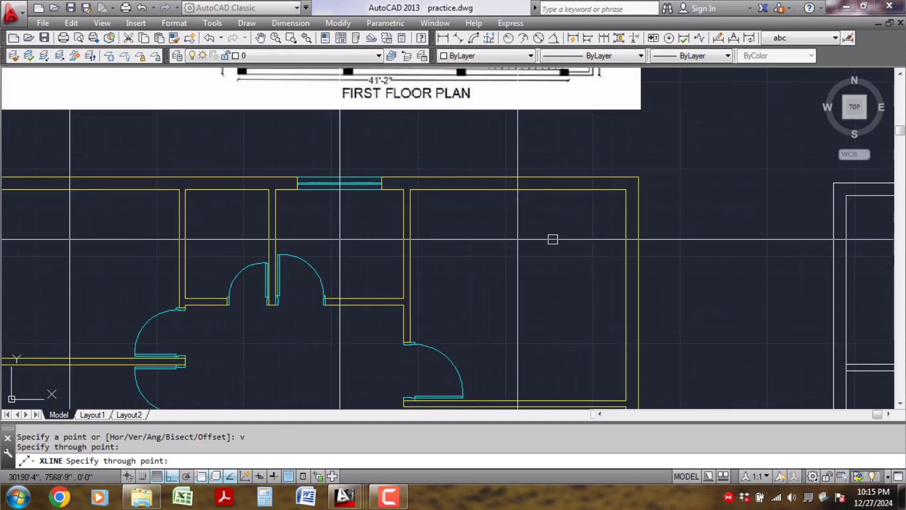
key(Escape)
Step: Offset the northeast room's construction line 1' to each side and erase the original centre line
text(o)
key(Return)
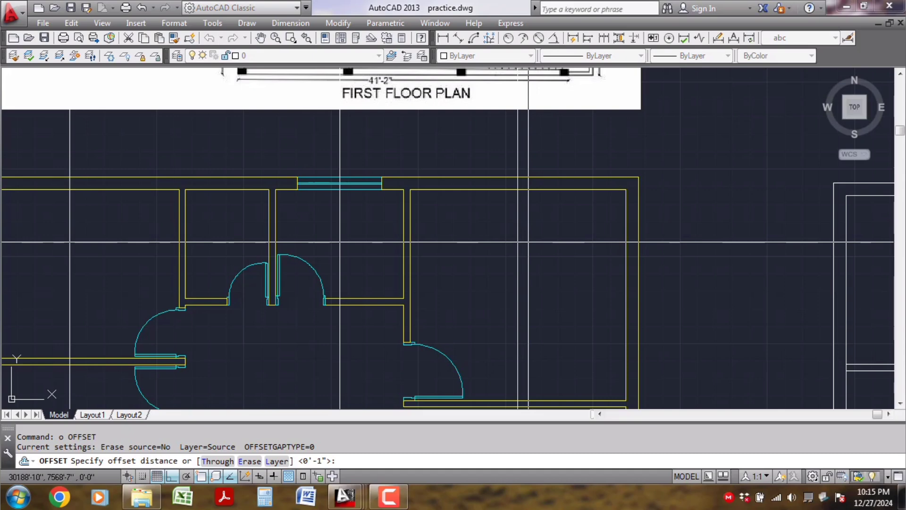
text(1')
key(Return)
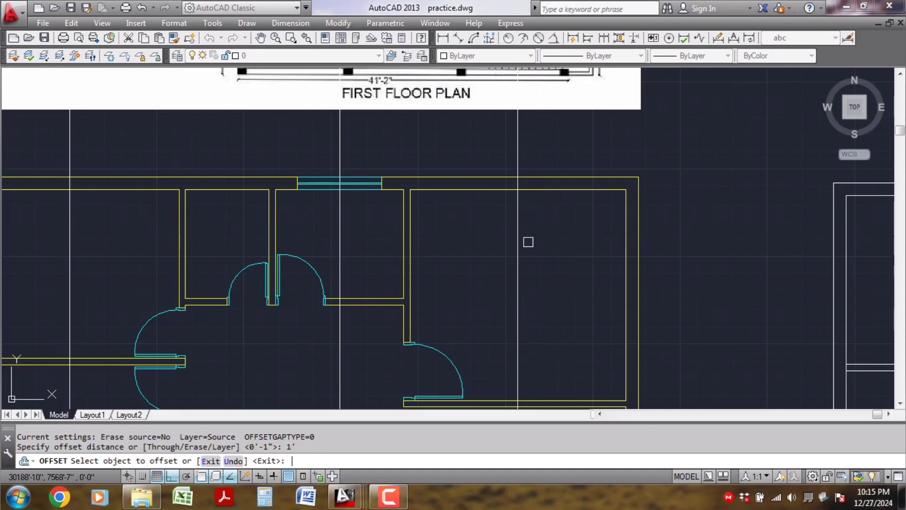
click(520, 215)
click(502, 227)
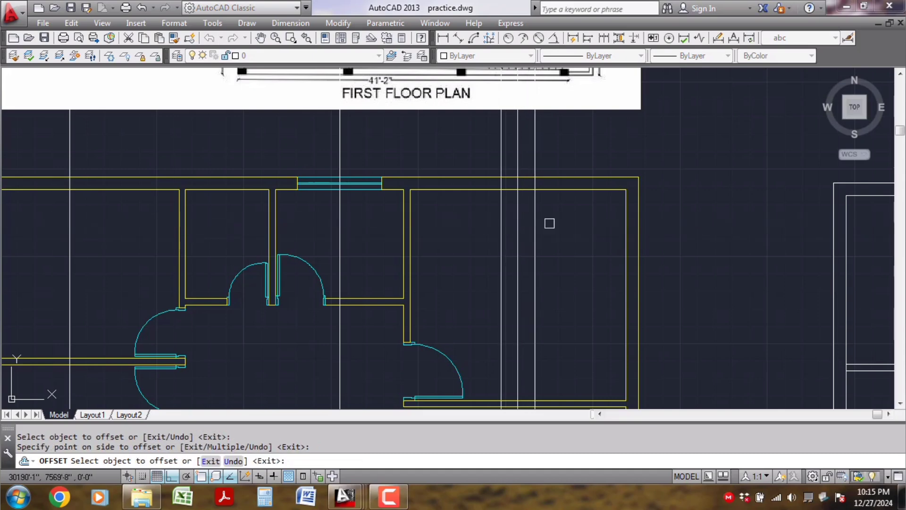
key(Escape)
click(518, 224)
key(Delete)
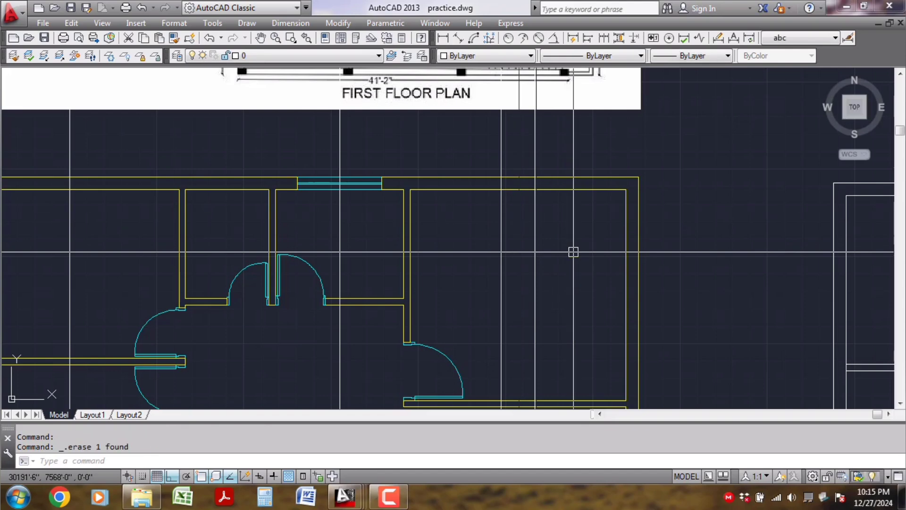
Step: Offset the eastern line of the northeast room's construction pair 5' to the east
text(o)
key(Return)
text(5)
key(Return)
click(536, 218)
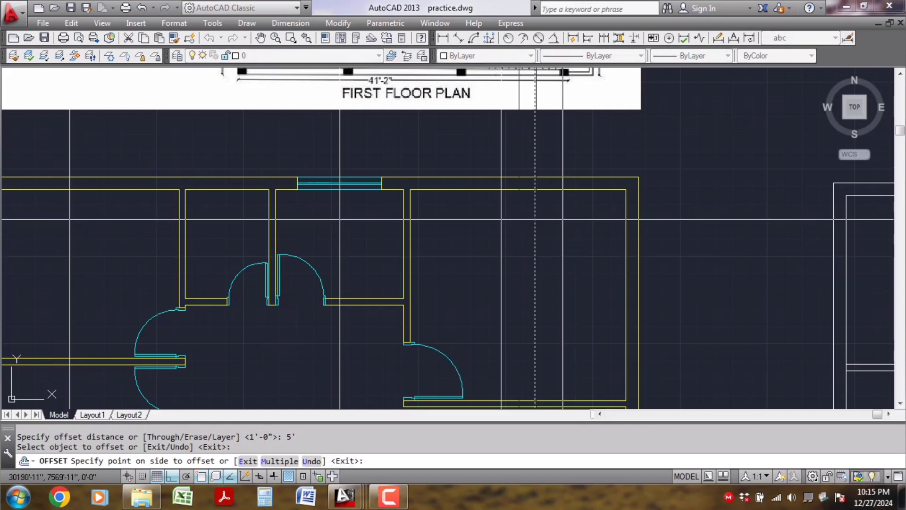
click(558, 210)
key(Escape)
Step: Erase the construction line offset 5' east in the northeast room
click(631, 155)
click(598, 146)
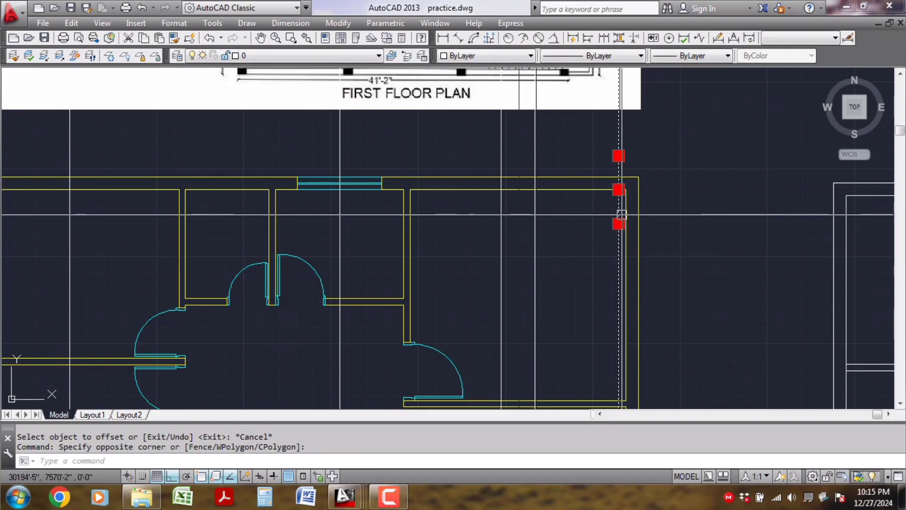
key(Delete)
Step: Offset the northeast room's two construction lines 4' outward, the eastern one to the east and the western one to the west
text(o)
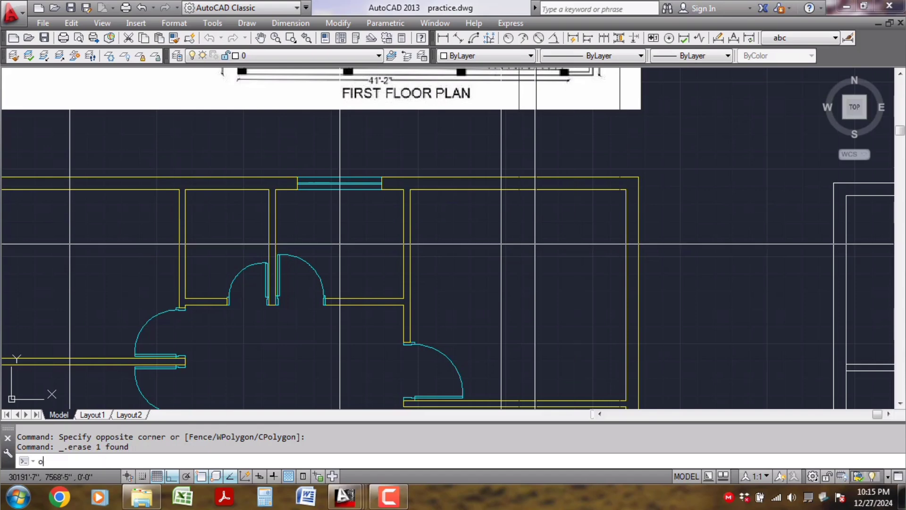
key(Return)
key(Return)
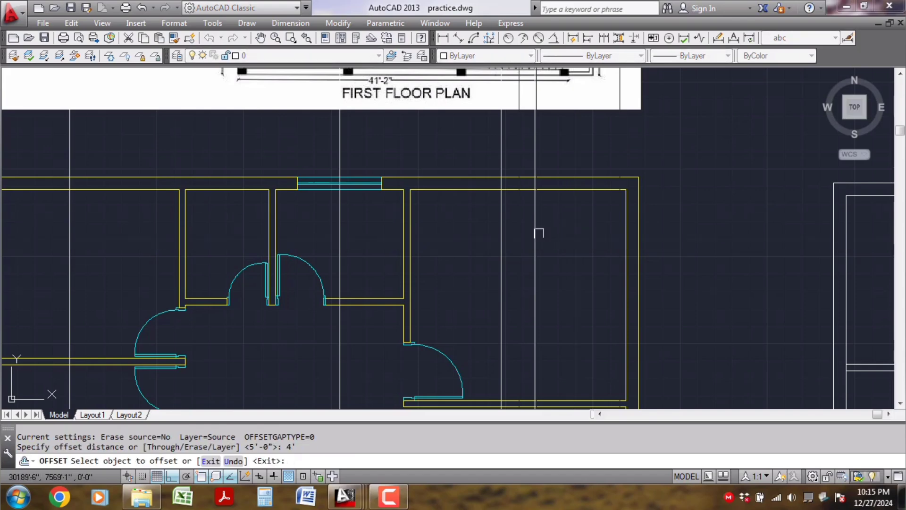
click(539, 233)
click(553, 235)
click(503, 241)
click(483, 239)
key(Return)
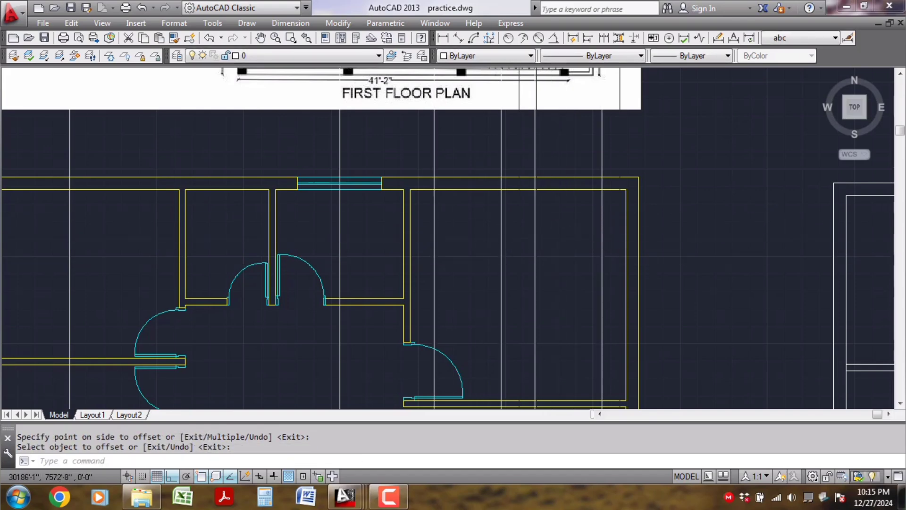
Step: Trim the northeast room's four construction lines against the north wall lines and cut out the two window openings between them
scroll(488, 178, up, 2)
text(tr)
key(Return)
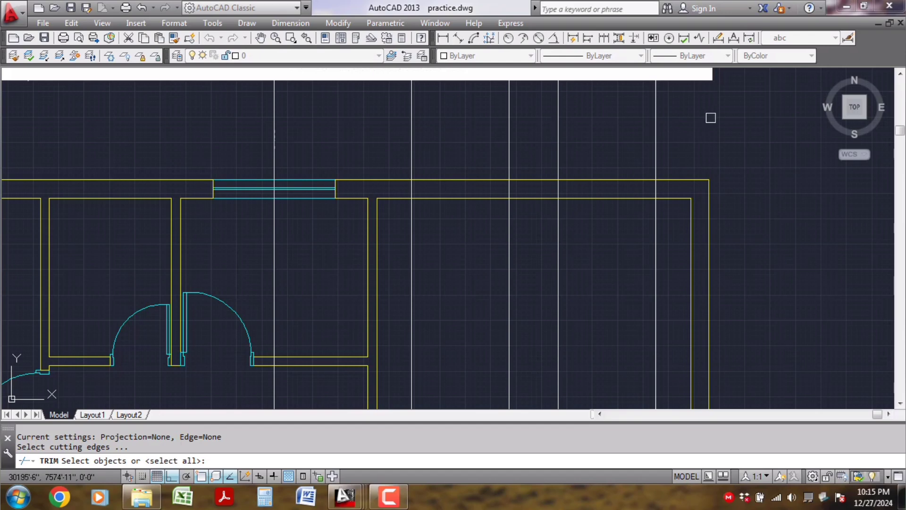
click(708, 128)
click(395, 146)
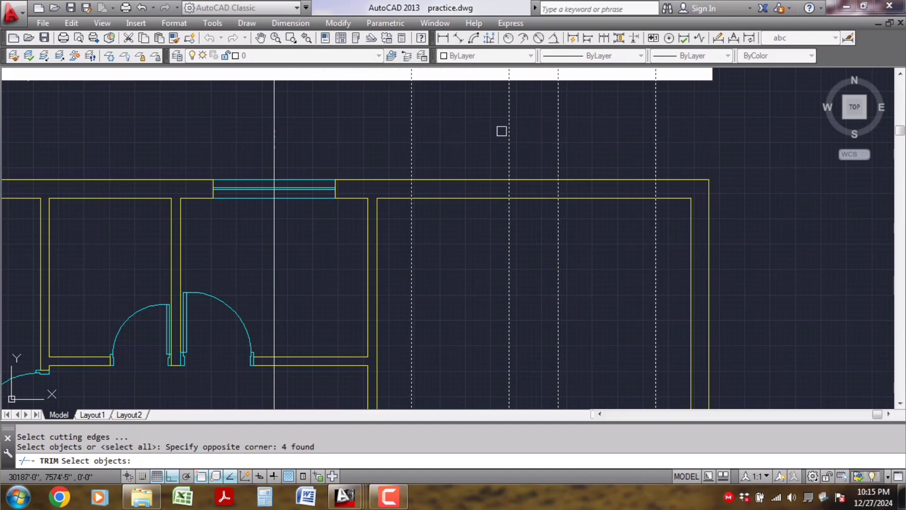
click(468, 239)
click(449, 165)
key(Return)
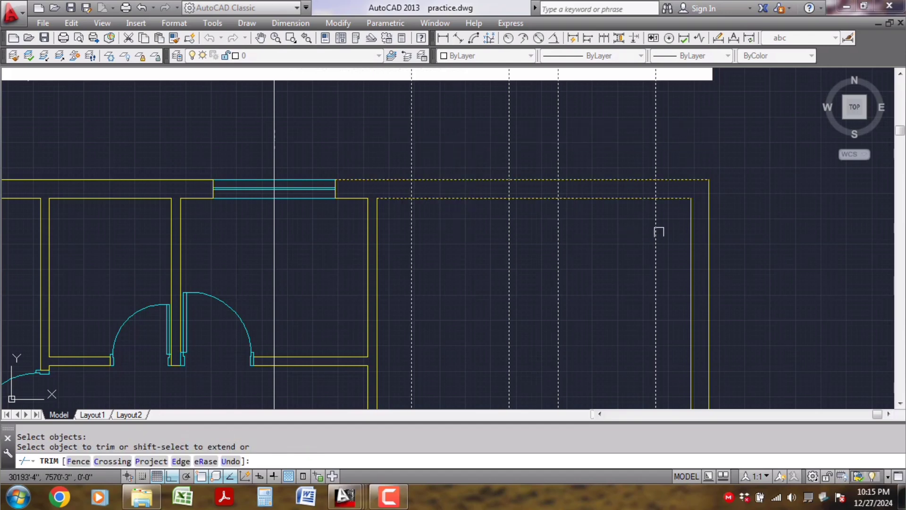
click(484, 141)
click(587, 246)
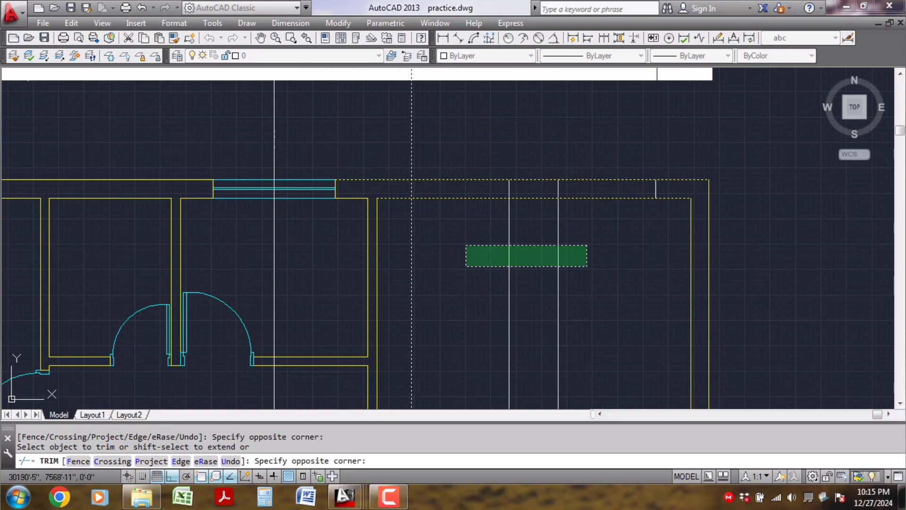
click(465, 265)
click(449, 260)
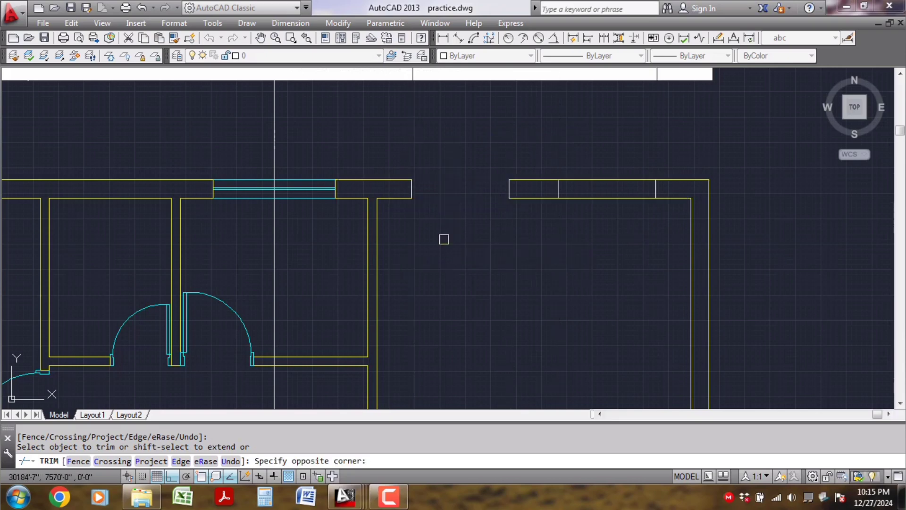
click(576, 217)
key(Return)
Step: Match the yellow wall line's properties onto the white jamb lines of both openings, and undo both the property match and the trim
text(ma)
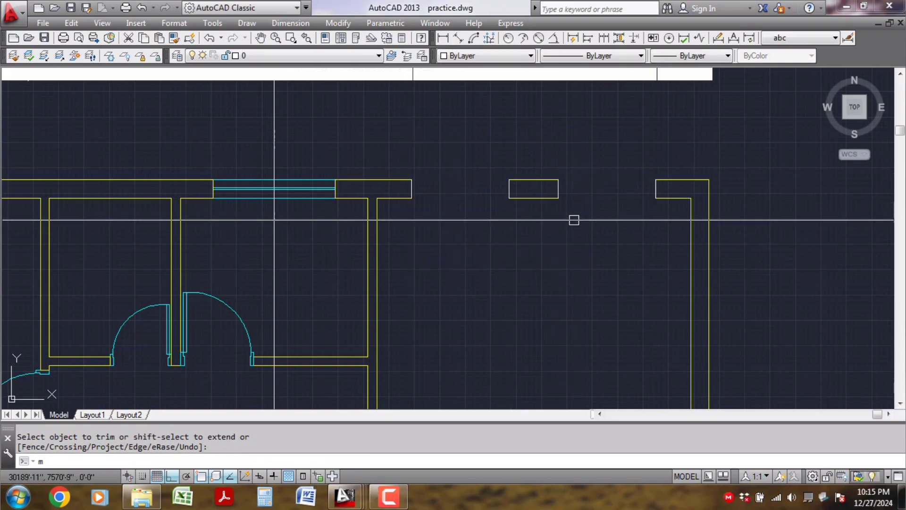
key(Return)
click(685, 212)
click(684, 147)
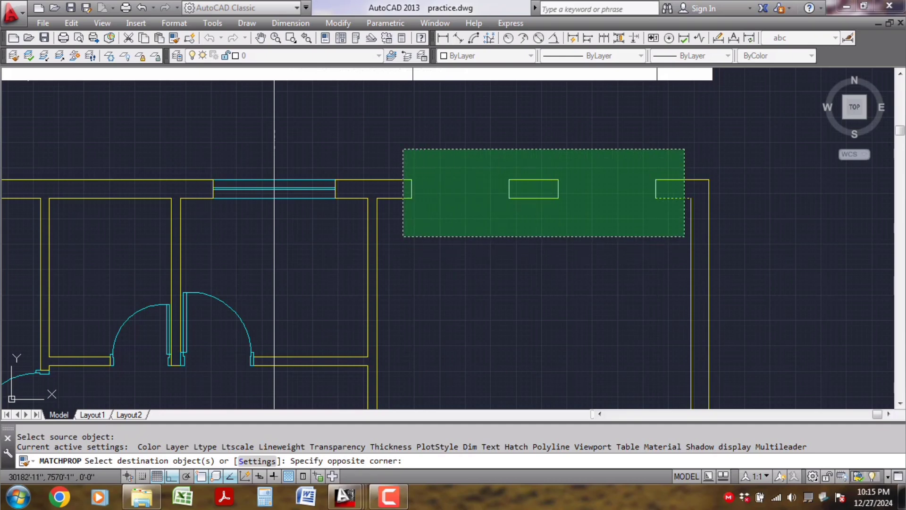
click(402, 250)
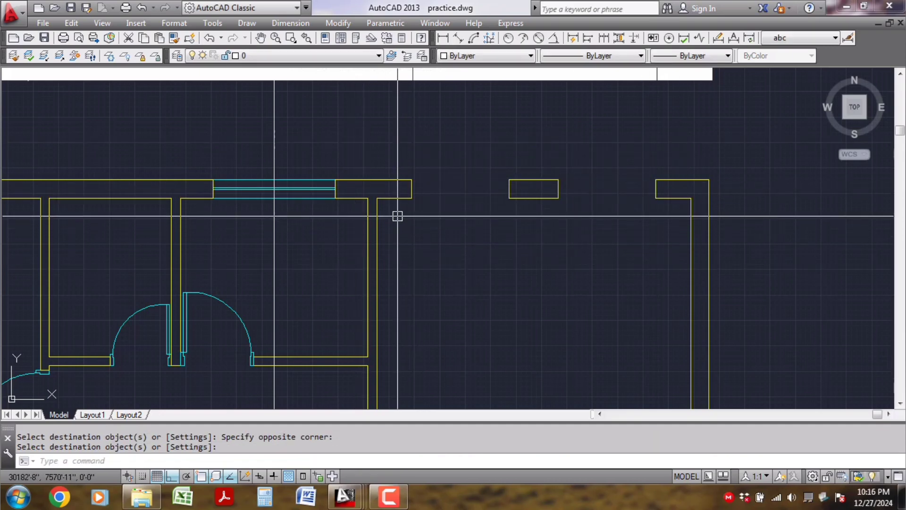
key(ctrl+z)
key(ctrl+z)
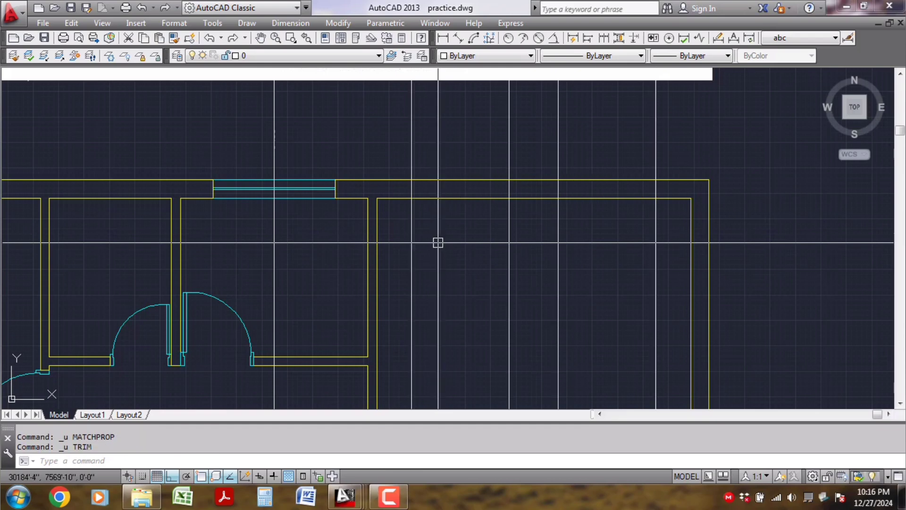
Step: Trim the four construction lines and the north wall lines against each other again, leaving jambs around two window openings
text(tr)
key(Return)
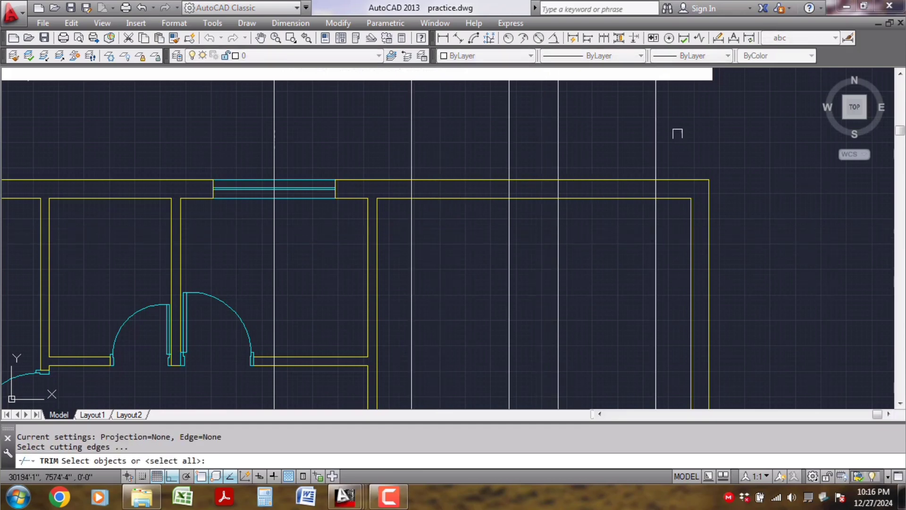
click(382, 131)
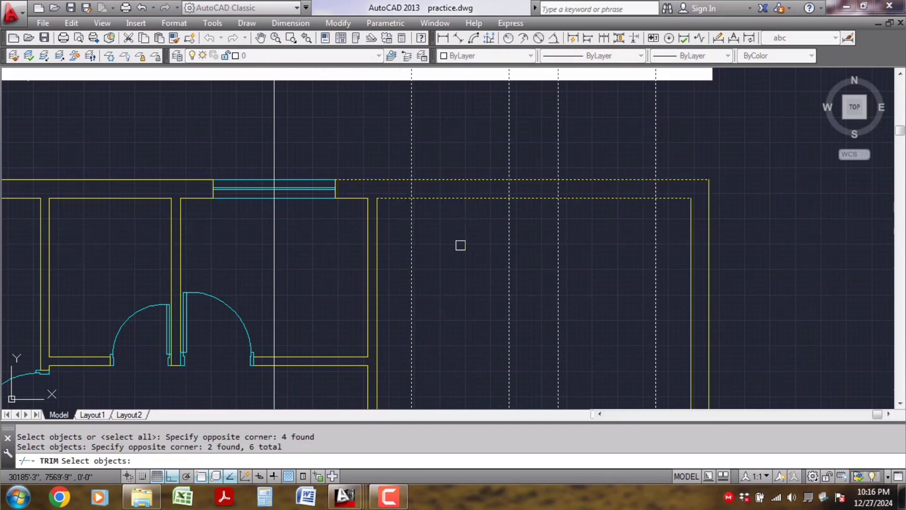
key(Return)
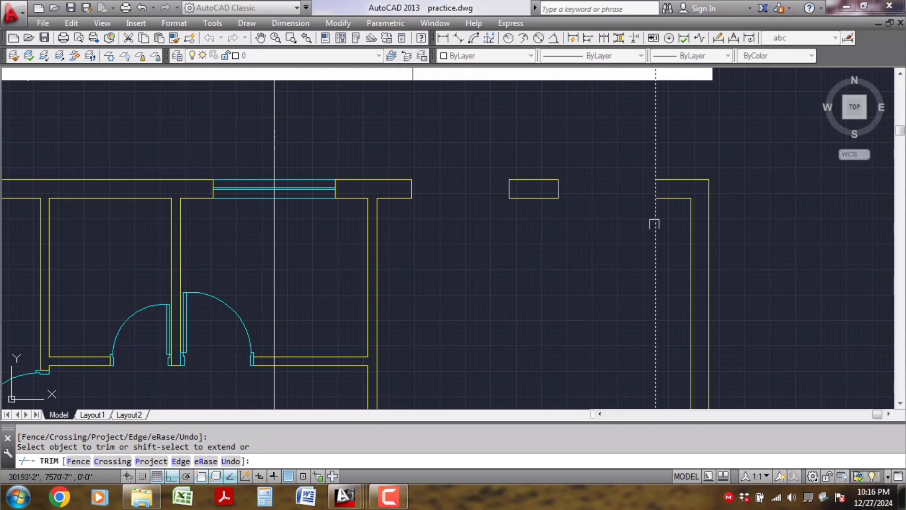
key(Return)
Step: Match the properties of the yellow inner wall line onto the jamb lines of the northeast room's two window openings
text(MA)
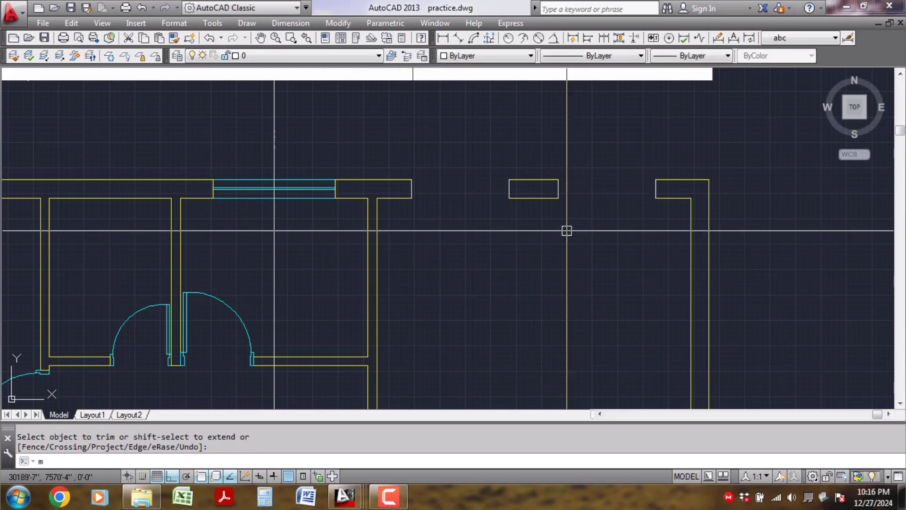
key(Return)
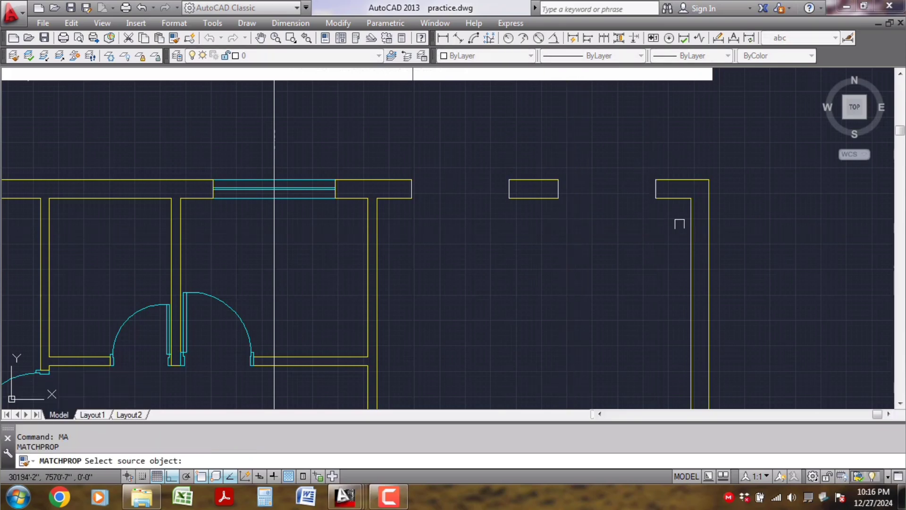
click(678, 198)
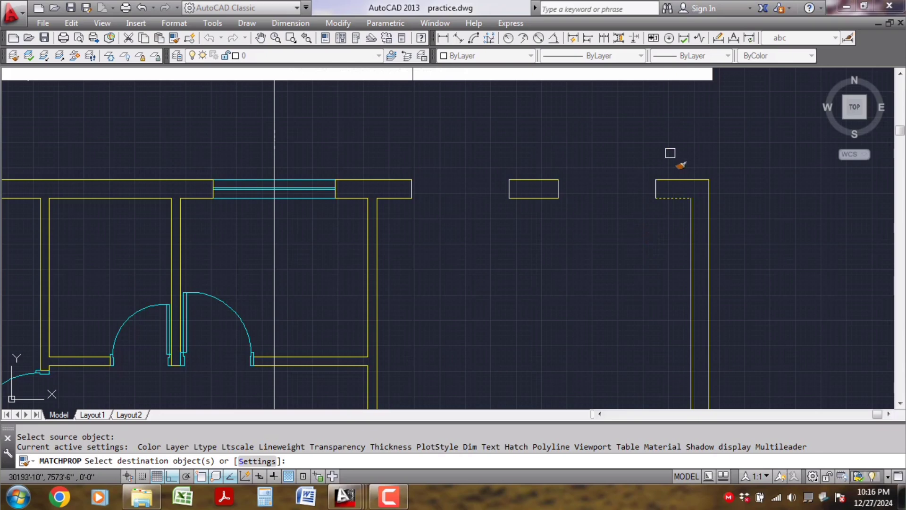
click(671, 152)
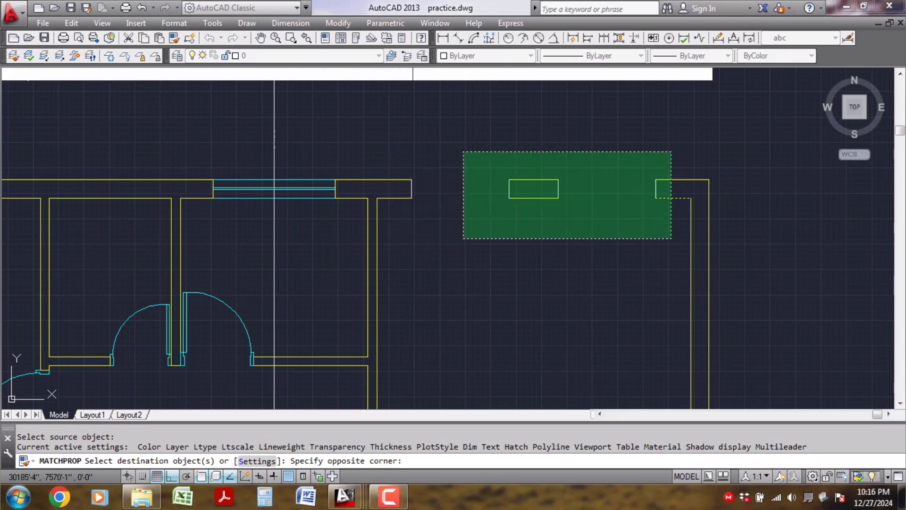
click(574, 241)
click(554, 195)
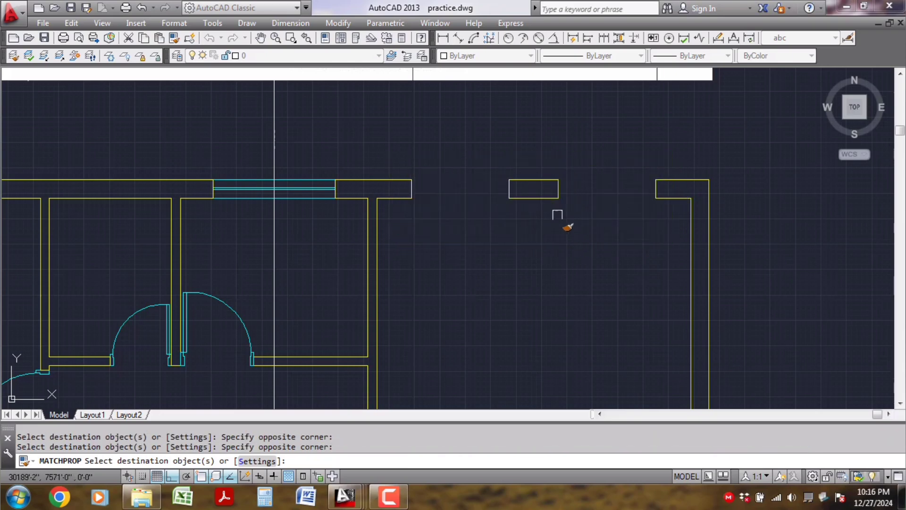
click(676, 151)
click(393, 217)
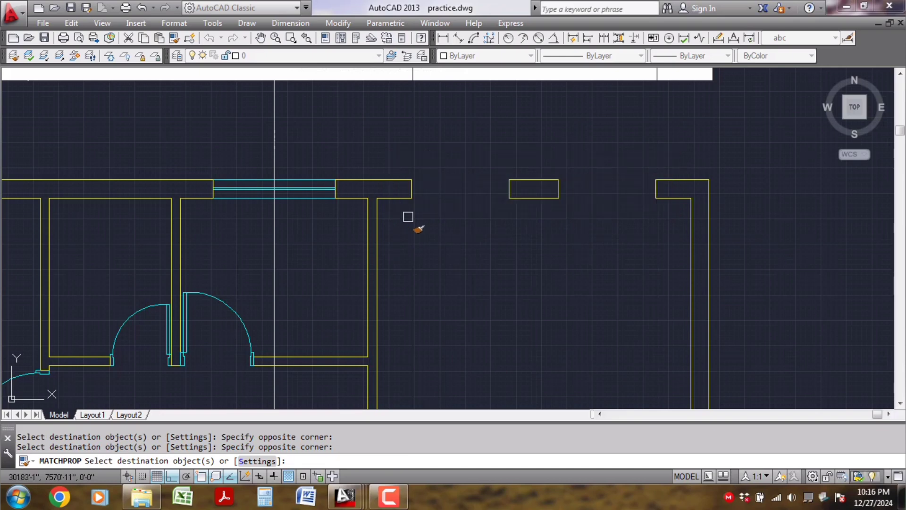
key(Return)
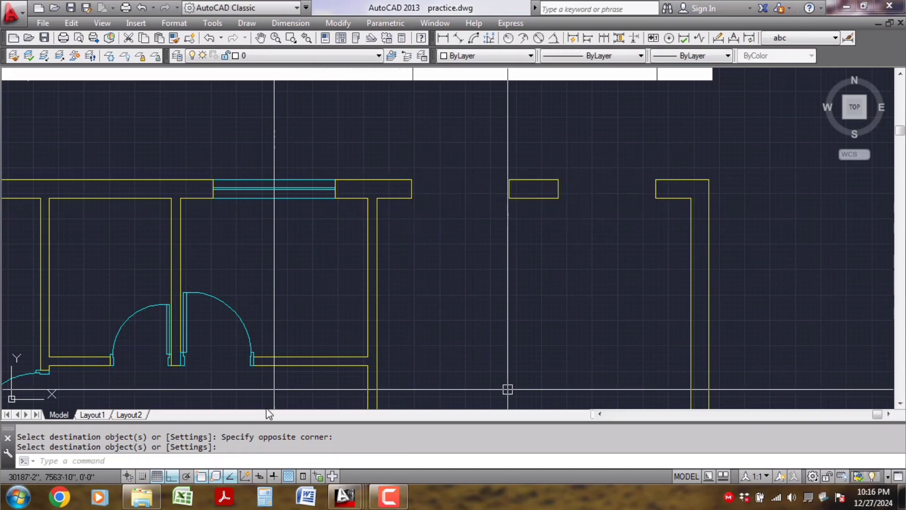
Step: Copy the four lines of the existing north window symbol to a free spot inside the northeast room, with Ortho off
scroll(413, 267, down, 1)
scroll(292, 190, up, 1)
click(253, 162)
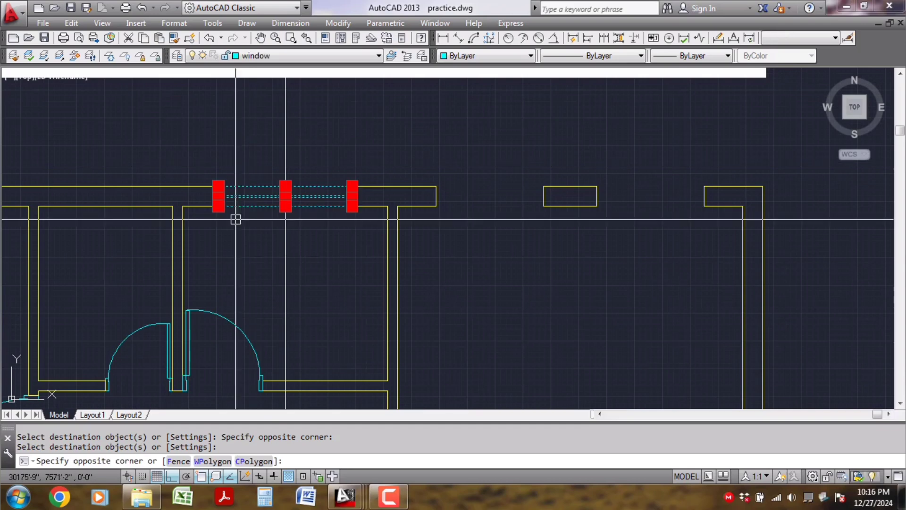
click(238, 236)
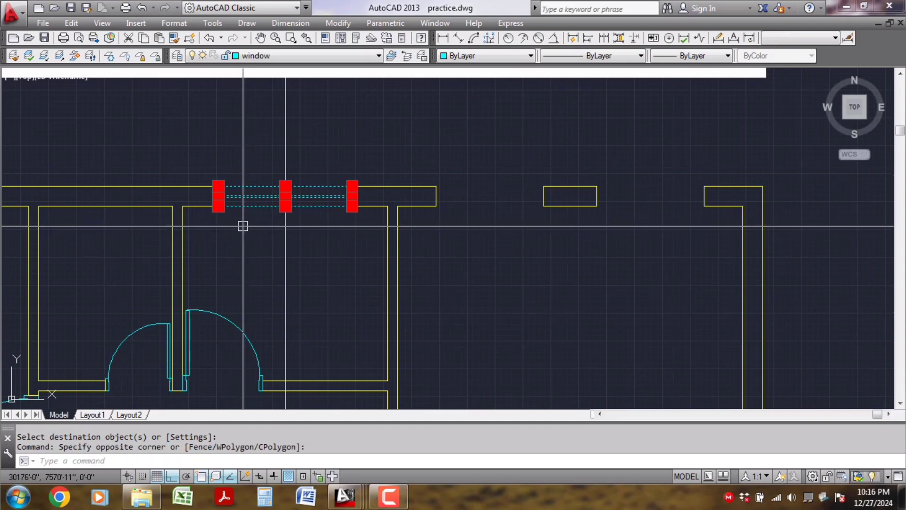
scroll(243, 226, down, 3)
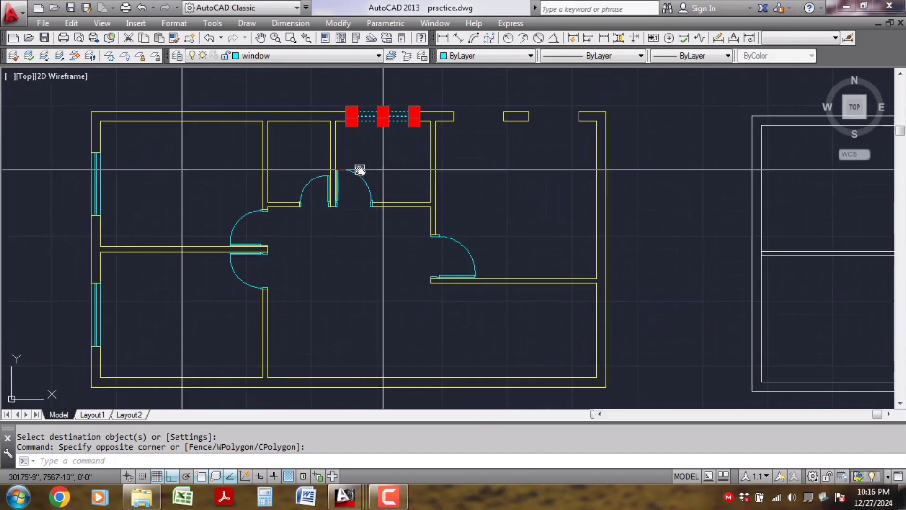
scroll(385, 191, up, 3)
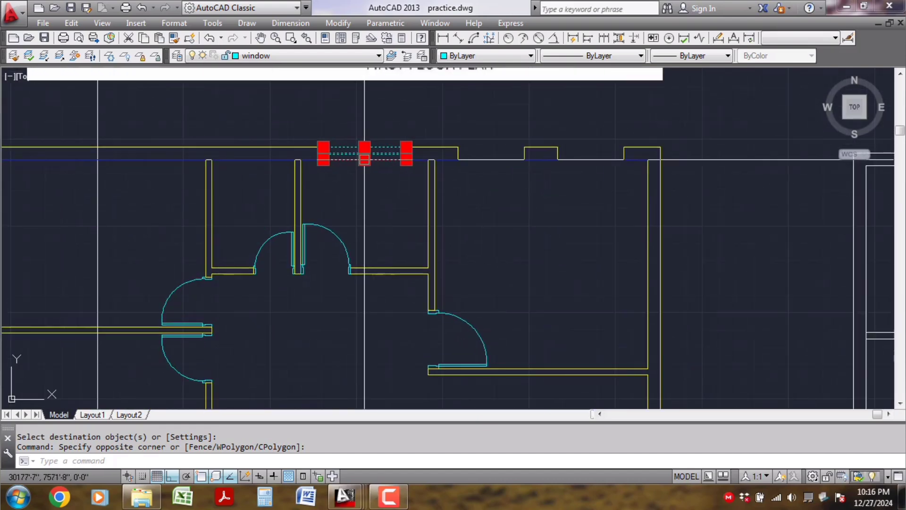
text(co)
key(Return)
click(350, 159)
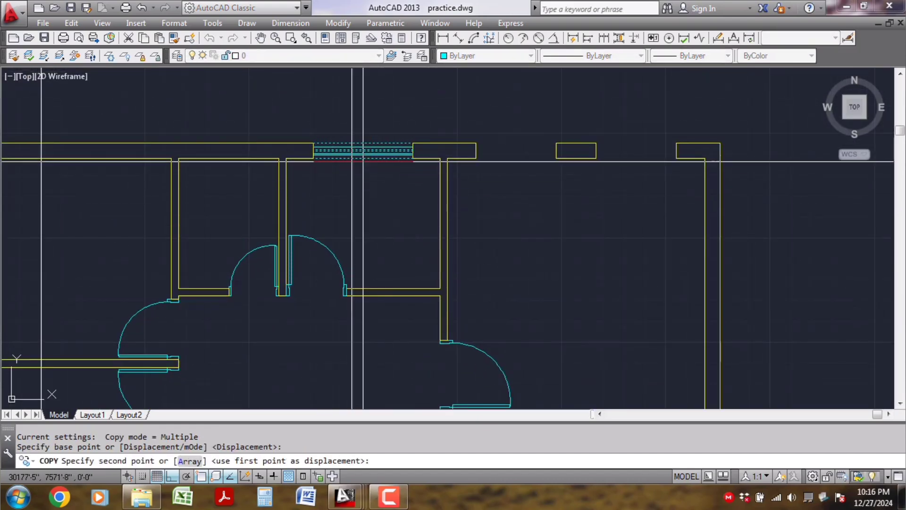
key(F8)
click(546, 247)
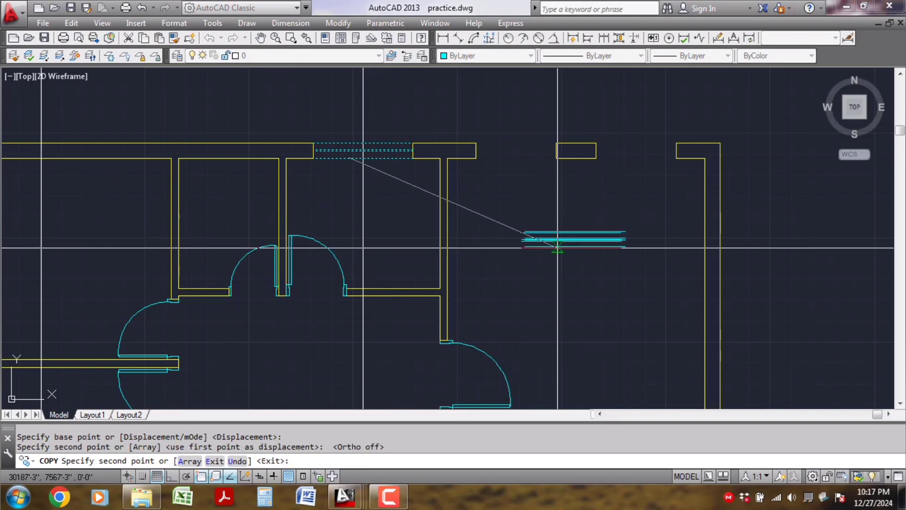
Step: Measure the length of the copied window symbol and the width of the northeast room's western window opening
scroll(567, 235, up, 2)
scroll(569, 236, up, 1)
text(di)
key(Return)
click(501, 239)
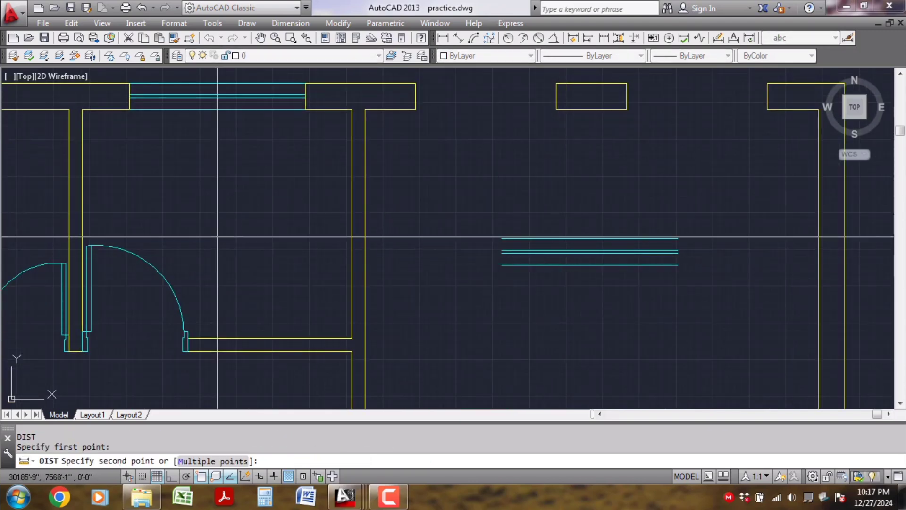
click(678, 238)
key(Return)
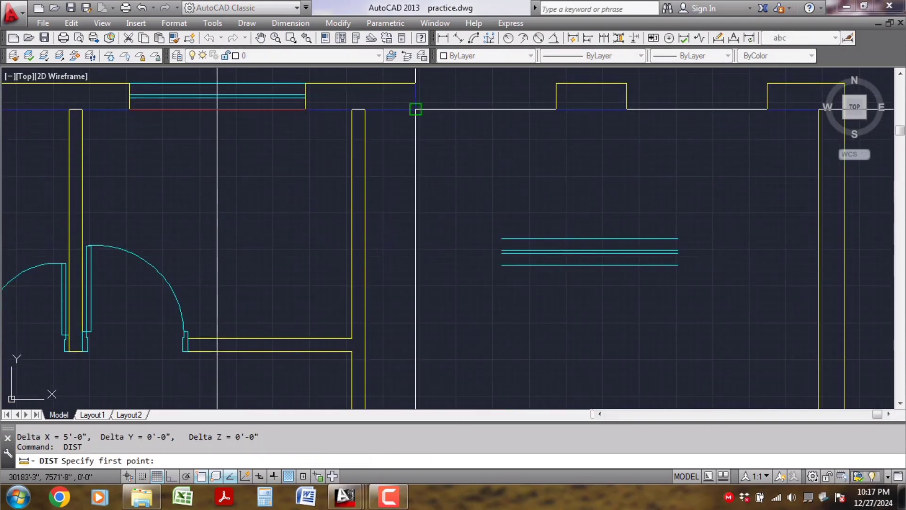
click(416, 109)
click(557, 109)
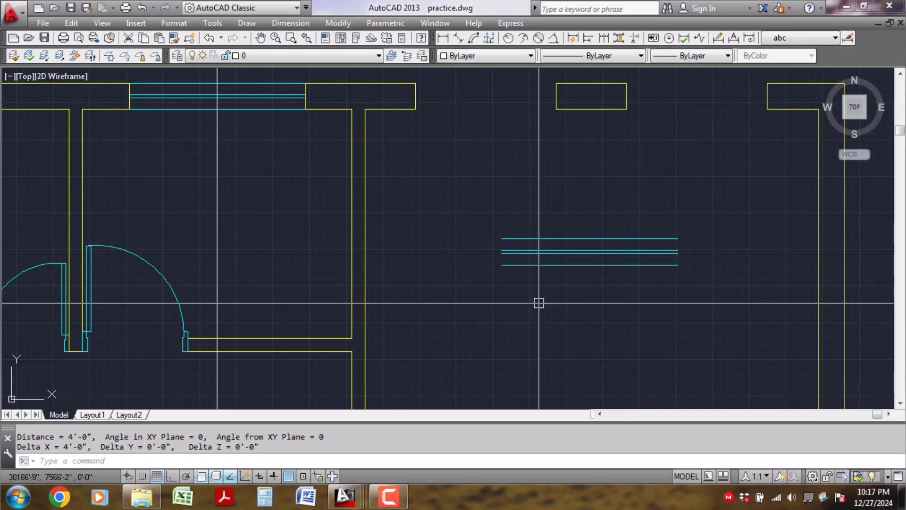
text(sc)
key(Return)
key(Escape)
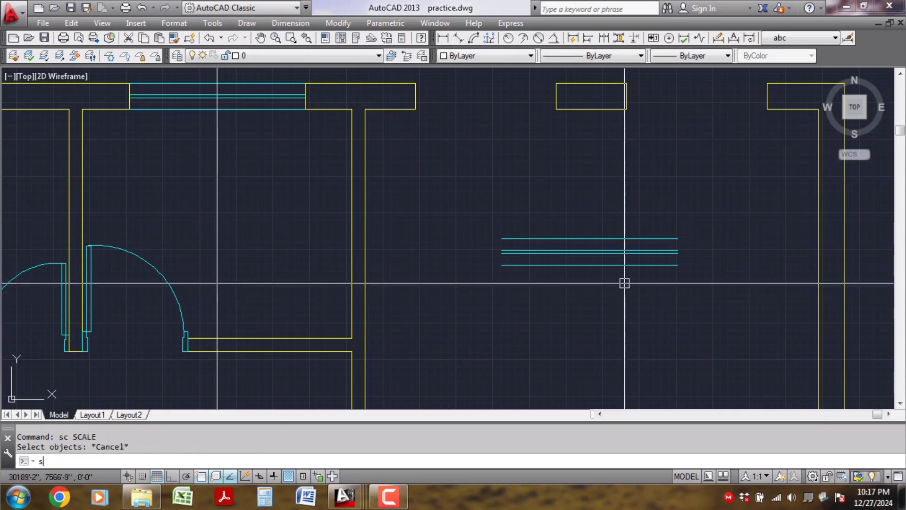
text(s)
key(Return)
click(727, 298)
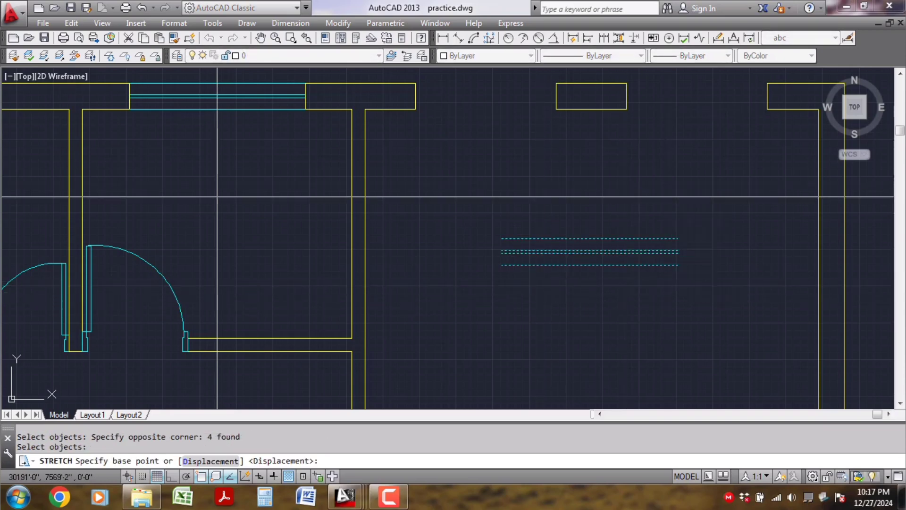
click(692, 196)
key(Escape)
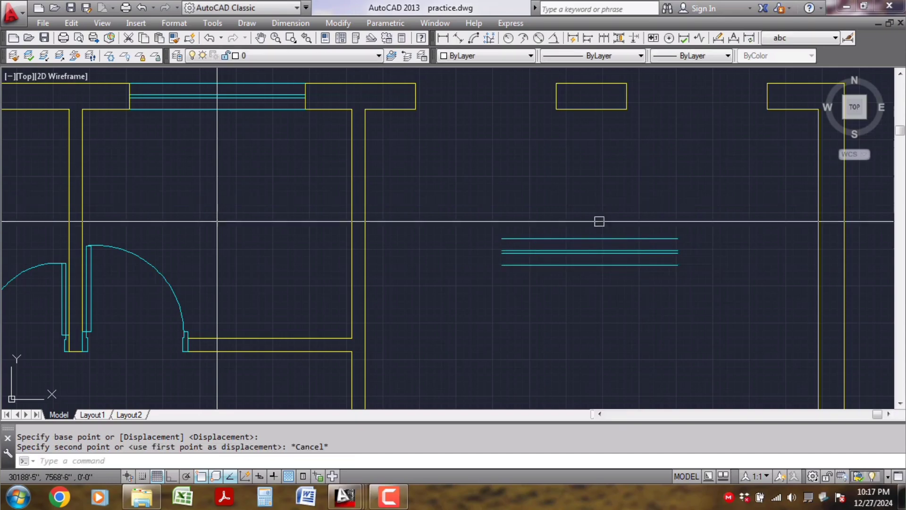
Step: Stretch the east ends of the copied window symbol 12" westward with Ortho on to shorten its four lines
scroll(574, 271, down, 3)
scroll(501, 236, down, 3)
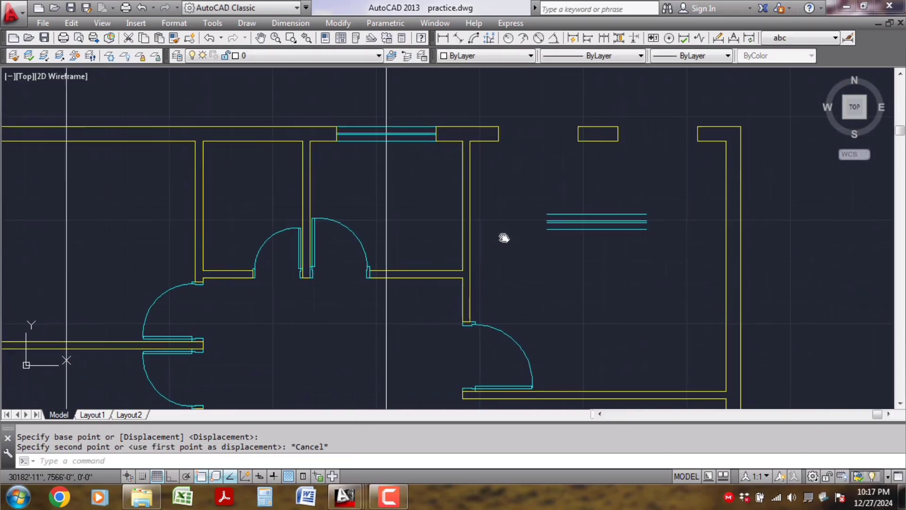
scroll(521, 315, up, 5)
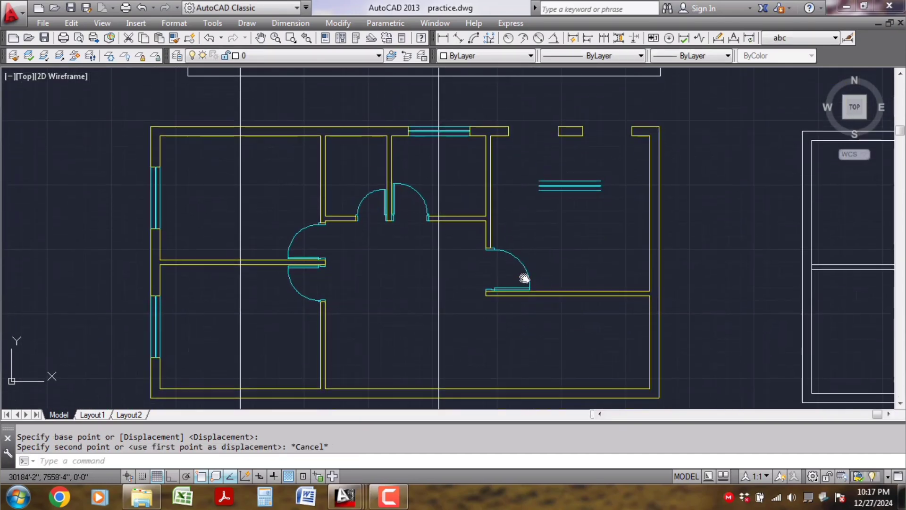
text(s)
key(Return)
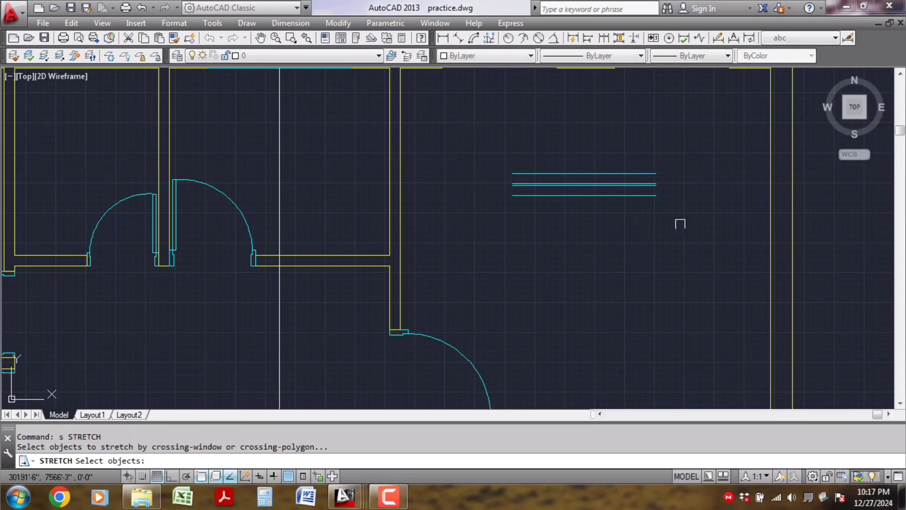
click(686, 233)
click(651, 125)
key(Return)
click(664, 129)
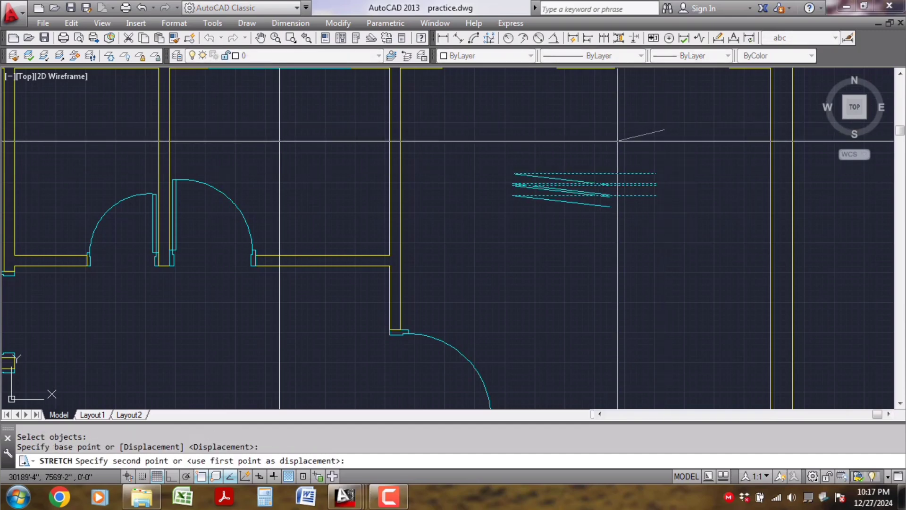
key(F8)
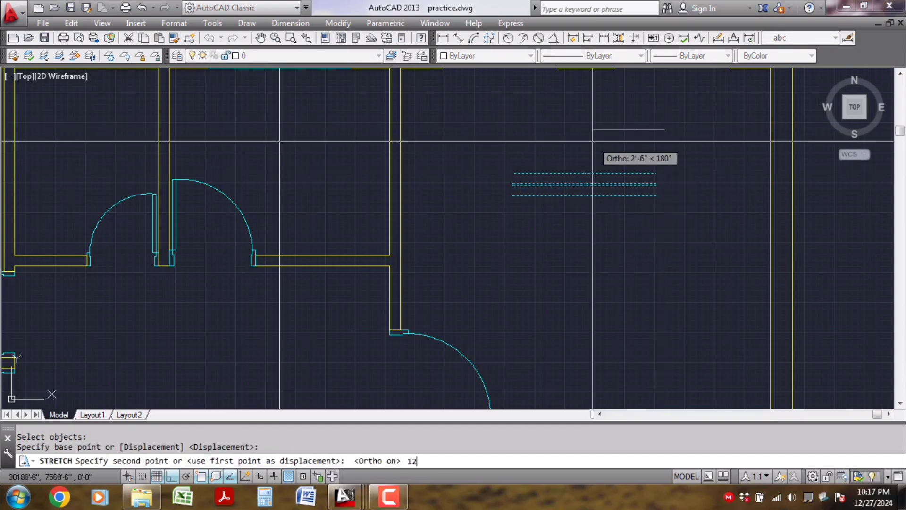
key(Return)
Step: Move the shortened window symbol from its northwest endpoint into the northeast room's western north-wall opening
middle_drag(593, 190, 587, 269)
click(621, 192)
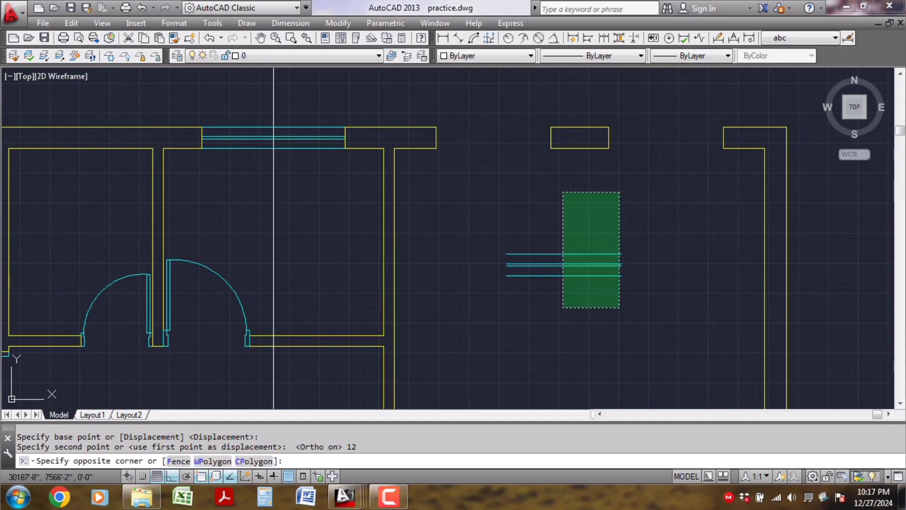
click(561, 305)
text(m)
key(Return)
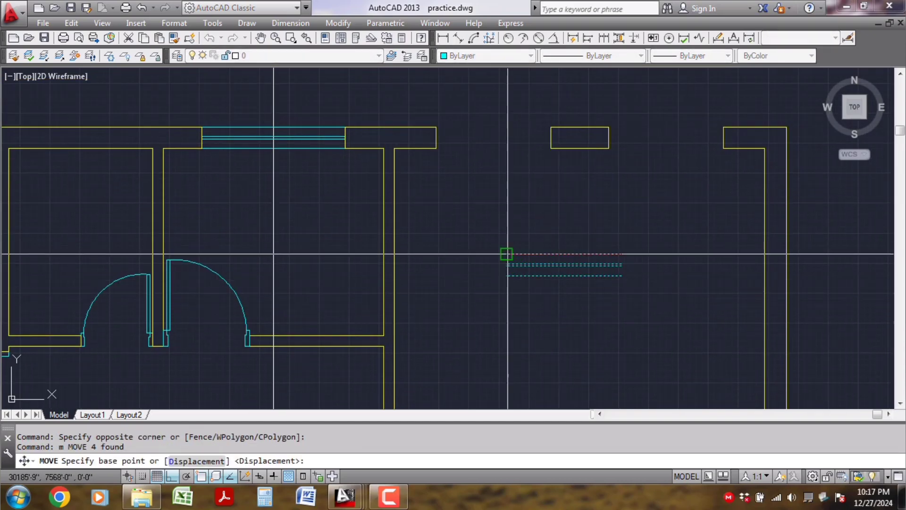
click(506, 253)
click(436, 127)
Step: Copy the window symbol from the western opening into the eastern opening of the northeast room's north wall
click(511, 192)
click(473, 103)
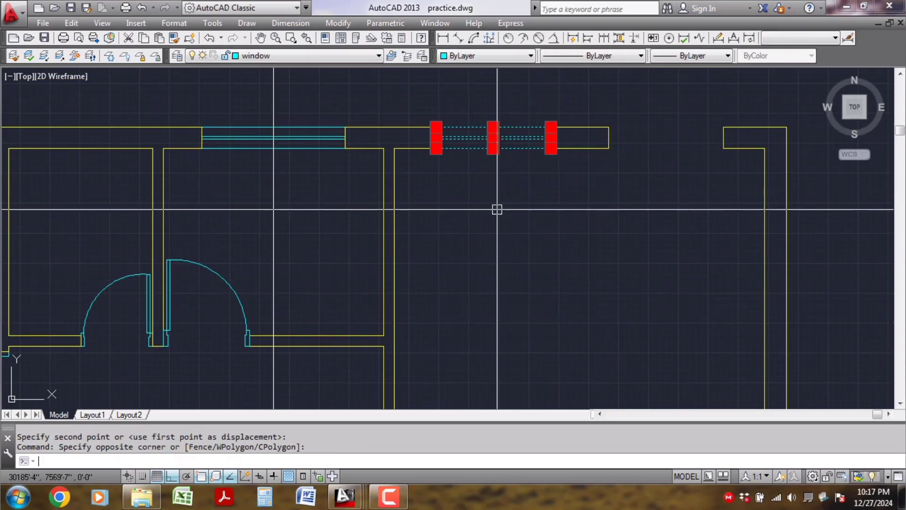
text(co)
key(Return)
click(436, 148)
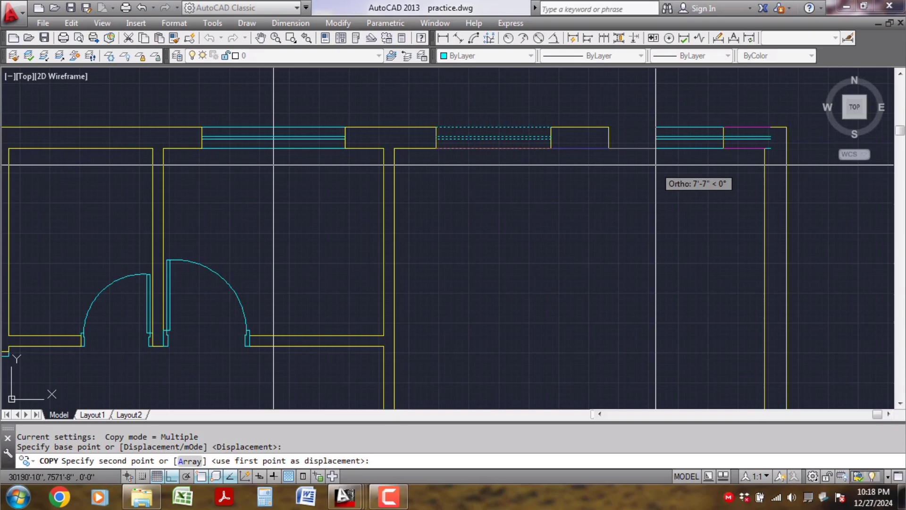
click(609, 148)
key(Escape)
Step: Try to mirror the eastern north window's four lines diagonally across the northeast wall corner onto the east wall, keeping the source
scroll(489, 180, down, 1)
scroll(408, 181, down, 1)
scroll(606, 168, up, 3)
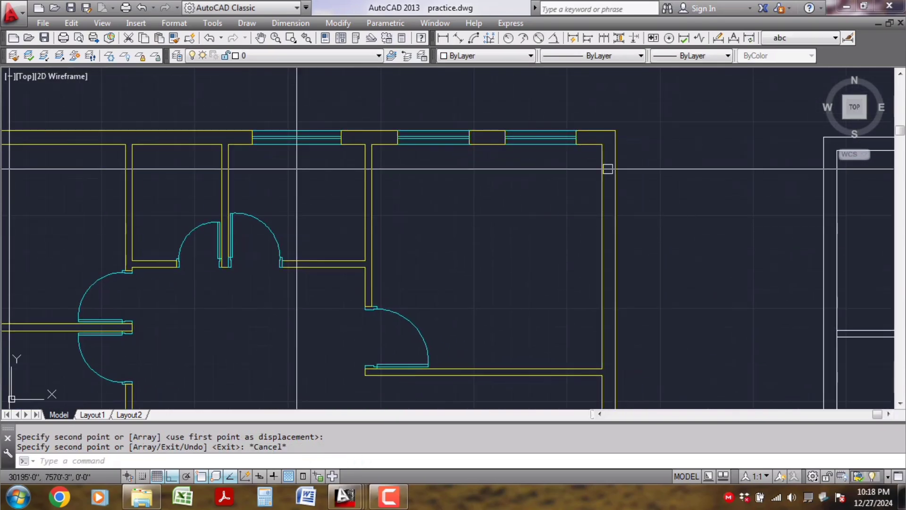
click(554, 175)
middle_drag(519, 180, 499, 218)
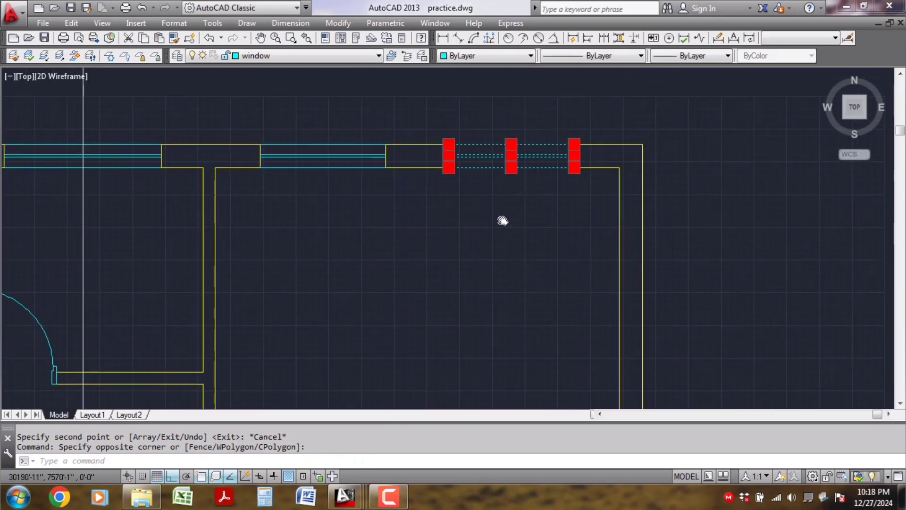
text(mi)
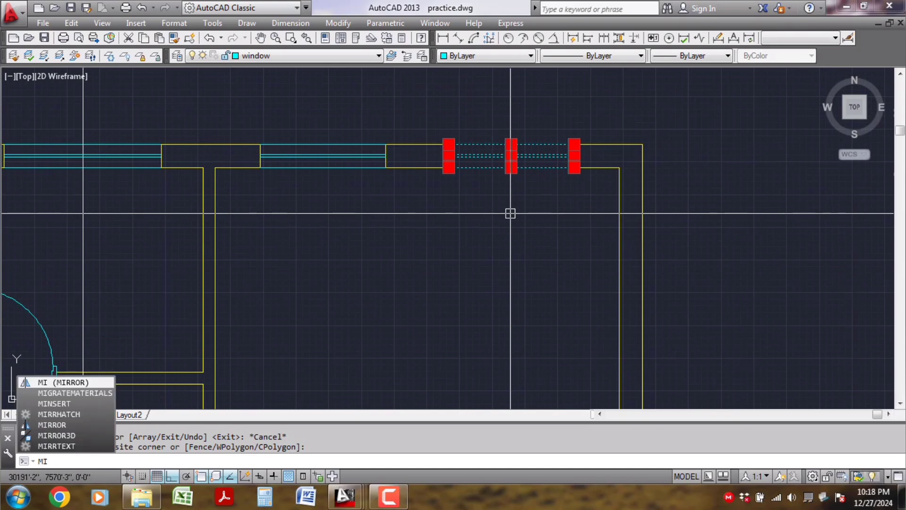
key(Return)
scroll(641, 185, up, 1)
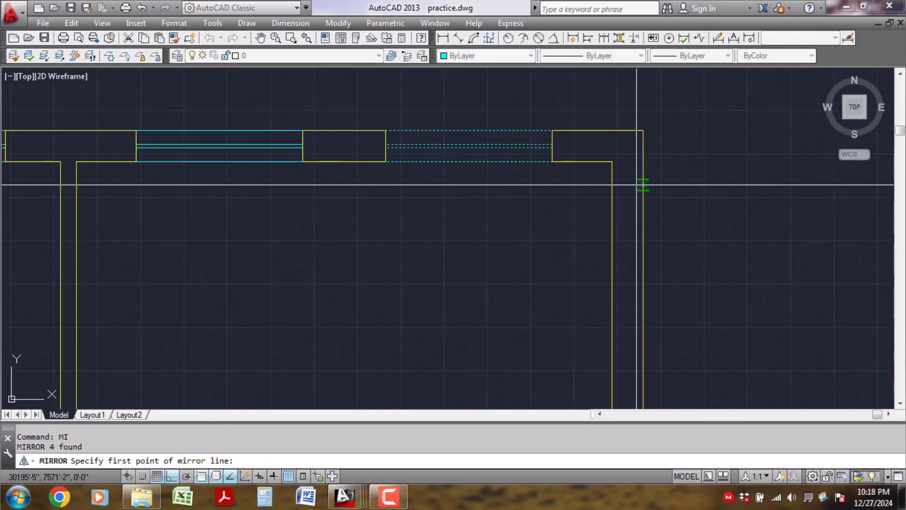
scroll(520, 244, down, 1)
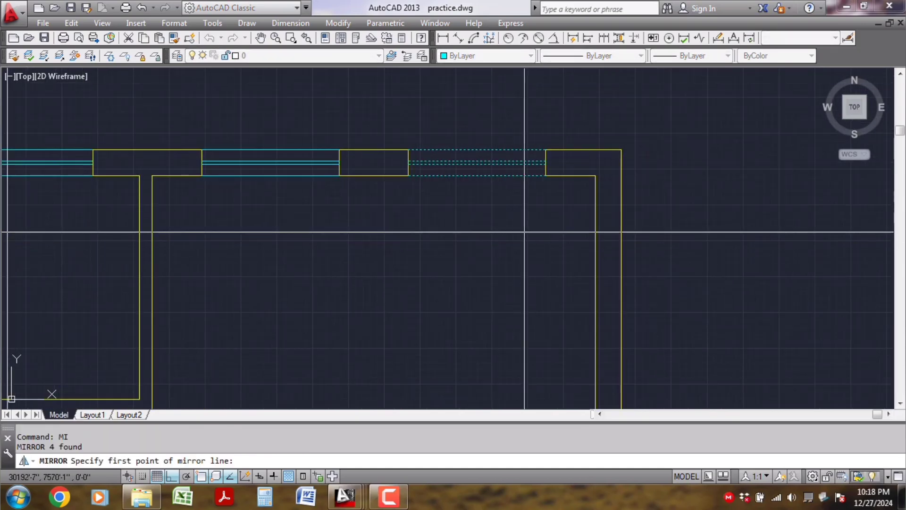
scroll(532, 174, up, 3)
scroll(590, 207, down, 1)
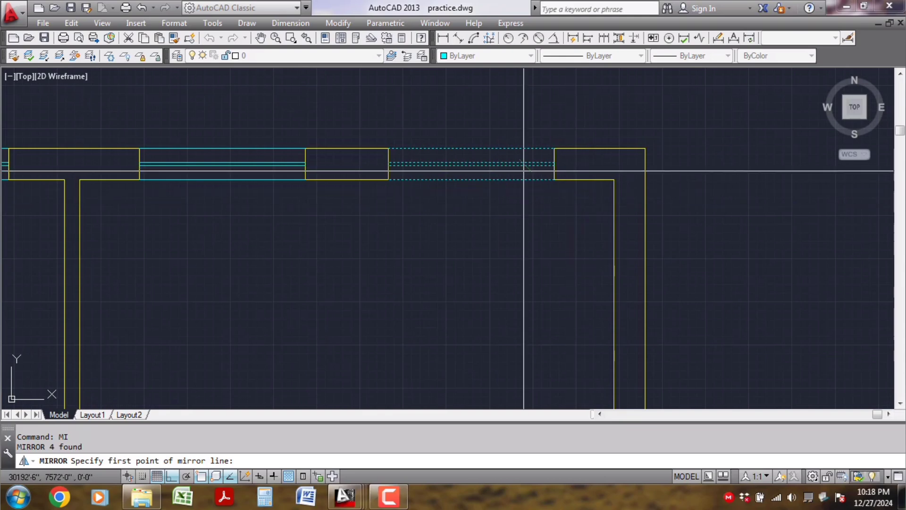
scroll(619, 175, up, 1)
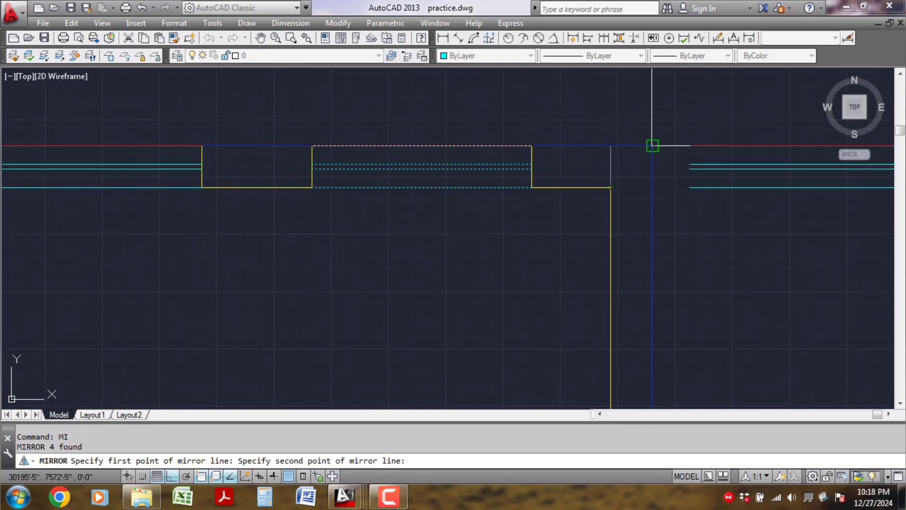
click(652, 146)
key(Return)
mouse_move(700, 243)
middle_down()
mouse_move(698, 278)
mouse_move(639, 189)
mouse_move(645, 201)
middle_up()
Step: Undo the mirroring of the four window lines onto the east wall
key(ctrl+z)
key(ctrl+z)
key(ctrl+z)
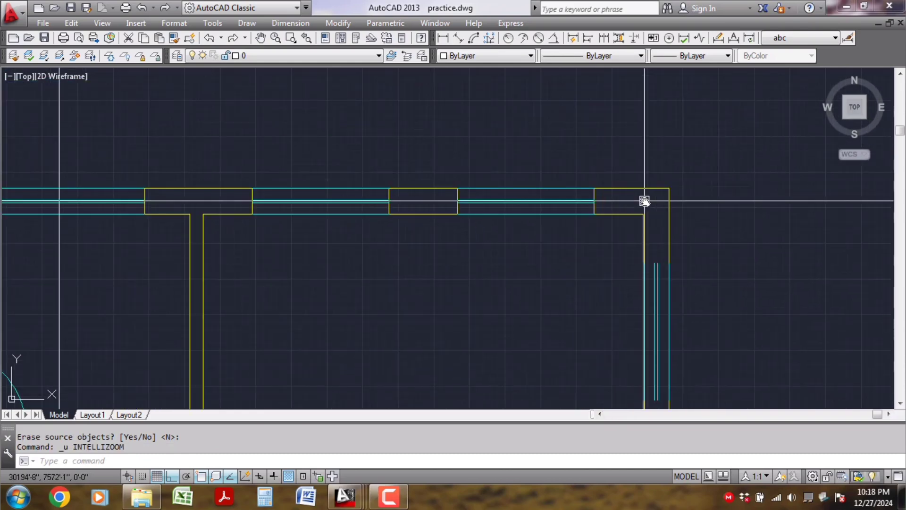
Step: Mirror the eastern north window's four lines and both jamb lines diagonally across the northeast wall corner onto the east wall, keeping the source
click(427, 122)
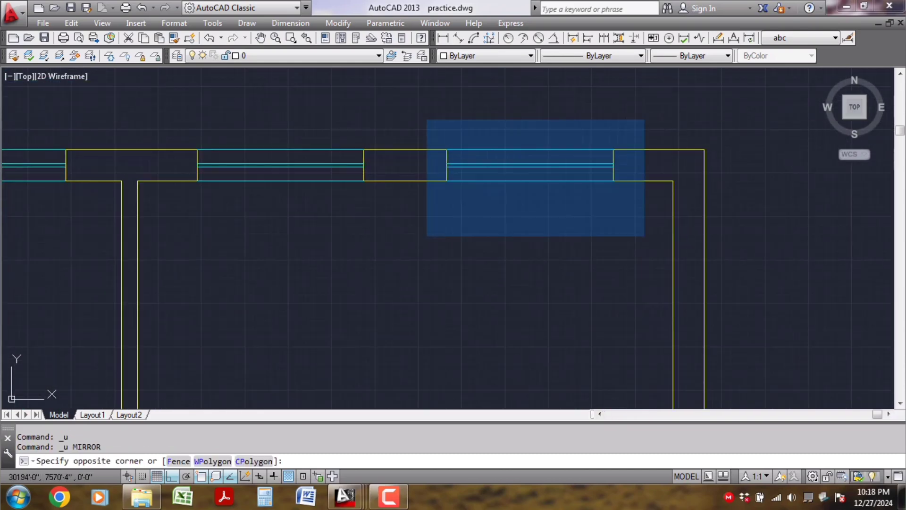
click(643, 235)
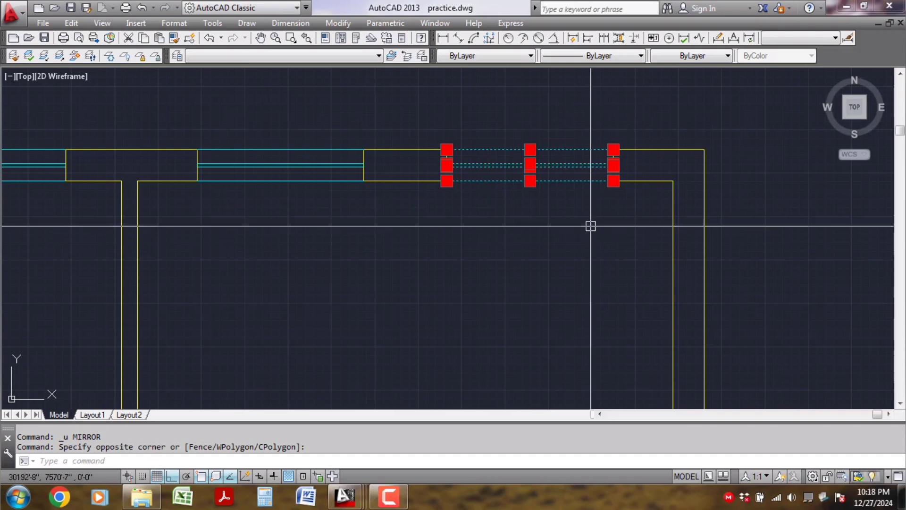
key(Escape)
click(554, 125)
click(525, 196)
click(439, 122)
click(455, 201)
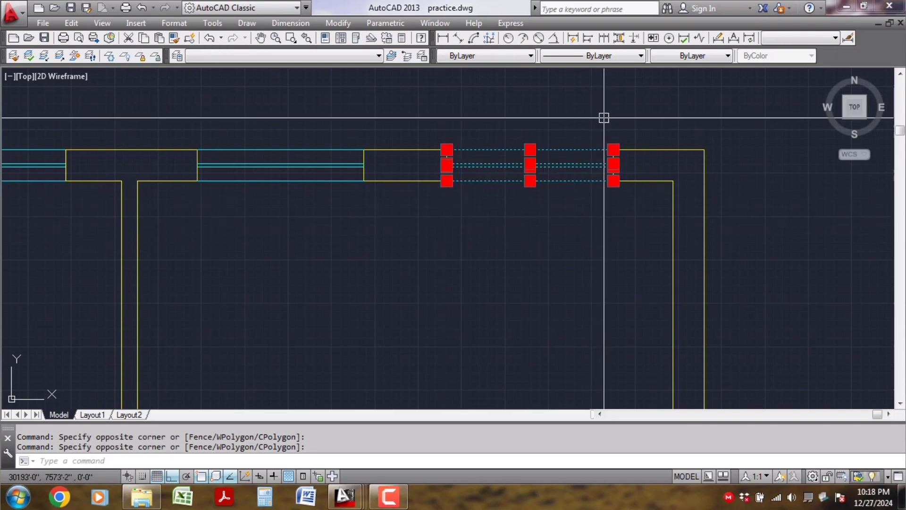
click(602, 116)
click(623, 207)
text(mi)
key(Return)
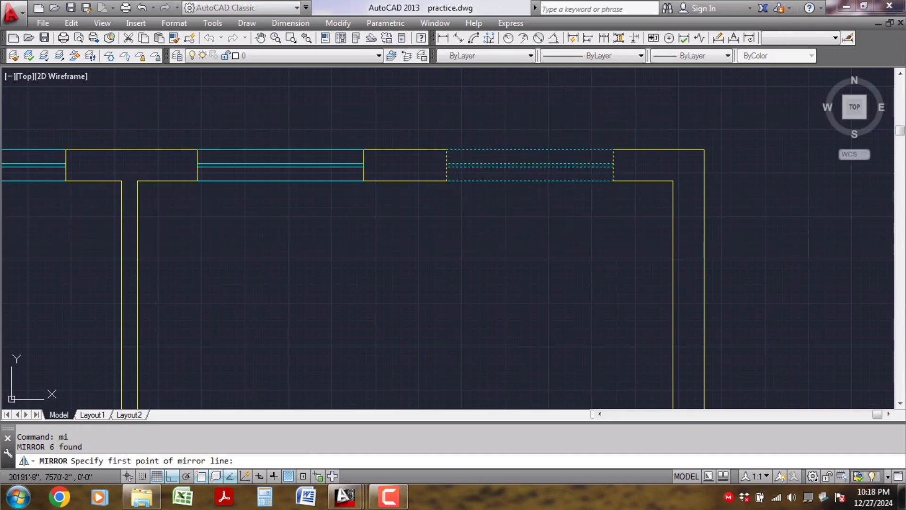
click(704, 150)
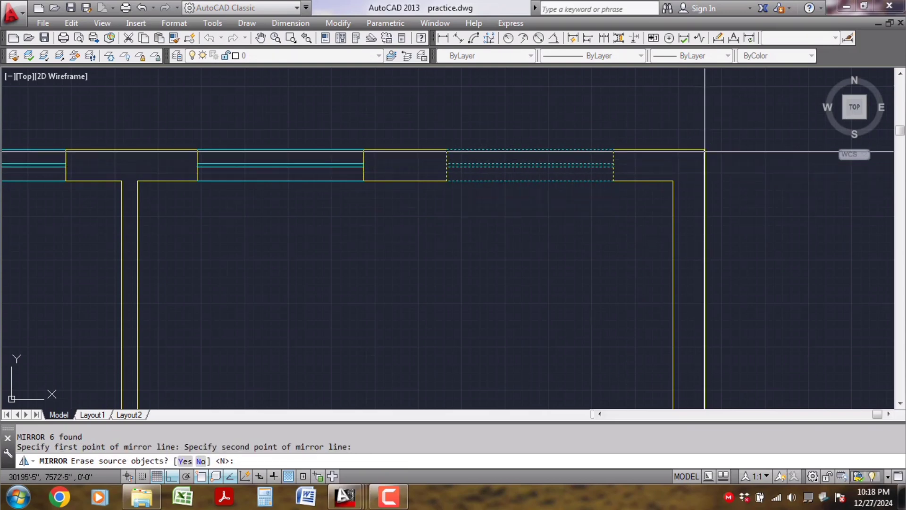
key(Return)
Step: Send the inner and outer face lines of the east-wall window to the back of the draw order
scroll(539, 144, down, 7)
scroll(659, 251, up, 4)
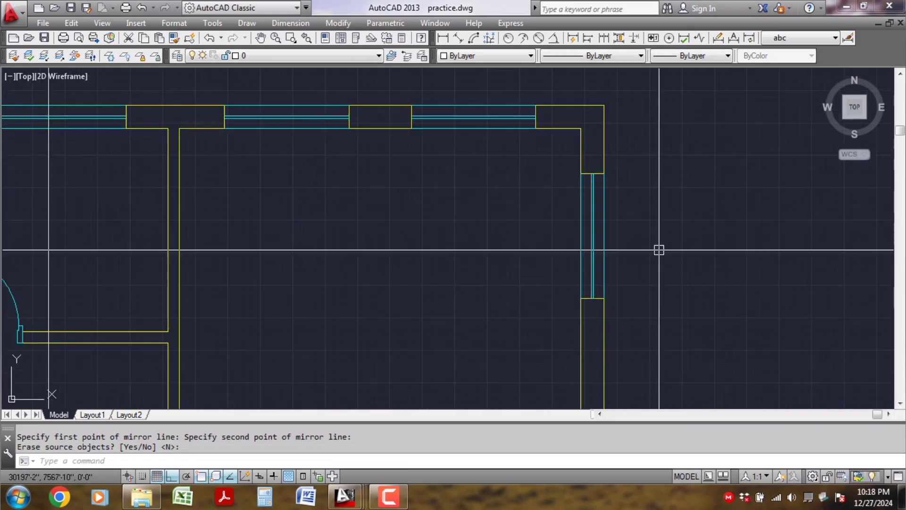
scroll(651, 290, up, 2)
click(565, 259)
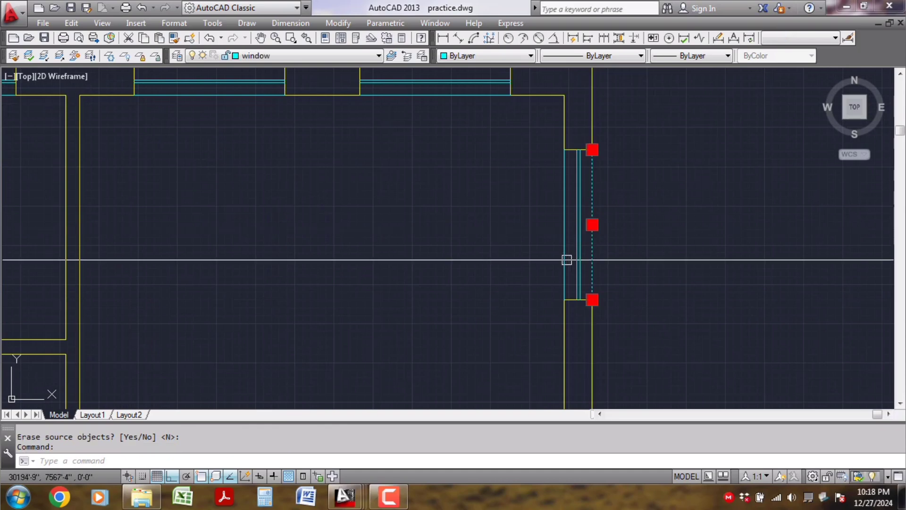
right_click(482, 216)
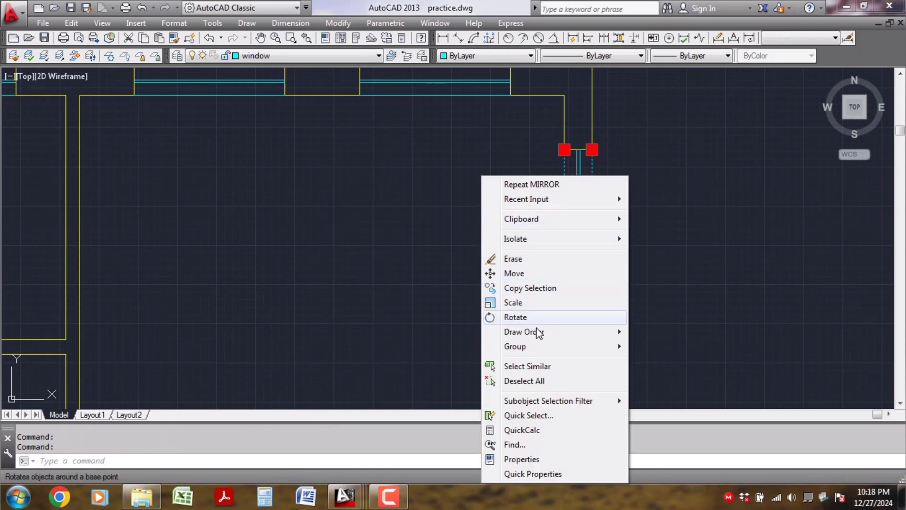
mouse_move(540, 333)
click(699, 347)
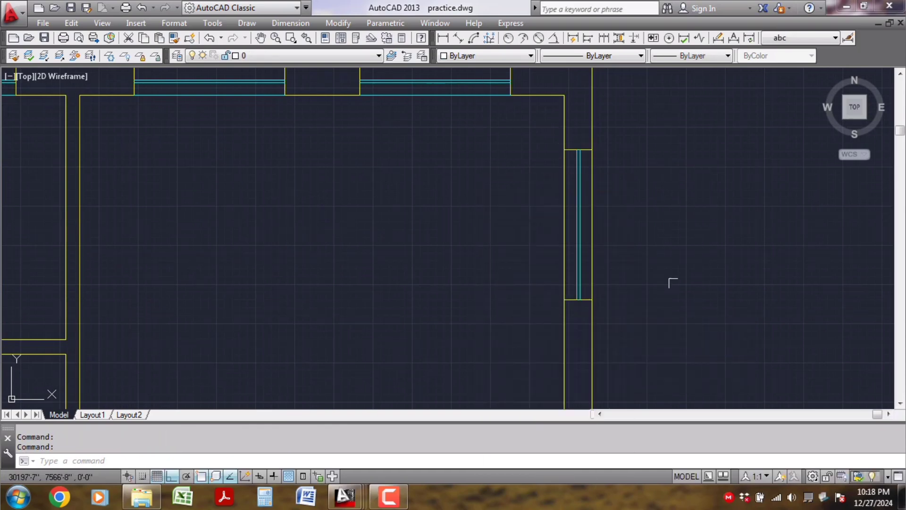
Step: Trim both yellow east wall lines between the jambs of the new window
text(tr)
key(Return)
key(Return)
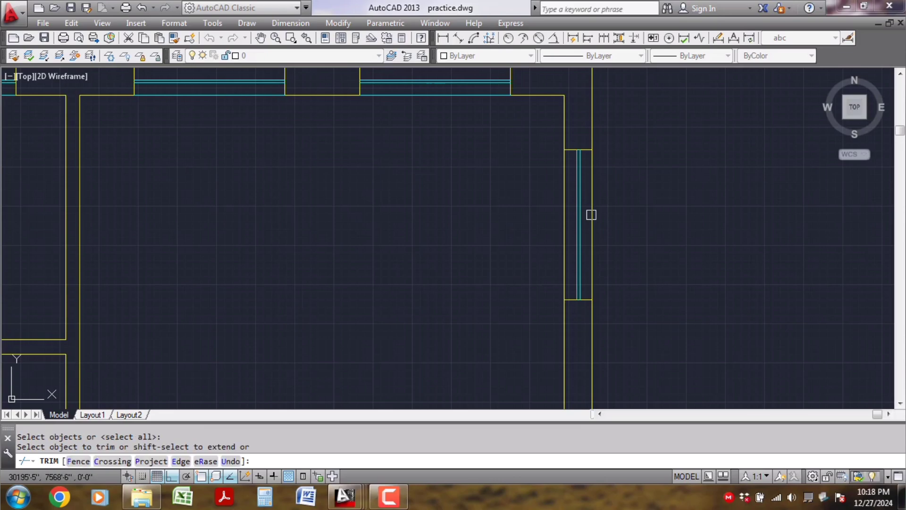
key(Return)
Step: Mirror the east-wall window with its jambs about the midpoint between the northeast room's inner corners, keeping the source
scroll(631, 230, down, 3)
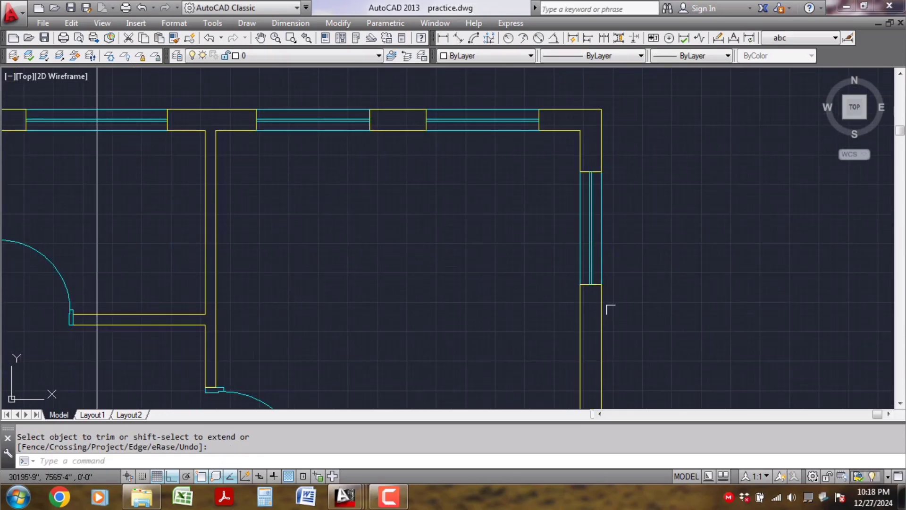
scroll(605, 297, up, 7)
scroll(518, 229, down, 5)
scroll(521, 232, down, 3)
middle_drag(595, 303, 588, 270)
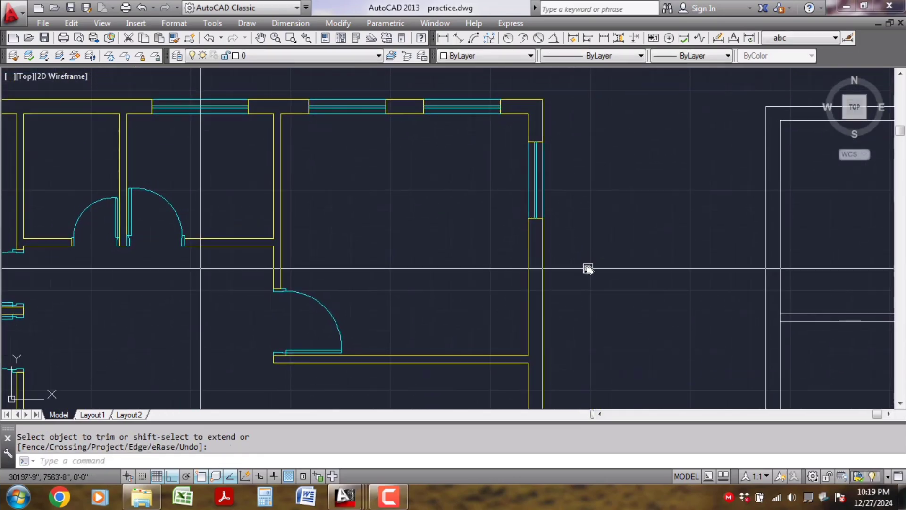
click(519, 139)
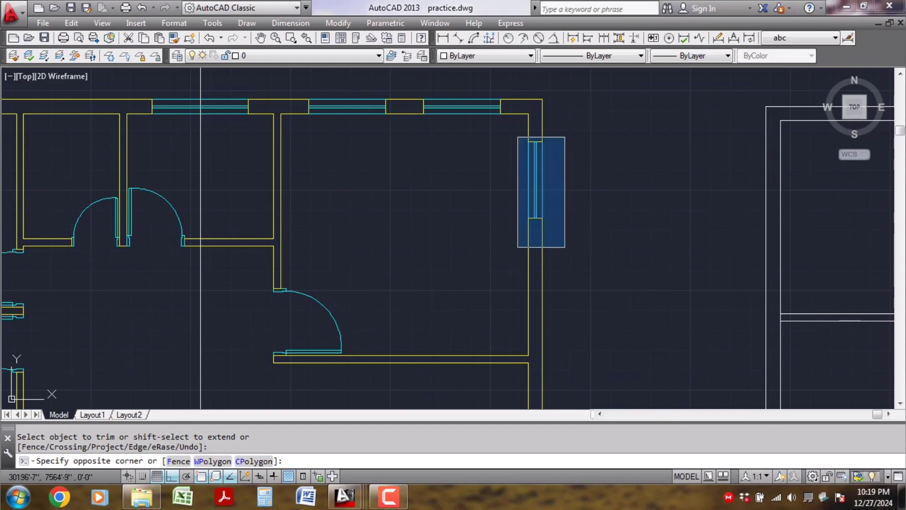
click(565, 247)
text(M)
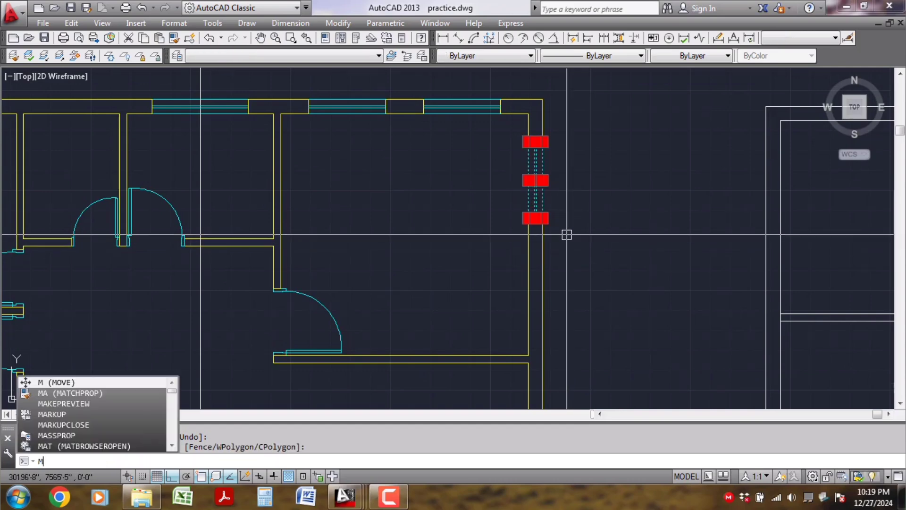
text(I)
key(Return)
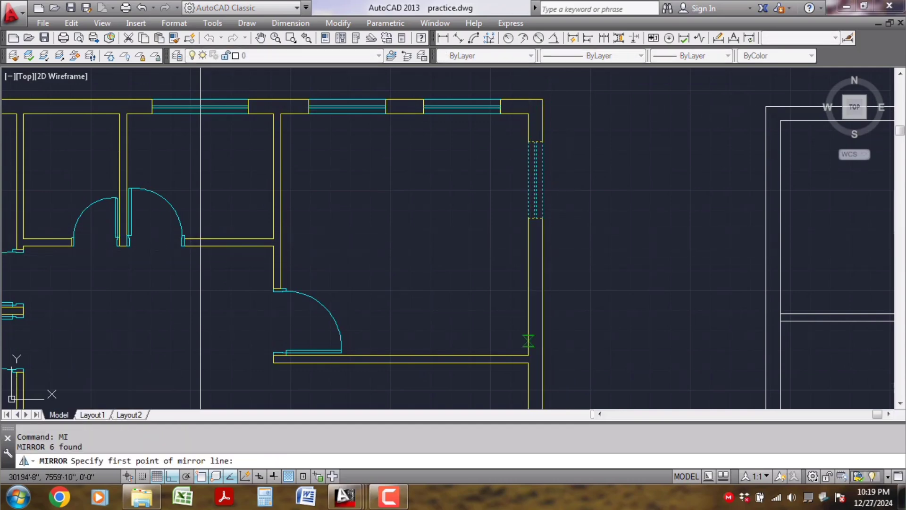
shift+right_click(460, 218)
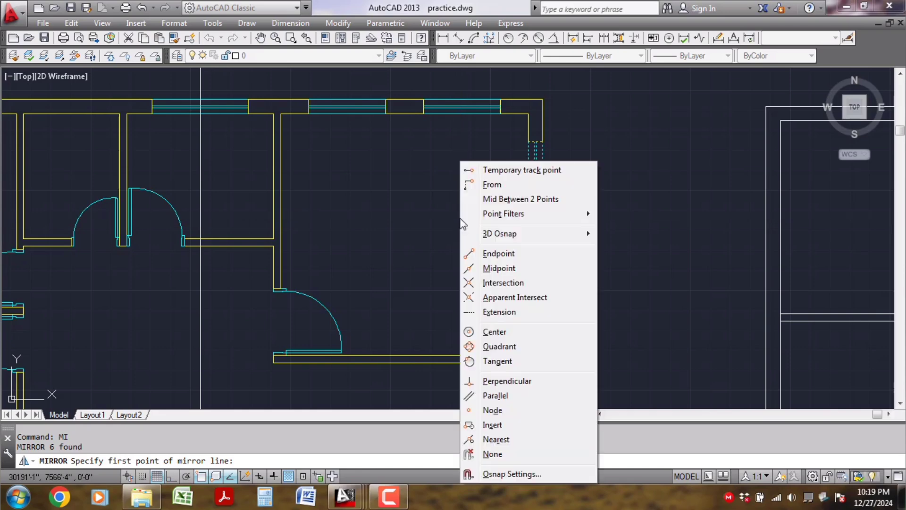
click(501, 199)
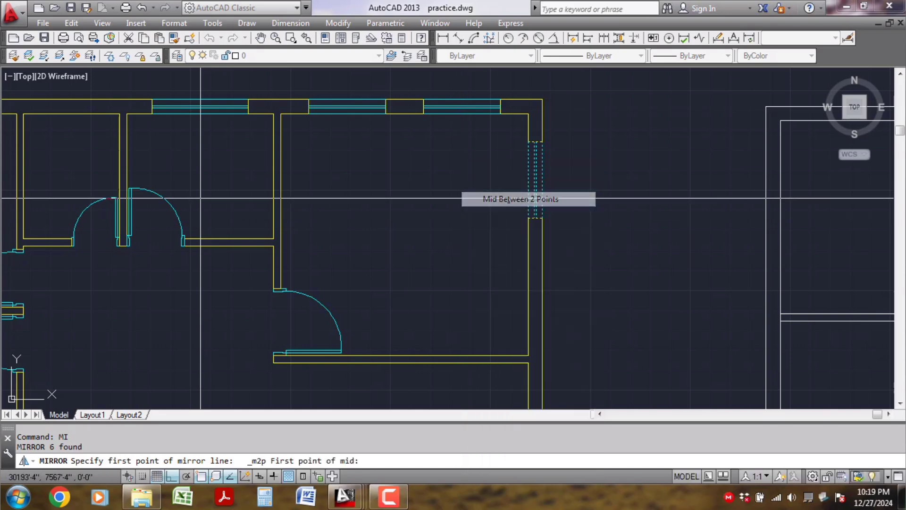
click(529, 113)
click(529, 355)
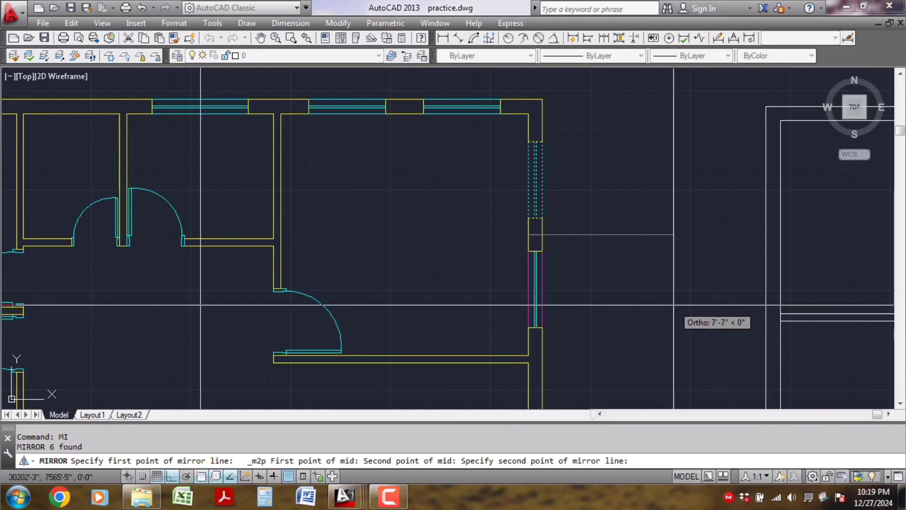
click(530, 361)
key(Return)
Step: Send the inner and outer face lines of the lower east-wall window to the back of the draw order
scroll(576, 360, up, 5)
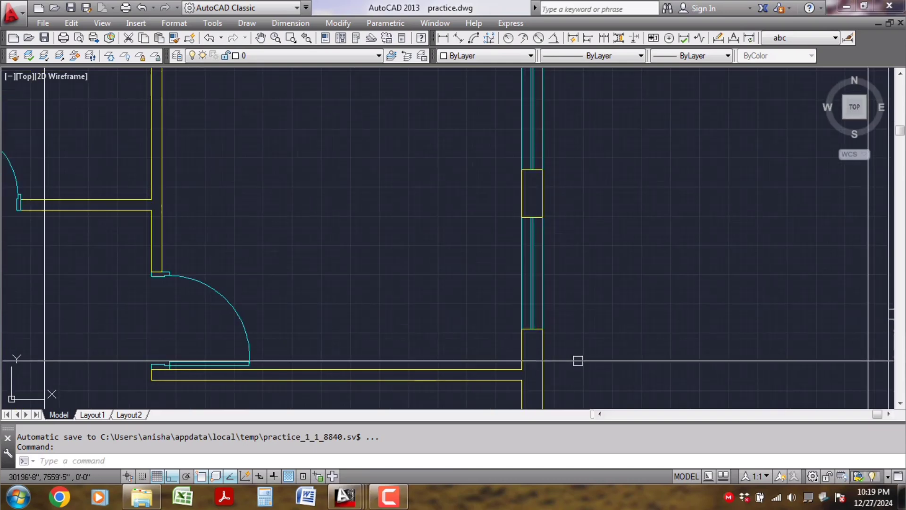
click(524, 236)
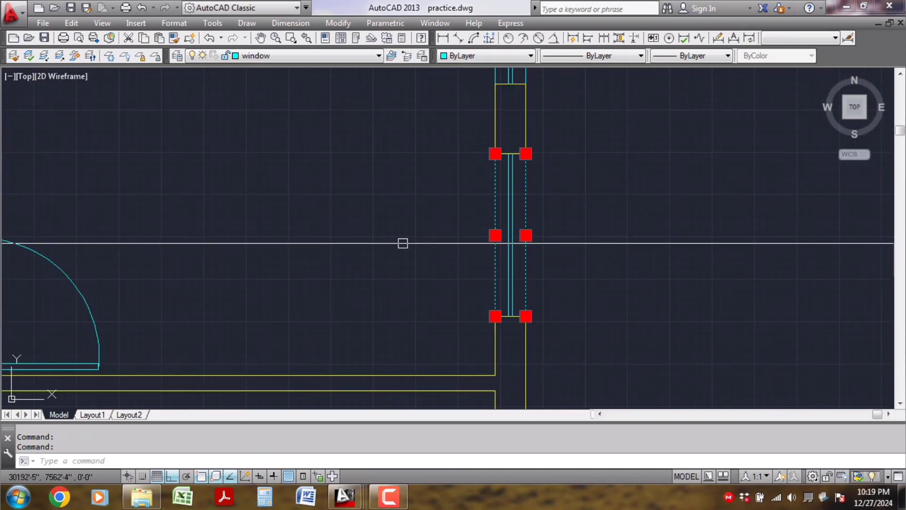
right_click(403, 243)
mouse_move(419, 331)
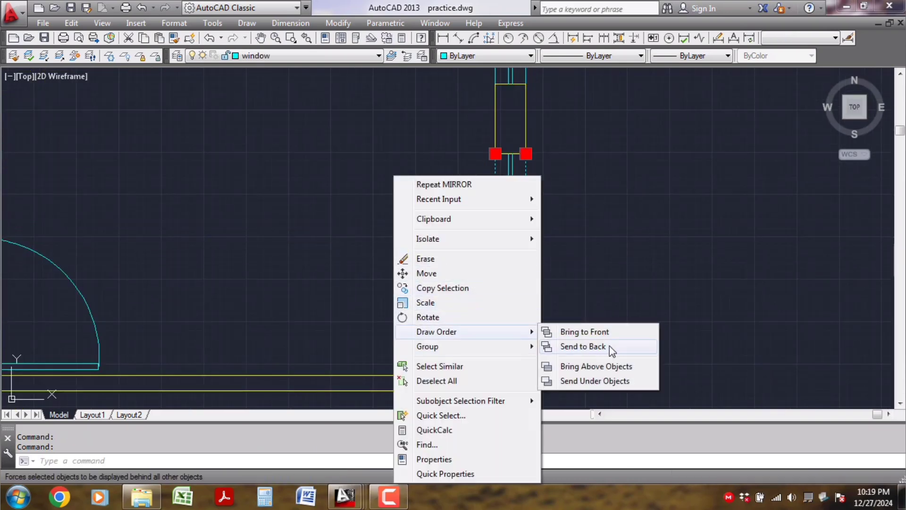
click(610, 345)
Step: Trim both yellow east wall lines between the jambs of the lower window
text(tr)
key(Return)
key(Return)
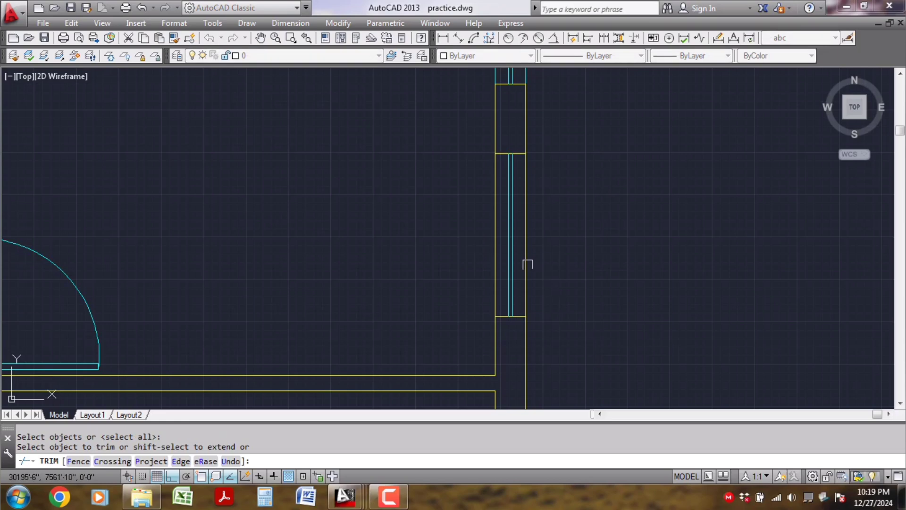
key(Escape)
Step: Erase the two vertical construction lines that run through the floor plan
scroll(599, 290, down, 6)
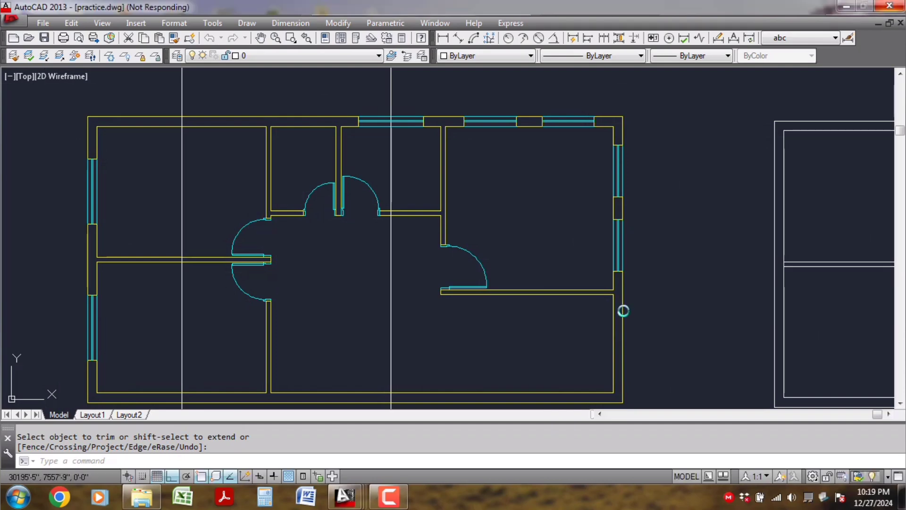
mouse_move(392, 287)
middle_down()
mouse_move(450, 278)
mouse_move(489, 249)
middle_up()
scroll(490, 250, down, 1)
middle_drag(557, 294, 521, 298)
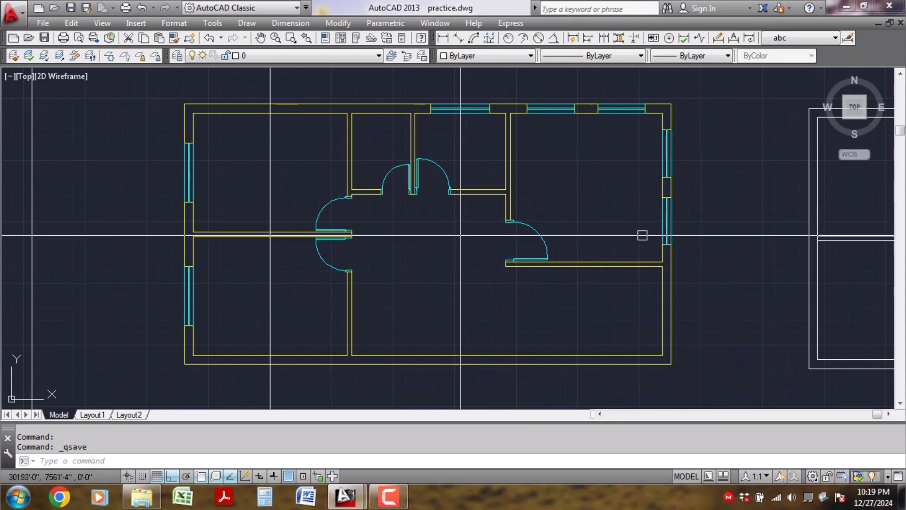
scroll(469, 300, down, 1)
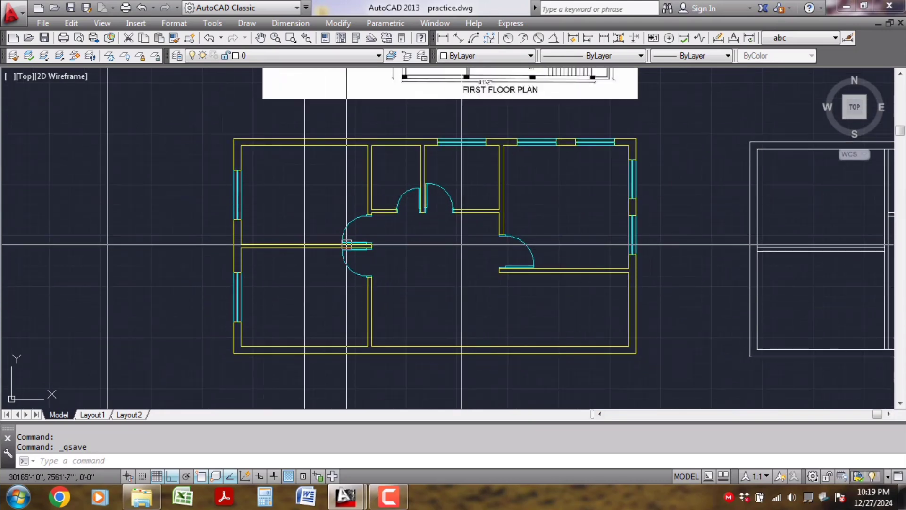
middle_drag(516, 395, 513, 342)
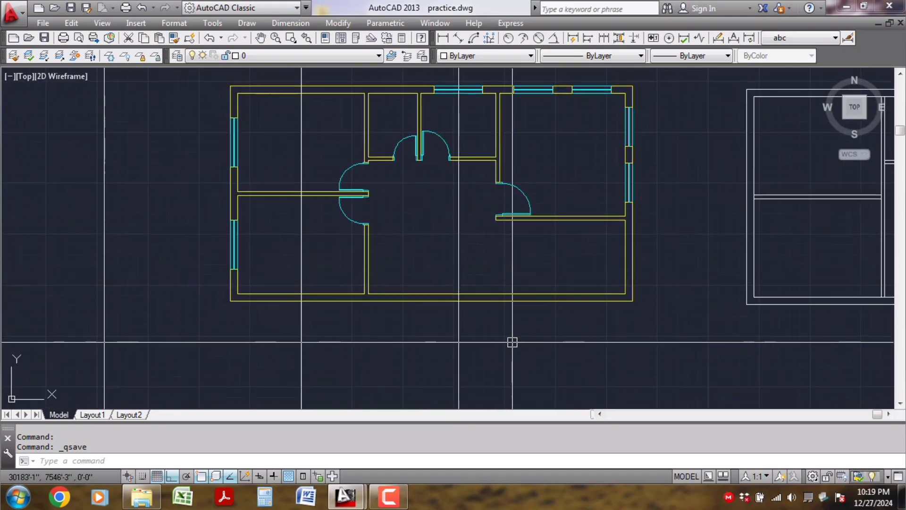
click(512, 342)
click(247, 306)
key(Delete)
Step: Save the drawing with the whole floor plan in view
scroll(360, 249, down, 2)
middle_drag(437, 235, 434, 277)
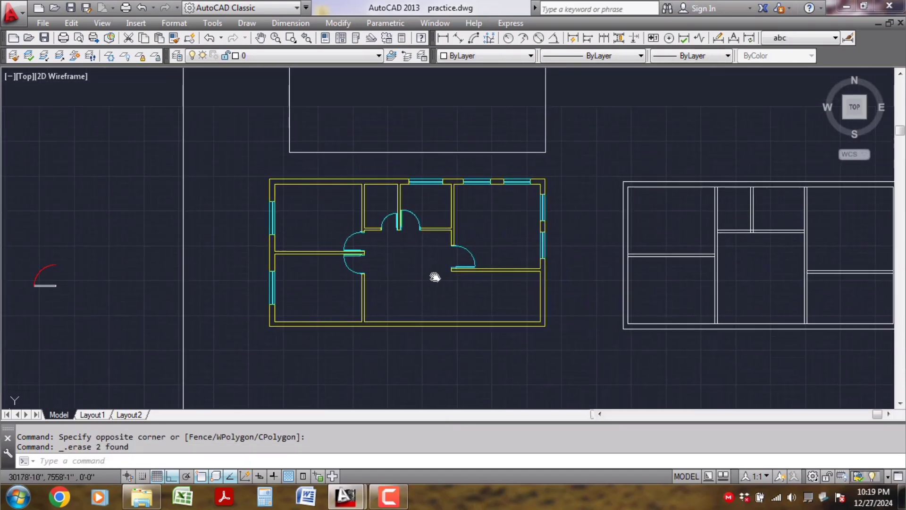
scroll(425, 271, up, 2)
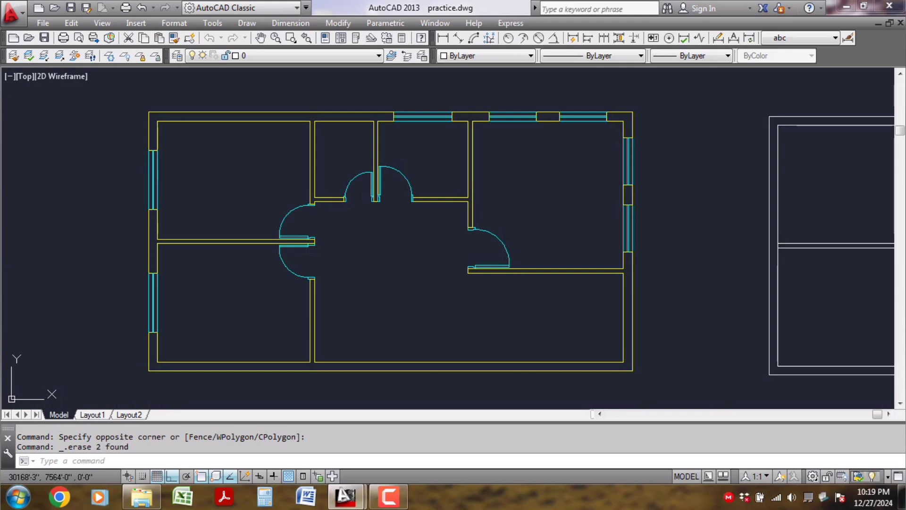
key(ctrl+s)
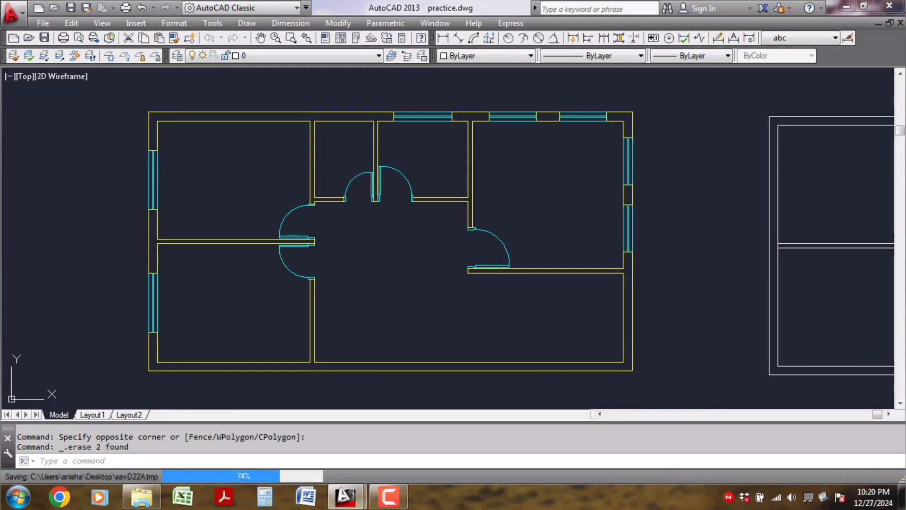
Step: Review the walls, doors and windows across the whole floor plan
scroll(445, 264, down, 1)
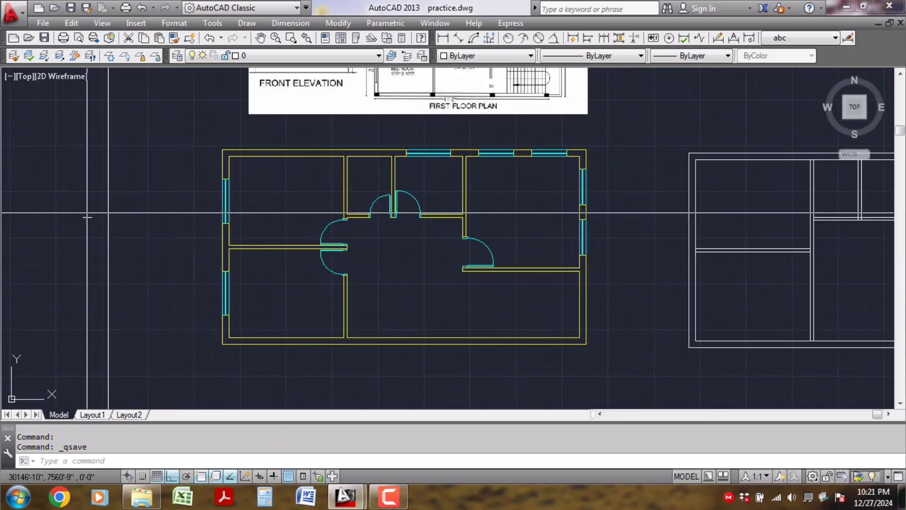
scroll(384, 292, up, 4)
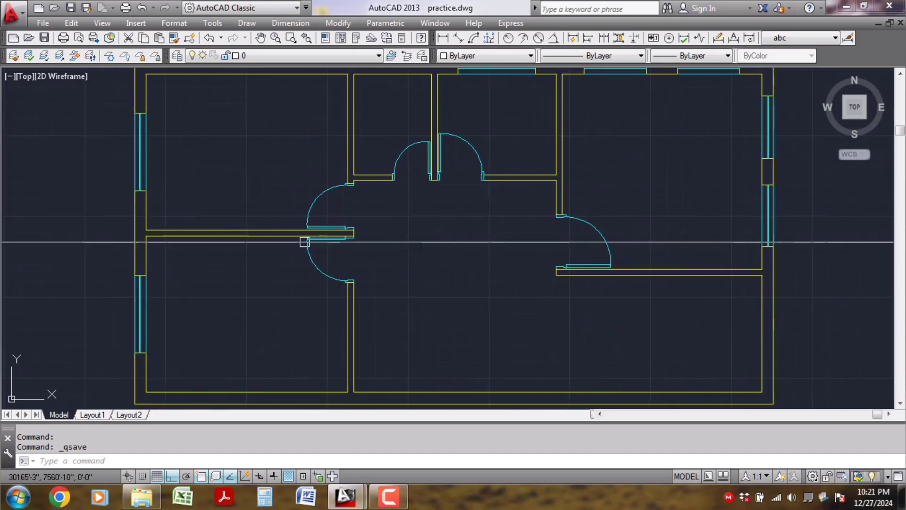
scroll(304, 241, down, 1)
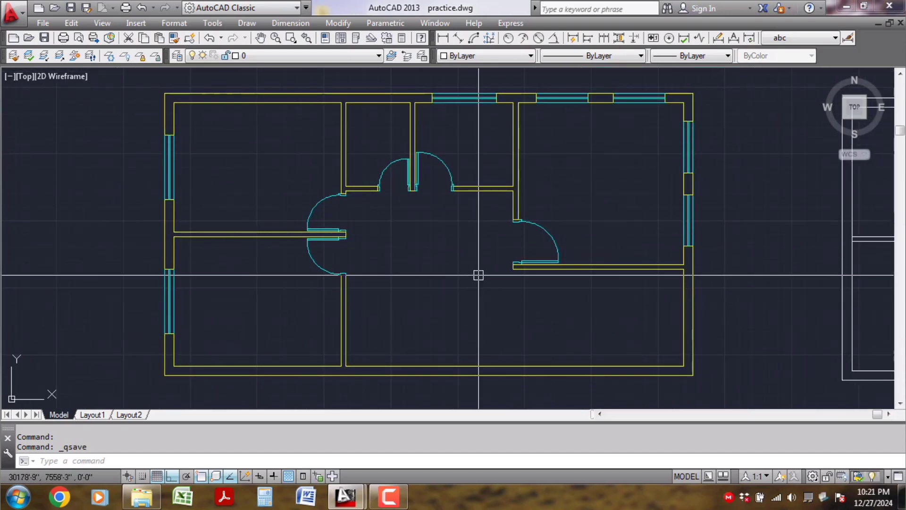
middle_drag(336, 225, 373, 228)
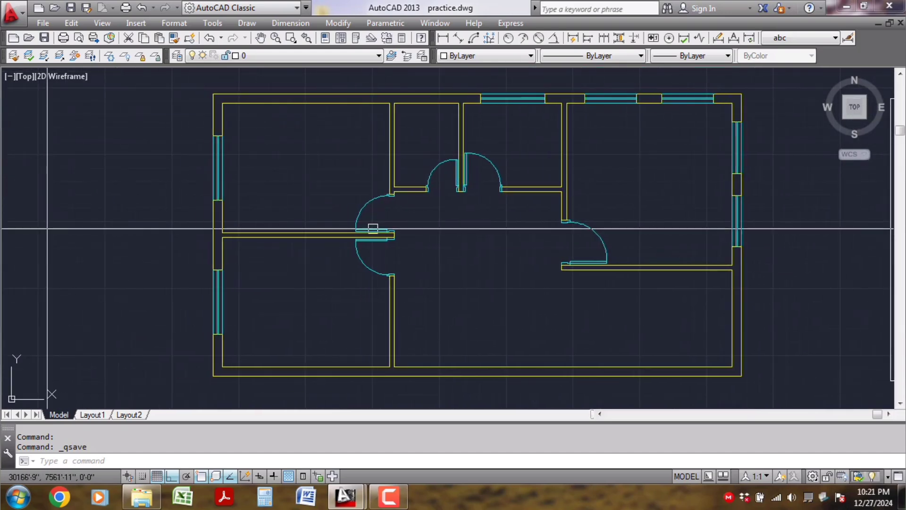
scroll(372, 229, down, 1)
middle_drag(293, 243, 451, 236)
scroll(451, 236, down, 1)
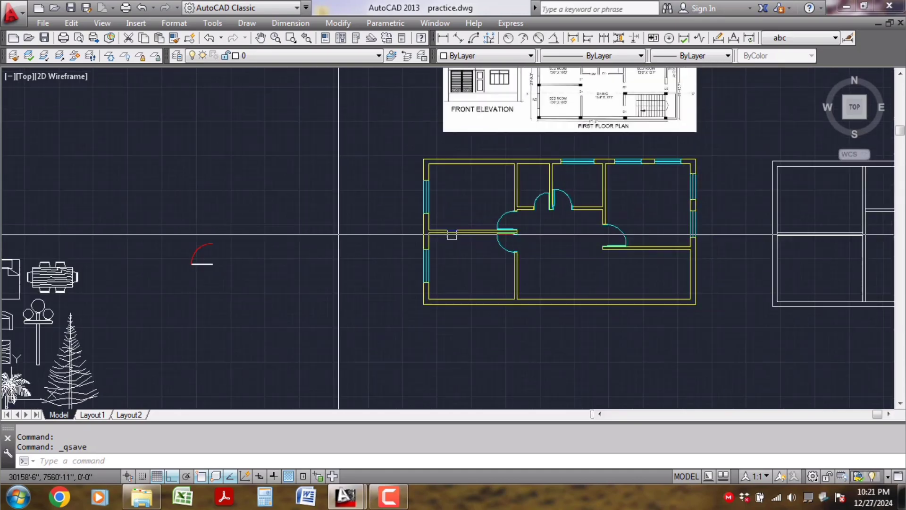
scroll(340, 183, up, 1)
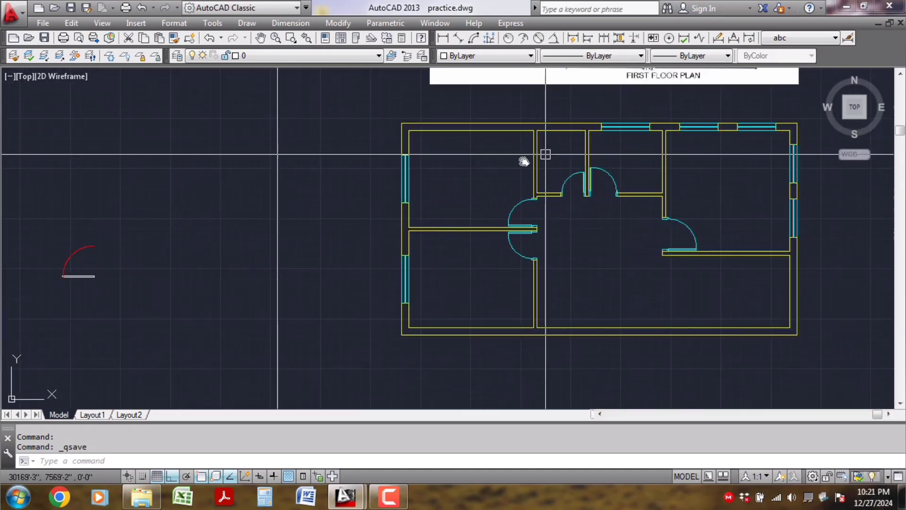
middle_drag(524, 161, 434, 170)
scroll(435, 198, up, 1)
middle_drag(435, 226, 408, 215)
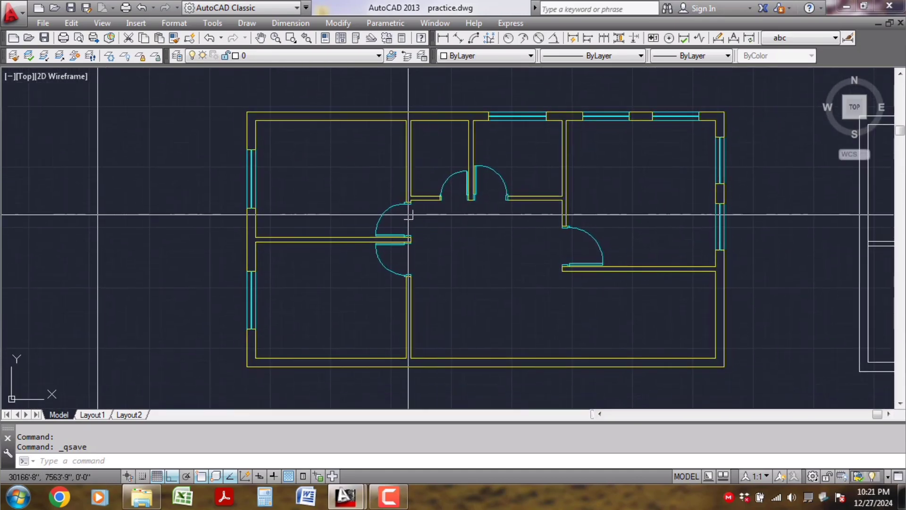
Step: Start a hatch and choose the ANSI32 pattern for it
scroll(348, 192, up, 1)
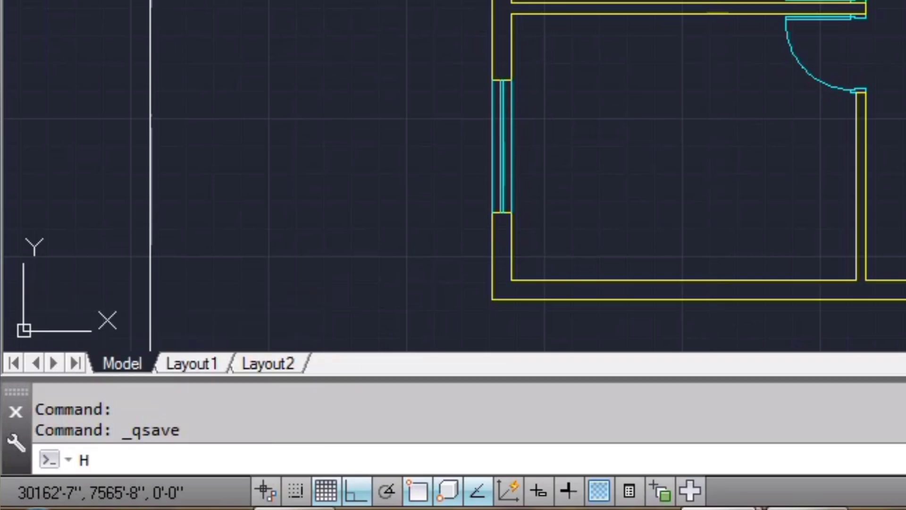
key(Return)
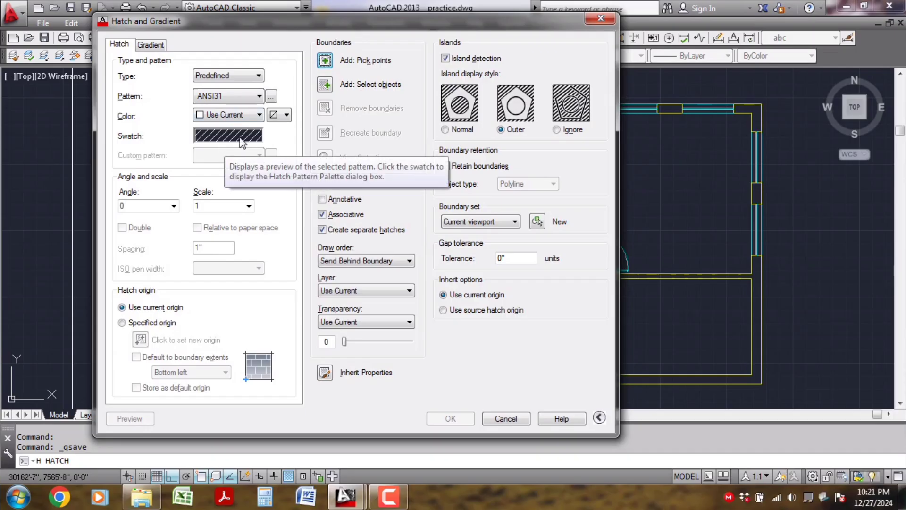
click(240, 137)
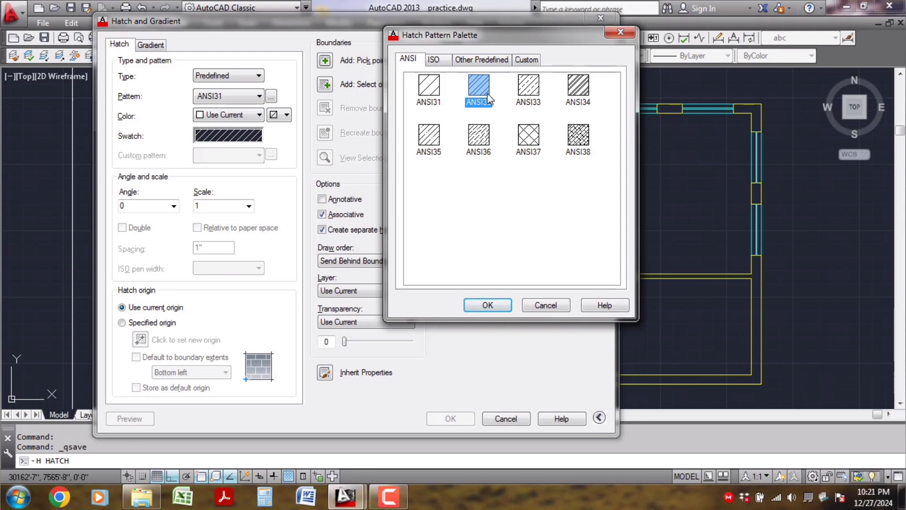
click(500, 303)
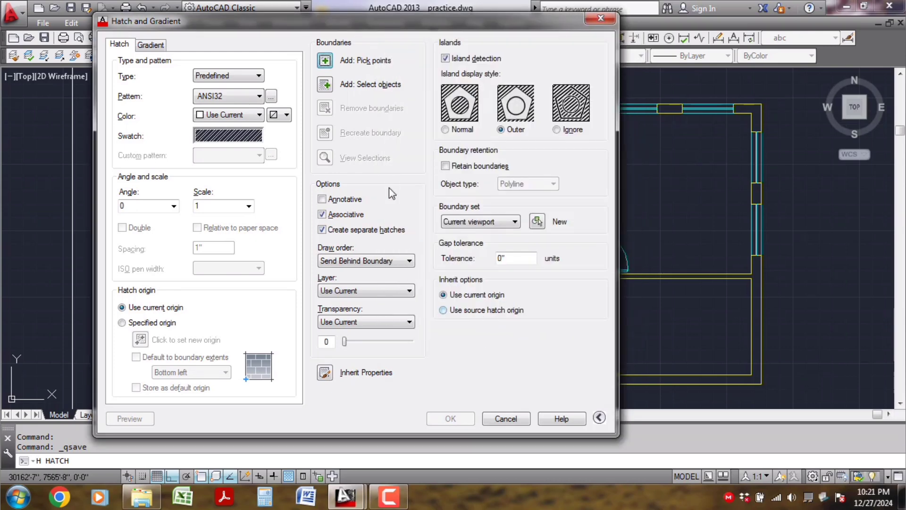
Step: Hatch the connected wall area of the north wall's western part, the northwest corner and the adjoining partitions by picking an internal point
click(325, 60)
scroll(372, 151, up, 1)
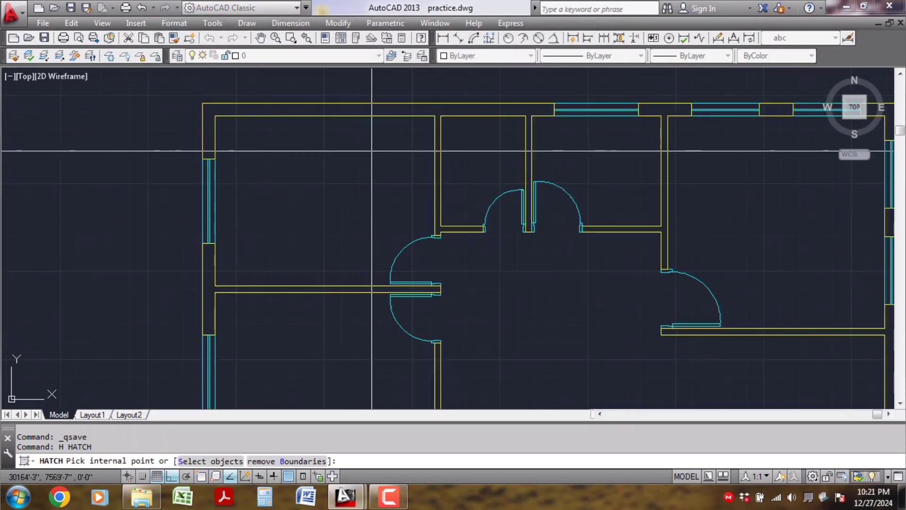
scroll(373, 151, up, 1)
click(430, 110)
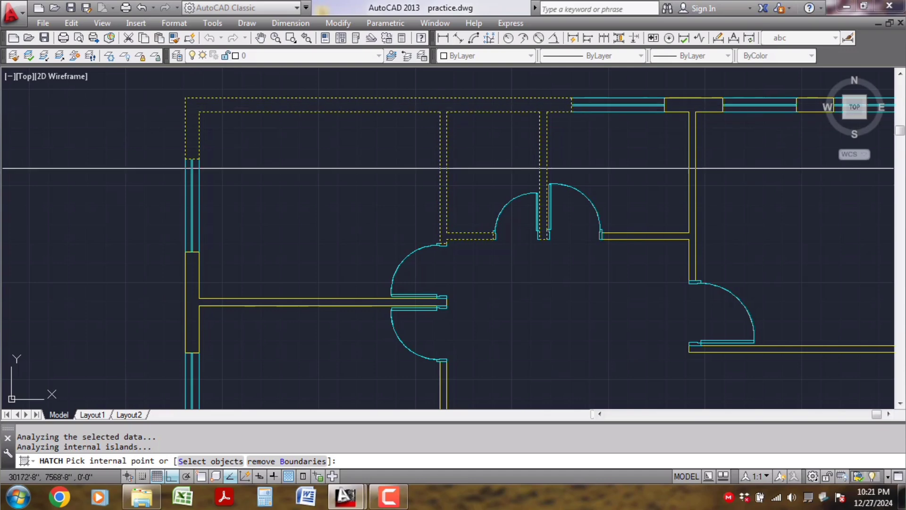
right_click(448, 103)
click(475, 115)
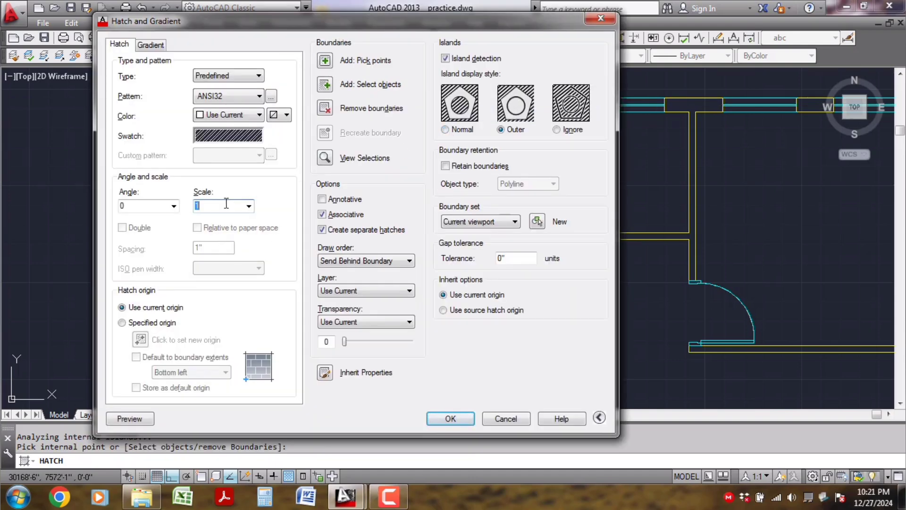
key(Return)
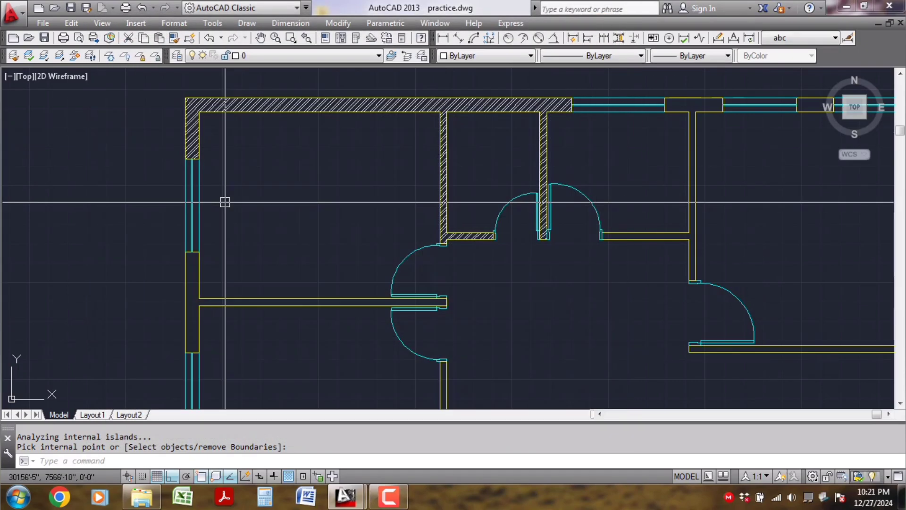
middle_drag(550, 198, 515, 238)
scroll(458, 202, up, 2)
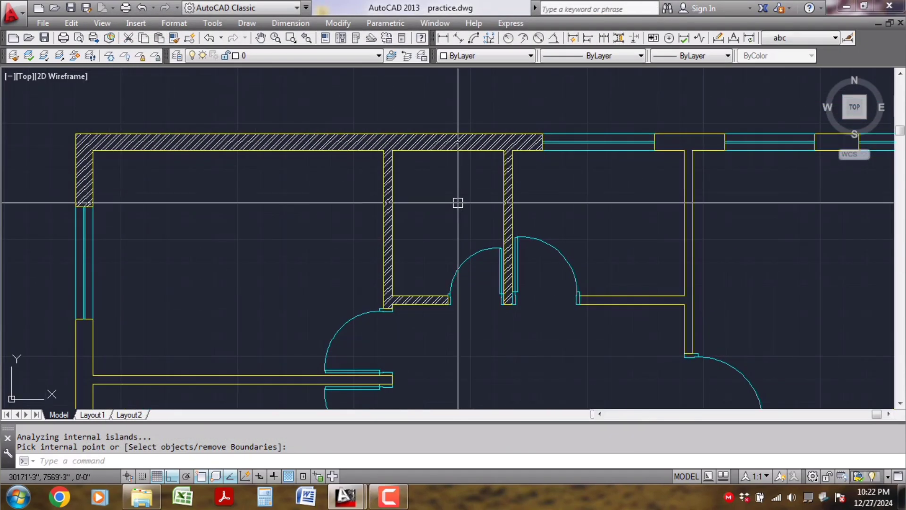
Step: Edit the wall hatch along the north wall and set its scale to 20
scroll(450, 206, down, 1)
middle_drag(450, 207, 488, 190)
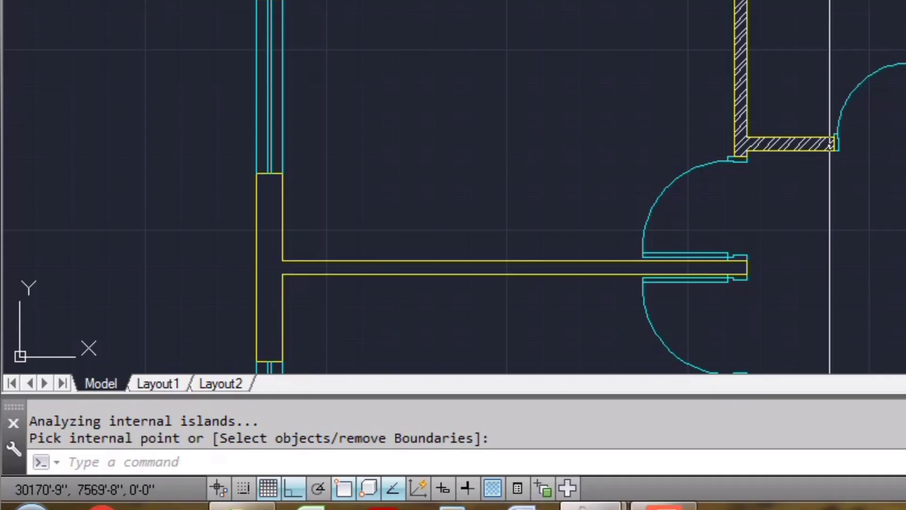
text(e)
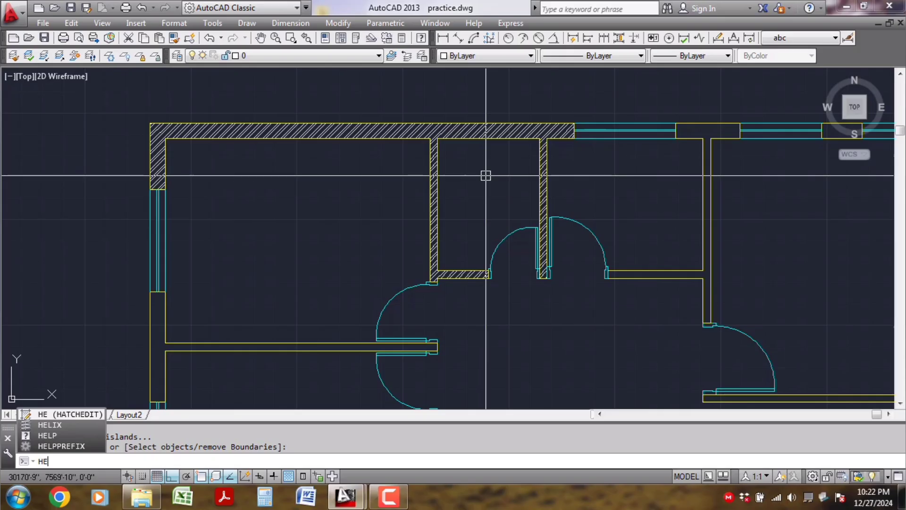
key(Return)
click(482, 126)
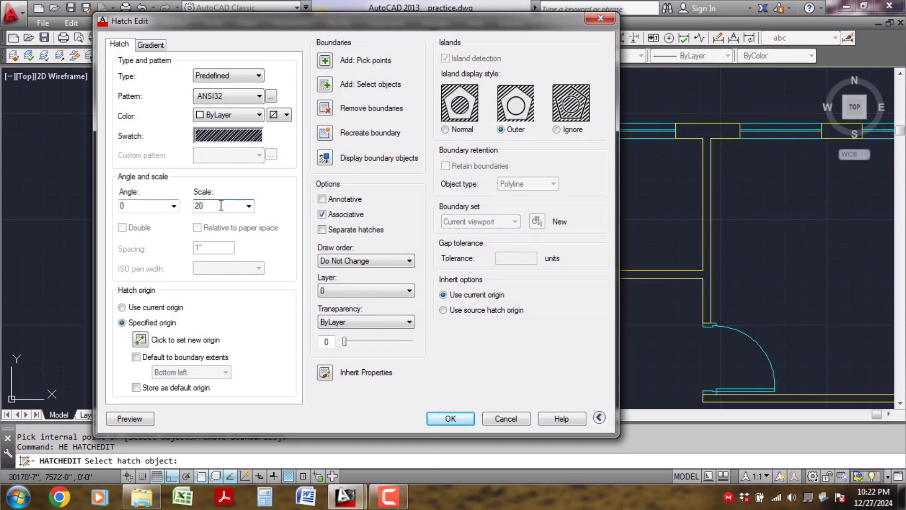
key(Return)
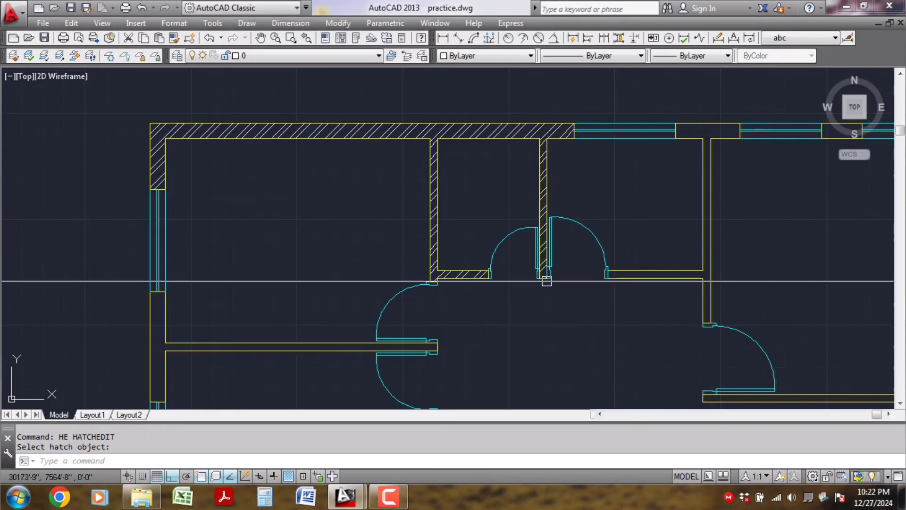
scroll(546, 282, down, 2)
scroll(441, 178, up, 2)
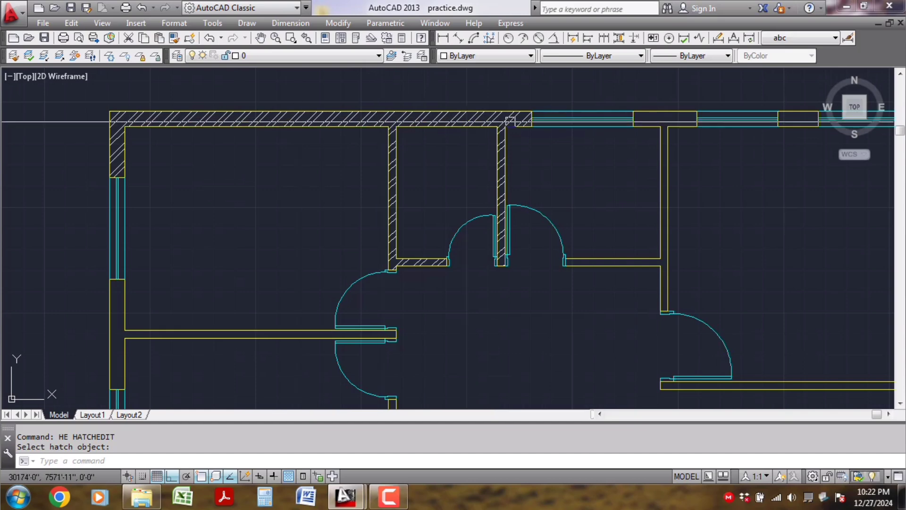
click(435, 122)
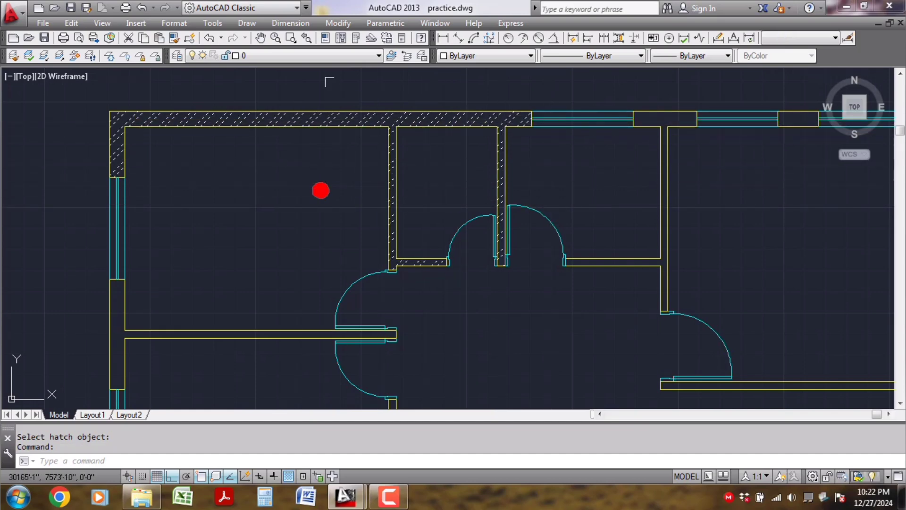
click(315, 56)
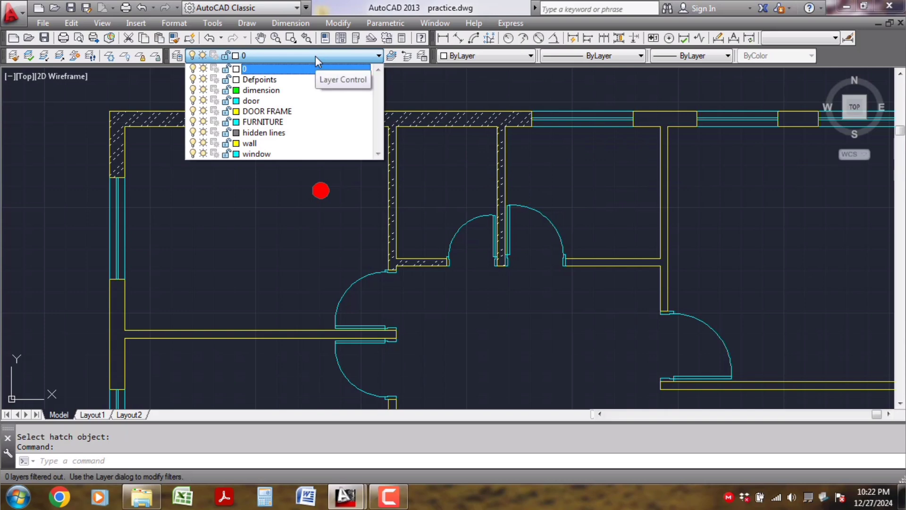
key(Escape)
key(Escape)
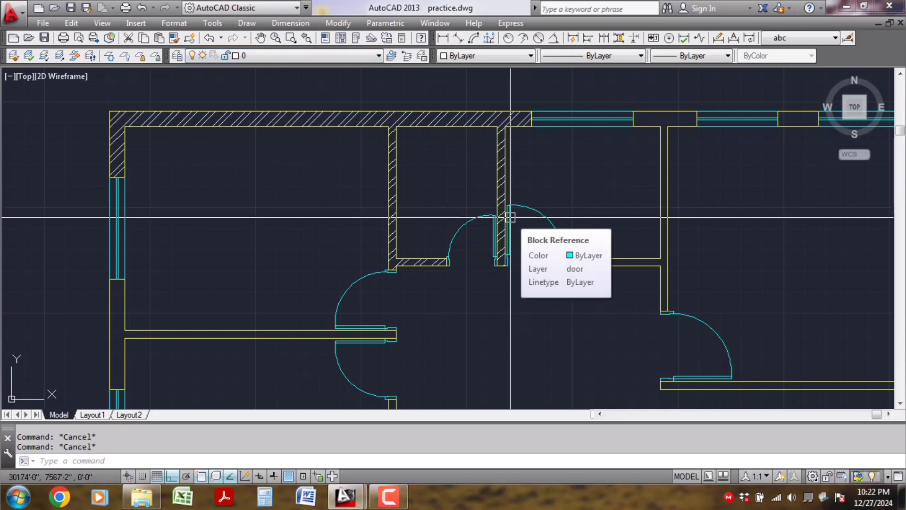
Step: Create a new layer named hatch and set its color to 8
text(la)
key(Return)
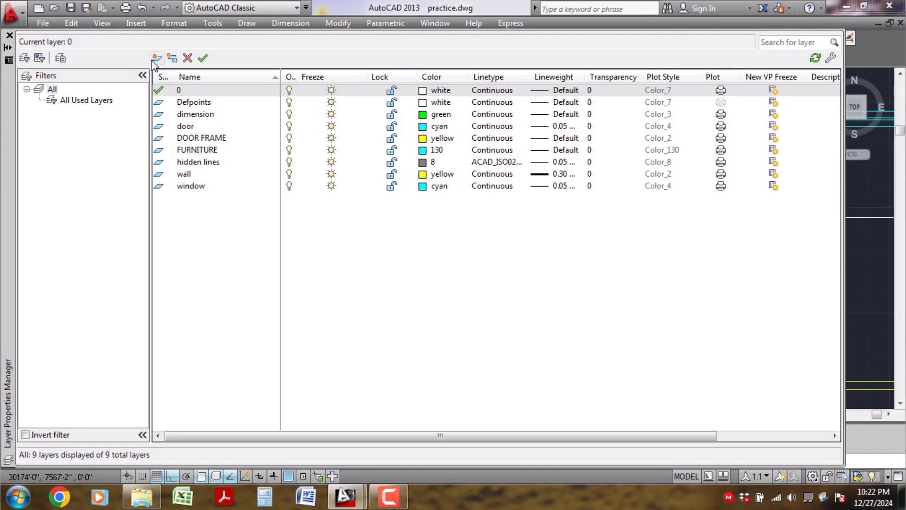
key(alt+n)
key(BackSpace)
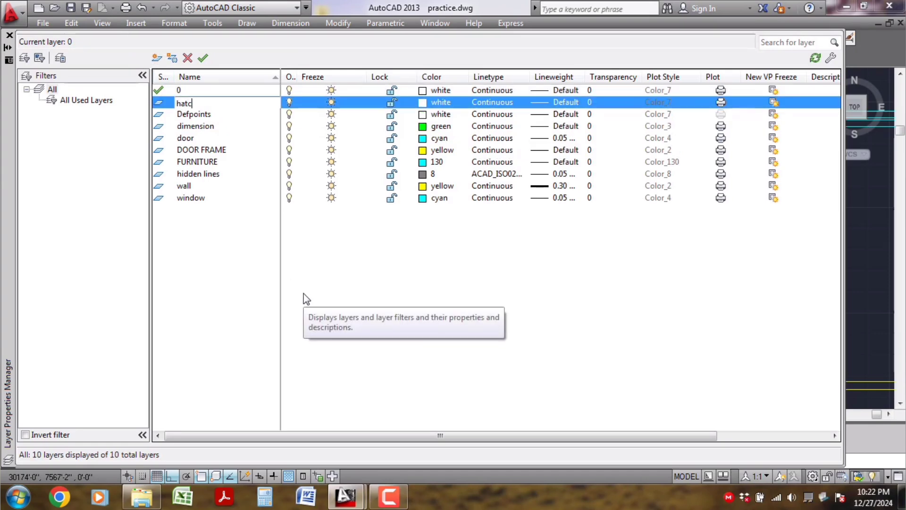
click(429, 200)
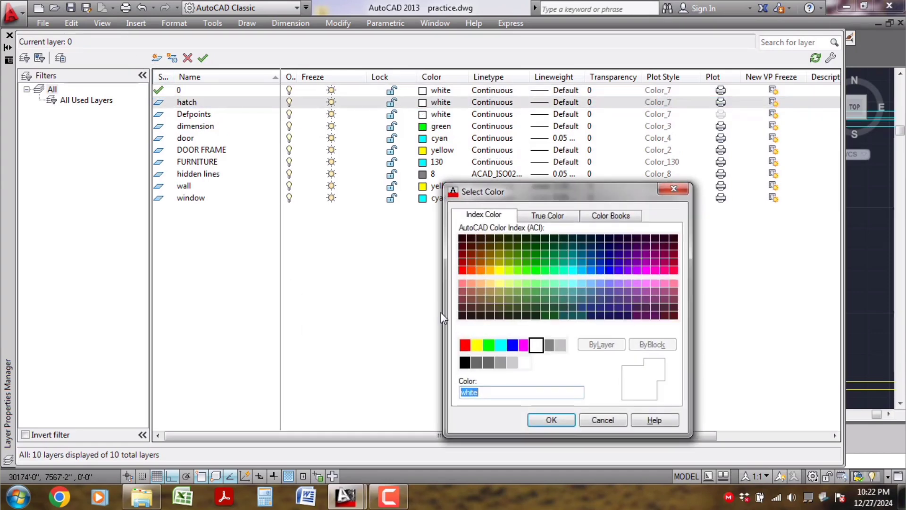
click(549, 346)
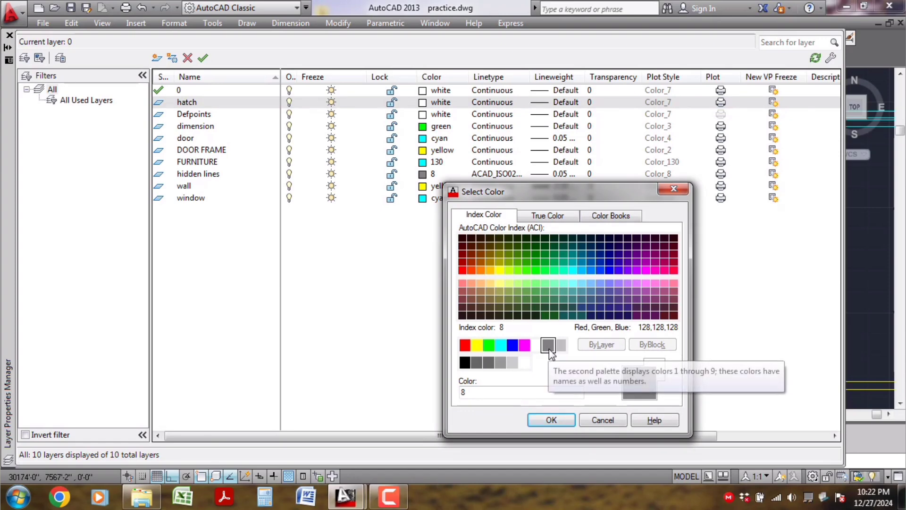
click(554, 419)
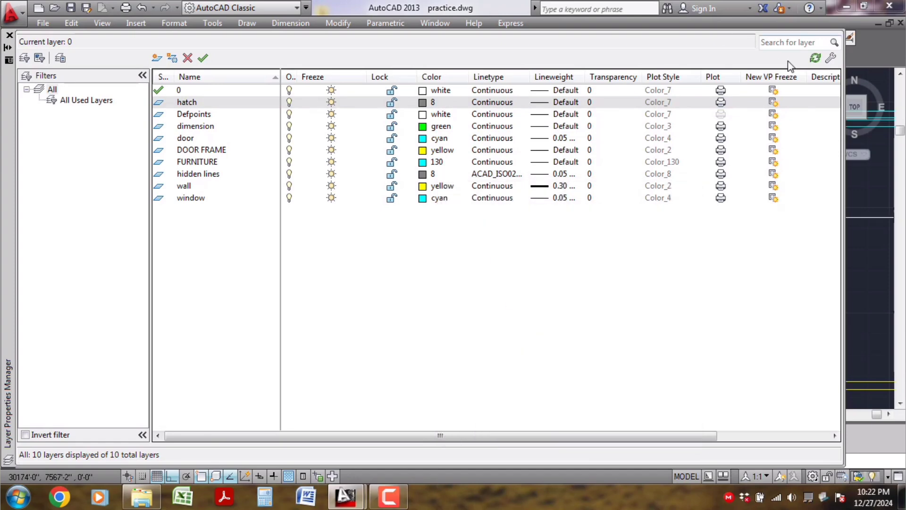
click(816, 59)
click(9, 36)
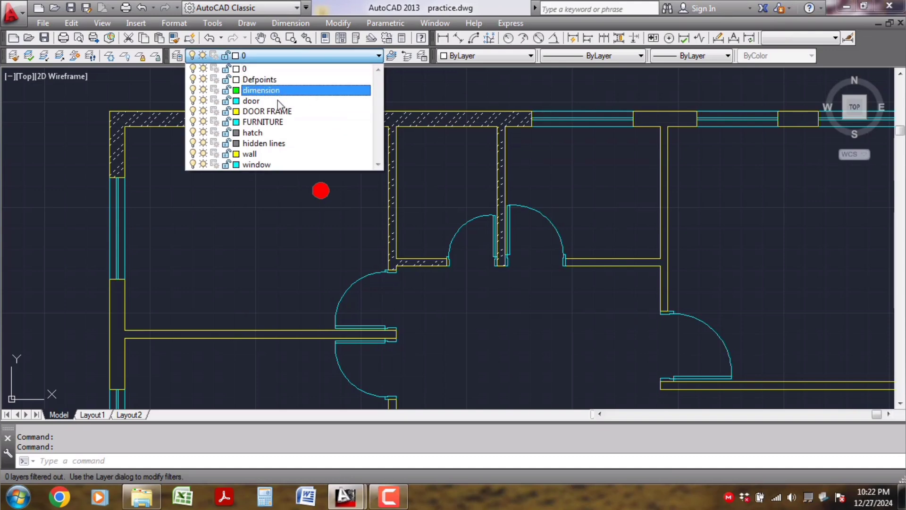
Step: Move the selected wall hatch to the hatch layer and clear the selection
click(257, 132)
scroll(285, 136, down, 4)
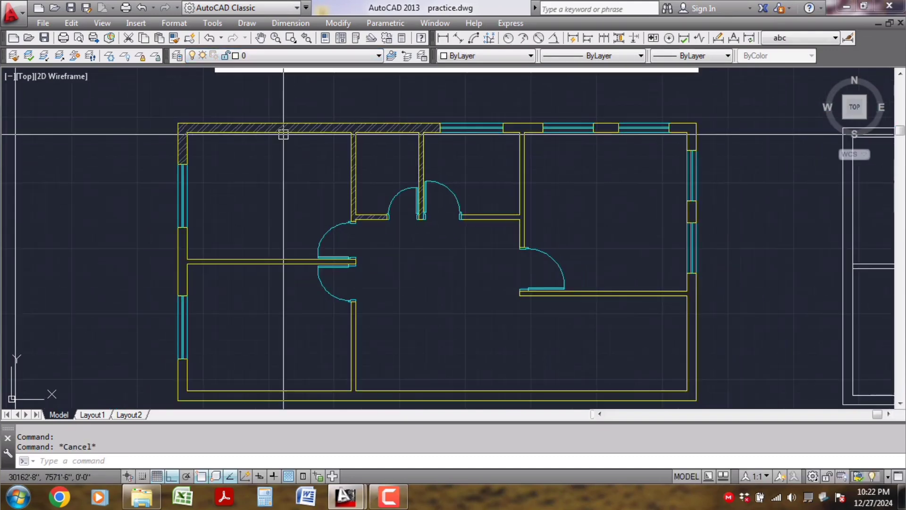
scroll(338, 214, up, 1)
middle_drag(338, 215, 339, 196)
scroll(368, 70, up, 4)
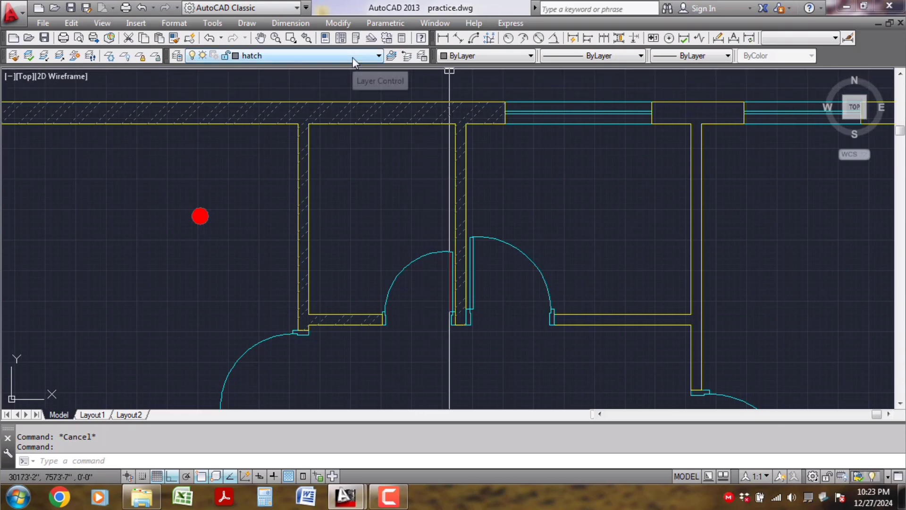
key(Escape)
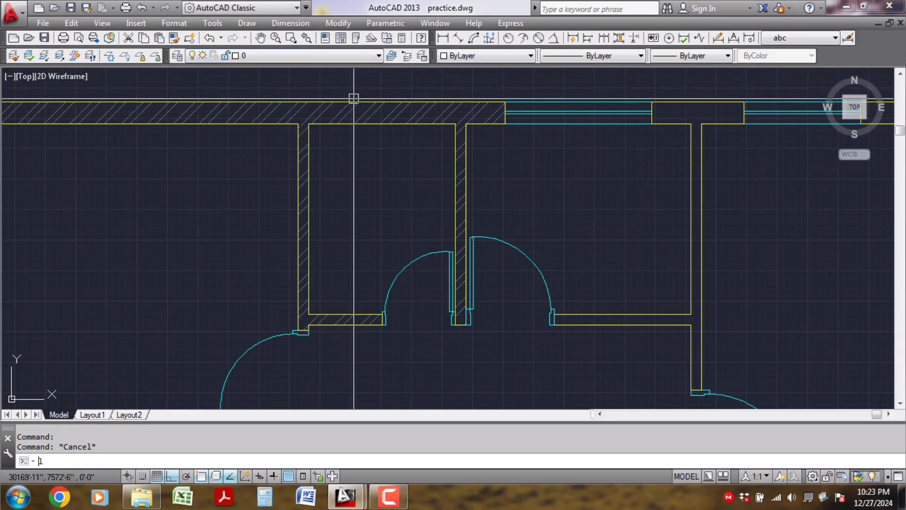
Step: Change the hatch layer's color to magenta
text(a)
key(Return)
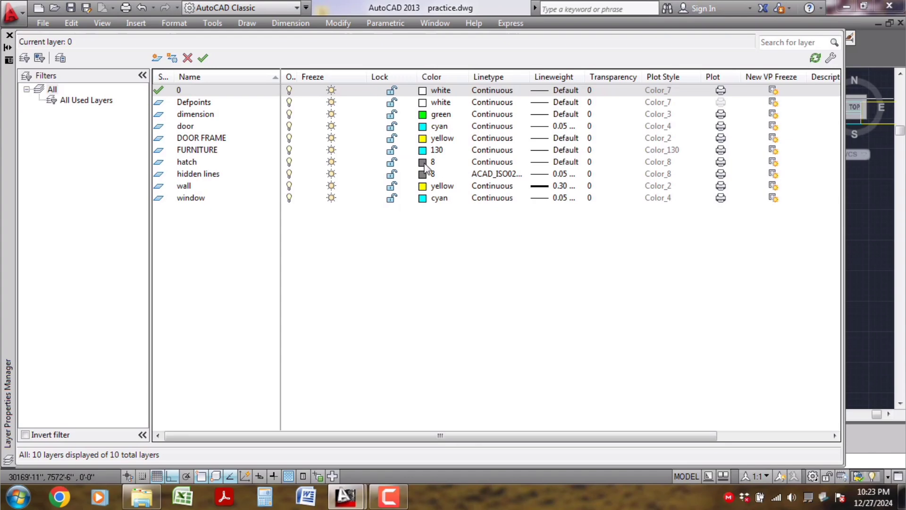
click(426, 162)
click(524, 345)
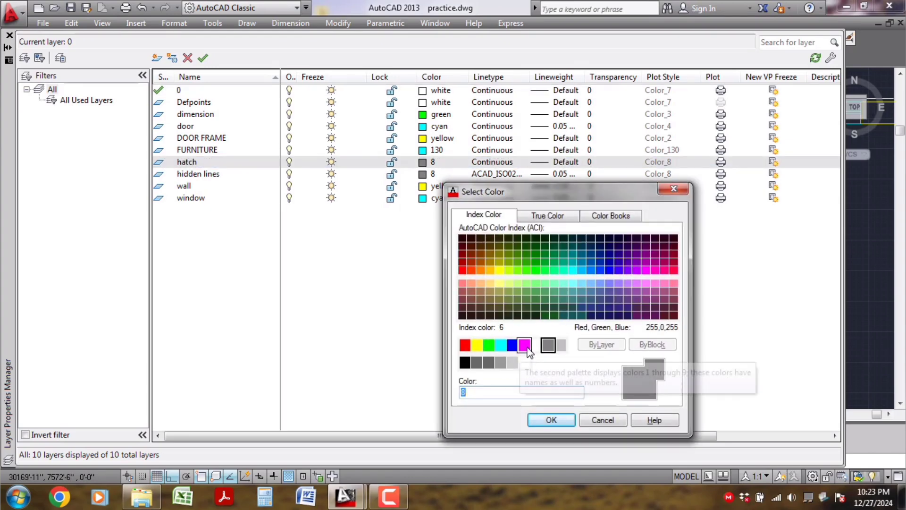
click(569, 423)
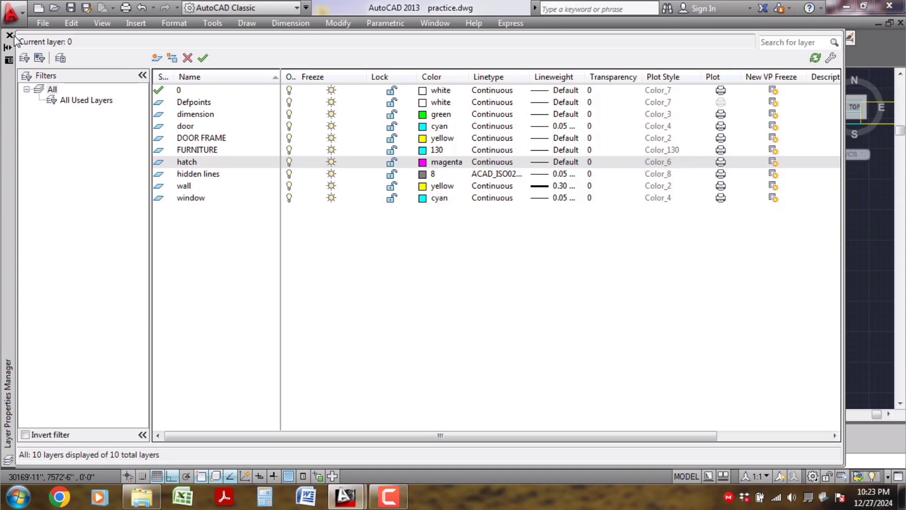
click(9, 35)
Step: Examine the hatch color and the remaining unfilled walls across the floor plan
scroll(388, 142, down, 8)
scroll(435, 151, up, 1)
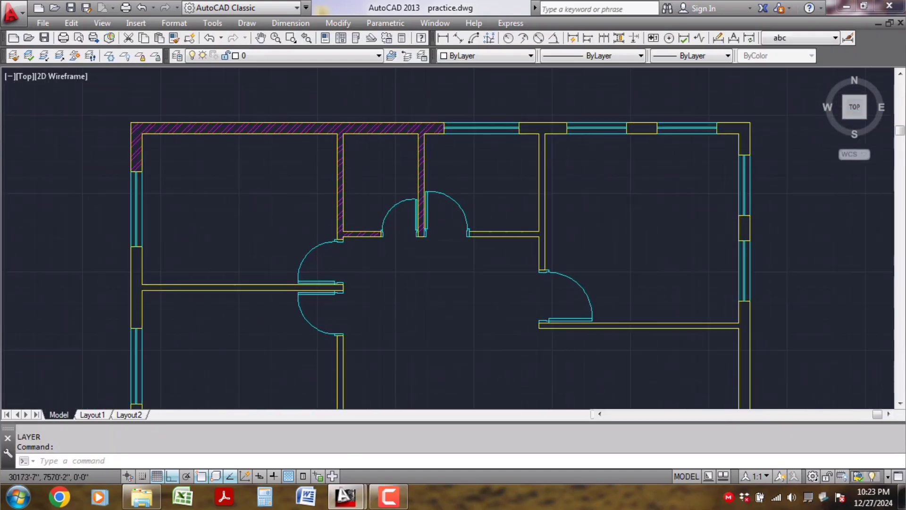
scroll(436, 147, up, 1)
scroll(352, 162, down, 2)
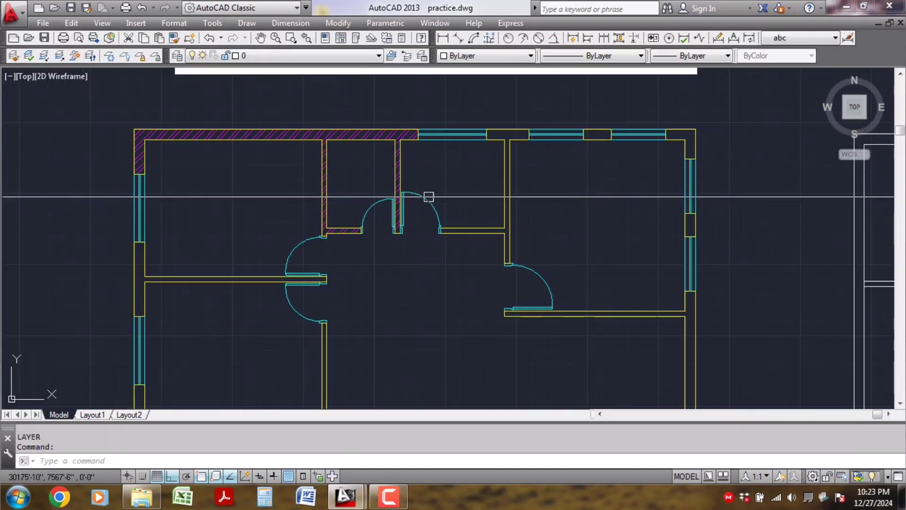
scroll(471, 202, up, 2)
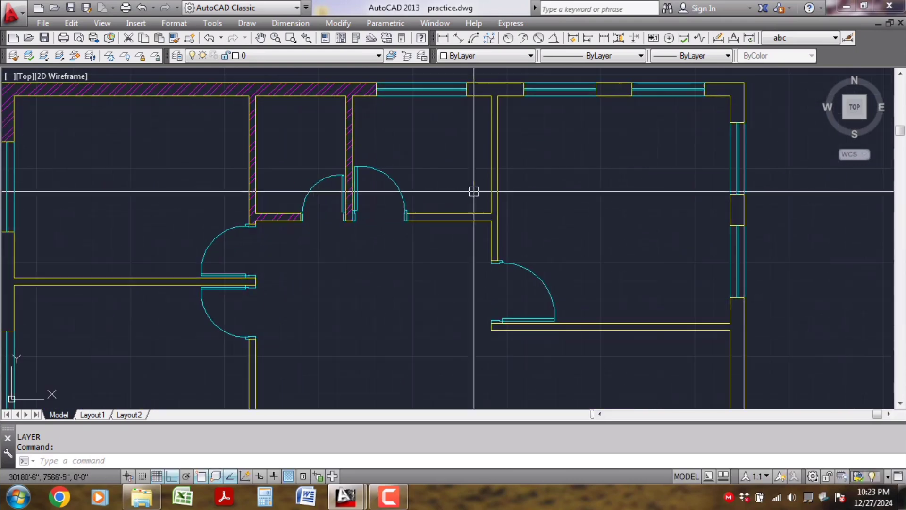
scroll(476, 191, up, 1)
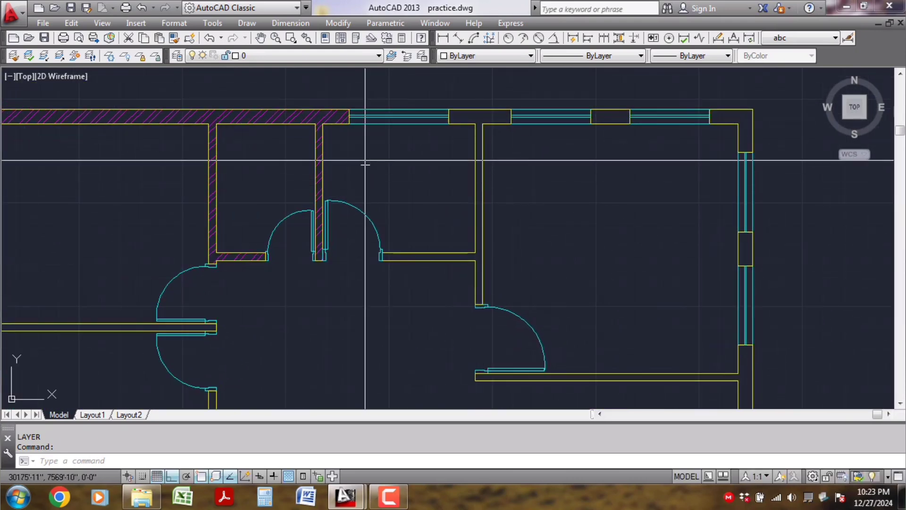
scroll(405, 213, down, 1)
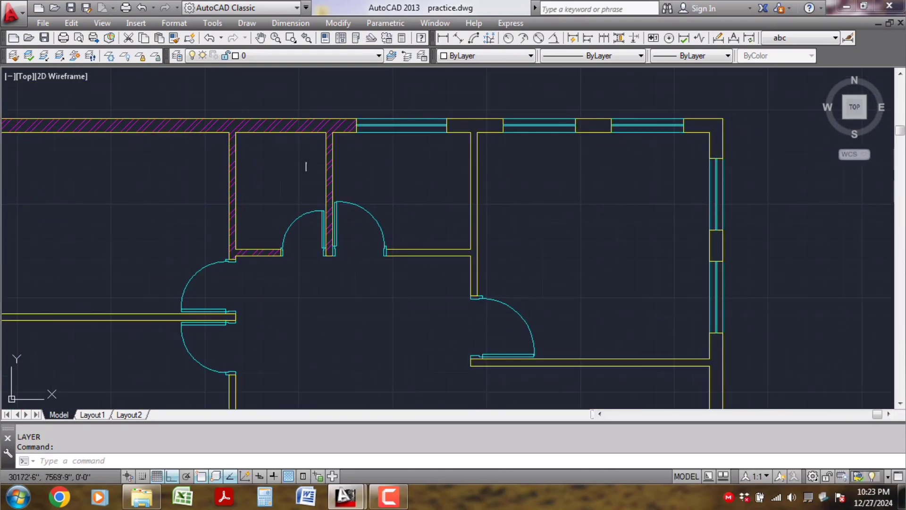
Step: Edit the existing hatch and add the north wall segments between the windows, including the connected partition, as internal points
text(h)
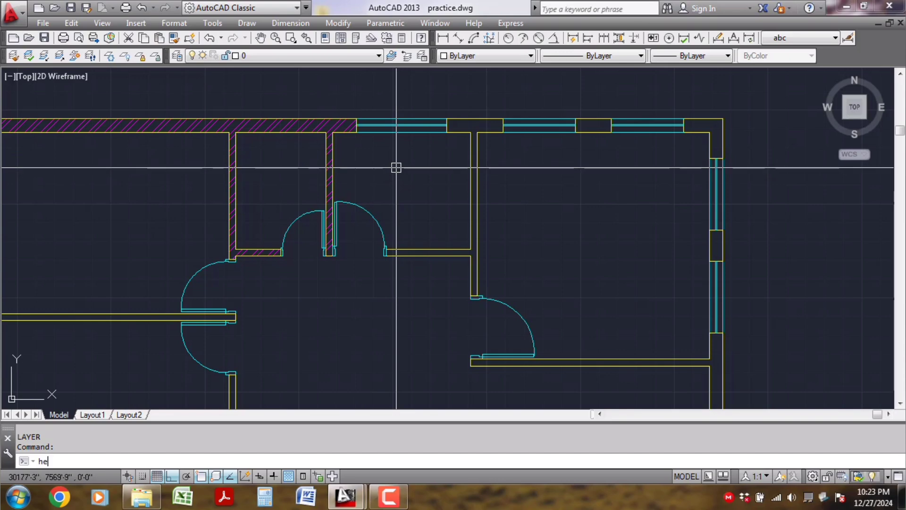
text(e)
key(Return)
scroll(333, 135, up, 2)
click(329, 131)
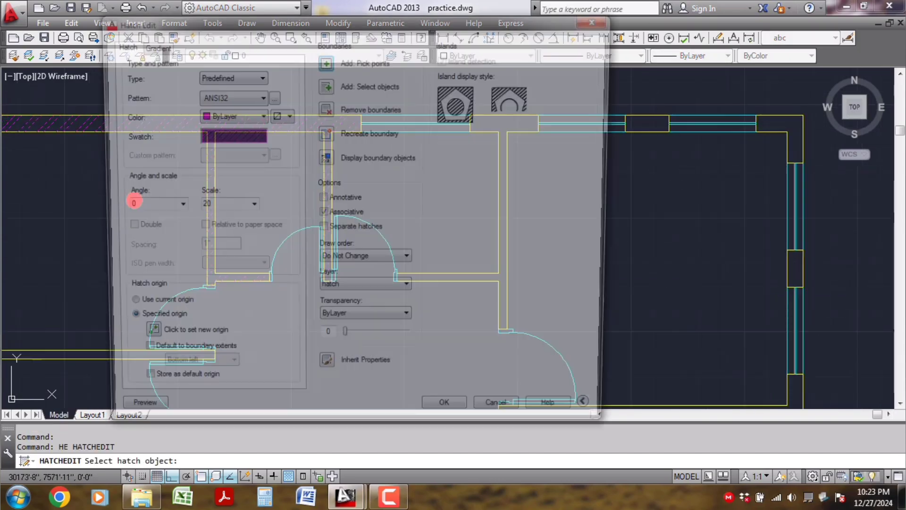
click(324, 65)
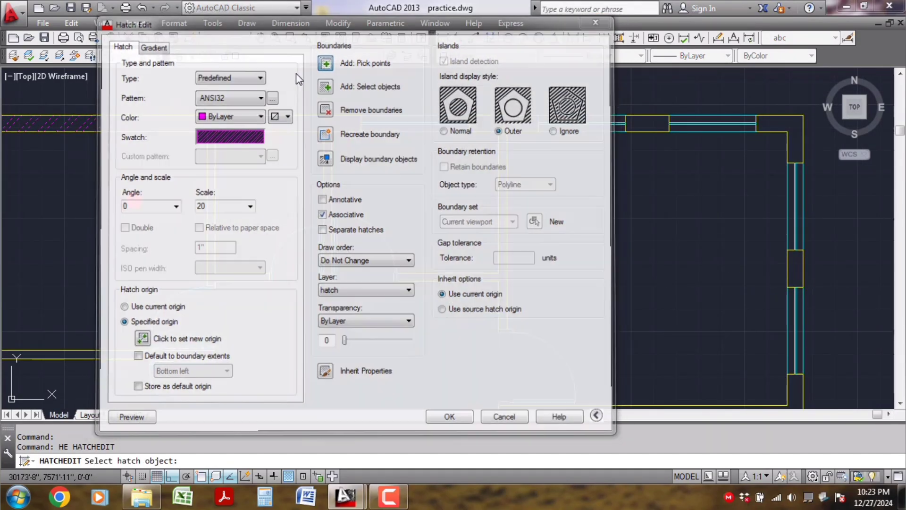
click(437, 114)
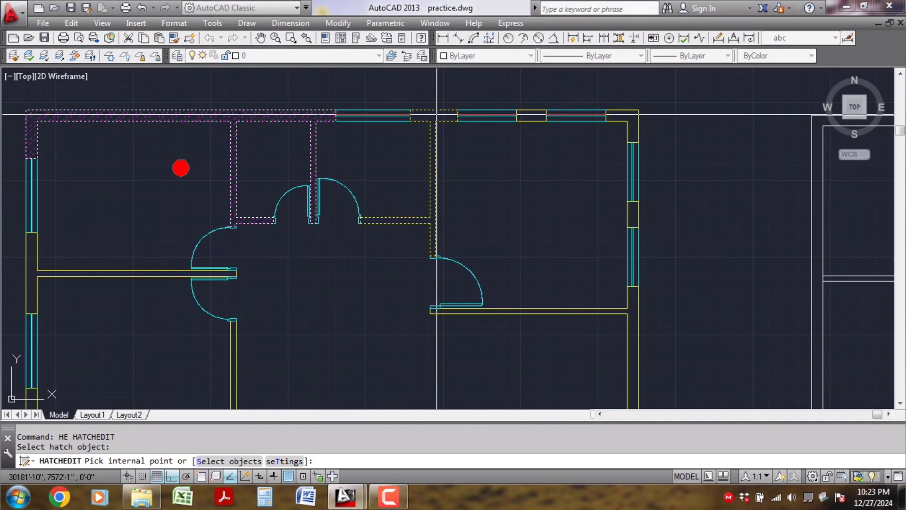
scroll(633, 178, up, 2)
click(498, 96)
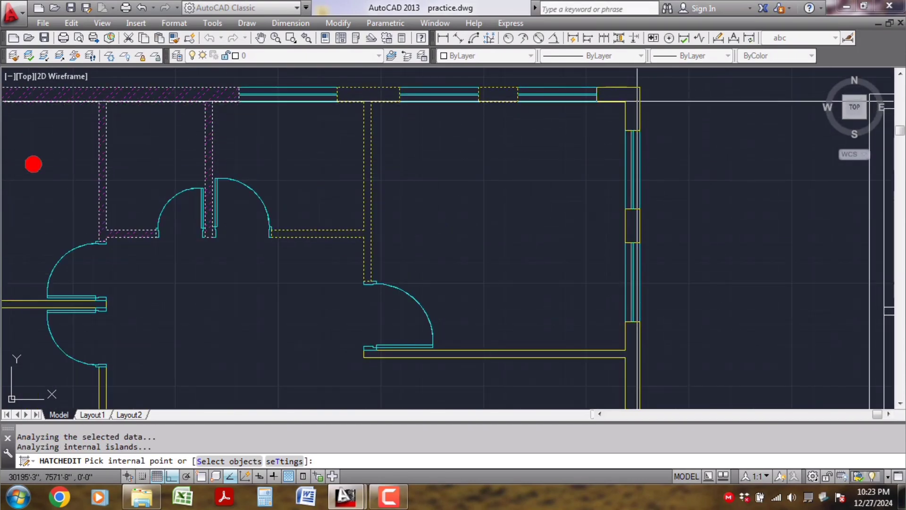
Step: Add the northeast corner, the east wall segment between the windows and the connected southeast walls to the hatch boundaries
click(632, 225)
scroll(609, 382, up, 2)
scroll(639, 364, down, 3)
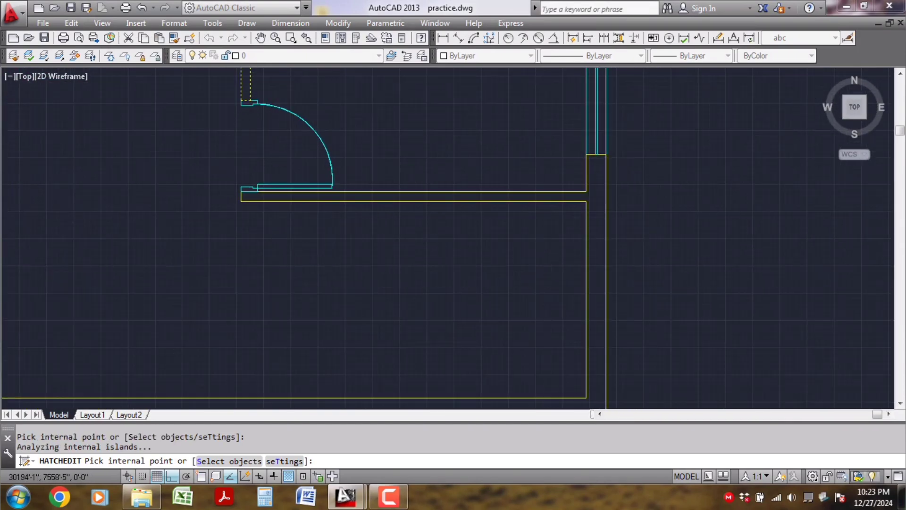
scroll(404, 273, down, 1)
middle_drag(405, 273, 523, 279)
click(718, 248)
Step: Add the west wall segment between the windows with its connected partition to the hatch and apply the edit
mouse_move(445, 255)
middle_down()
mouse_move(495, 253)
mouse_move(619, 304)
middle_up()
middle_drag(413, 249, 385, 321)
scroll(384, 321, up, 1)
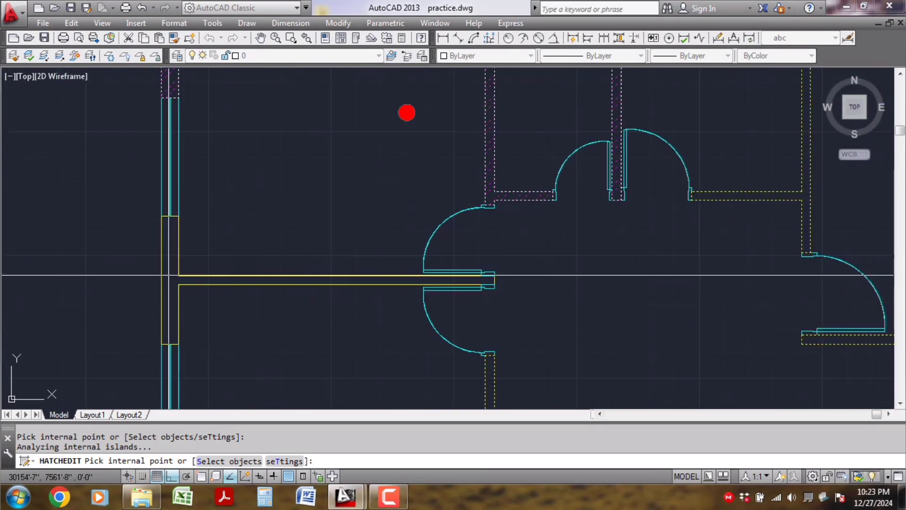
scroll(285, 299, down, 1)
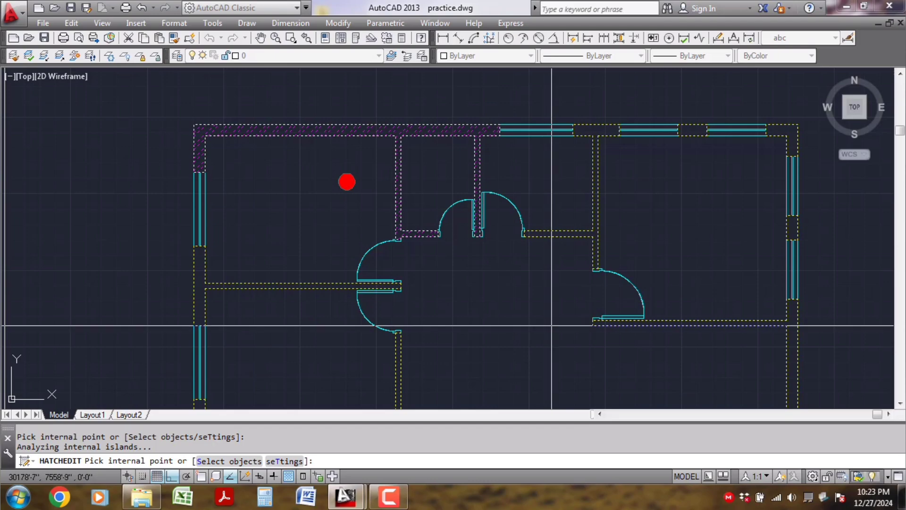
key(Return)
key(Return)
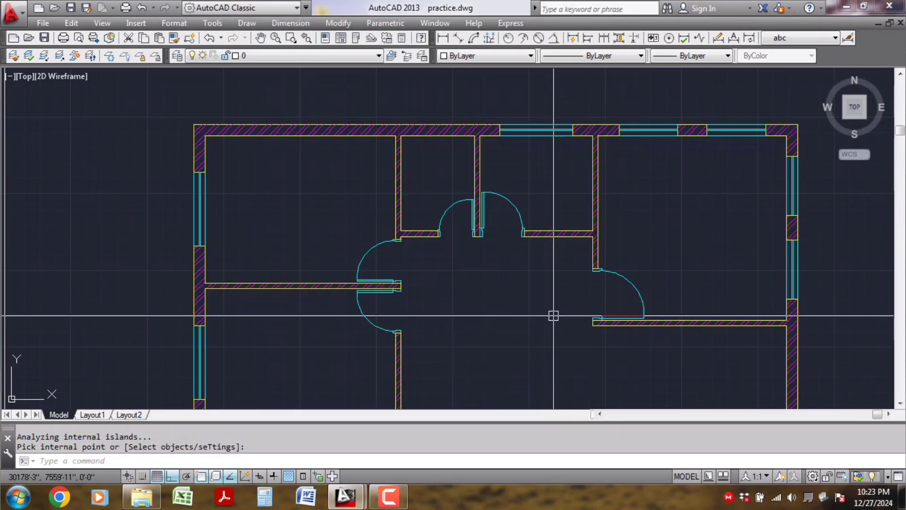
Step: Inspect the hatch at the southeast corner and across all walls of the floor plan
middle_drag(681, 337, 480, 268)
scroll(607, 383, up, 5)
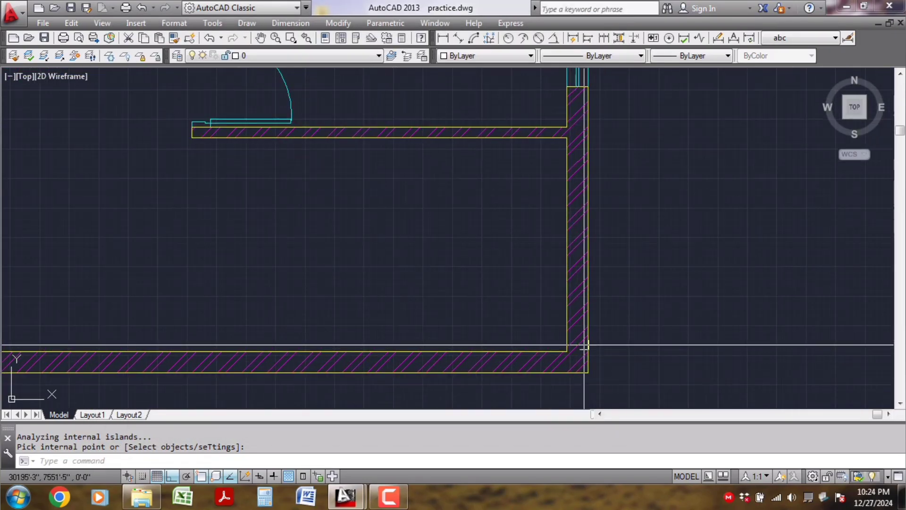
click(587, 344)
key(Escape)
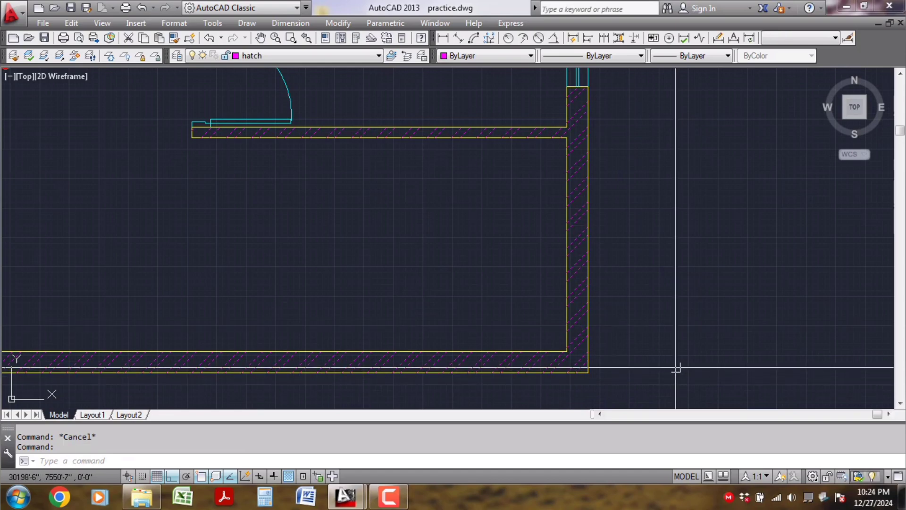
scroll(667, 355, down, 6)
scroll(668, 360, down, 2)
scroll(605, 357, up, 4)
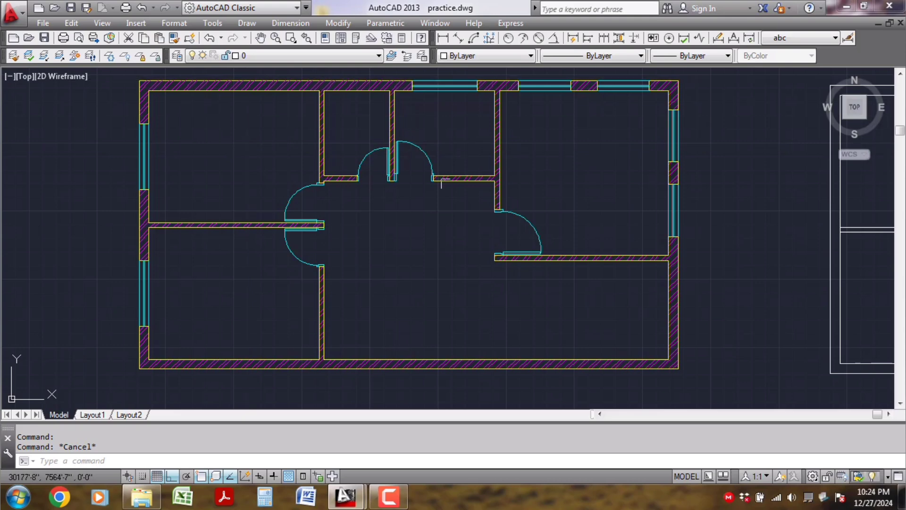
middle_drag(451, 234, 465, 239)
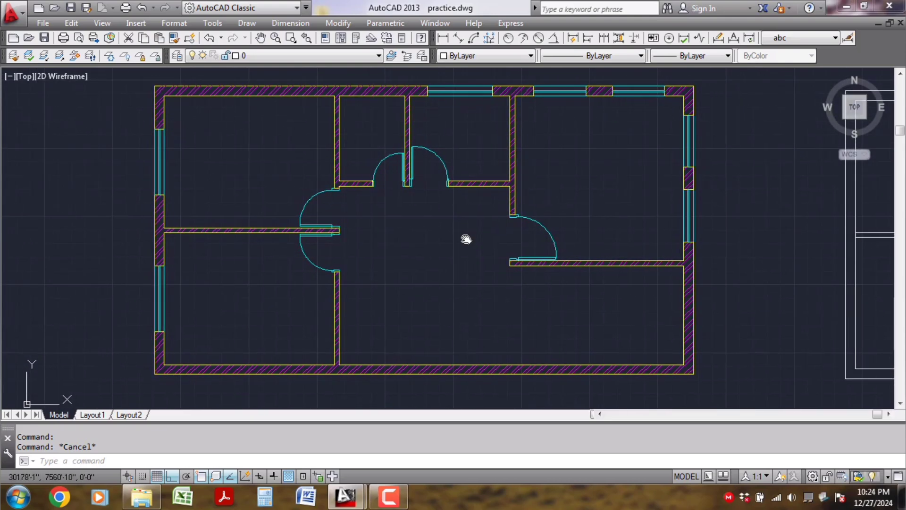